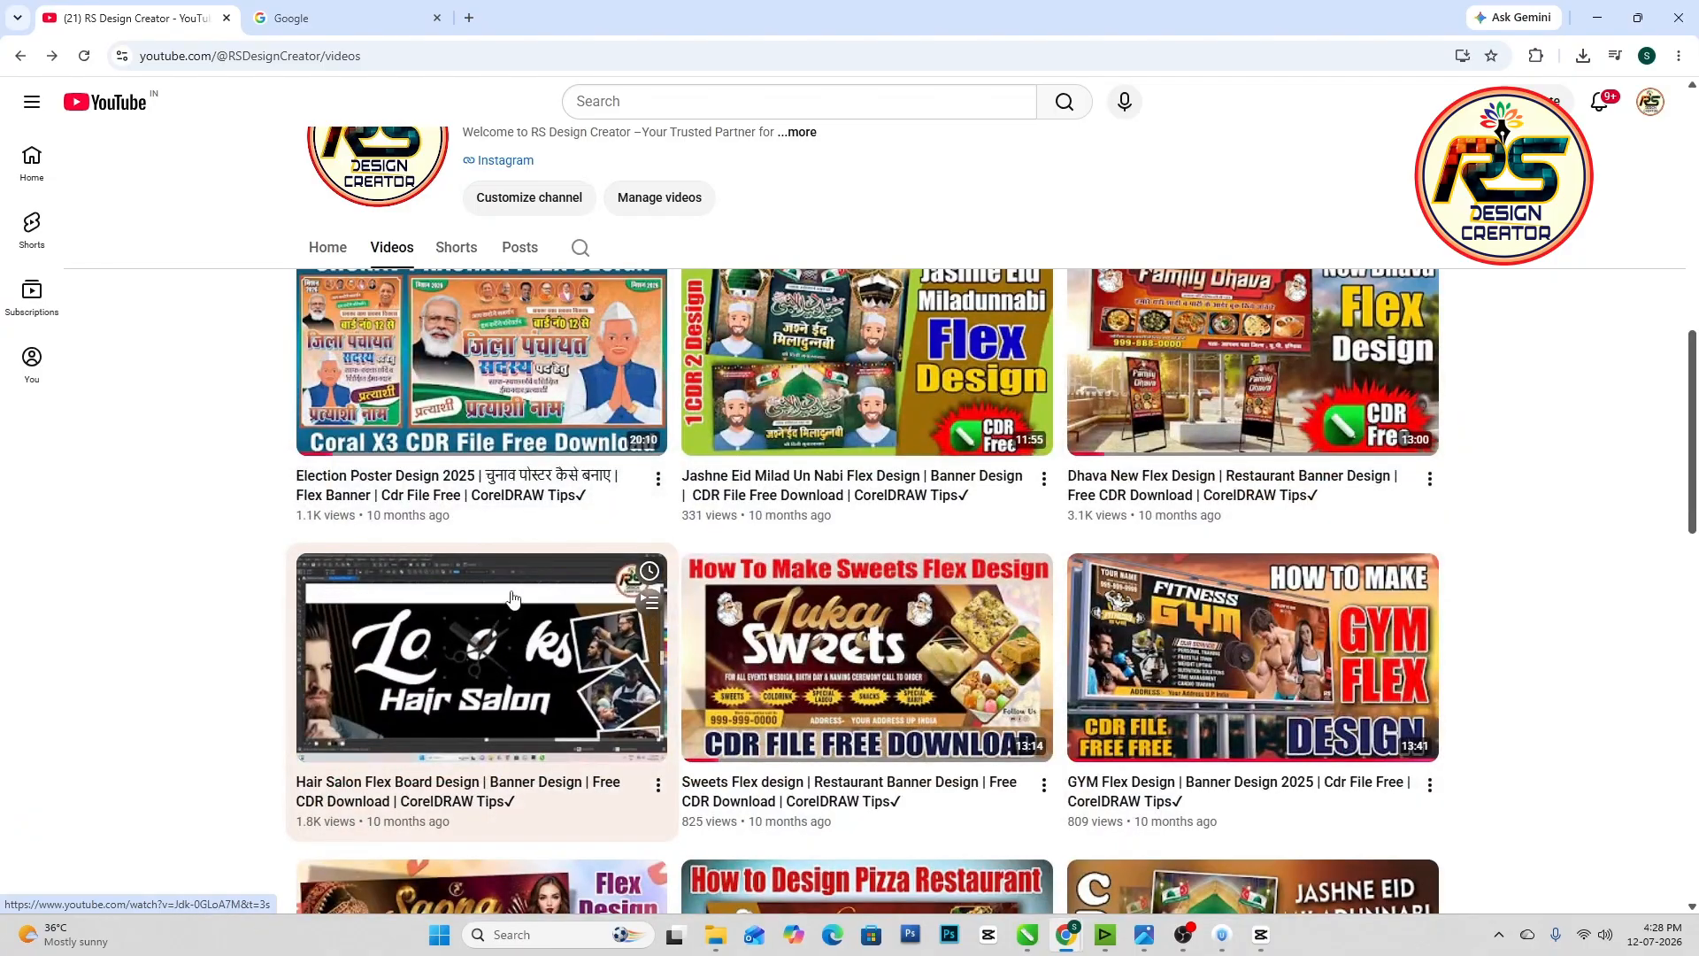
mouse_move(653, 532)
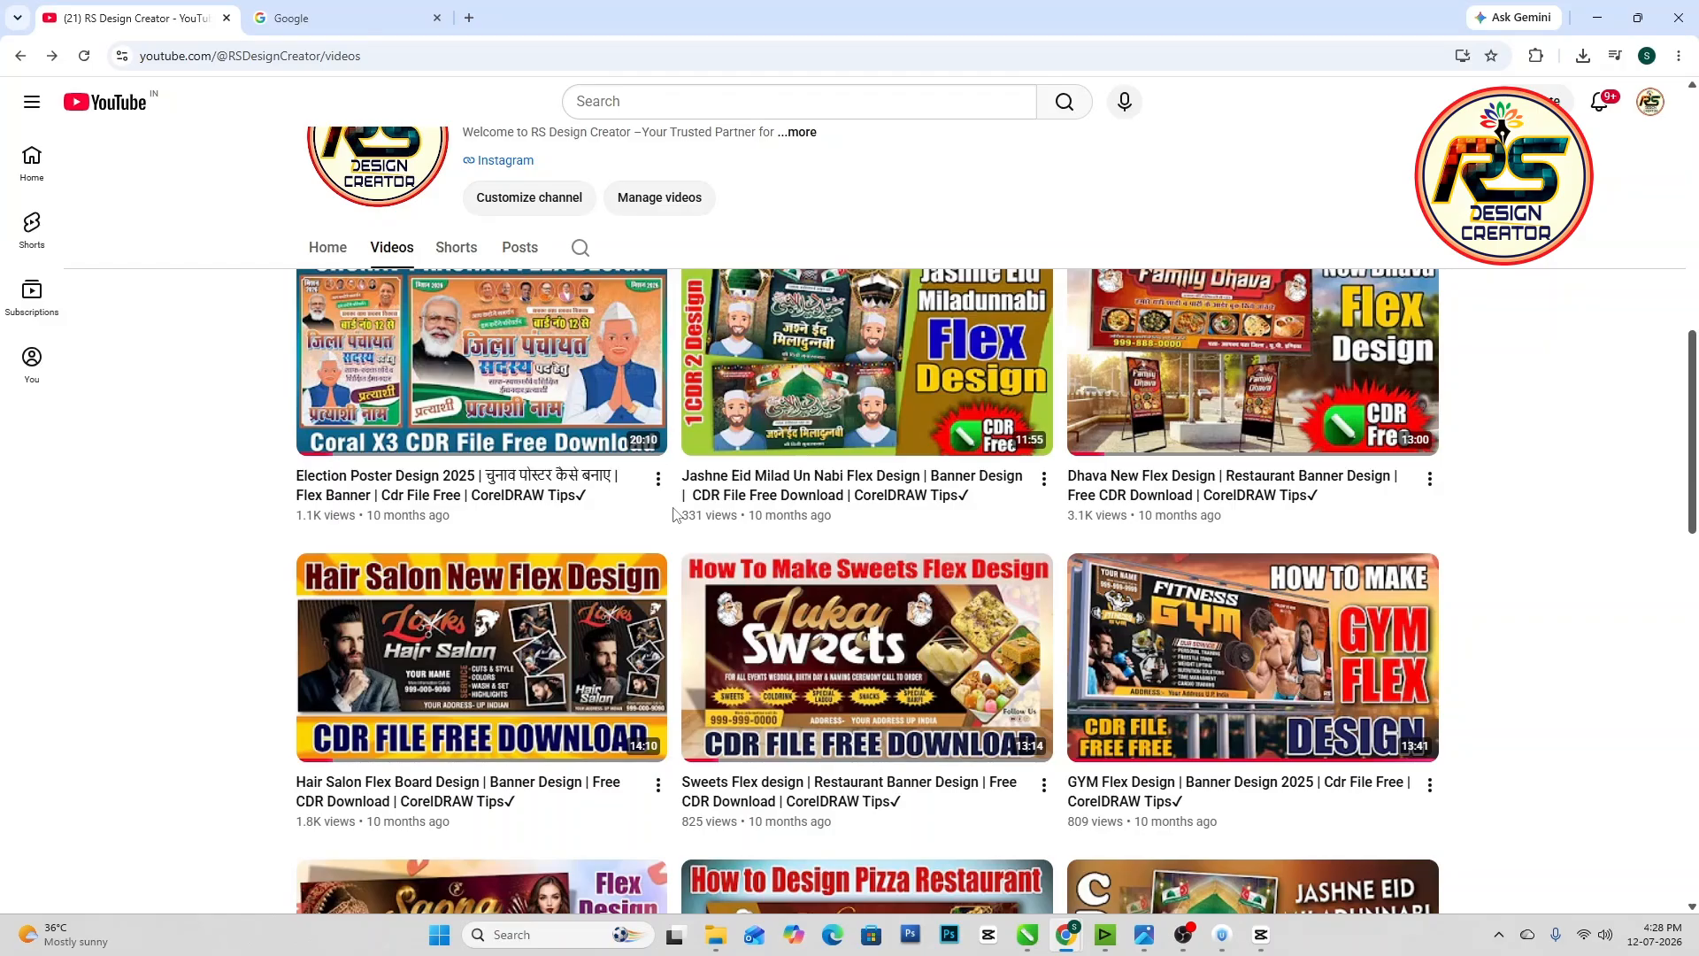
scroll(675, 515, down, 3)
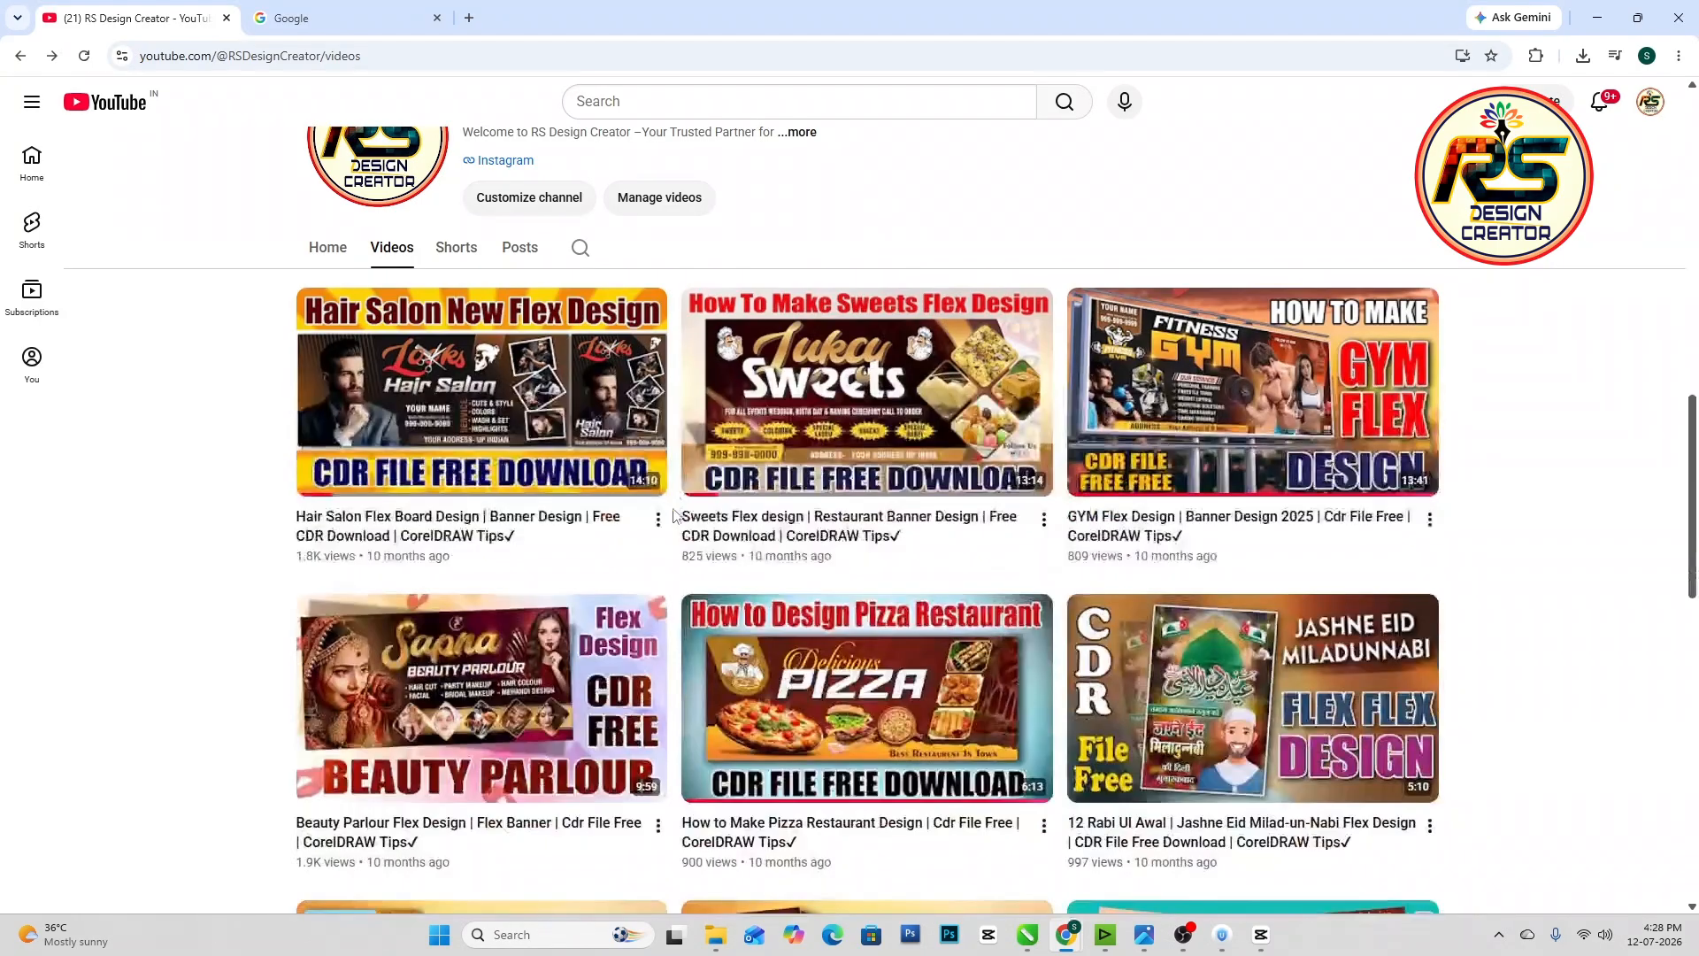
mouse_move(706, 544)
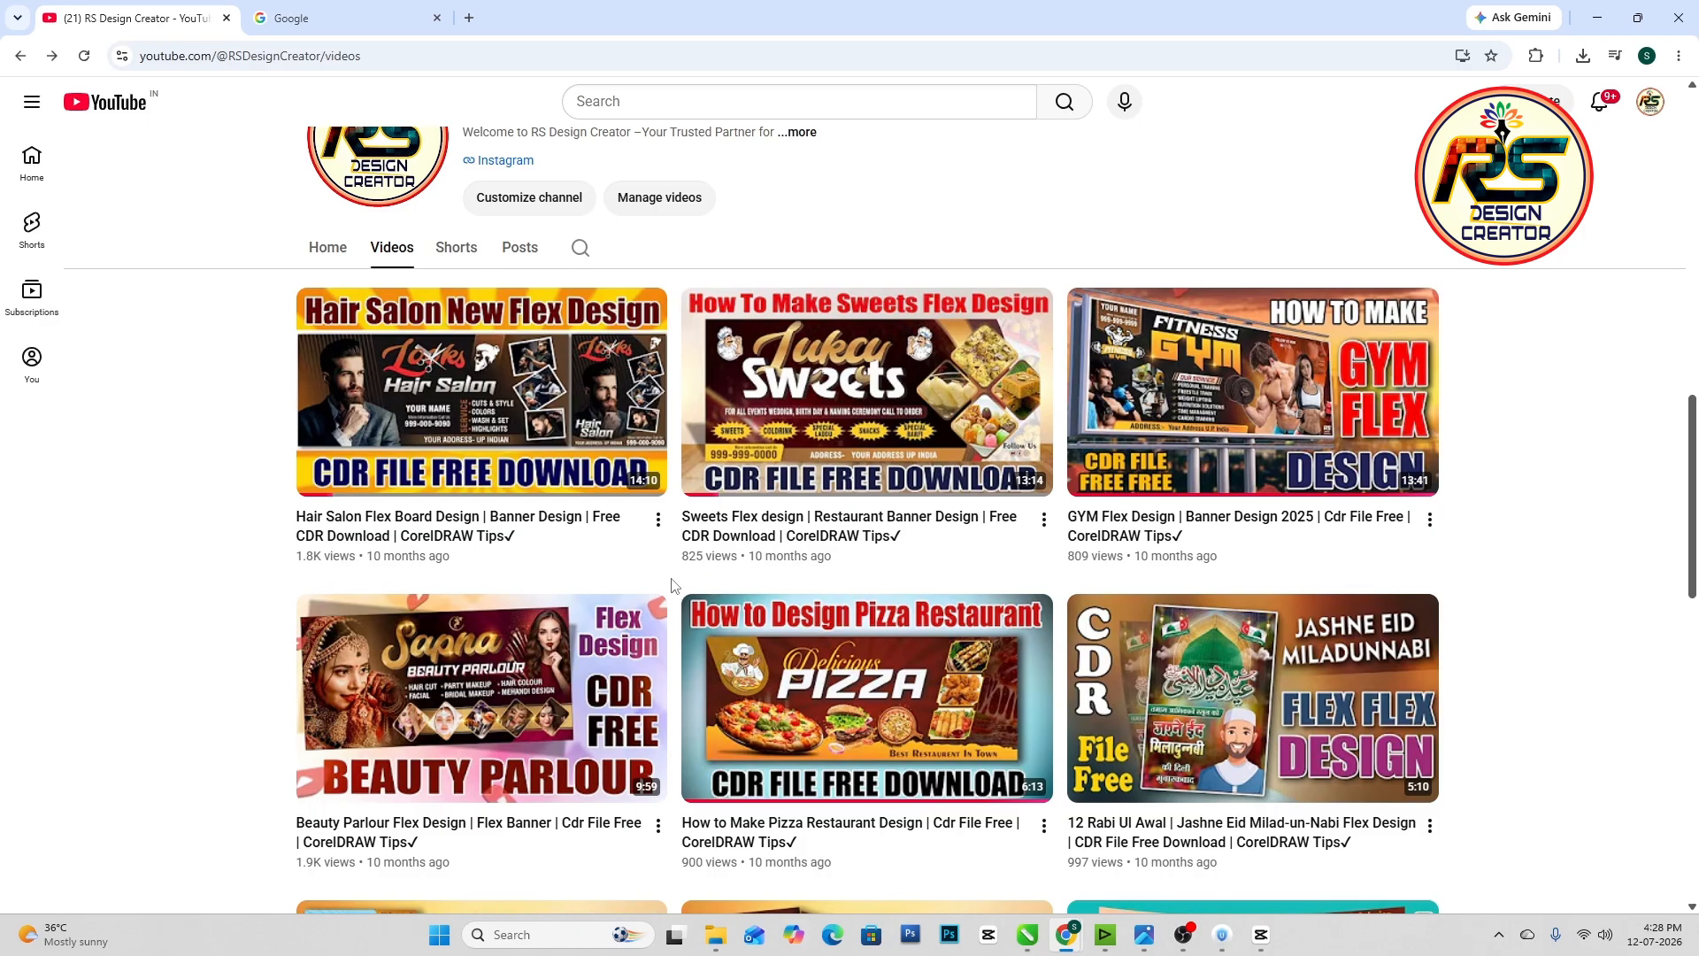
scroll(523, 611, down, 3)
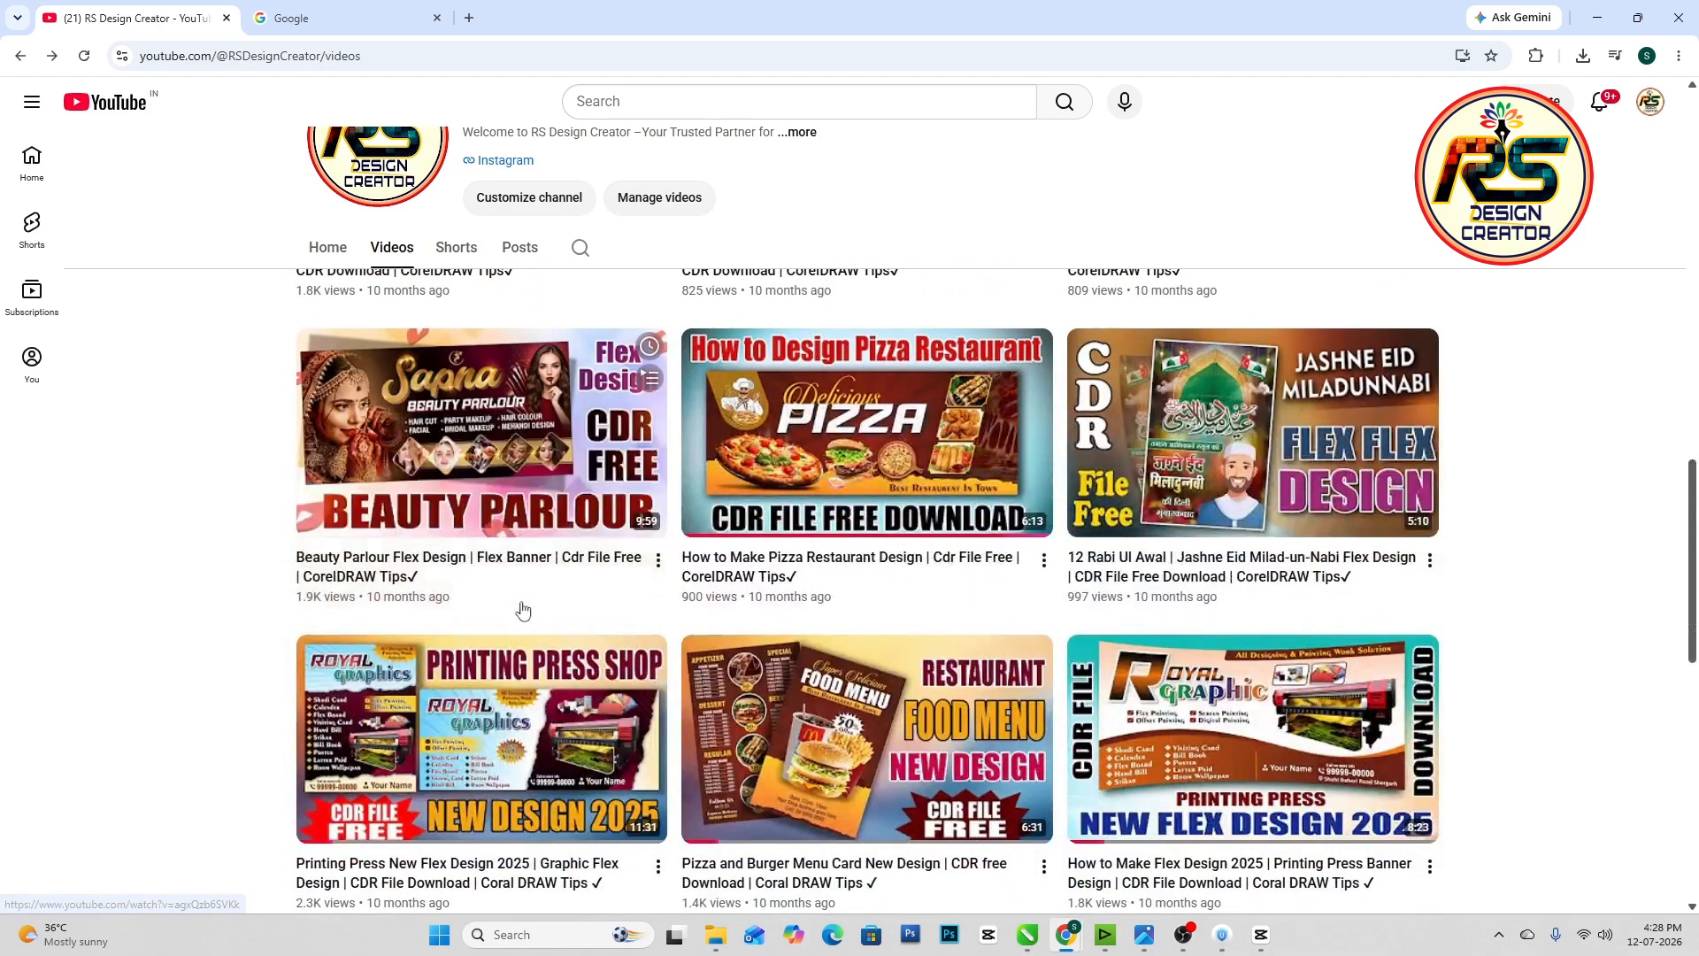
mouse_move(523, 610)
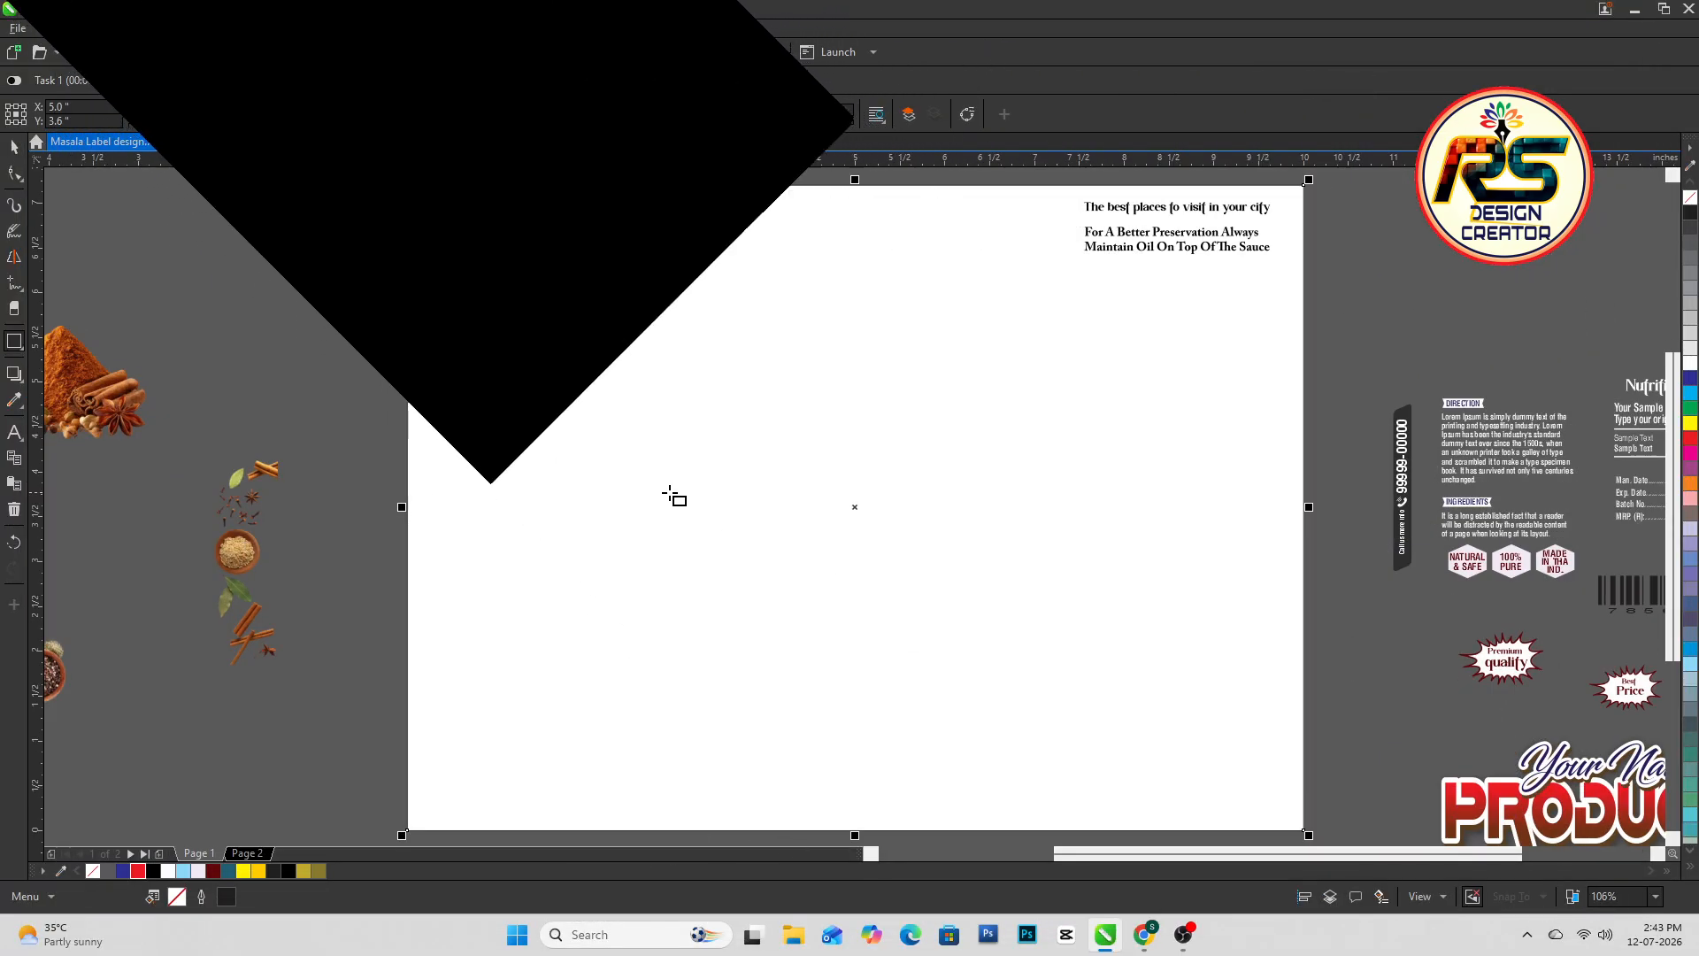
Draw a rectangle on the page, size it to 9 × 2.5 inches and centre it on the page
drag(619, 409, 1048, 577)
key(space)
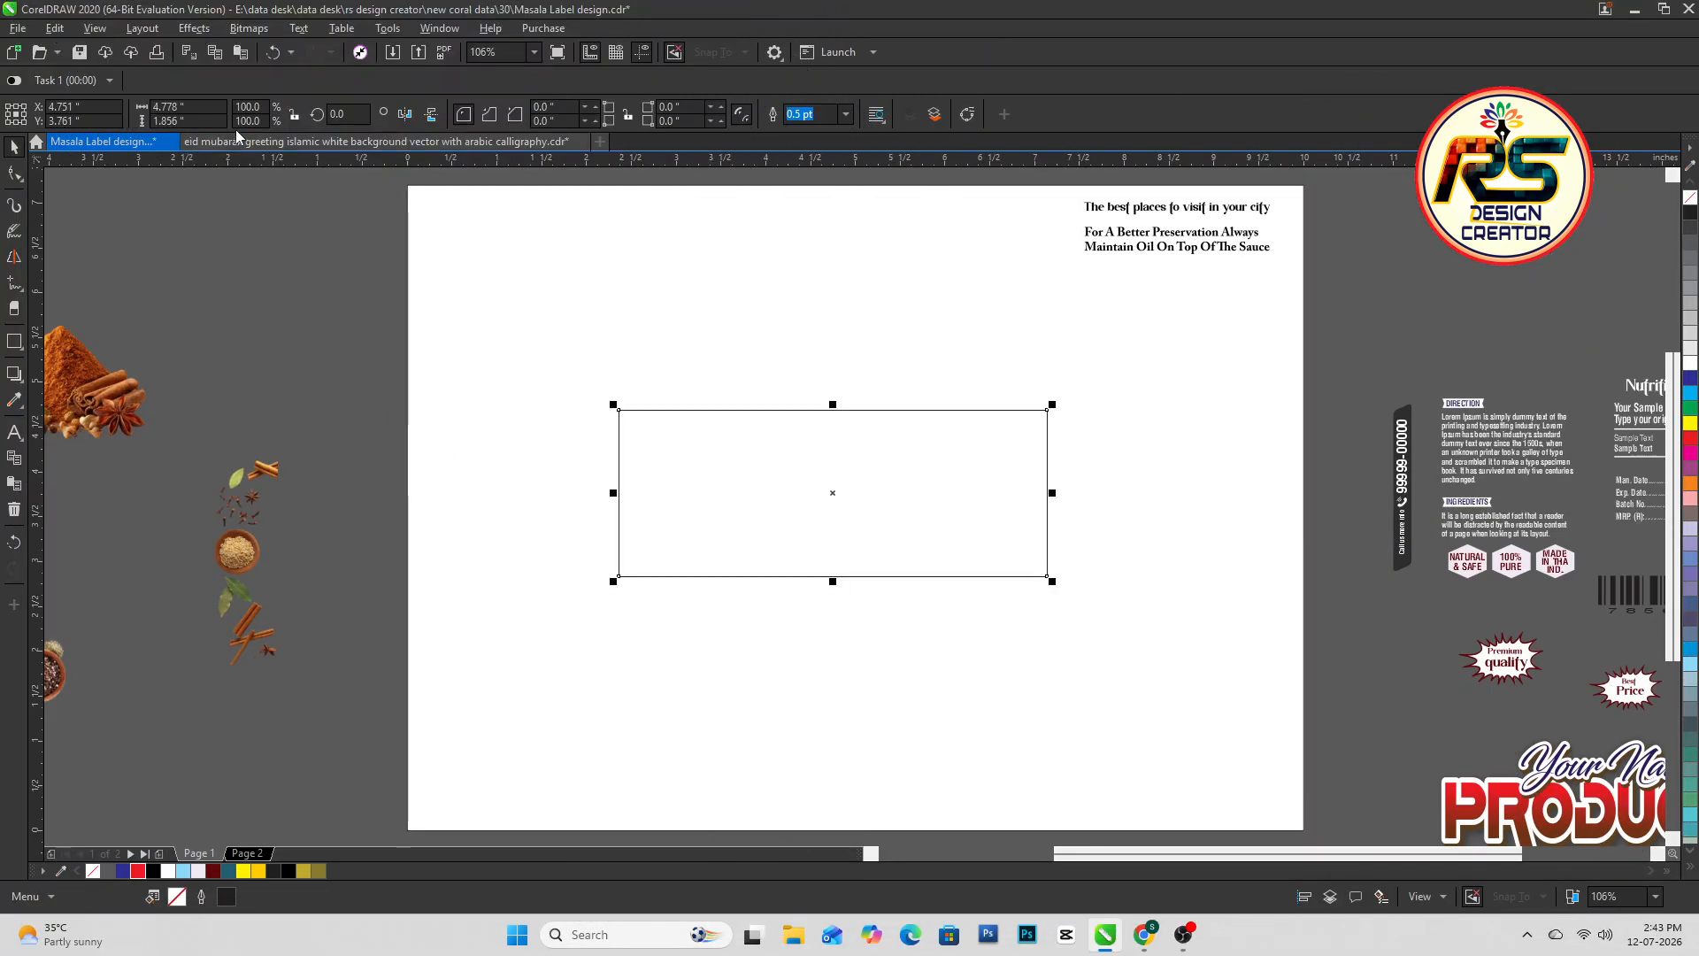
text(9)
key(Tab)
text(2.5)
key(Return)
key(p)
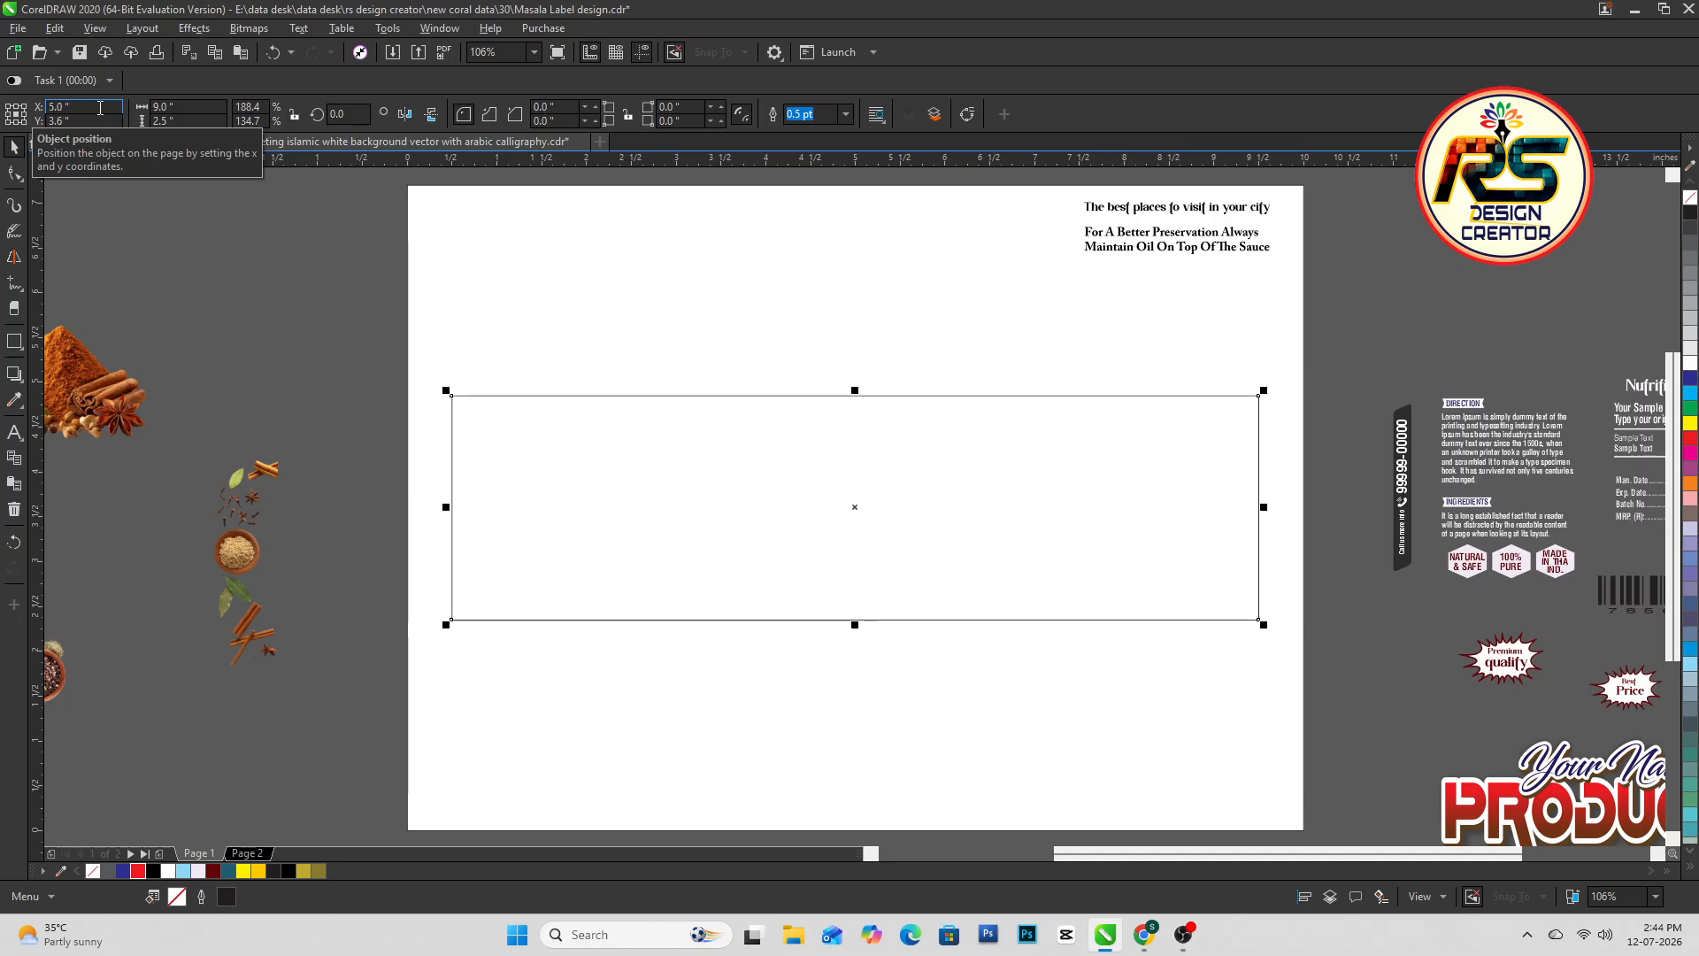
Add a copy of the label rectangle scaled to 0.4 of its width, 3.6 inches, centred as the middle panel
click(842, 400)
scroll(955, 439, down, 1)
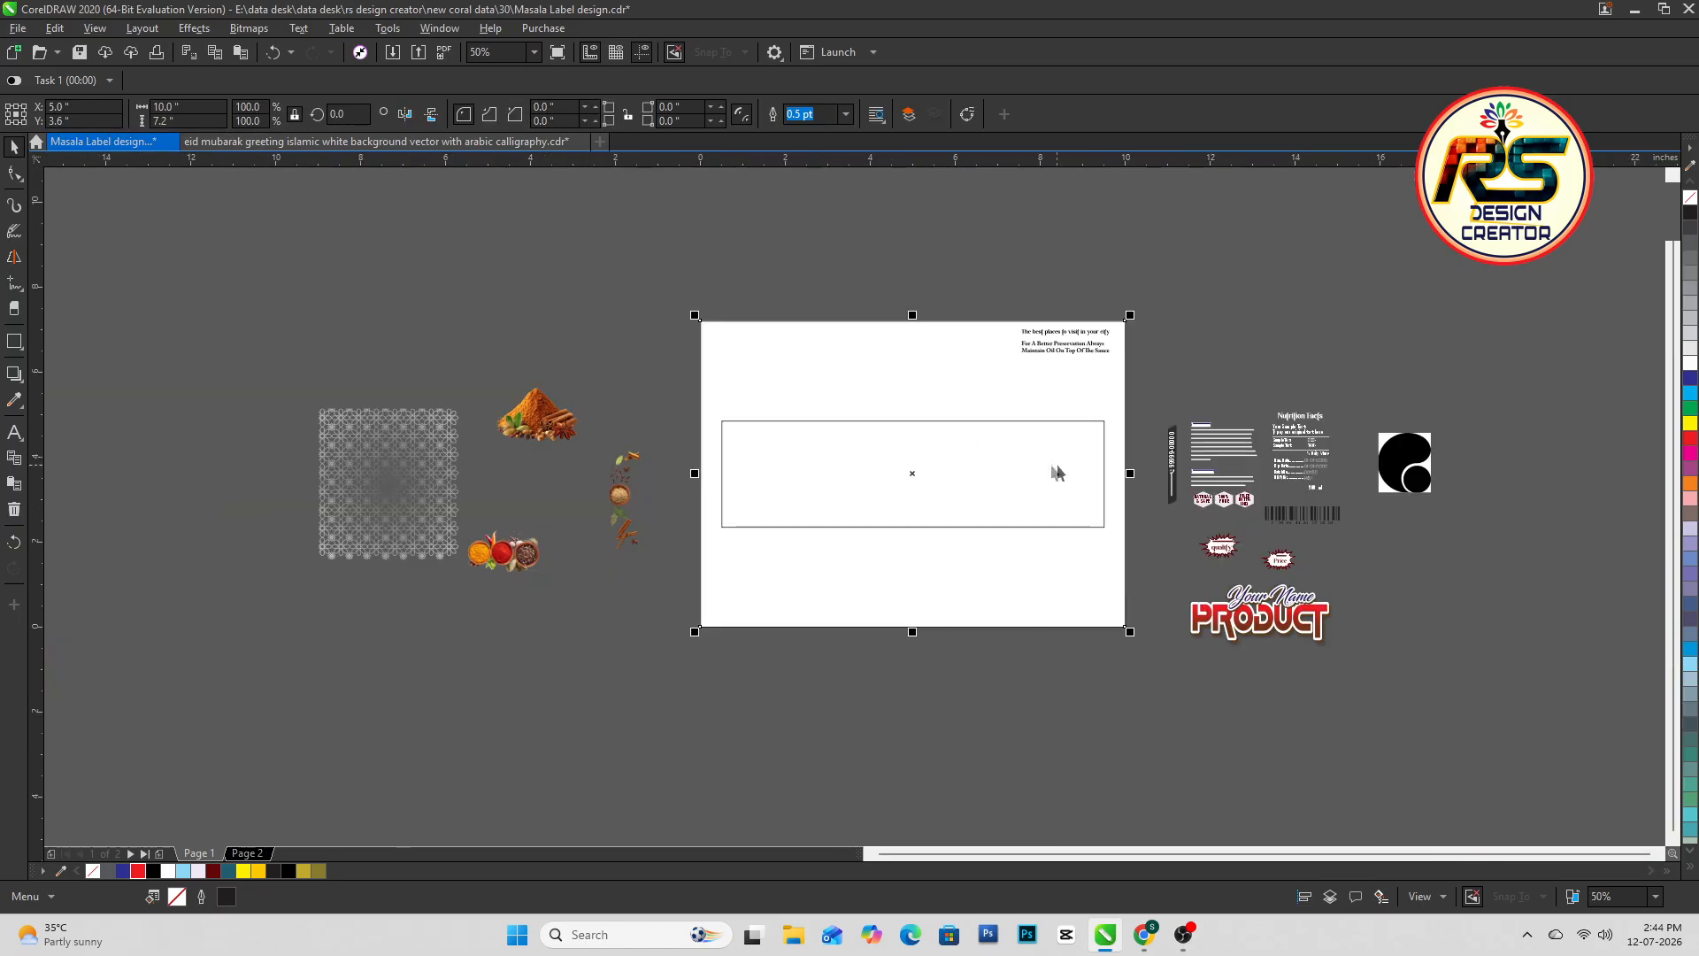
scroll(1054, 469, up, 1)
double_click(692, 466)
key(shift+F2)
click(716, 382)
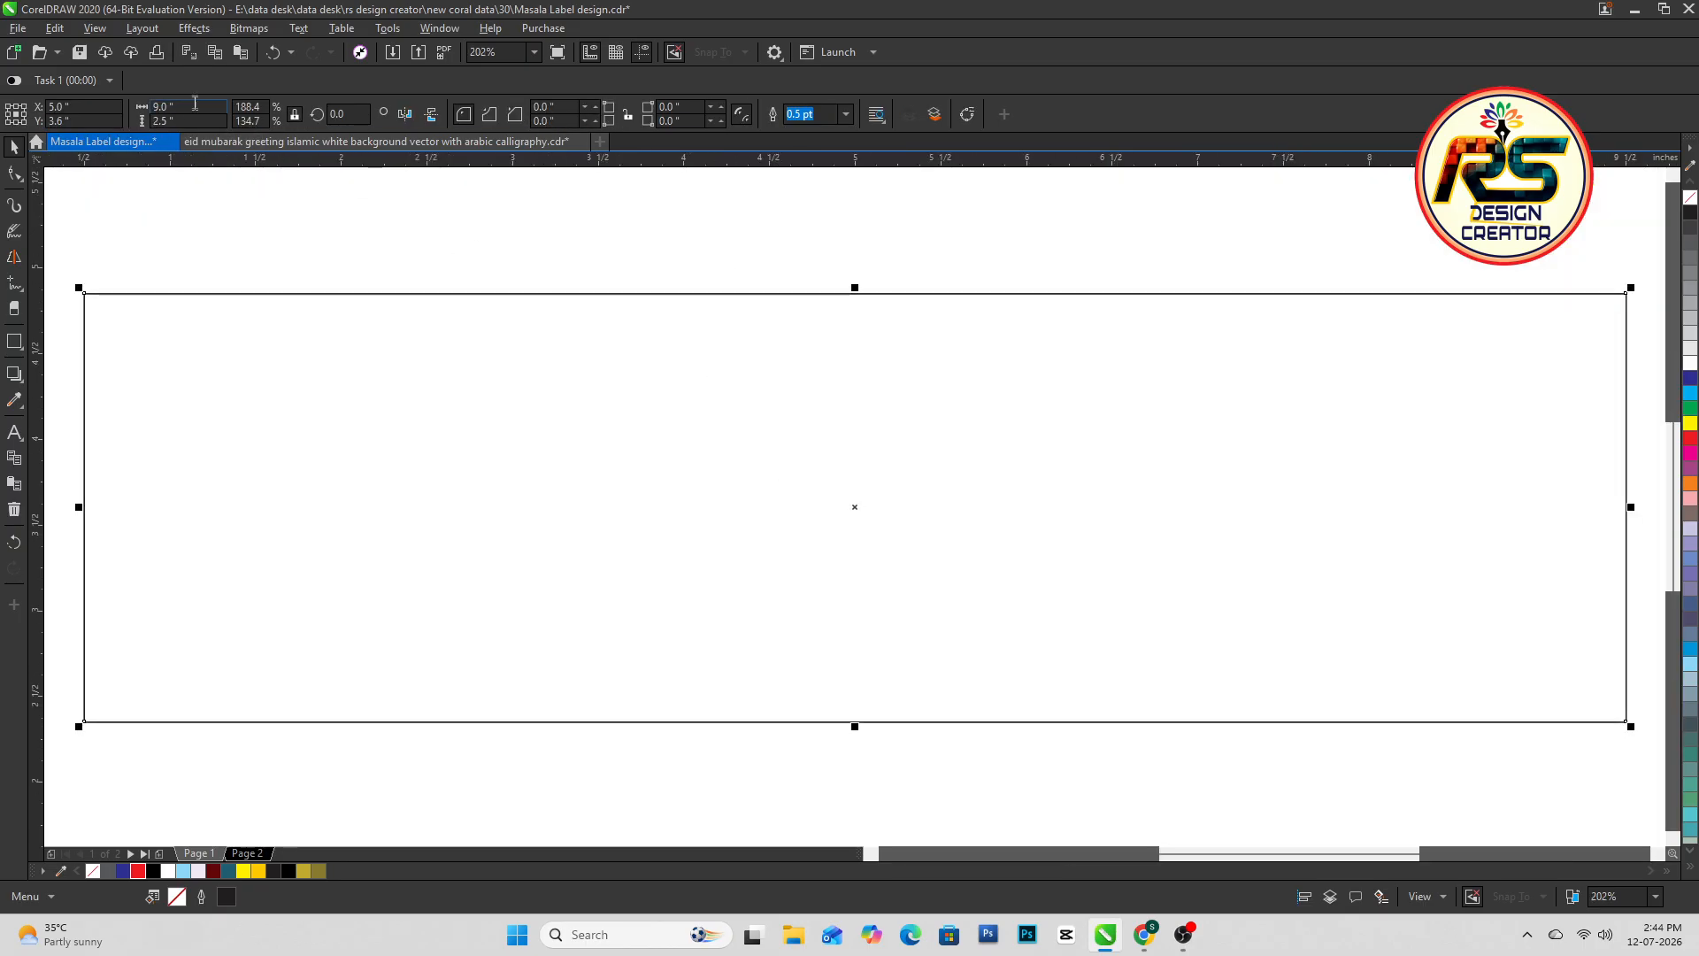
key(Return)
key(ctrl+z)
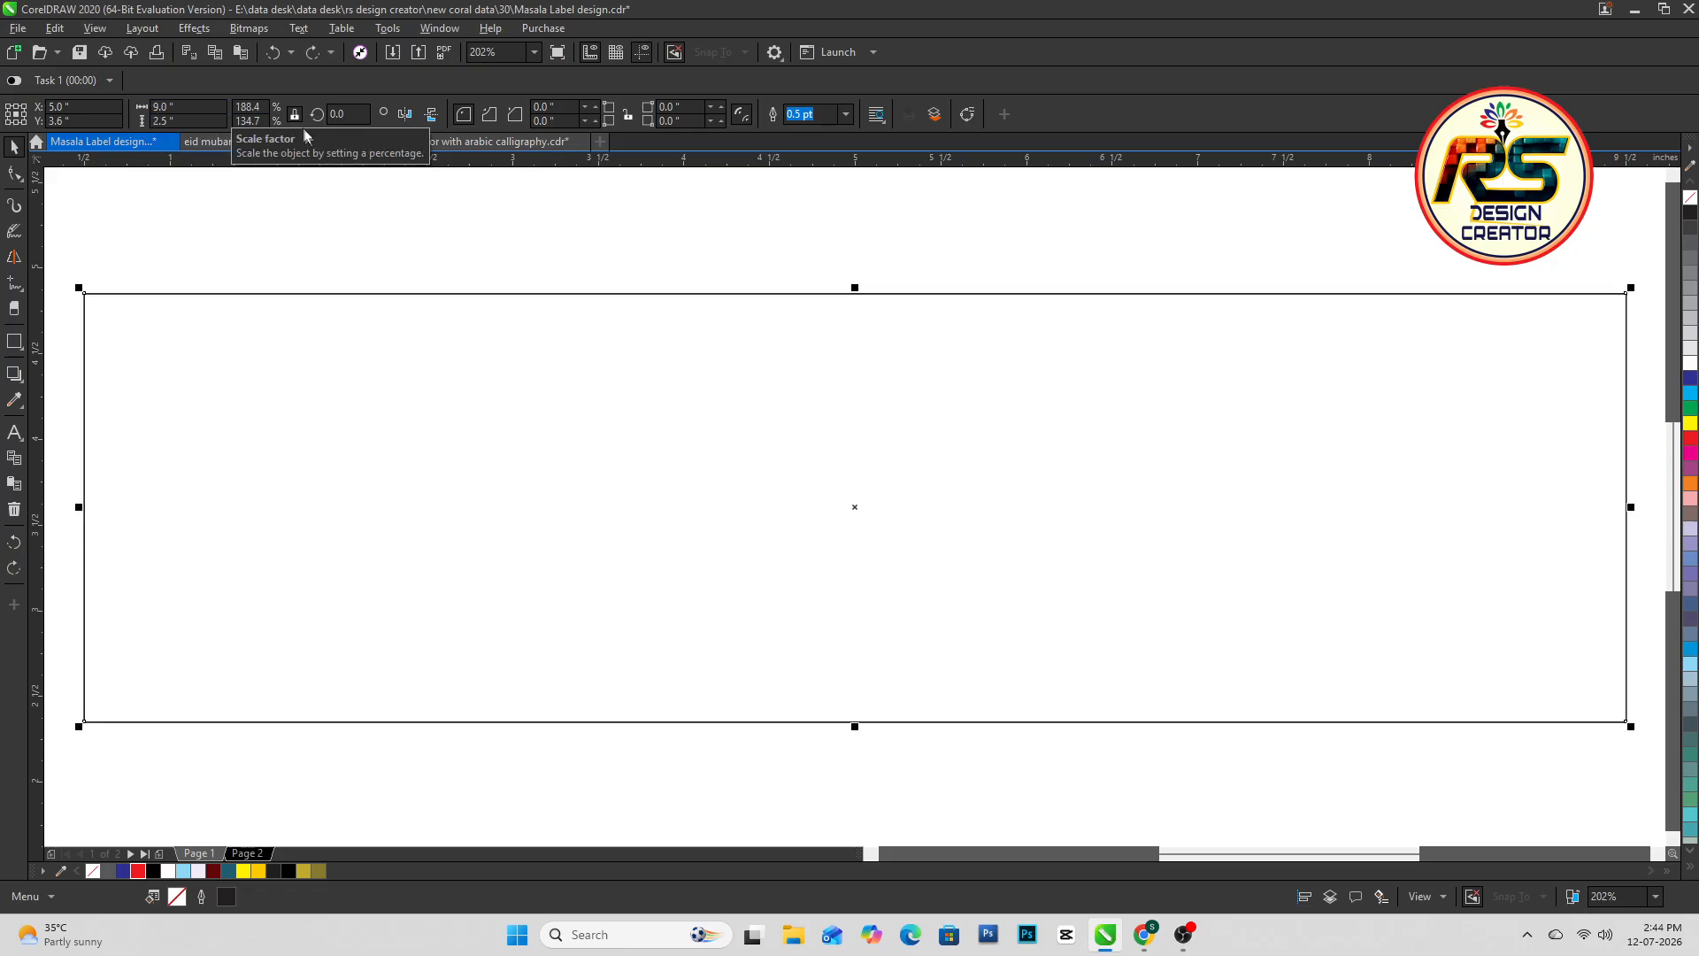
text(*)
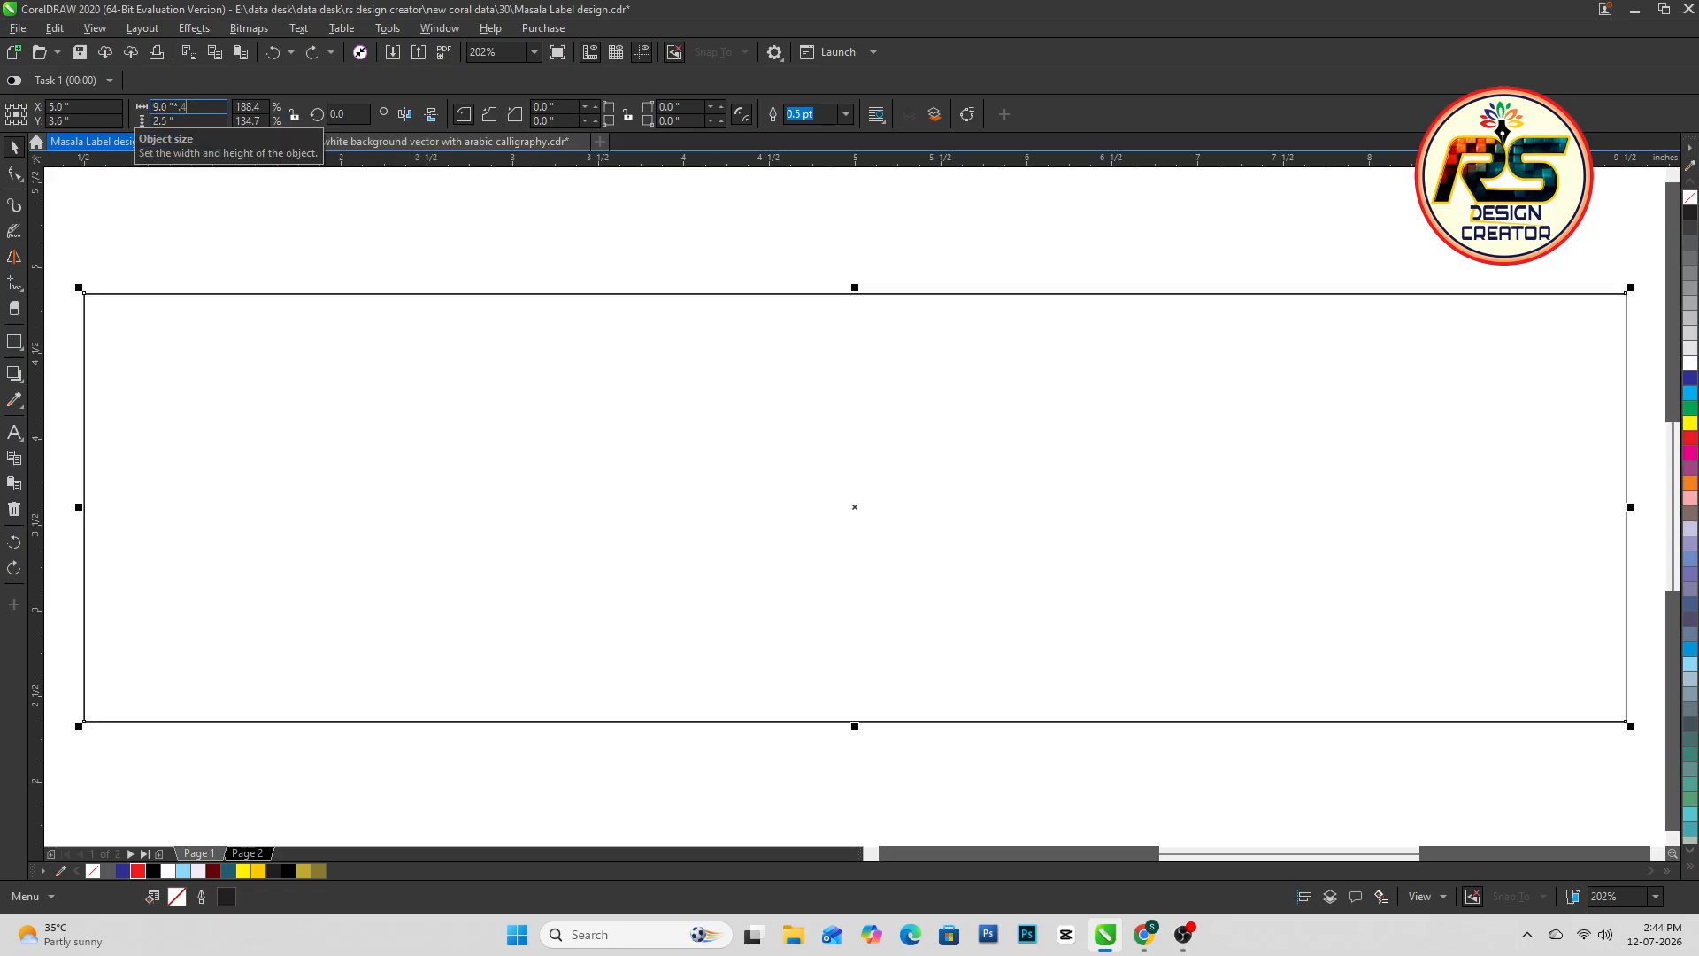
key(Return)
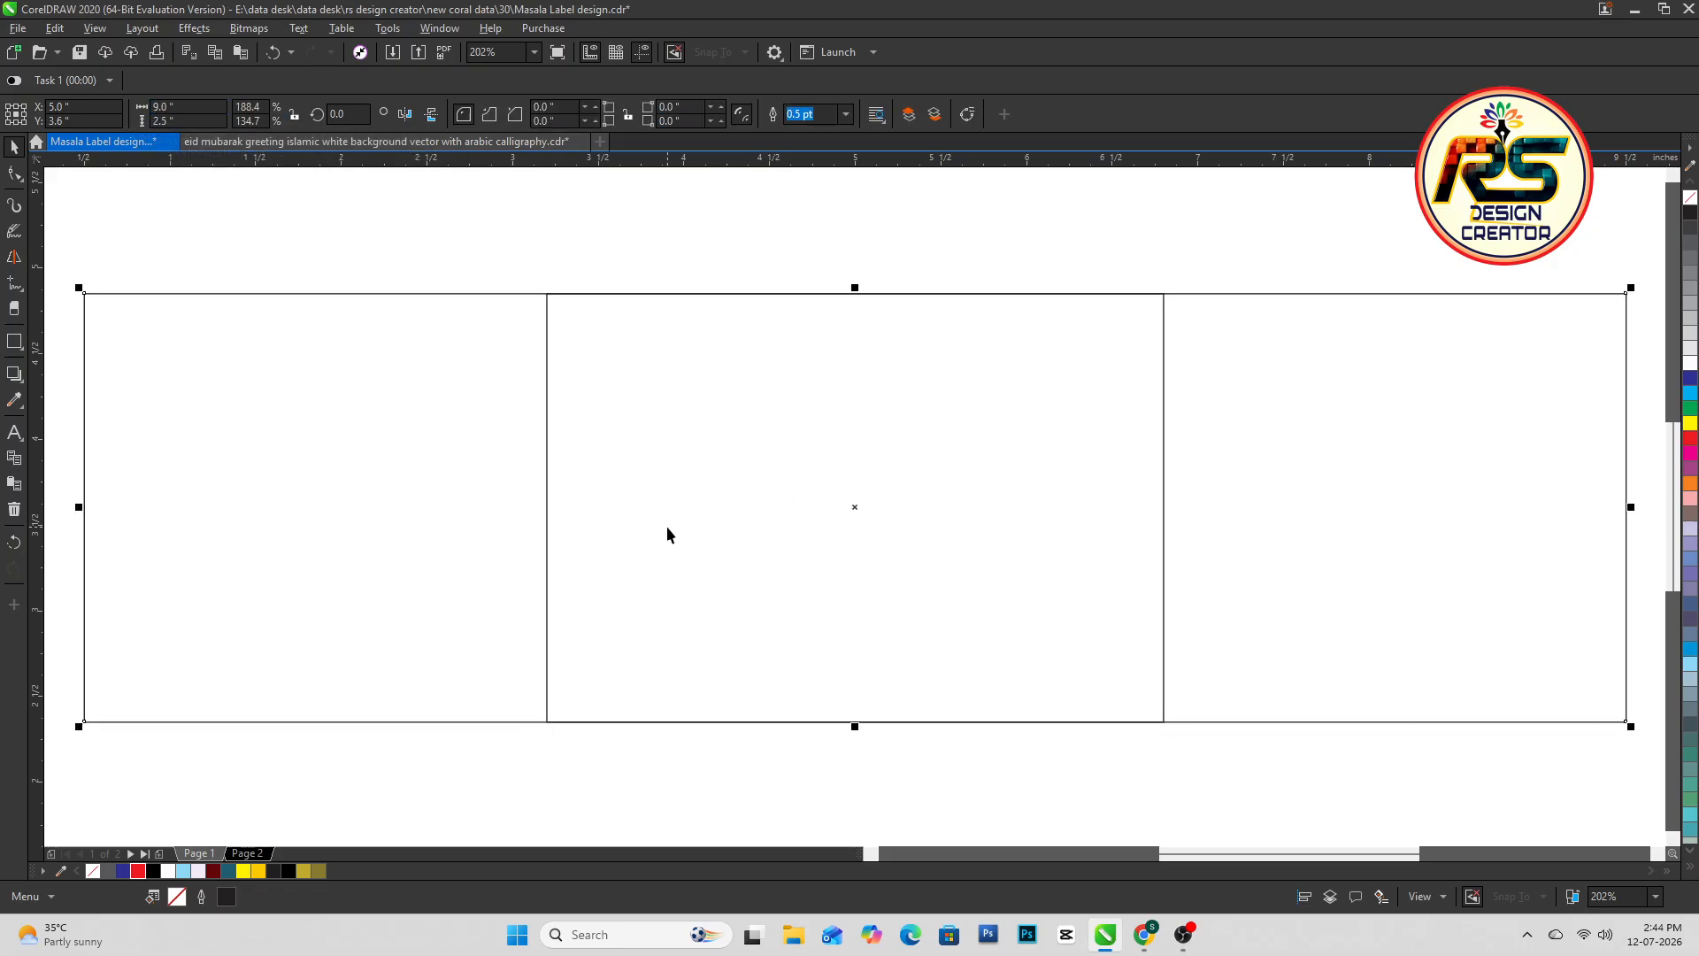
drag(682, 526, 205, 539)
key(ctrl+z)
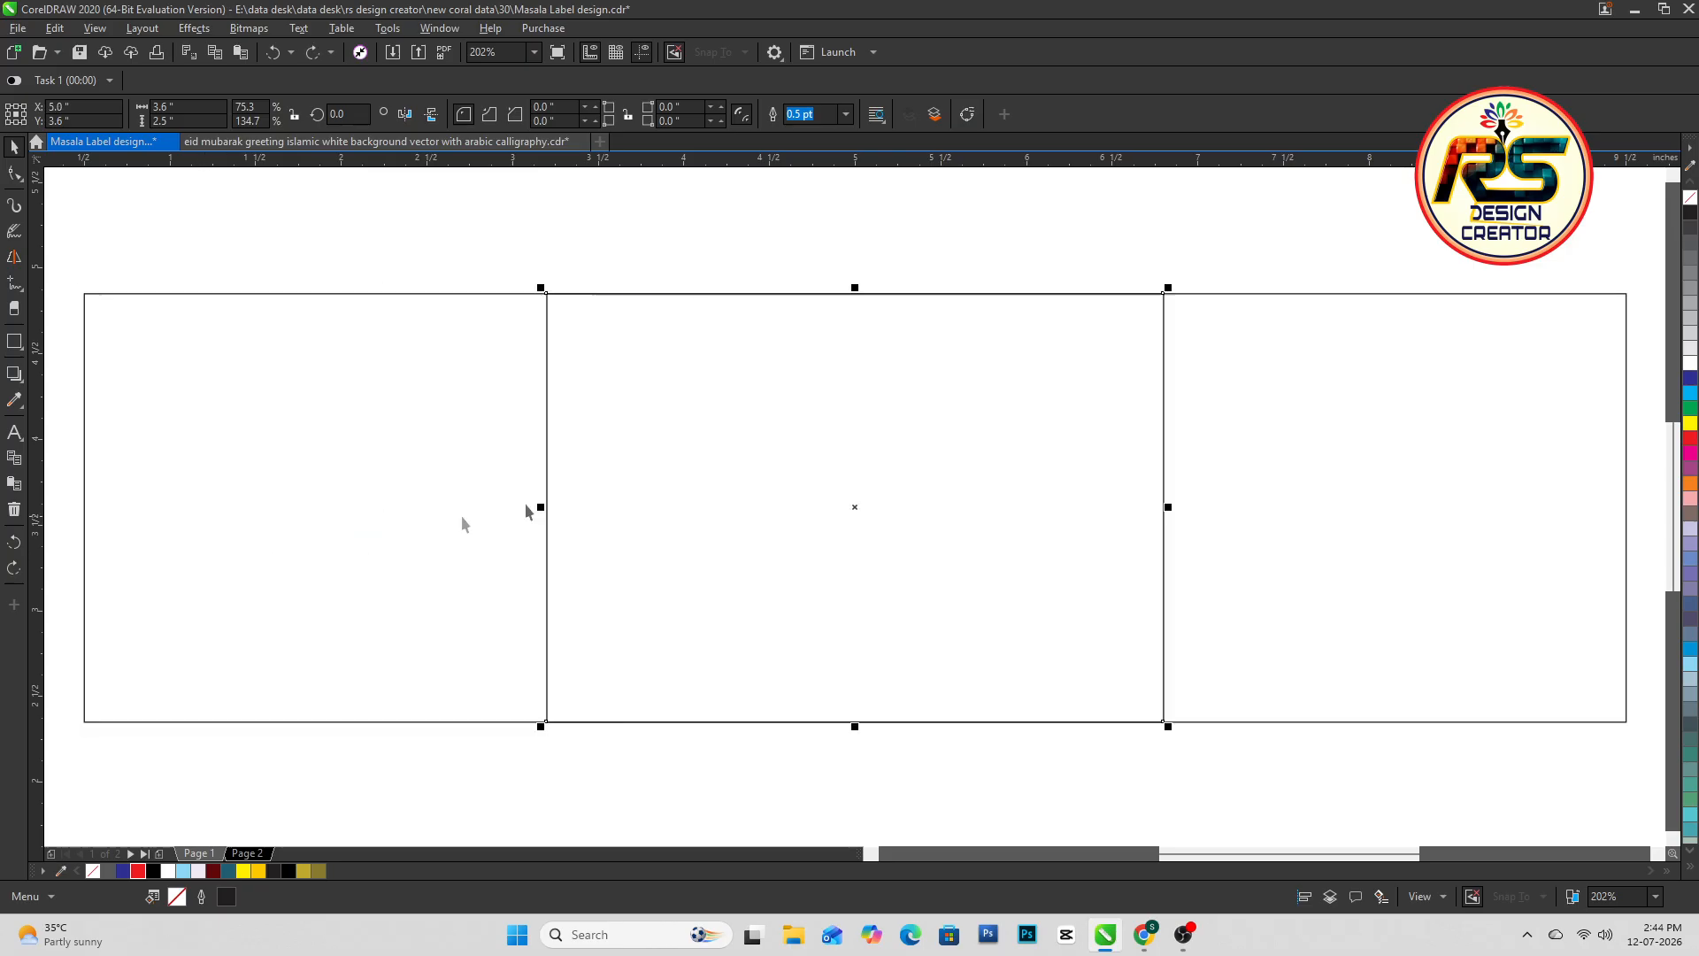
Place the black curved shape with its circle inside the 9-inch label rectangle as PowerClip contents
scroll(716, 427, down, 3)
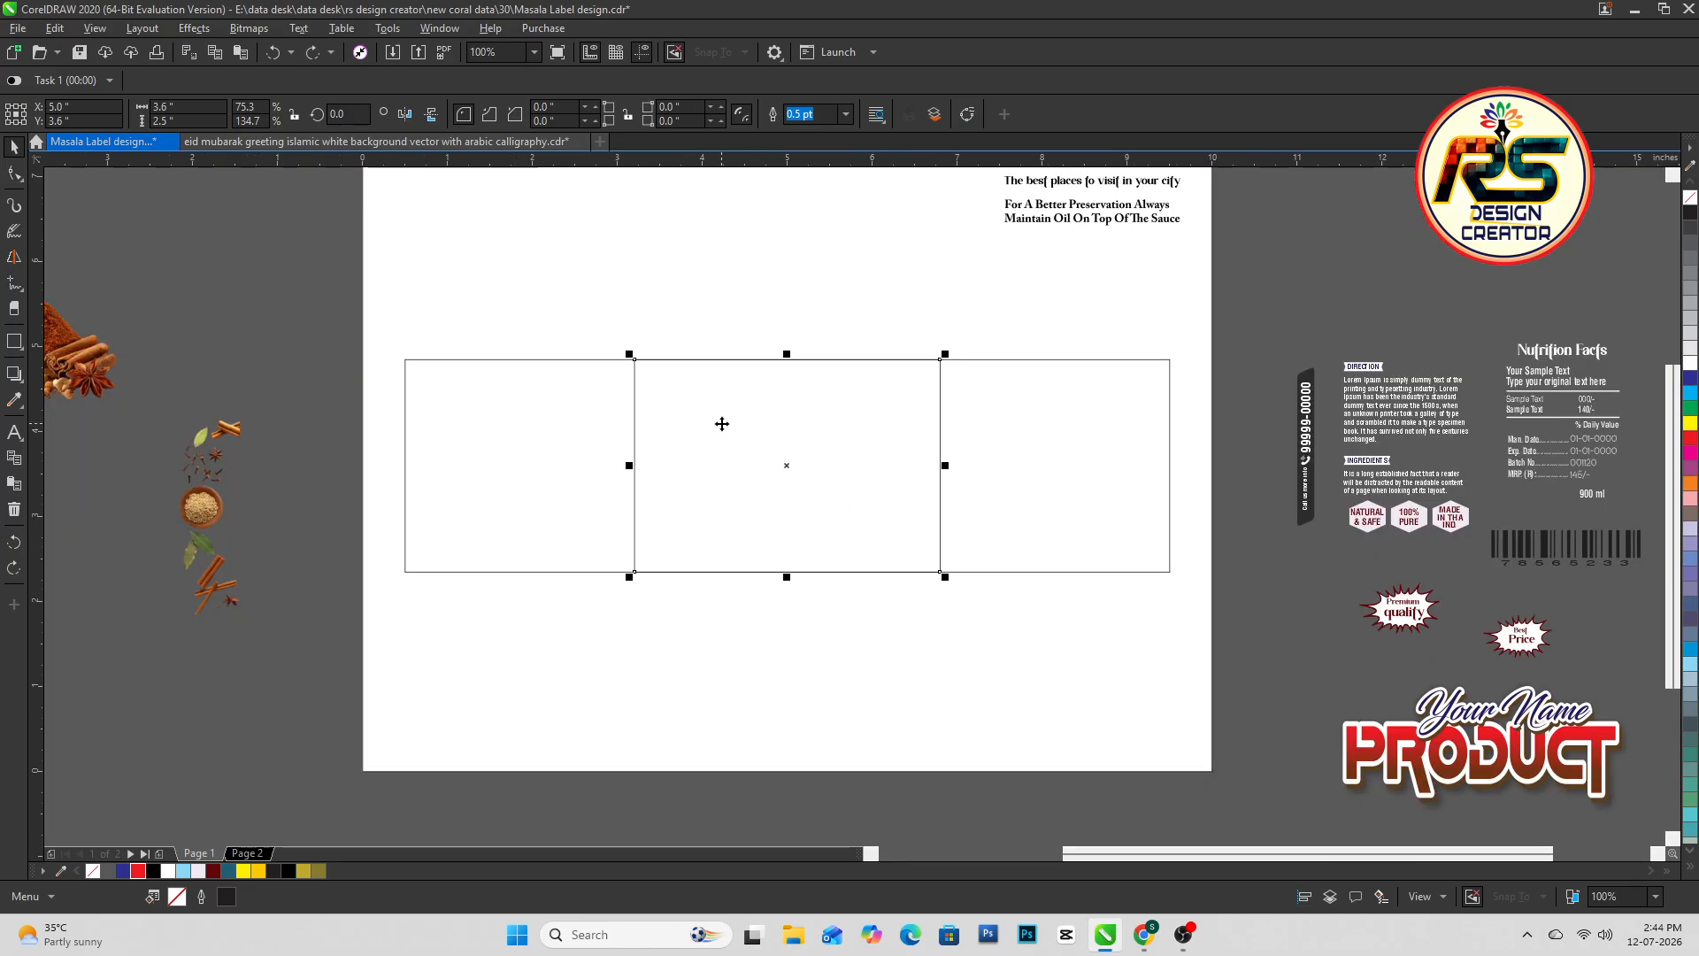
scroll(833, 441, up, 3)
click(841, 292)
scroll(944, 383, down, 3)
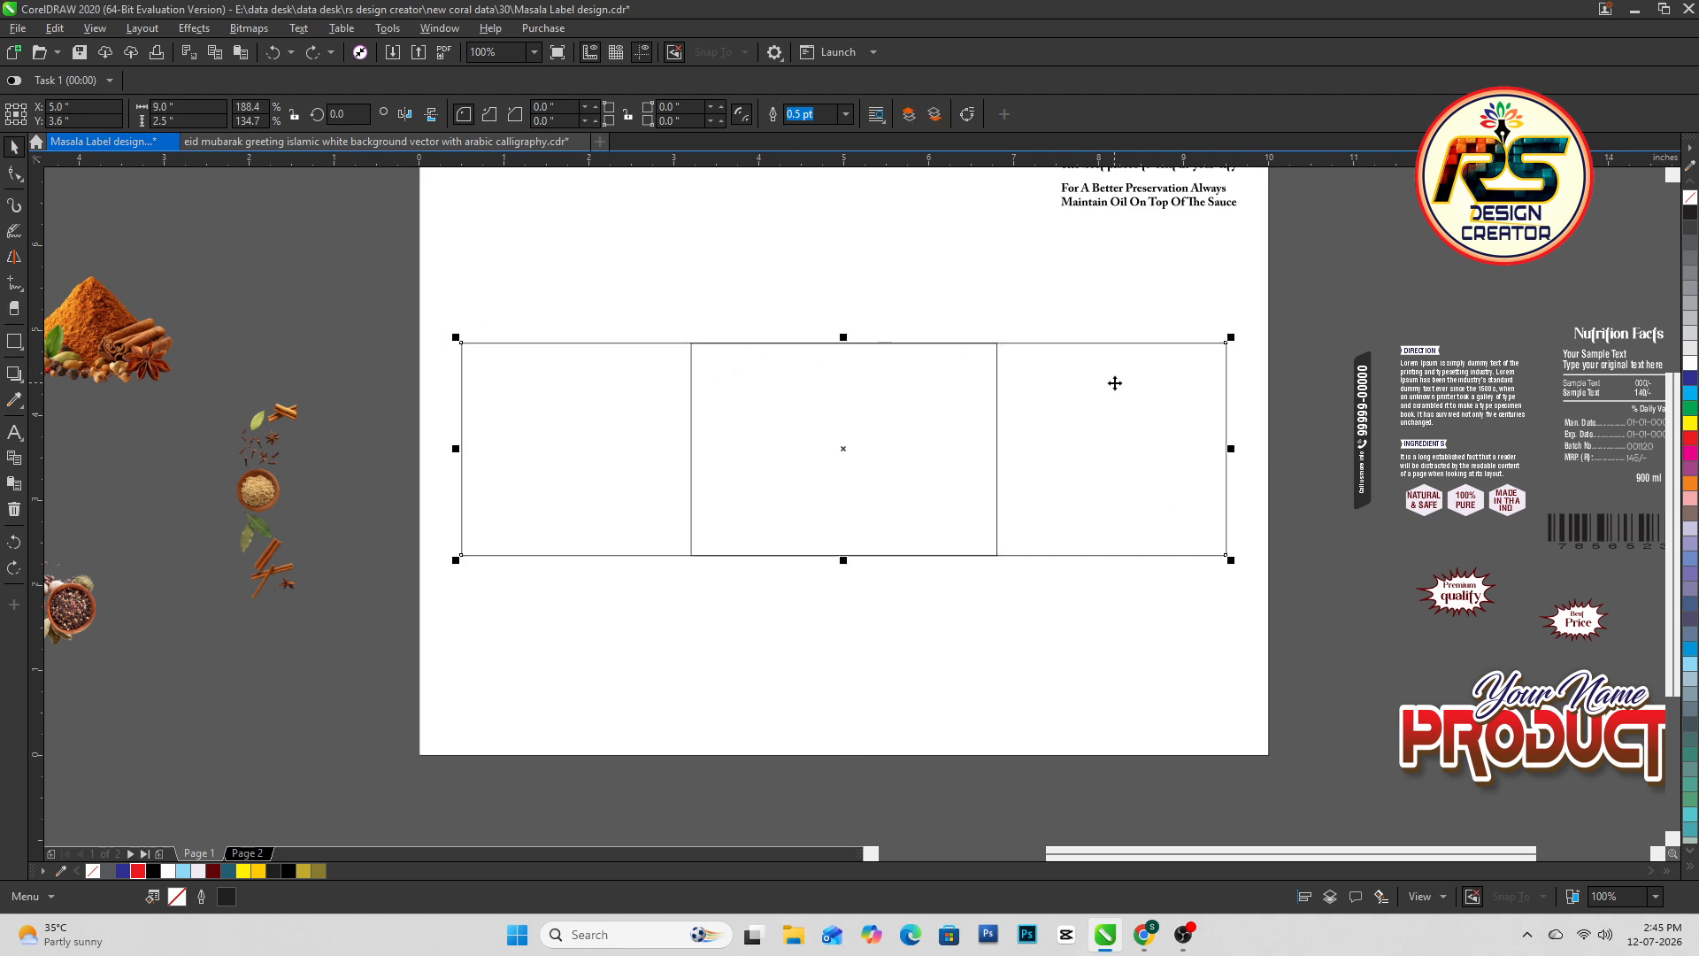
scroll(1089, 462, down, 1)
click(1465, 442)
click(1009, 455)
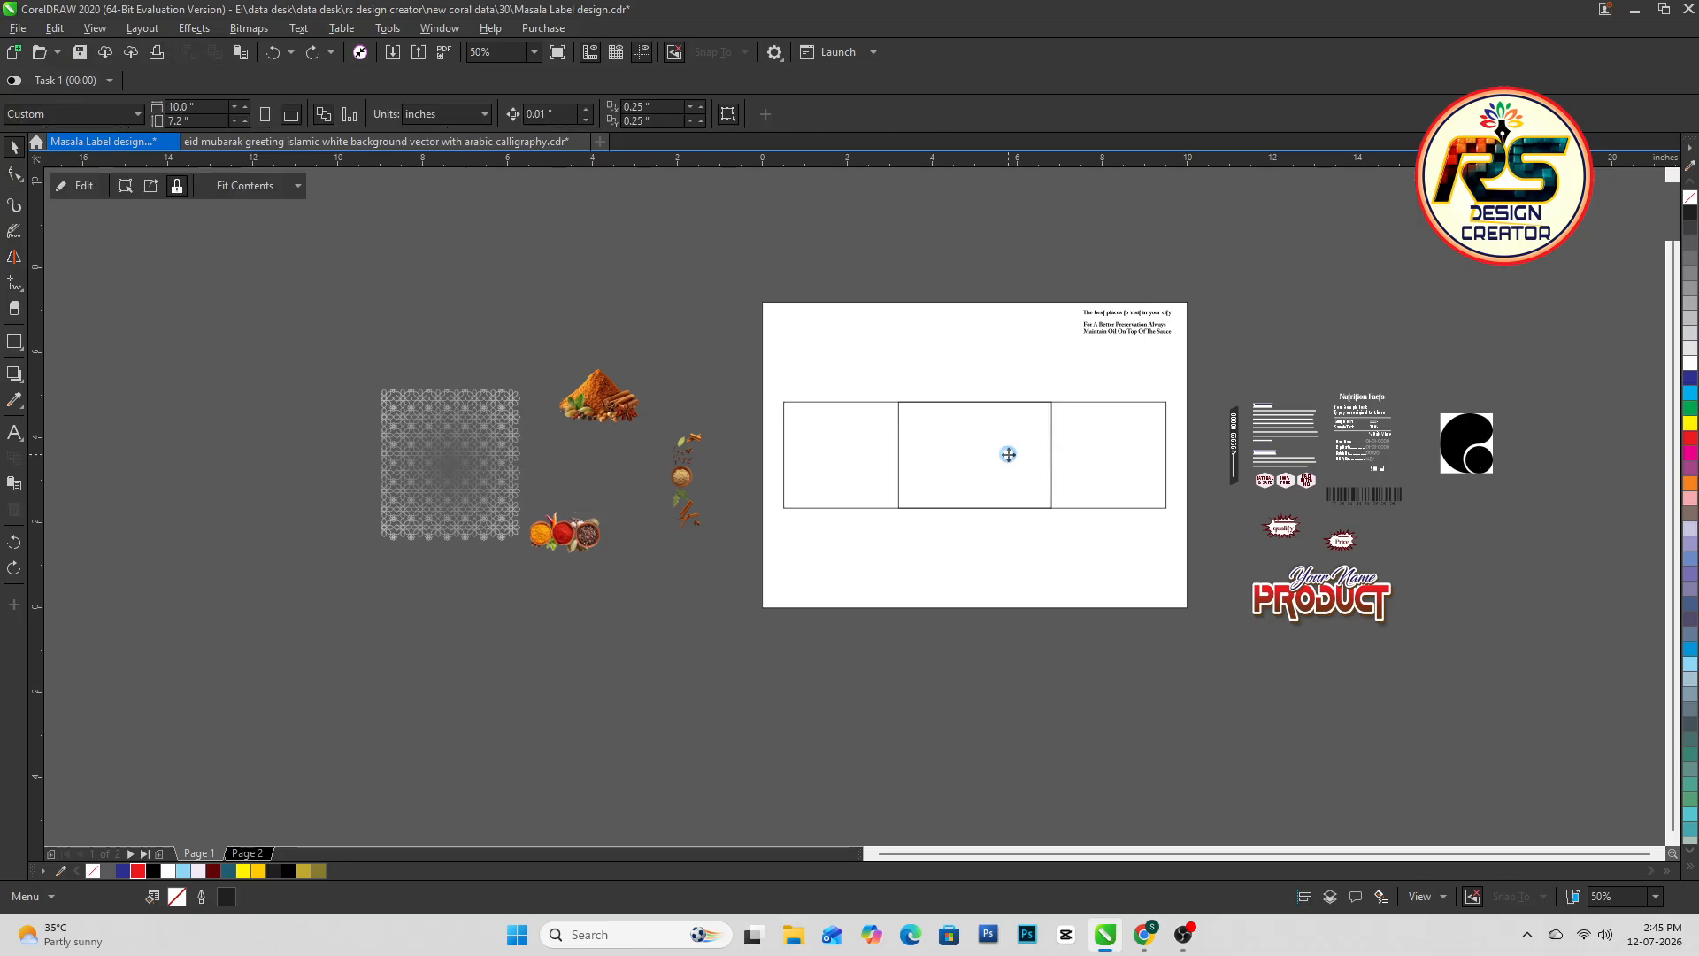
Open the label rectangle's PowerClip contents and enlarge the black shape from its centre to about 2.4 × 2.7 inches
scroll(1009, 455, up, 1)
ctrl+click(1176, 443)
click(977, 477)
scroll(1005, 480, up, 1)
drag(995, 562, 1092, 684)
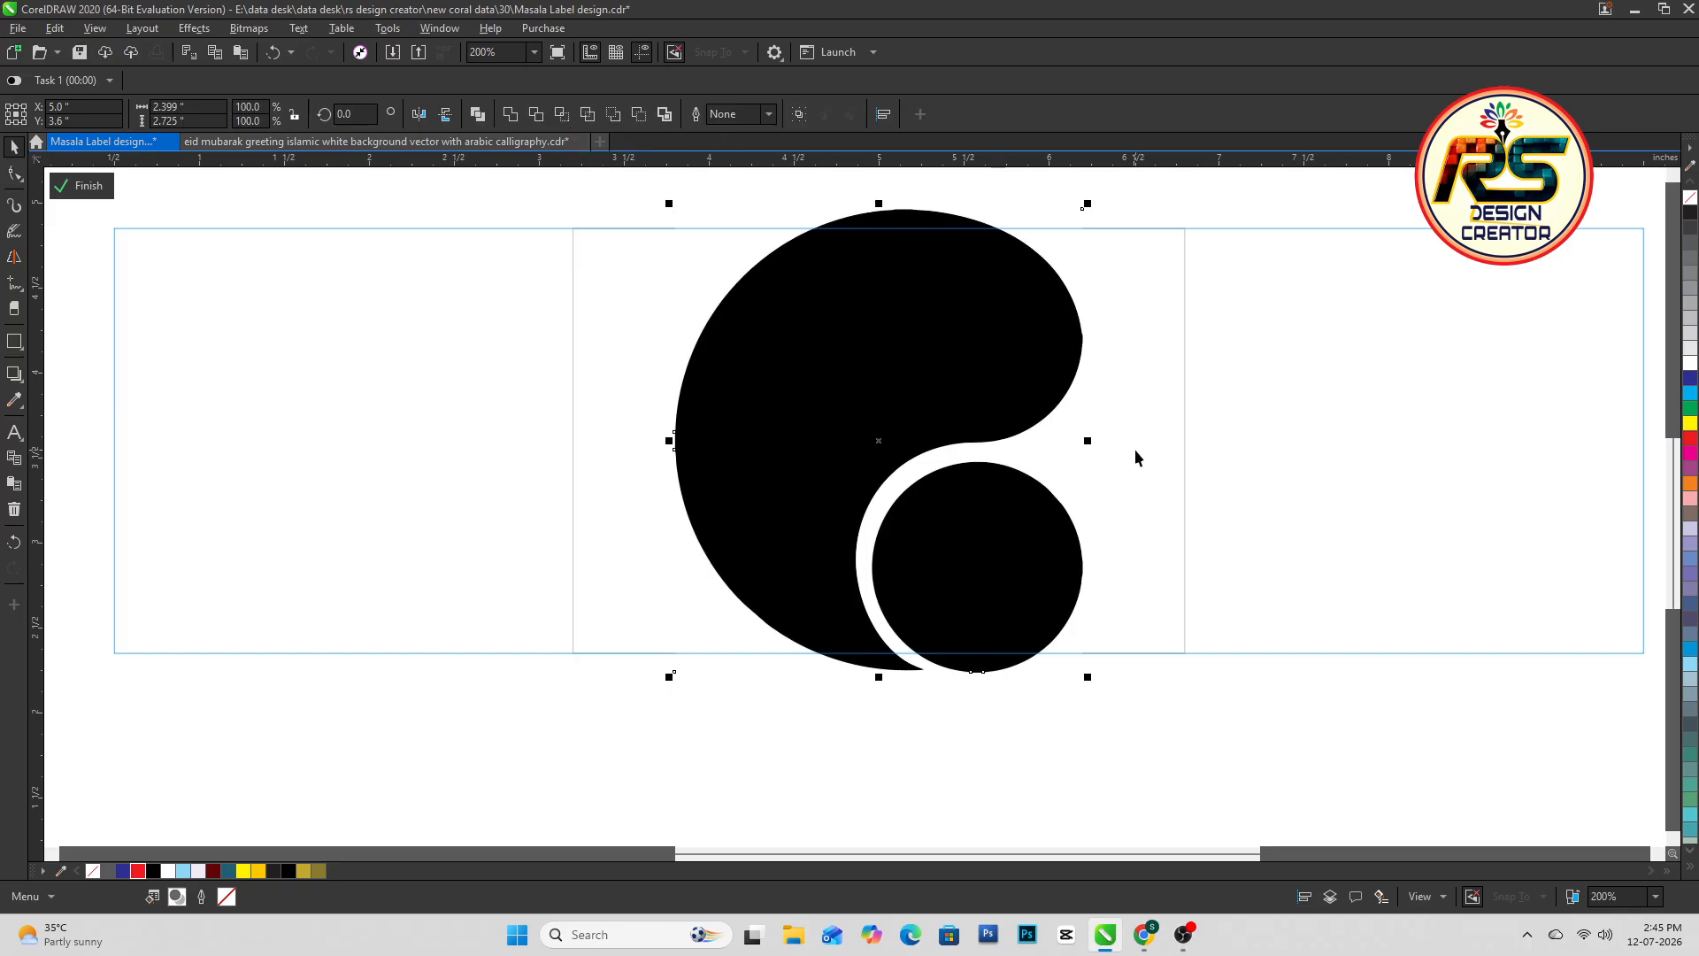
Enlarge and slightly widen the grouped black shape to about 3.5 × 3.8 inches, nearly filling the middle panel's width
click(1066, 461)
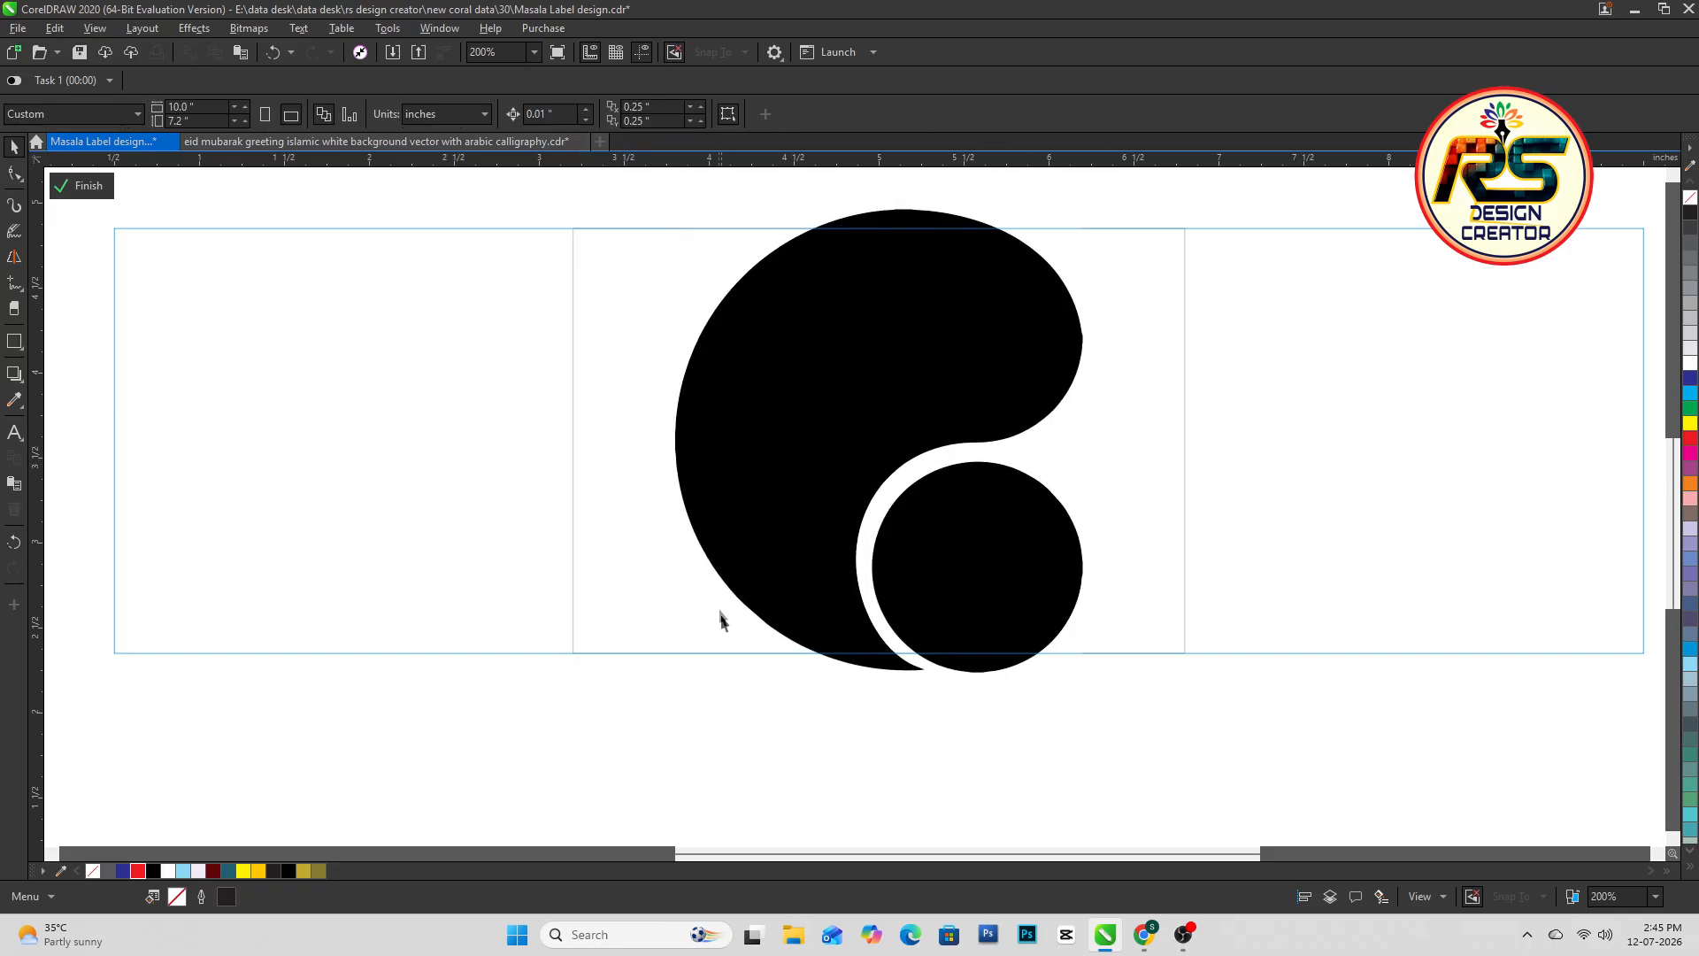
click(777, 640)
drag(1084, 686, 1138, 742)
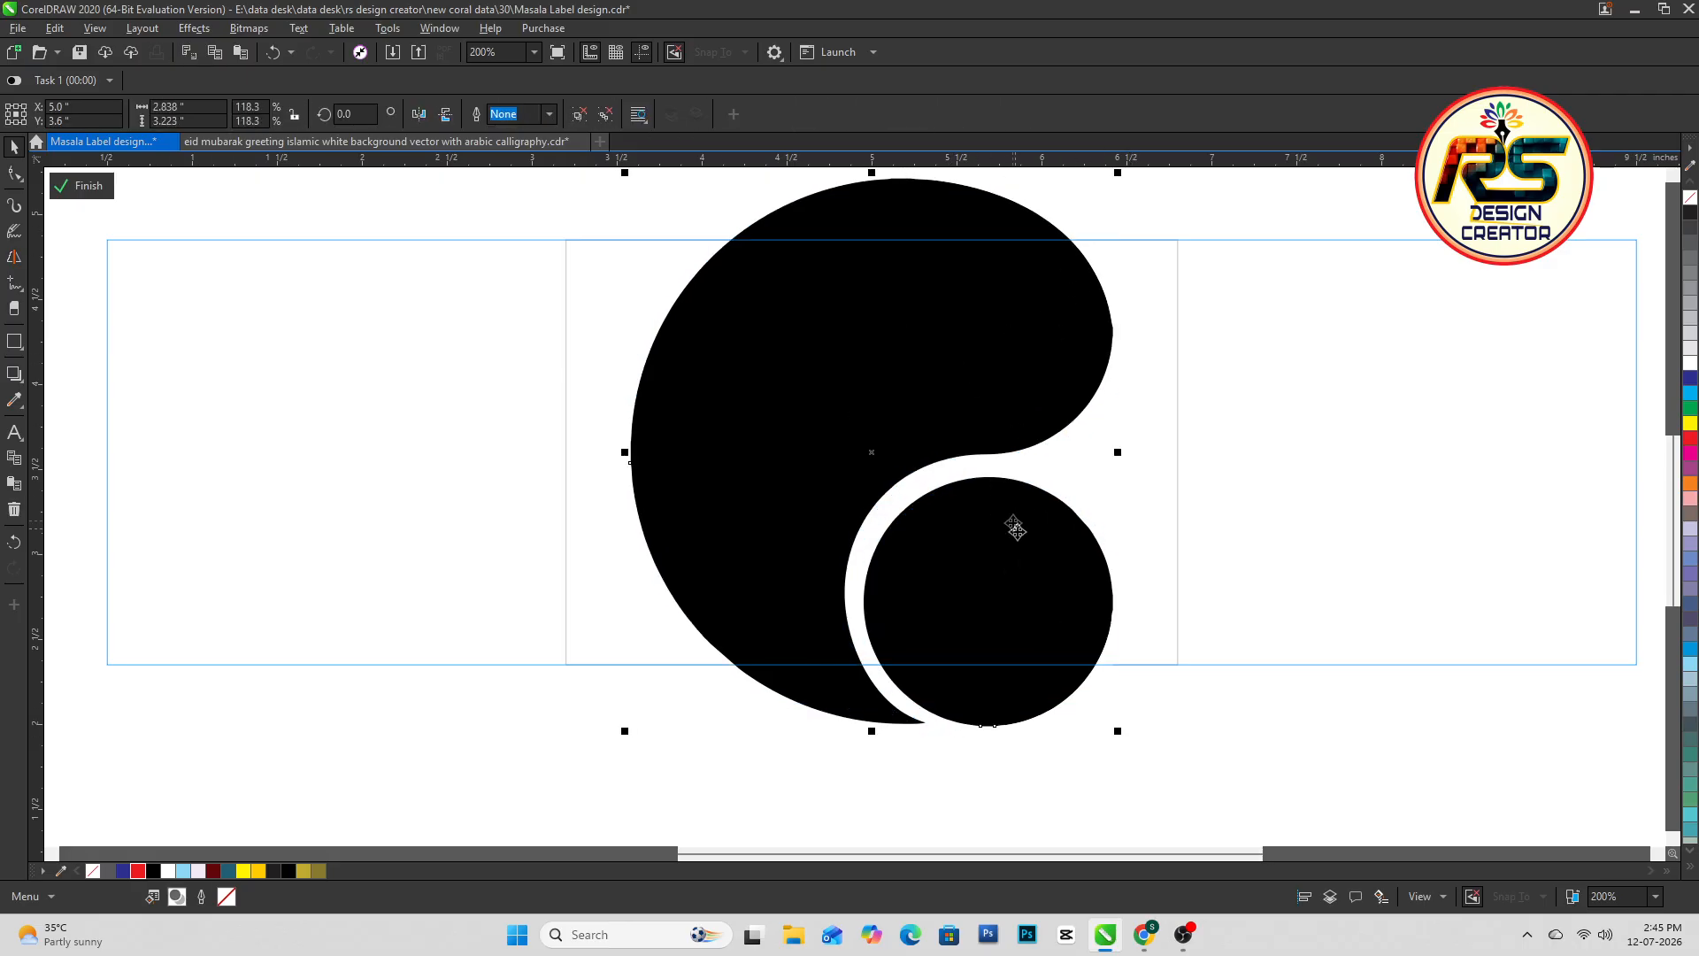
drag(1120, 453, 1129, 453)
click(961, 690)
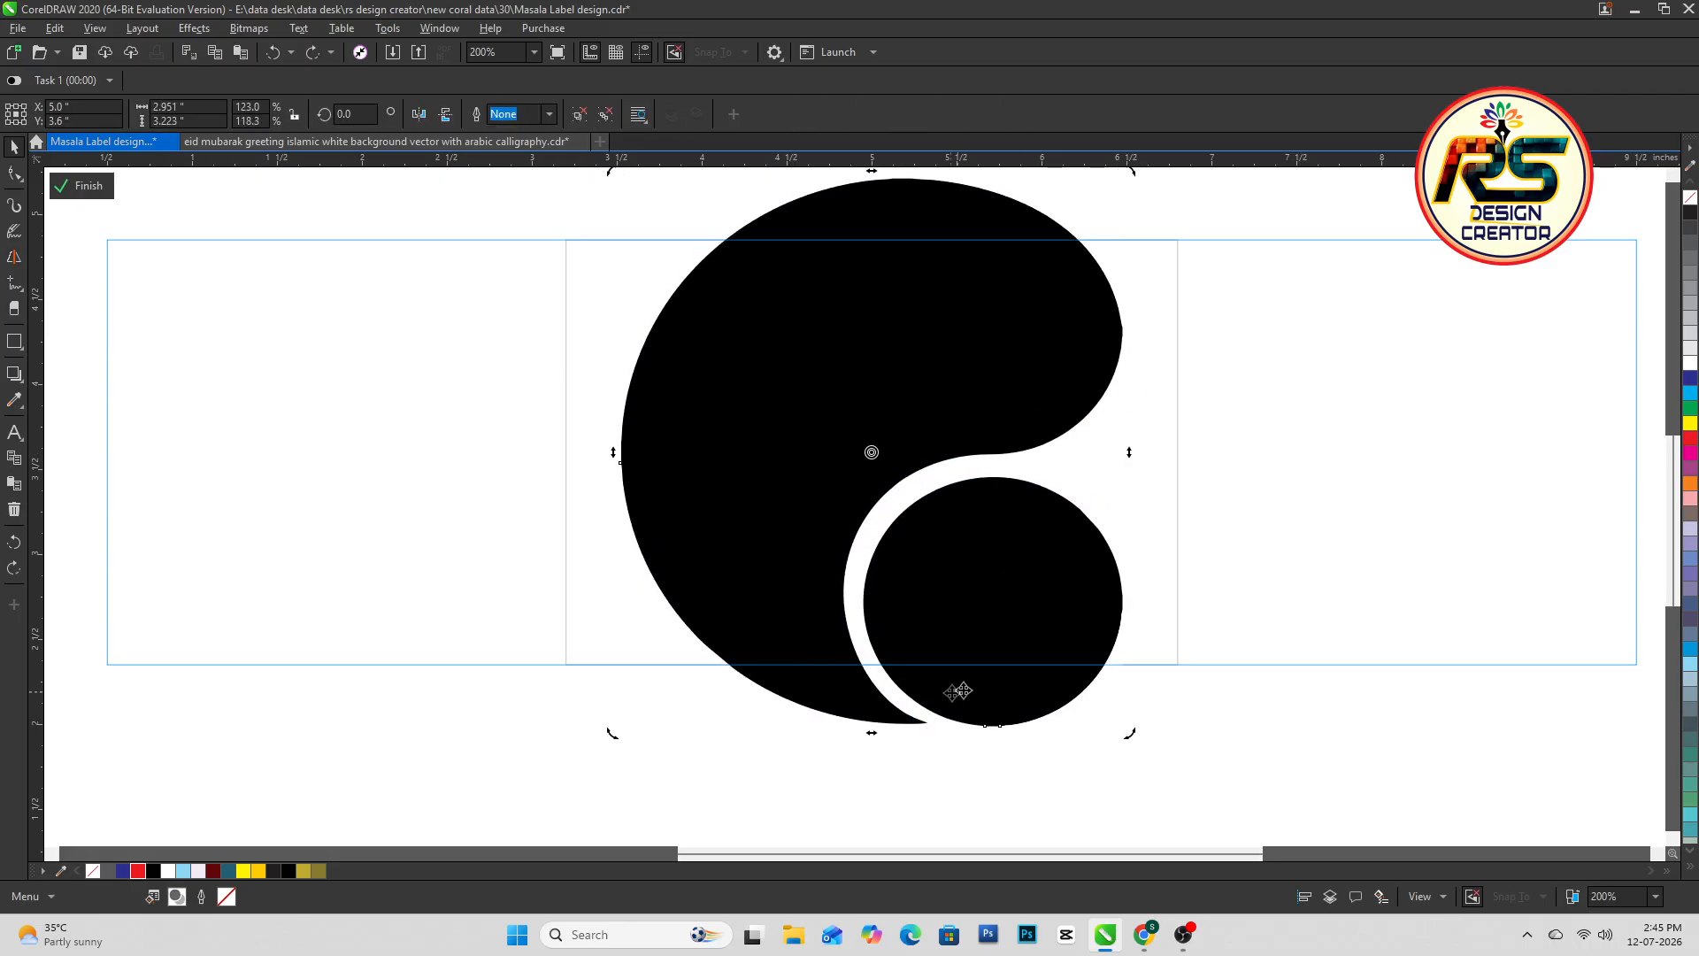
drag(1131, 733, 1177, 786)
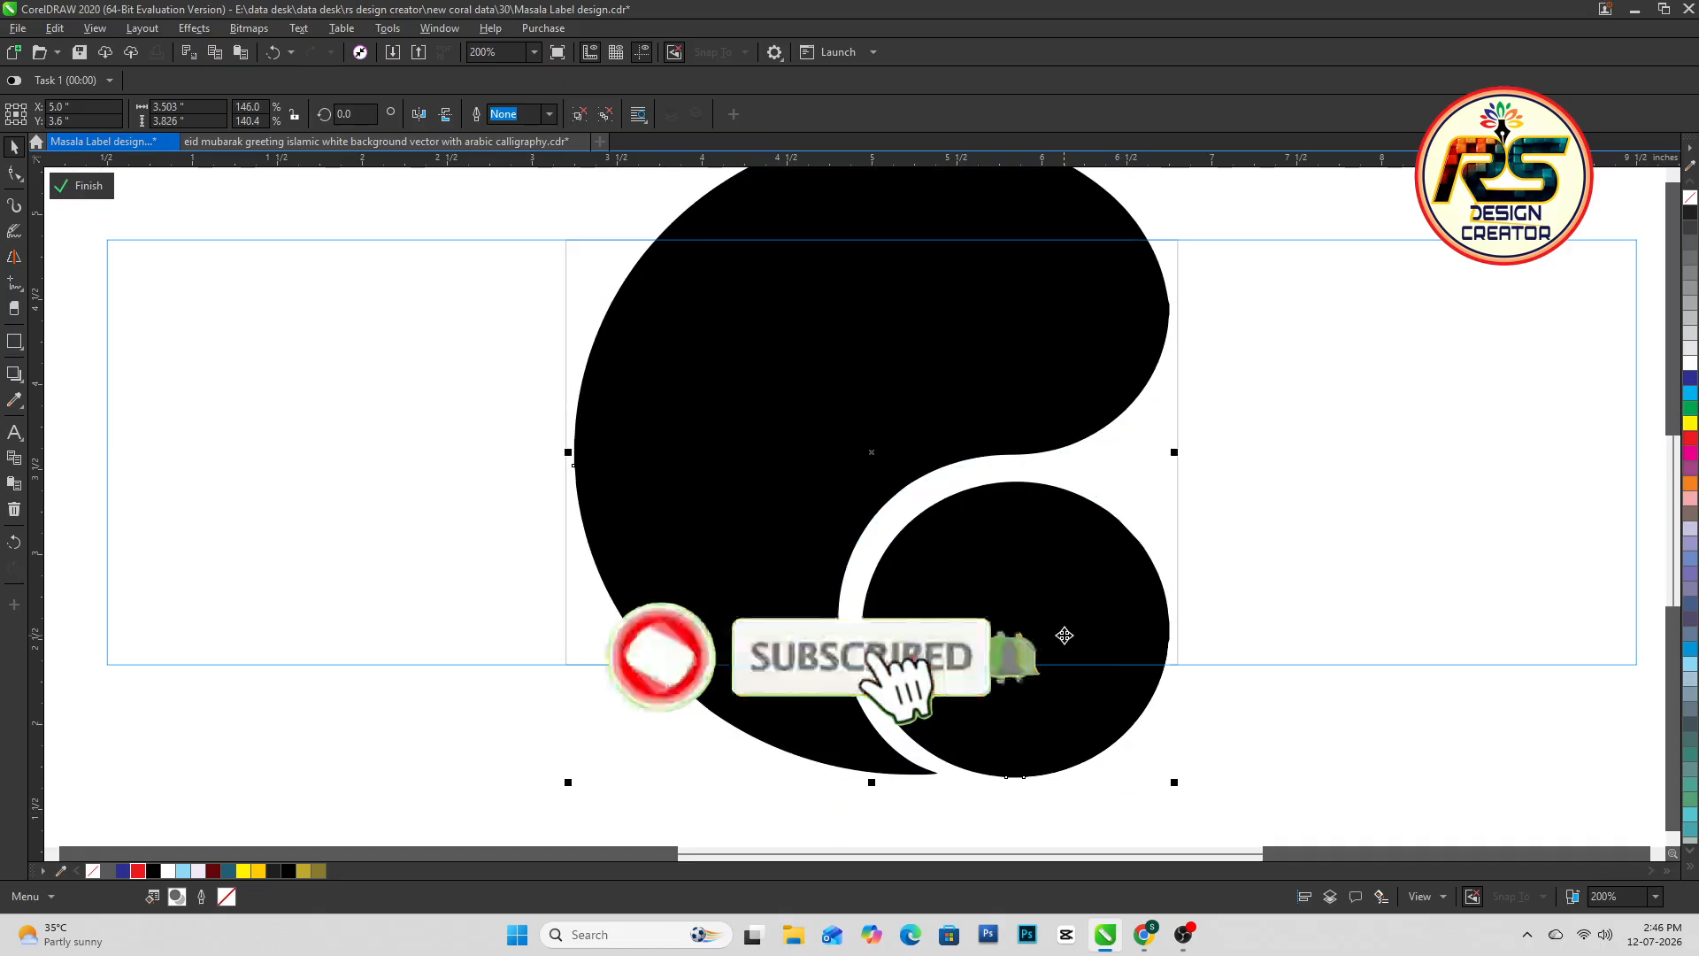
Examine the outline nodes of the large curved shape and the small circle with the Shape tool
key(F10)
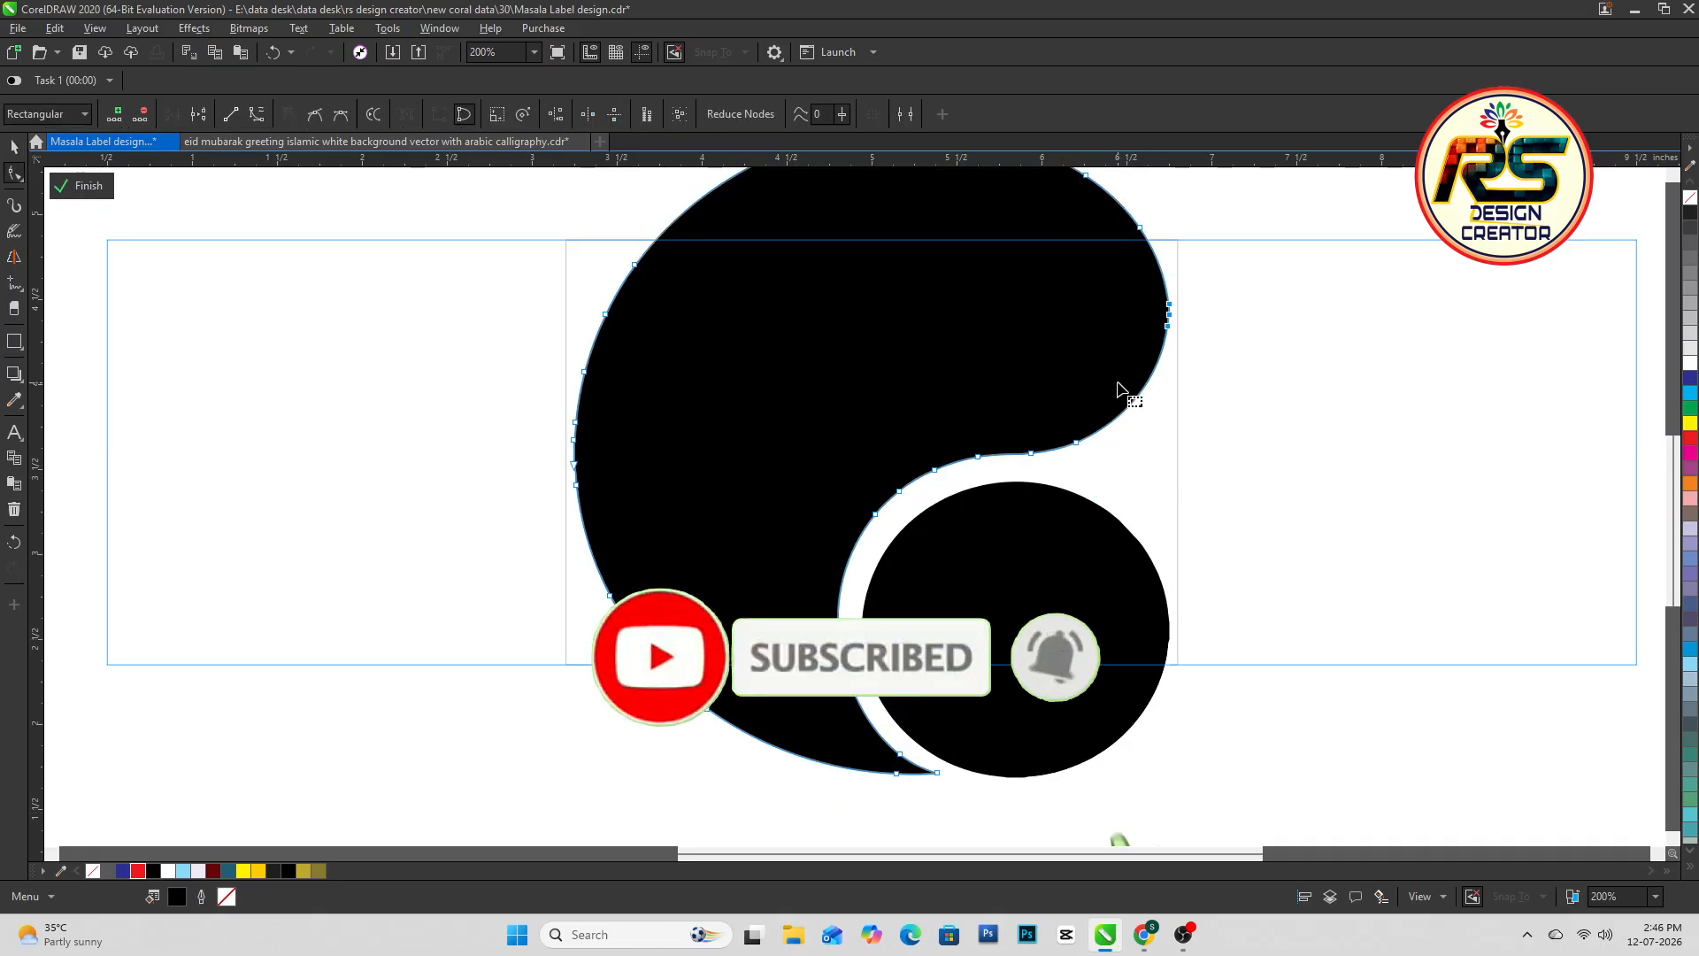
scroll(982, 469, down, 1)
key(space)
click(1008, 566)
key(F10)
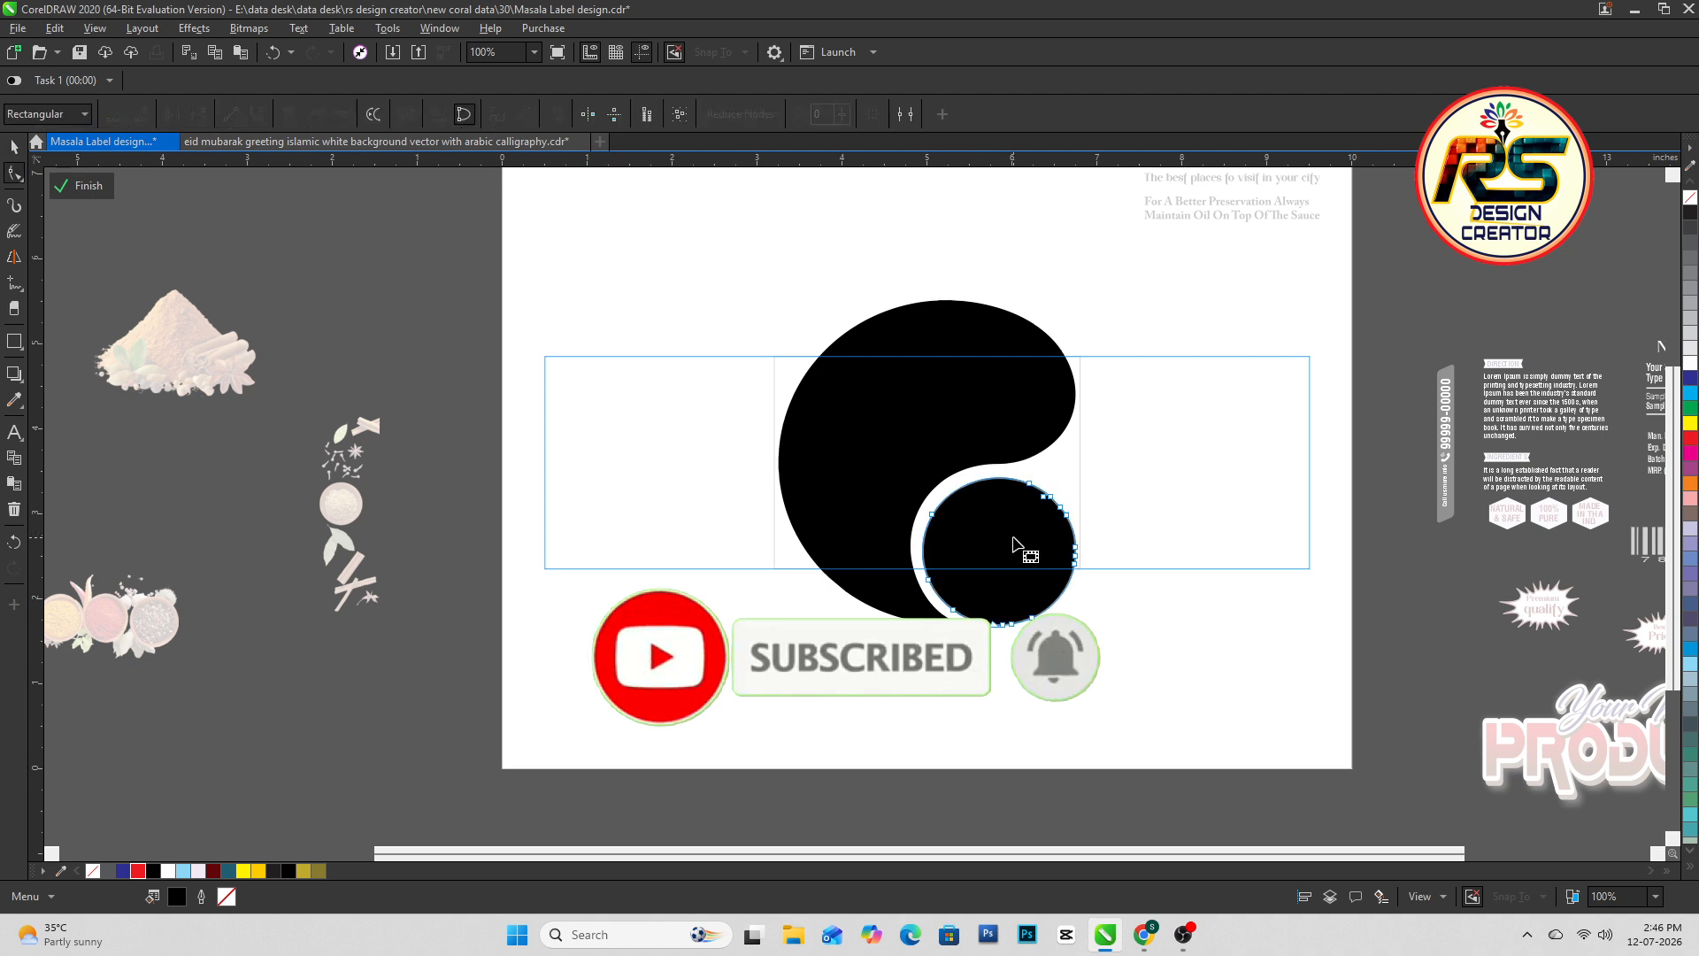
scroll(1004, 526, up, 1)
key(space)
Nudge the grouped black shape upward to a Y position of 3.663 inches
key(Up)
click(846, 398)
key(Up)
key(Up)
key(Up)
Leave and reopen the PowerClip contents, and ungroup the black curved shape and circle into separate objects
scroll(850, 343, down, 1)
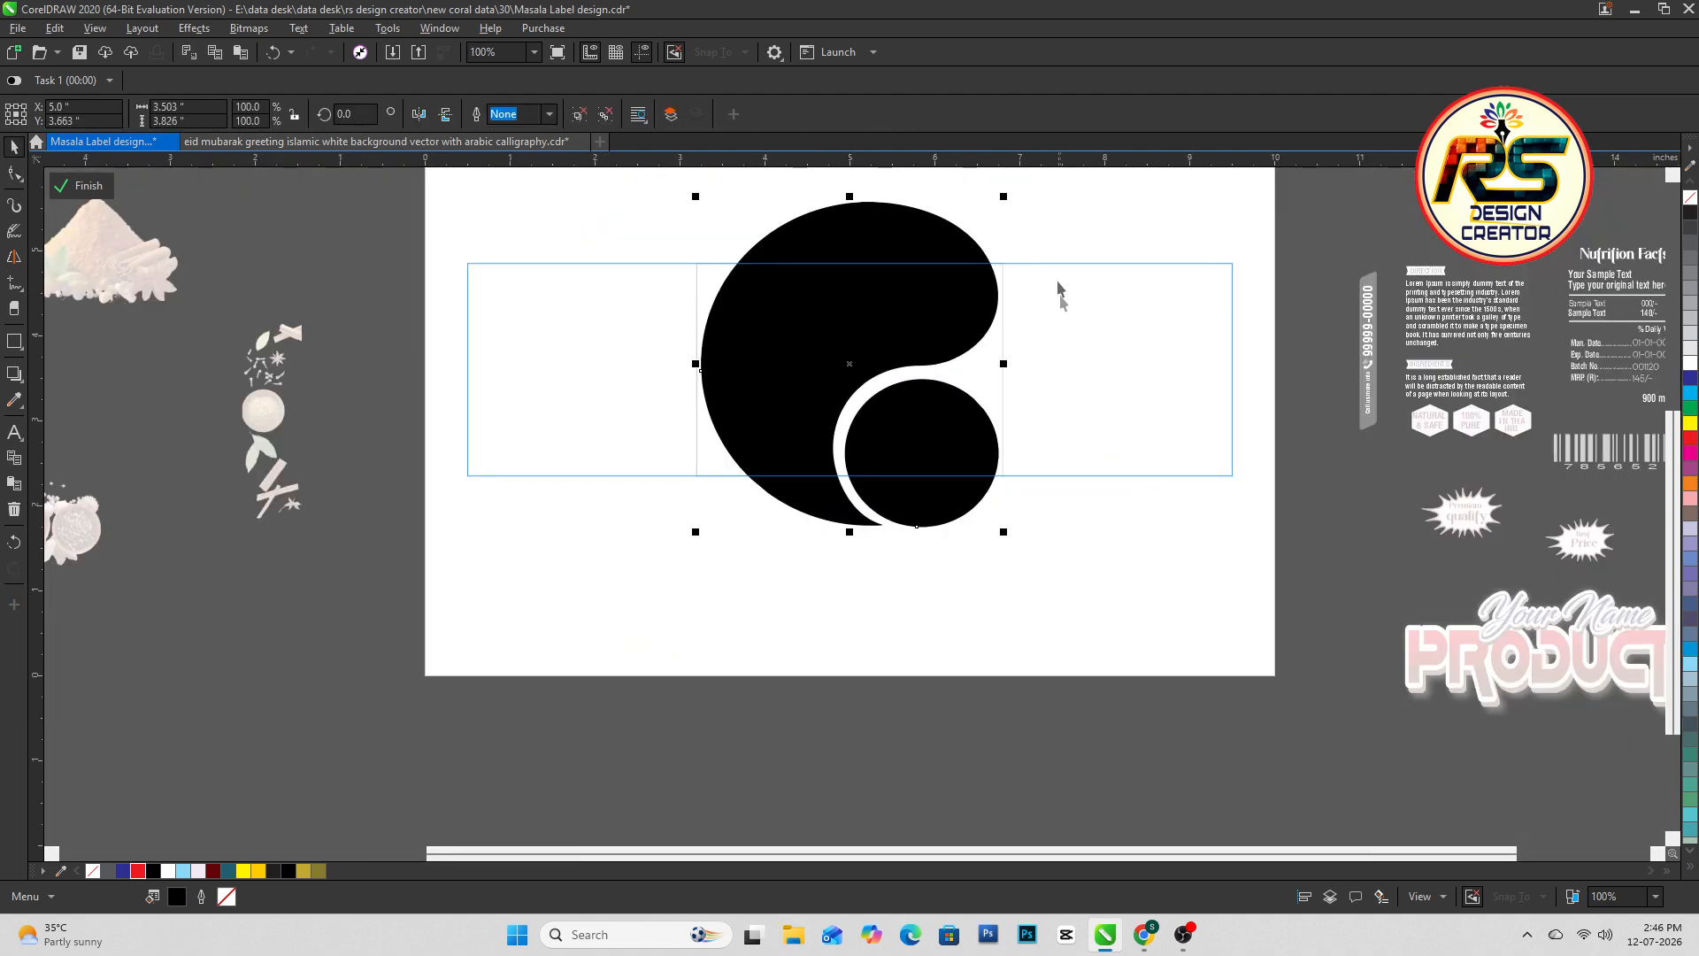
ctrl+click(1061, 285)
scroll(899, 302, up, 1)
double_click(900, 305)
ctrl+click(851, 354)
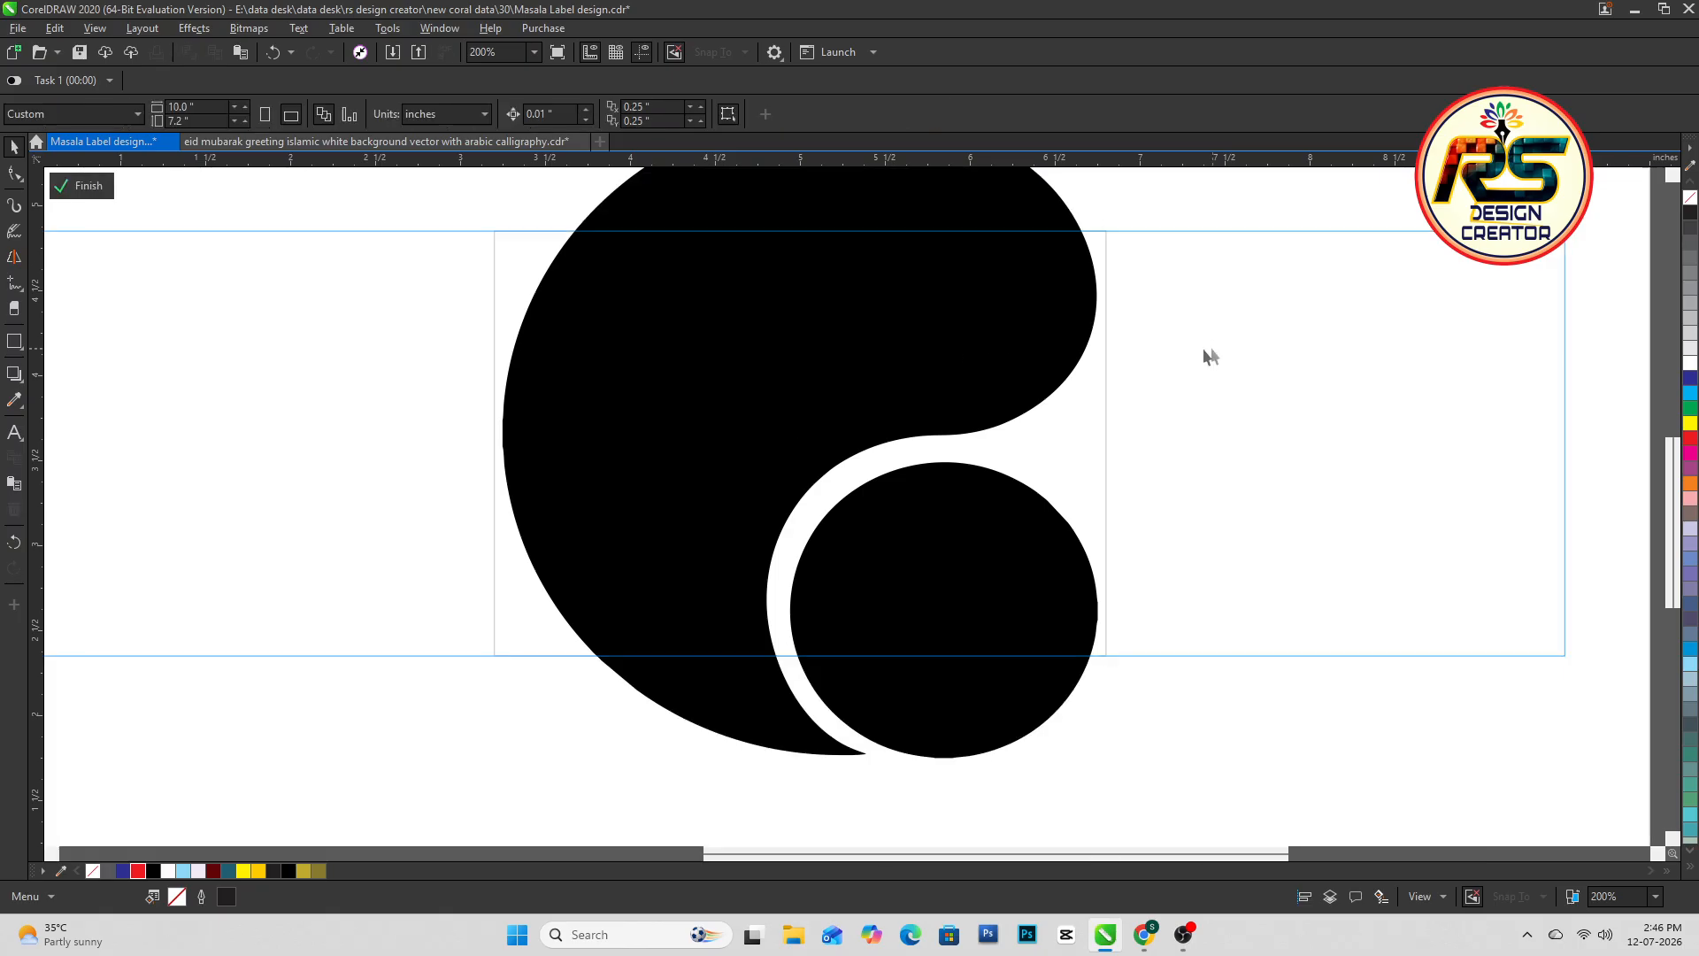
key(ctrl+a)
key(ctrl+u)
click(1213, 455)
click(905, 436)
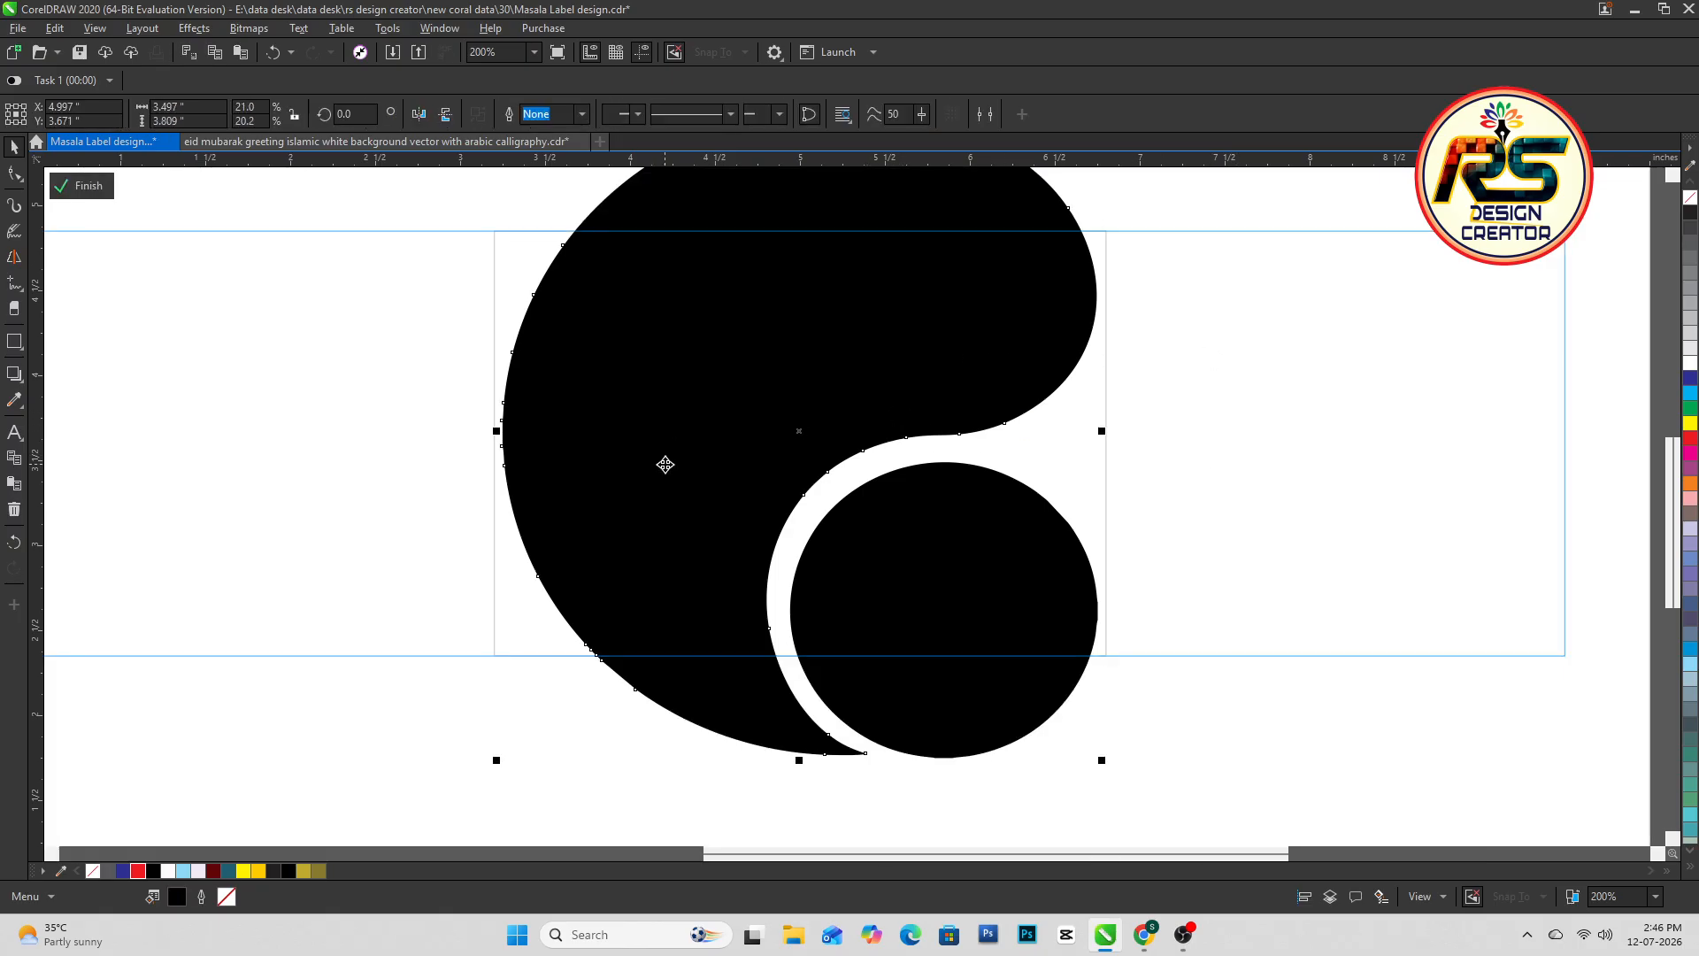
ctrl+click(742, 492)
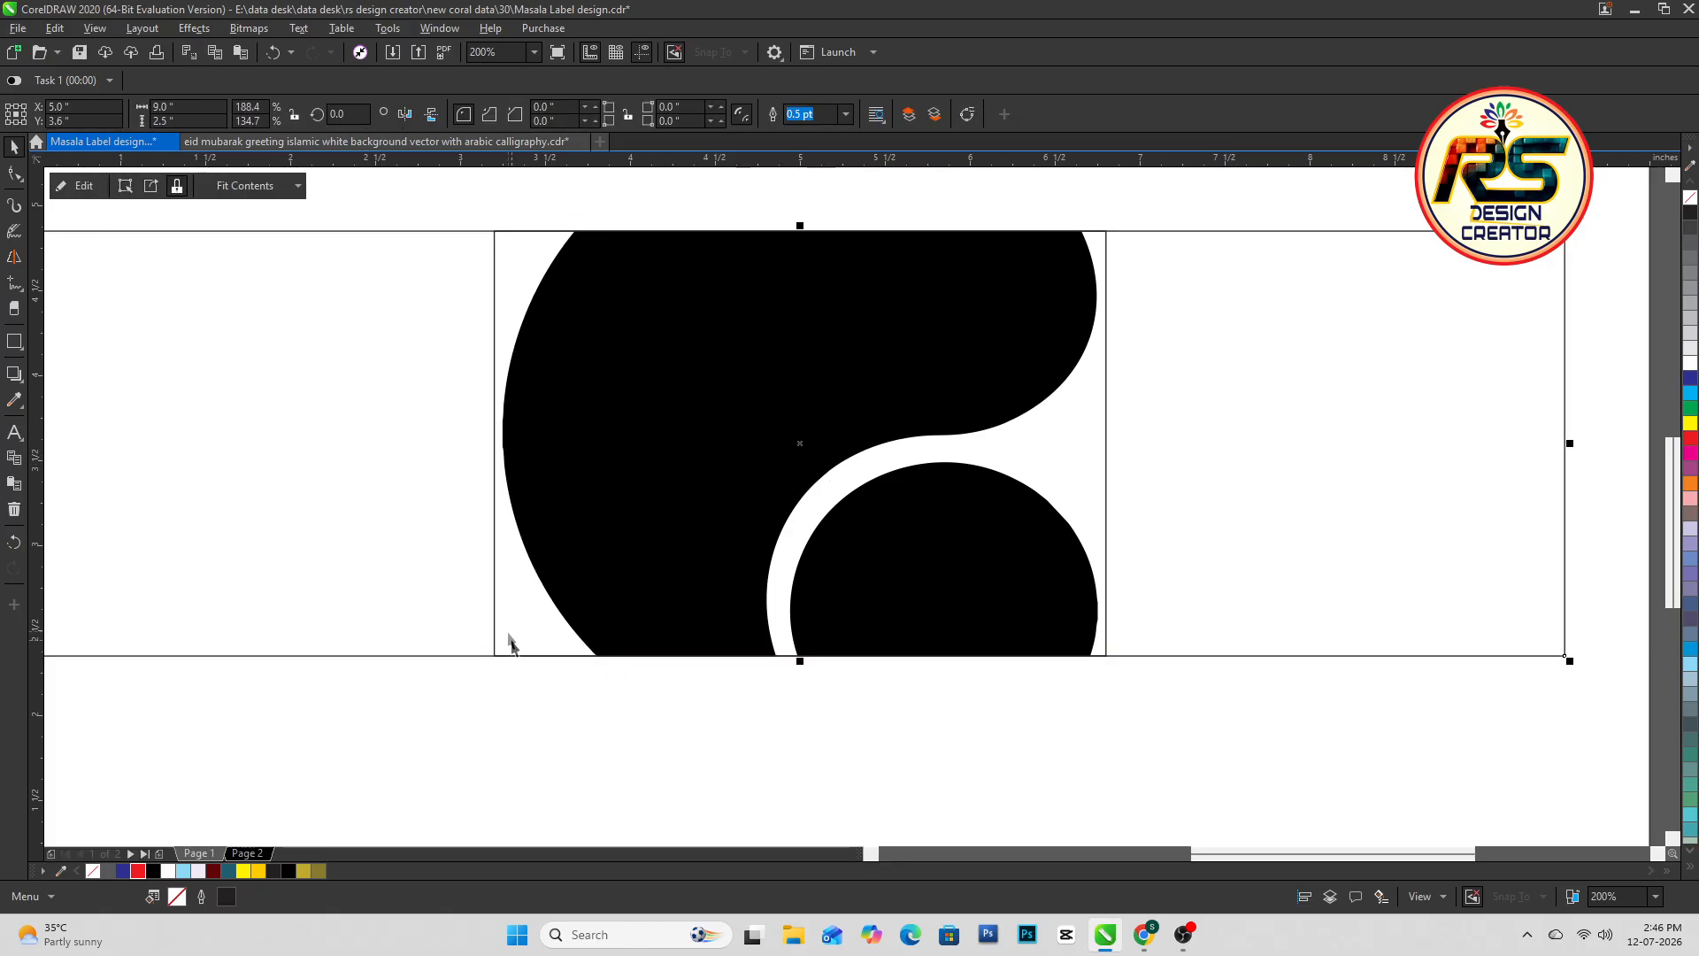
Draw a rectangle about 5.3 × 3 inches behind the black shapes, covering the right half of the label
ctrl+click(1191, 380)
scroll(929, 389, down, 2)
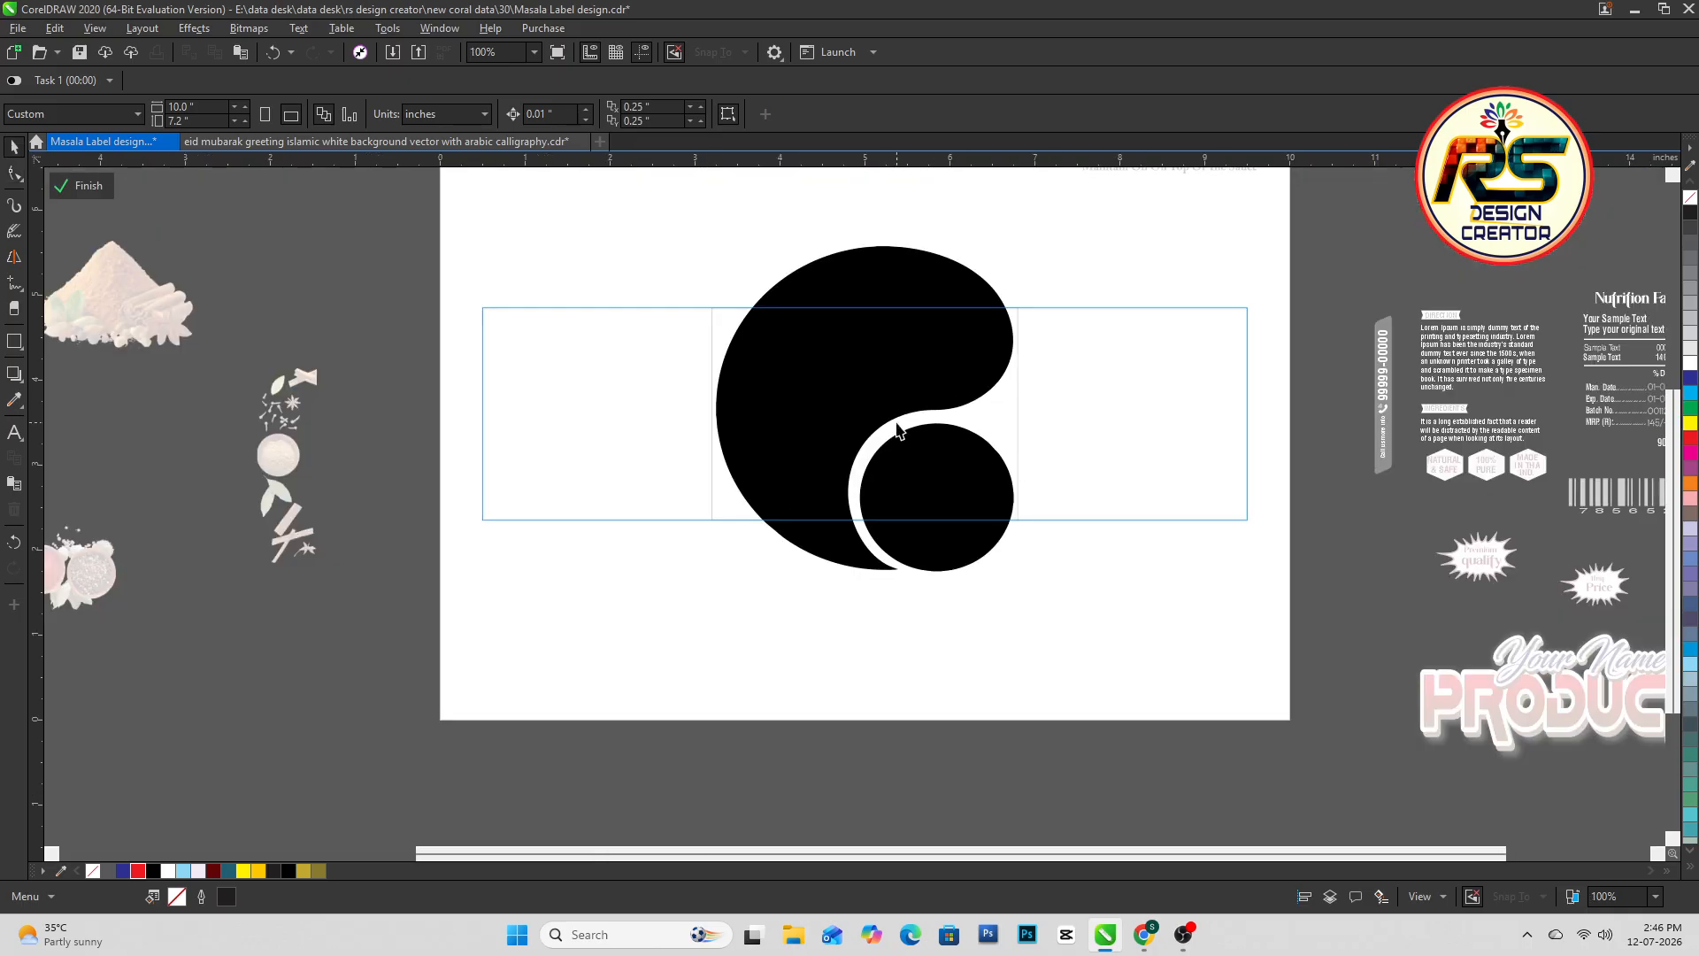
key(F6)
drag(823, 286, 1270, 541)
key(space)
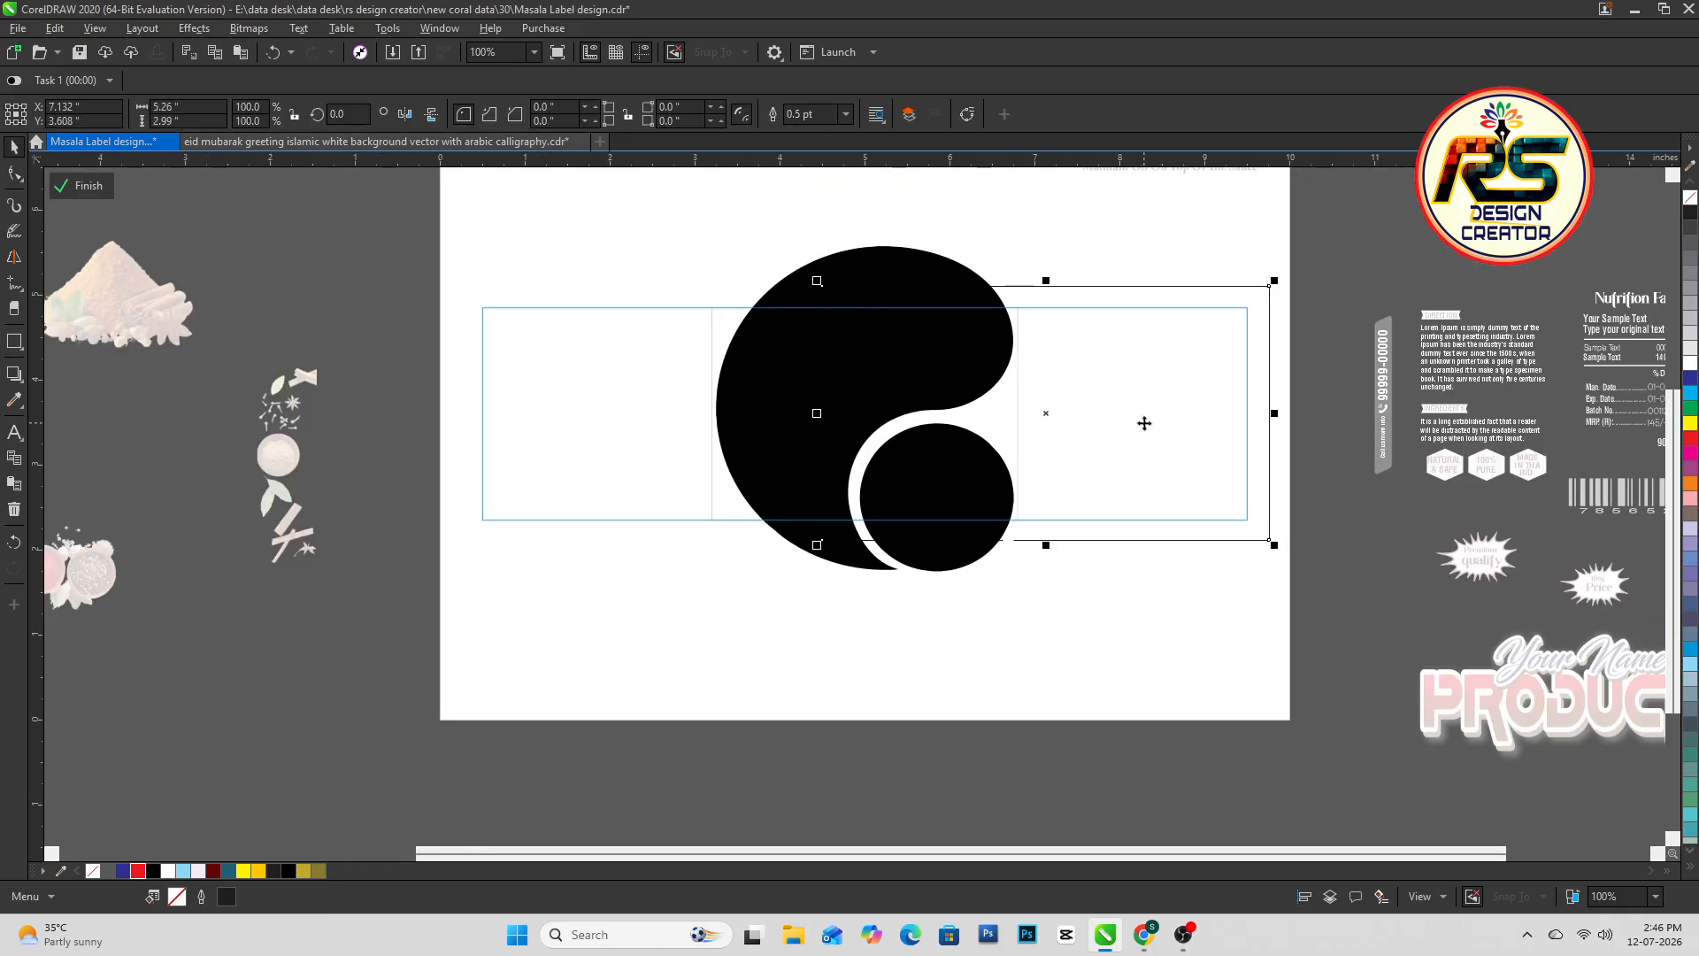
Fill the new rectangle with a linear fountain fill from dark red at the right to golden yellow under the curved shape
click(212, 873)
key(g)
drag(1199, 371, 747, 454)
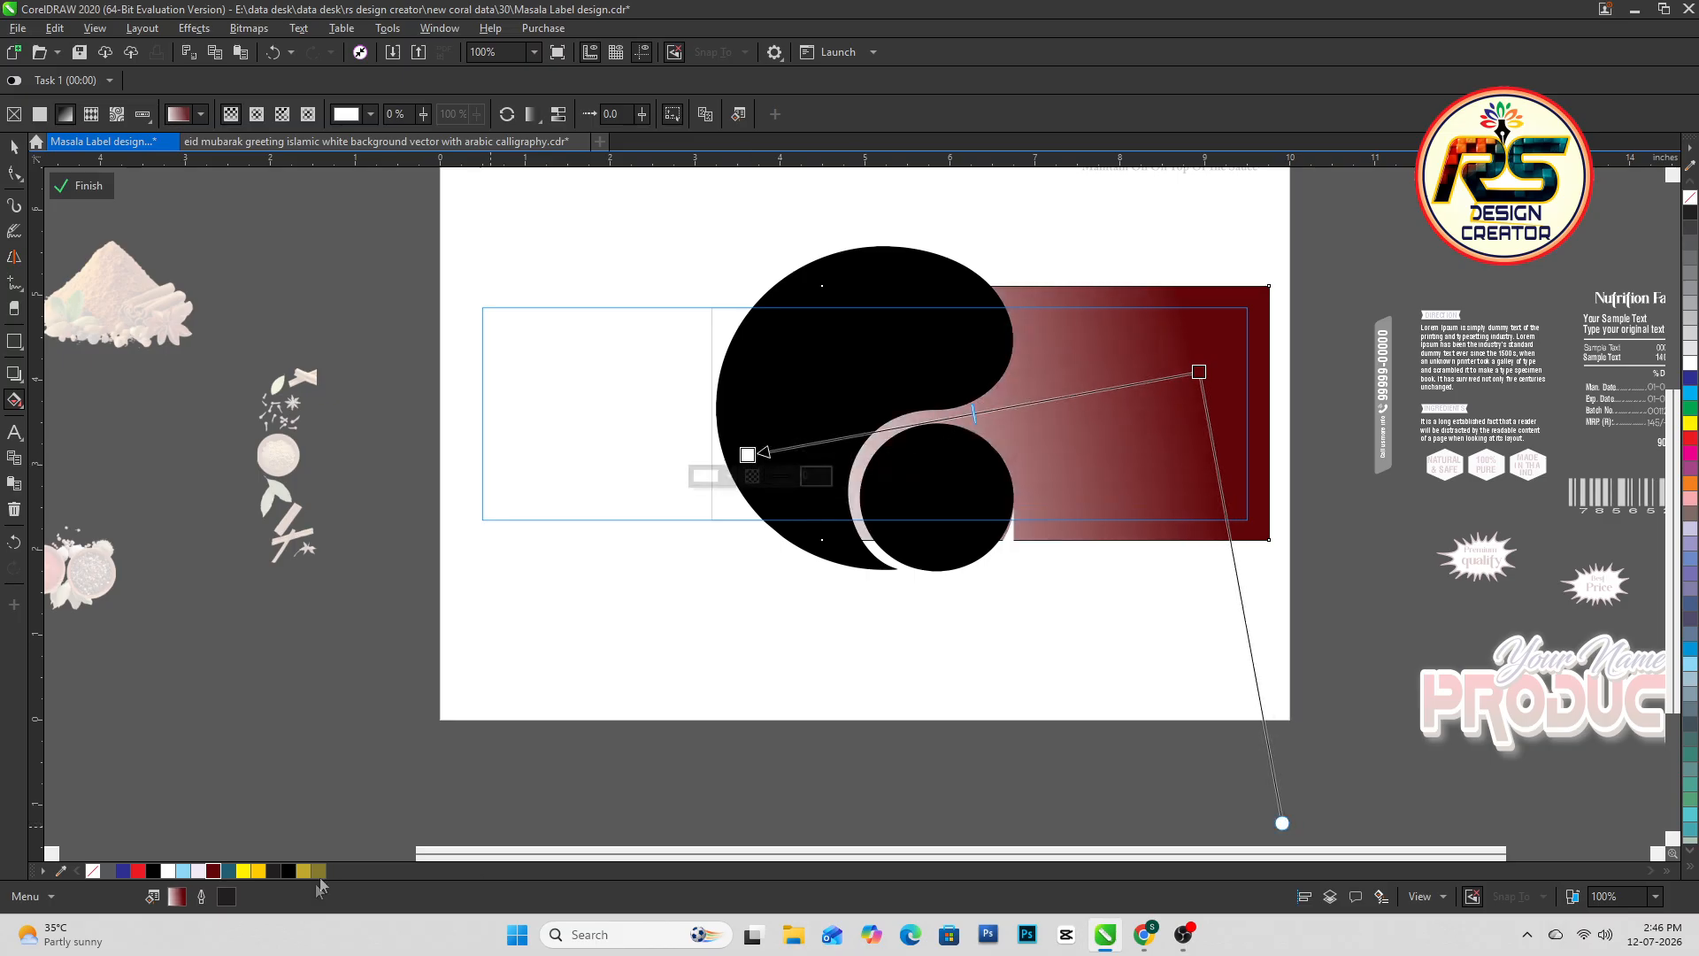
click(182, 872)
click(213, 872)
double_click(228, 872)
key(Escape)
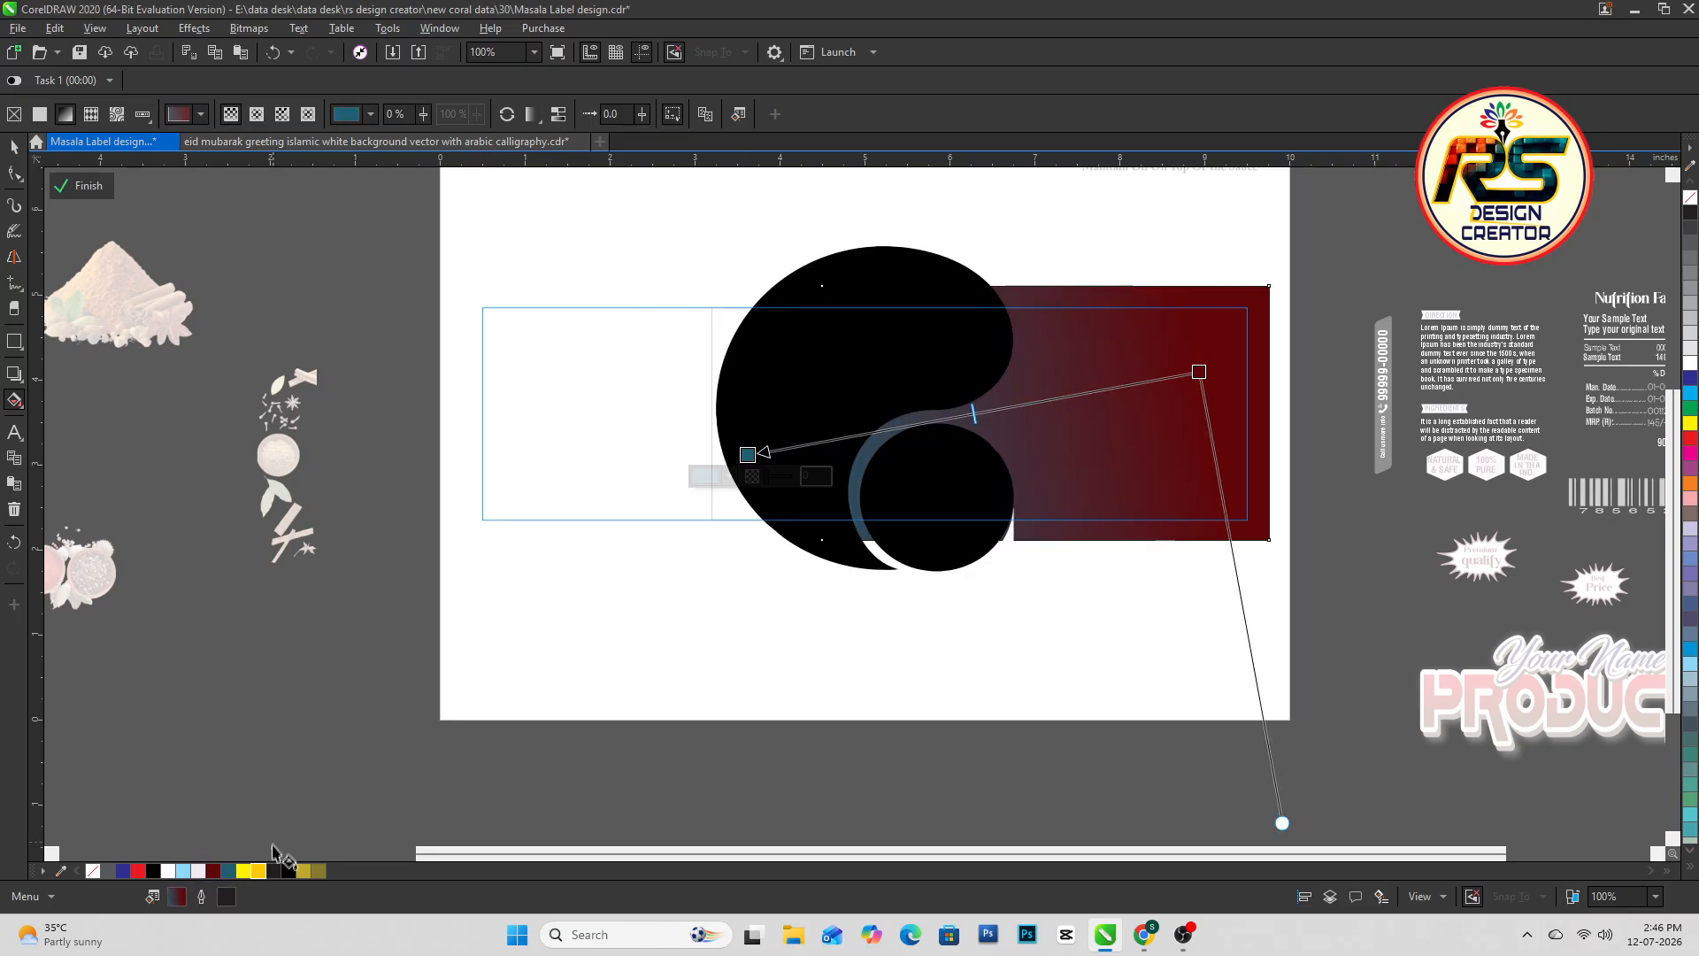
click(258, 872)
key(space)
key(space)
key(space)
Make a copy of the large curved shape offset slightly up and left, and fill the one behind with olive gold
scroll(977, 361, up, 2)
click(931, 402)
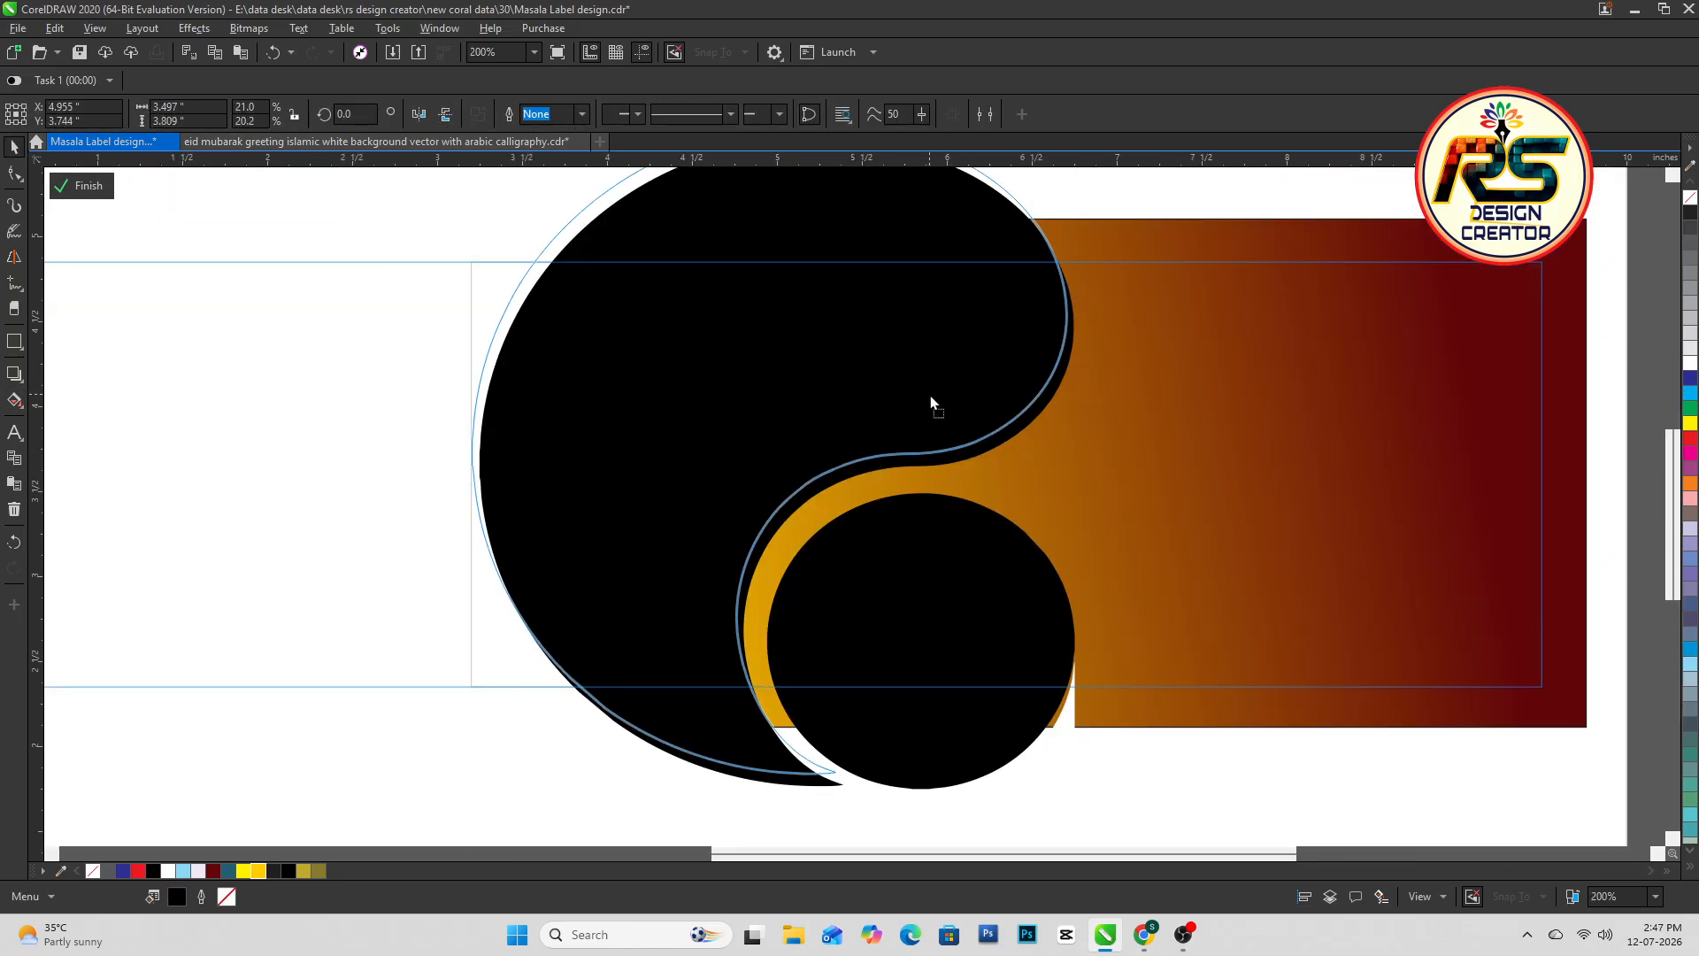
click(891, 469)
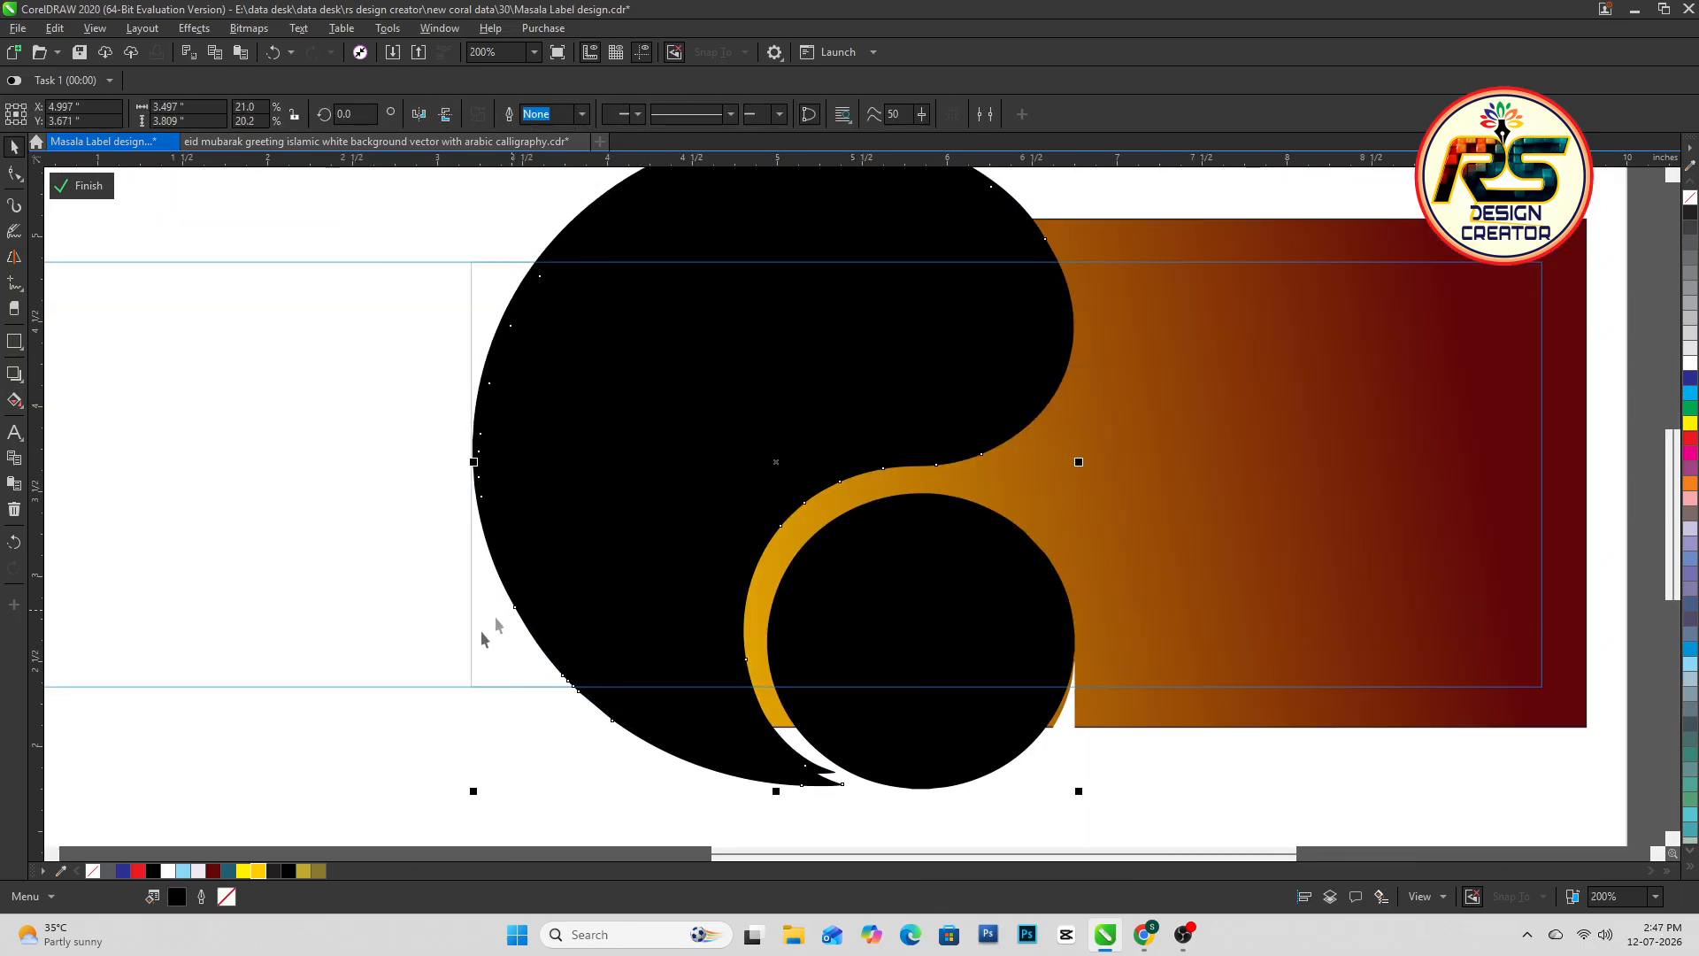
click(317, 872)
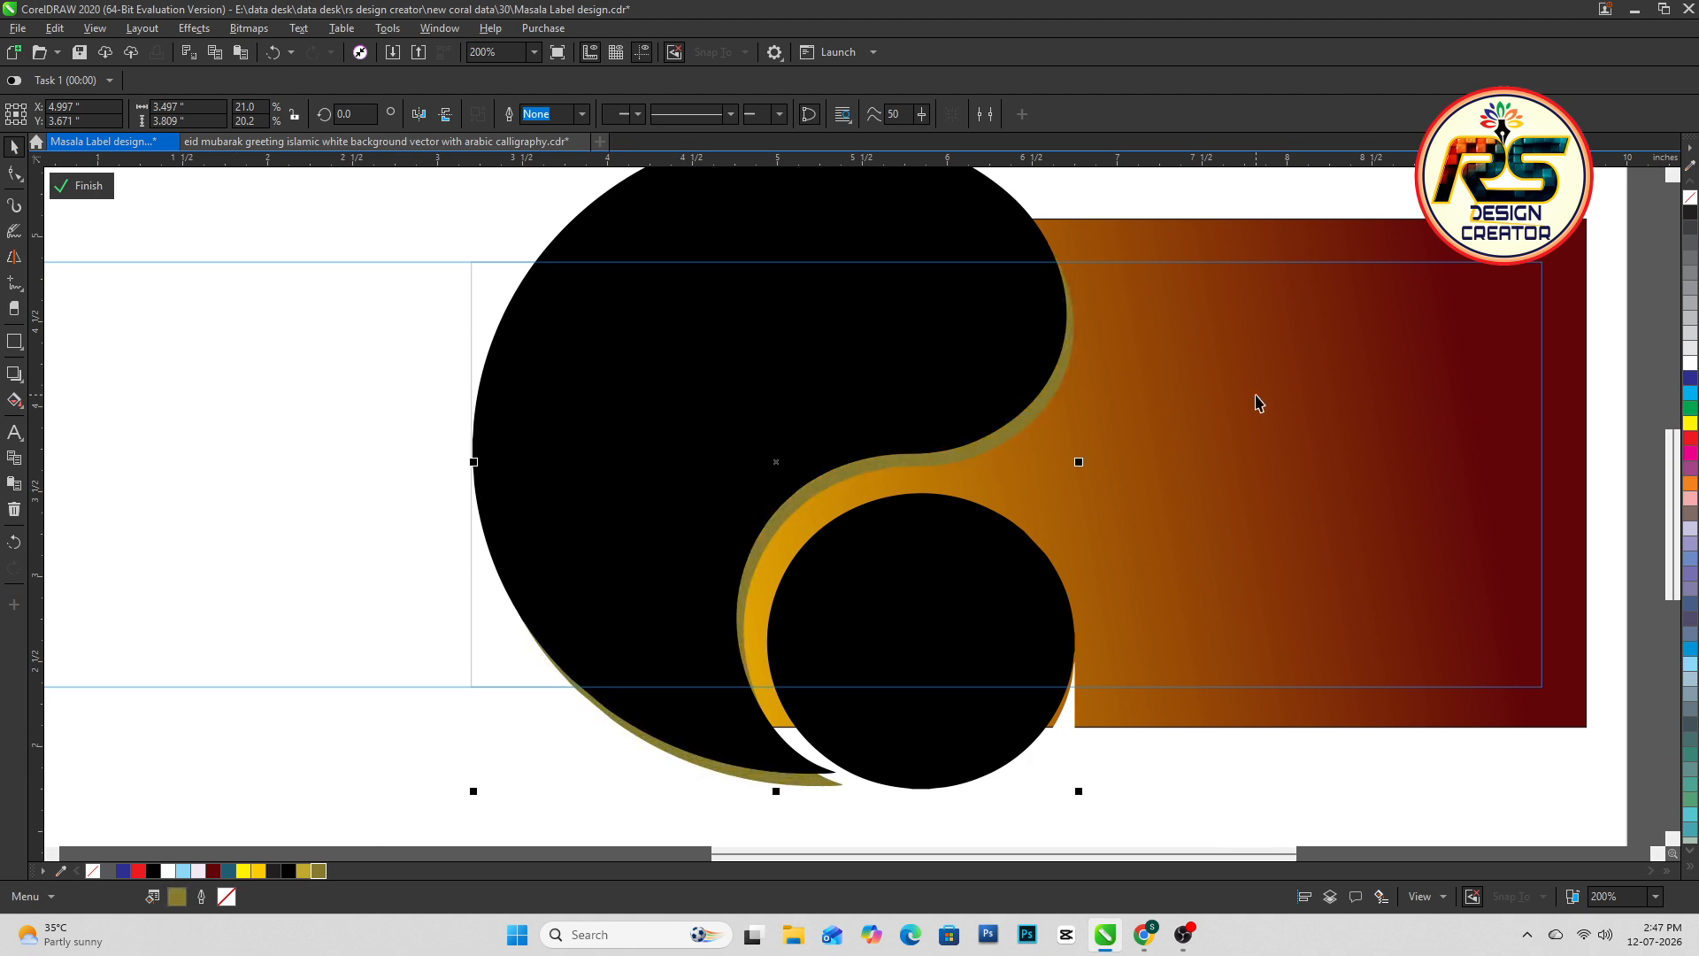
Recolour the golden yellow end of the background rectangle's linear gradient with the muted gold palette colour
click(1260, 404)
click(306, 872)
key(ctrl+z)
key(g)
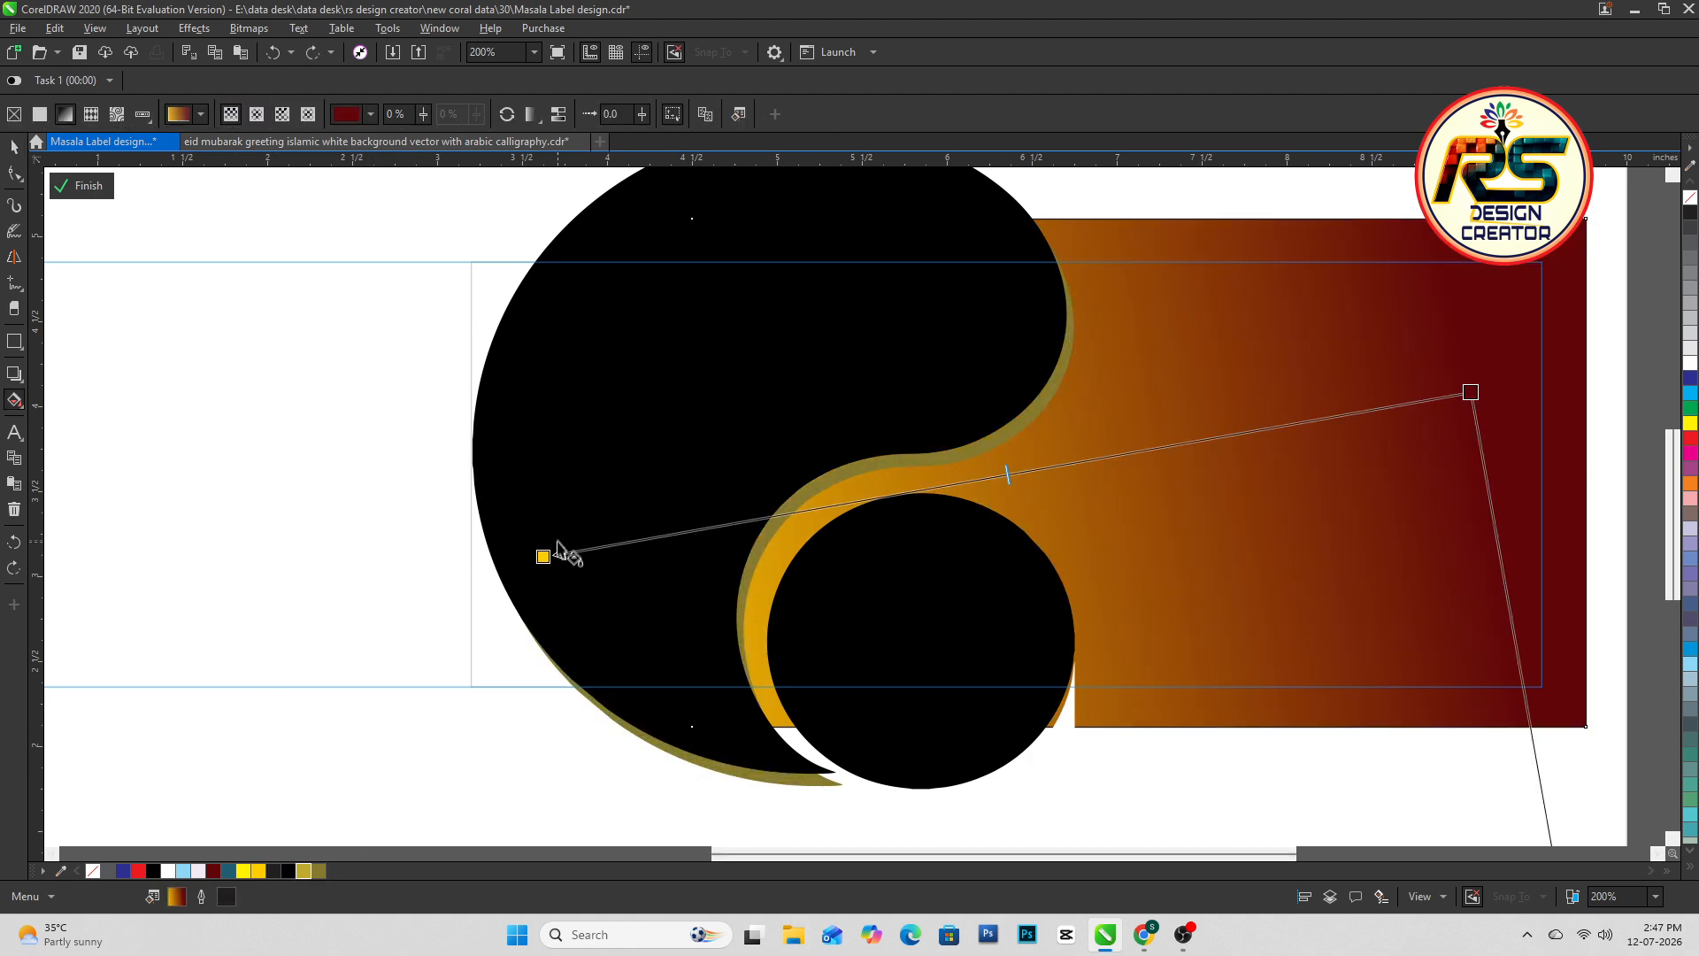
click(318, 872)
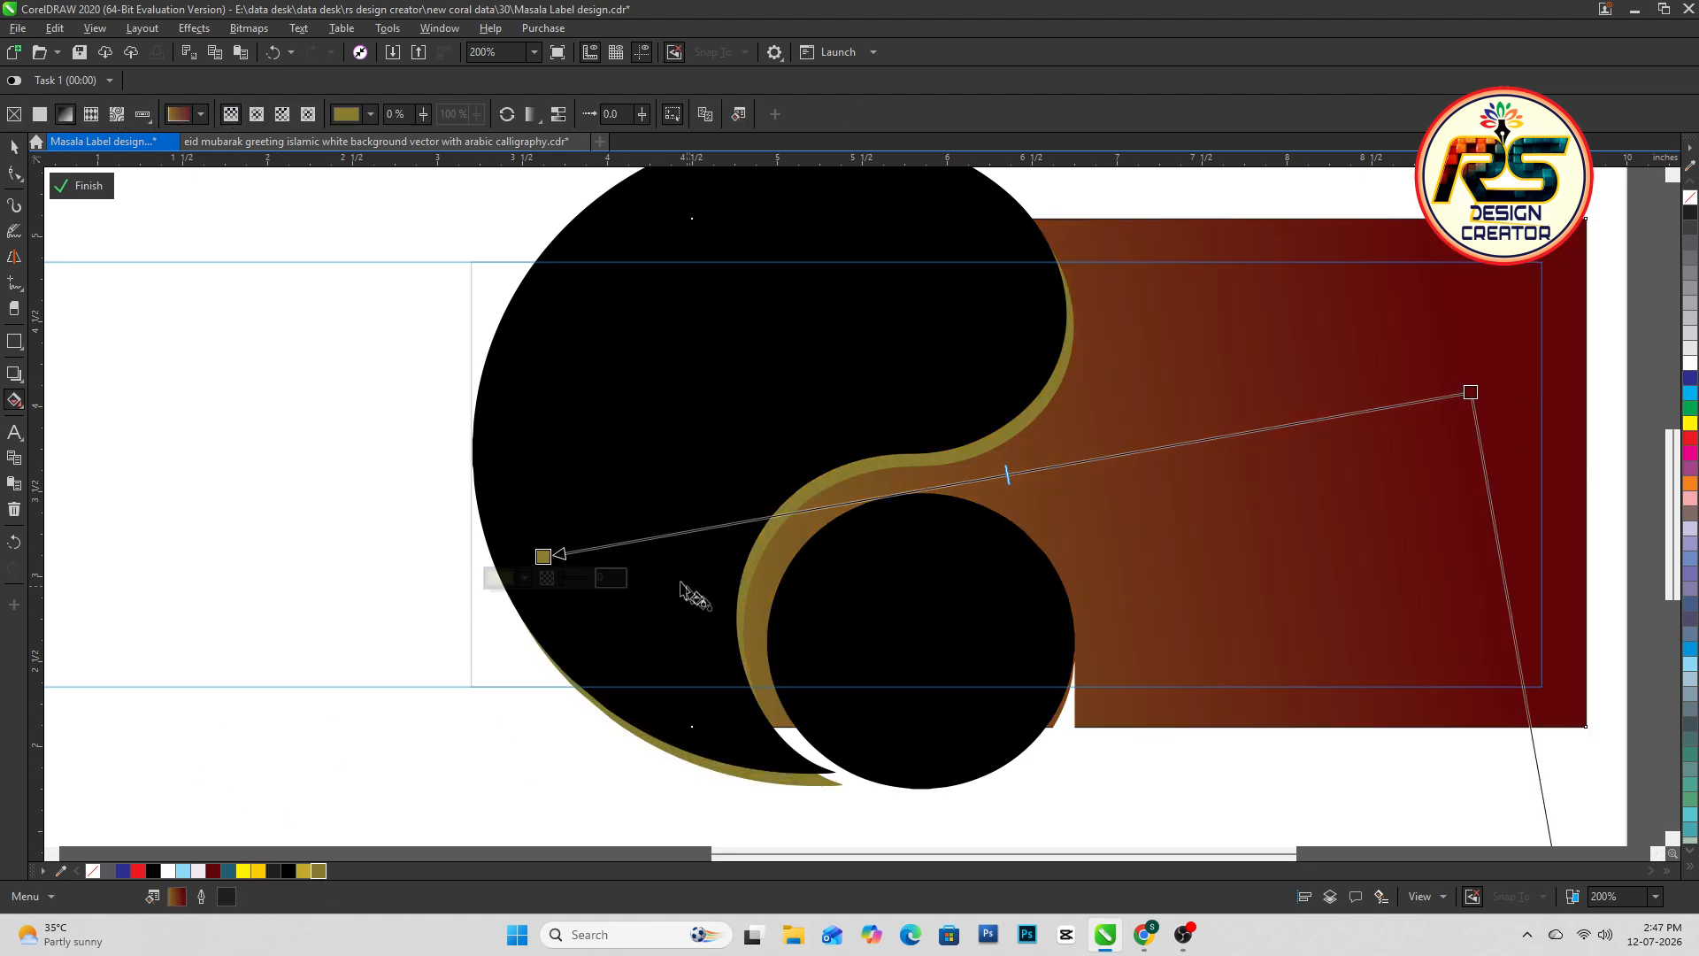
click(303, 872)
Try shortening the rectangle's gradient and colouring its gold end bright red, and undo both changes
drag(544, 556, 721, 524)
click(139, 872)
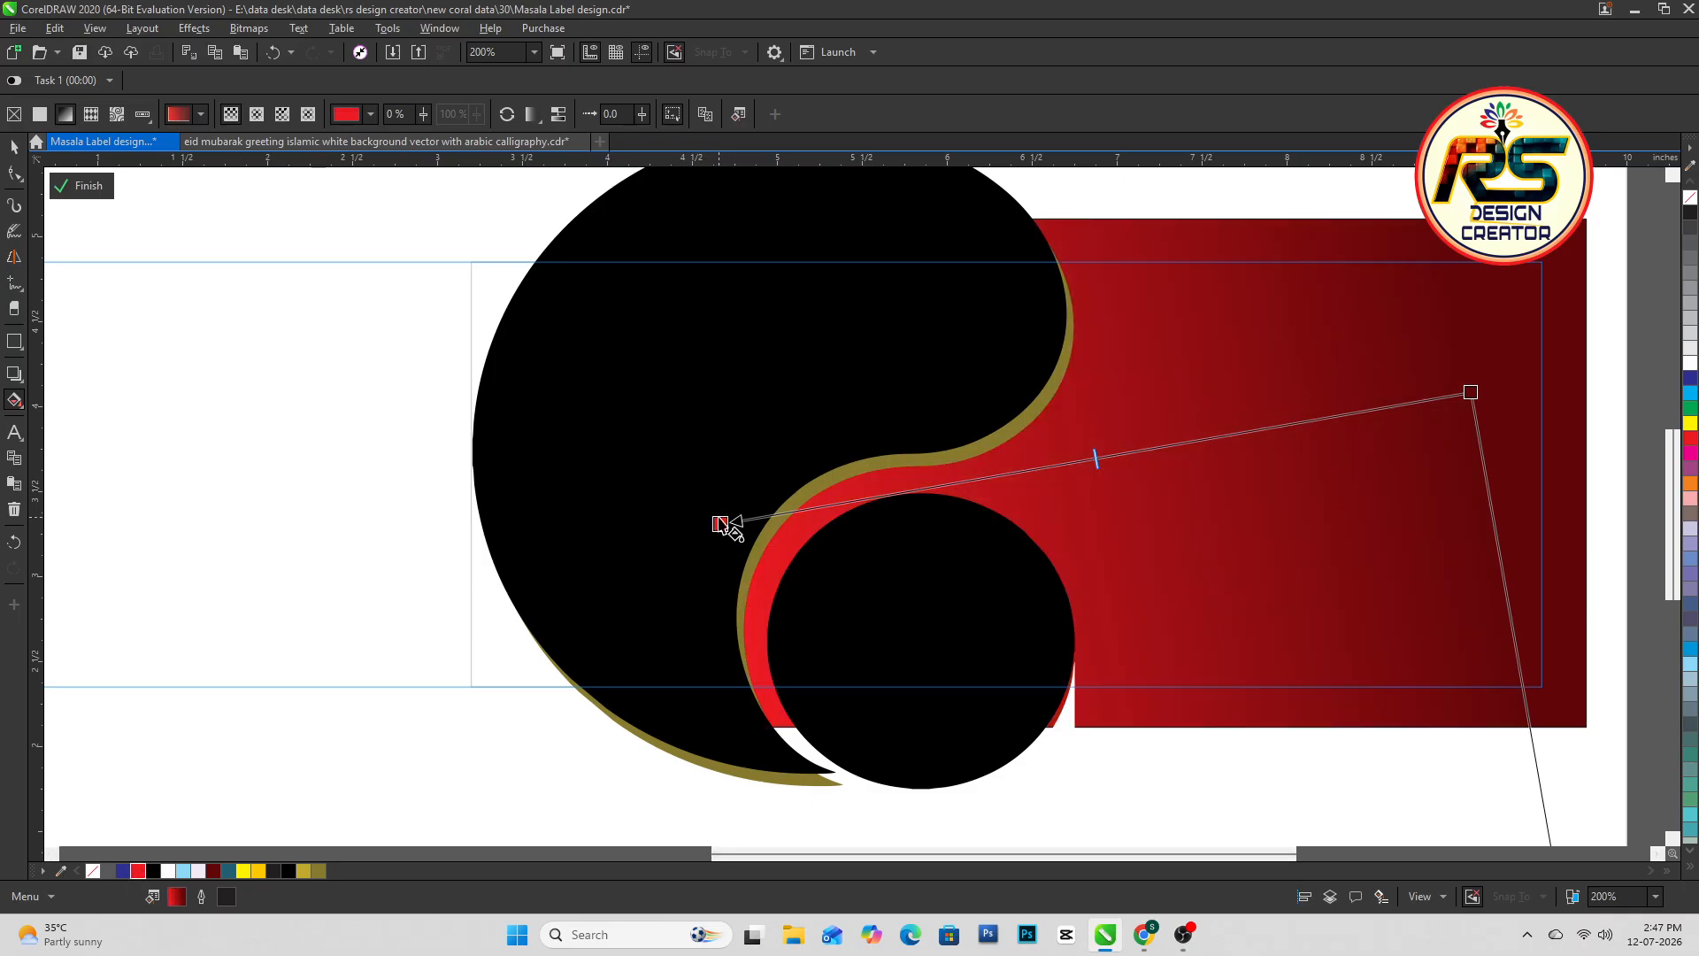
key(ctrl+z)
key(ctrl+z)
Fill the offset curved shape behind the black one with pale lavender white
key(space)
click(903, 463)
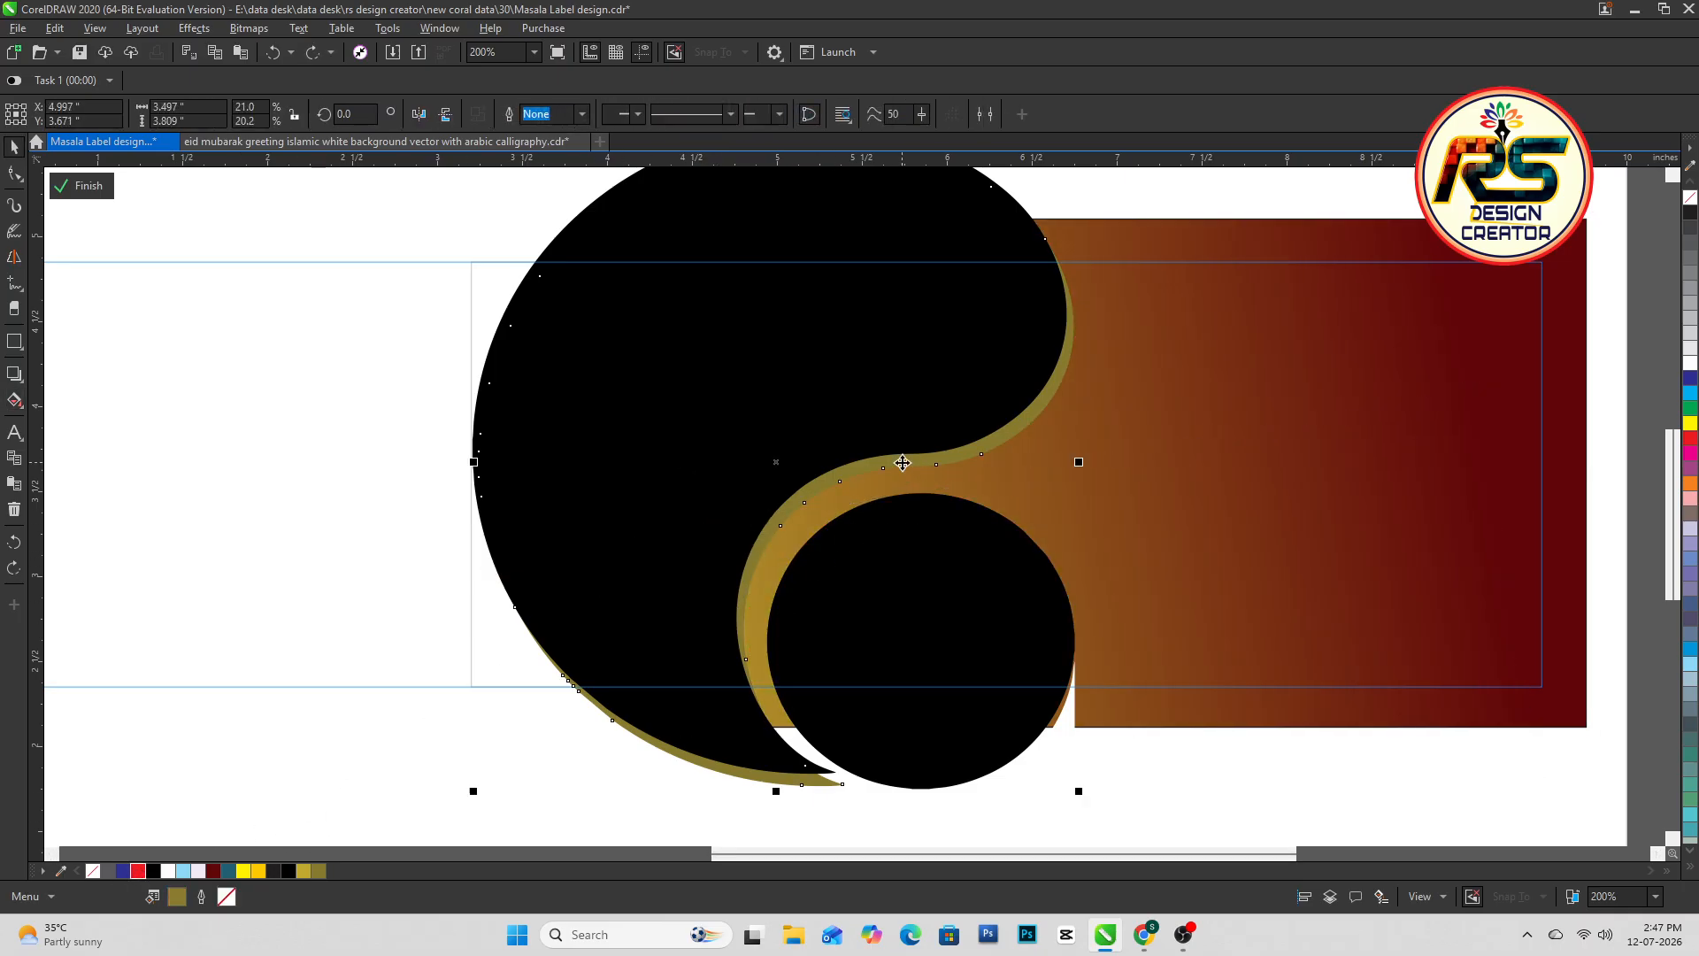
click(201, 873)
Leave the PowerClip contents, add vertical guidelines along both side edges of the middle panel, and delete the panel's outline rectangle
ctrl+click(533, 805)
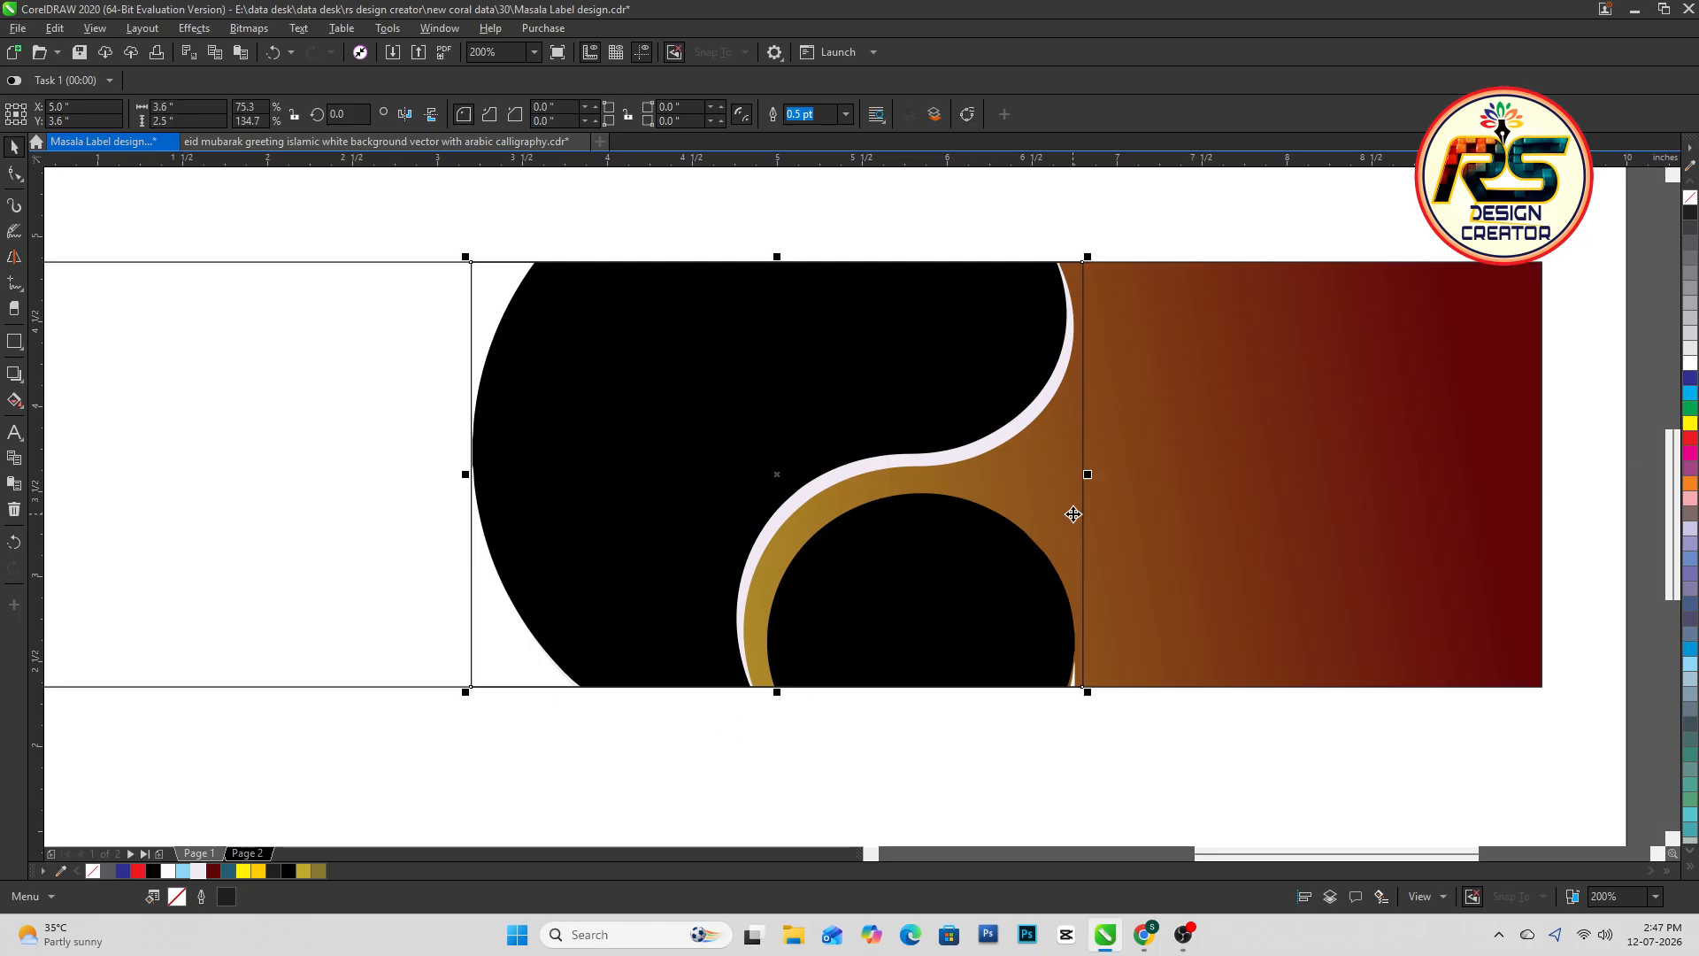
click(473, 551)
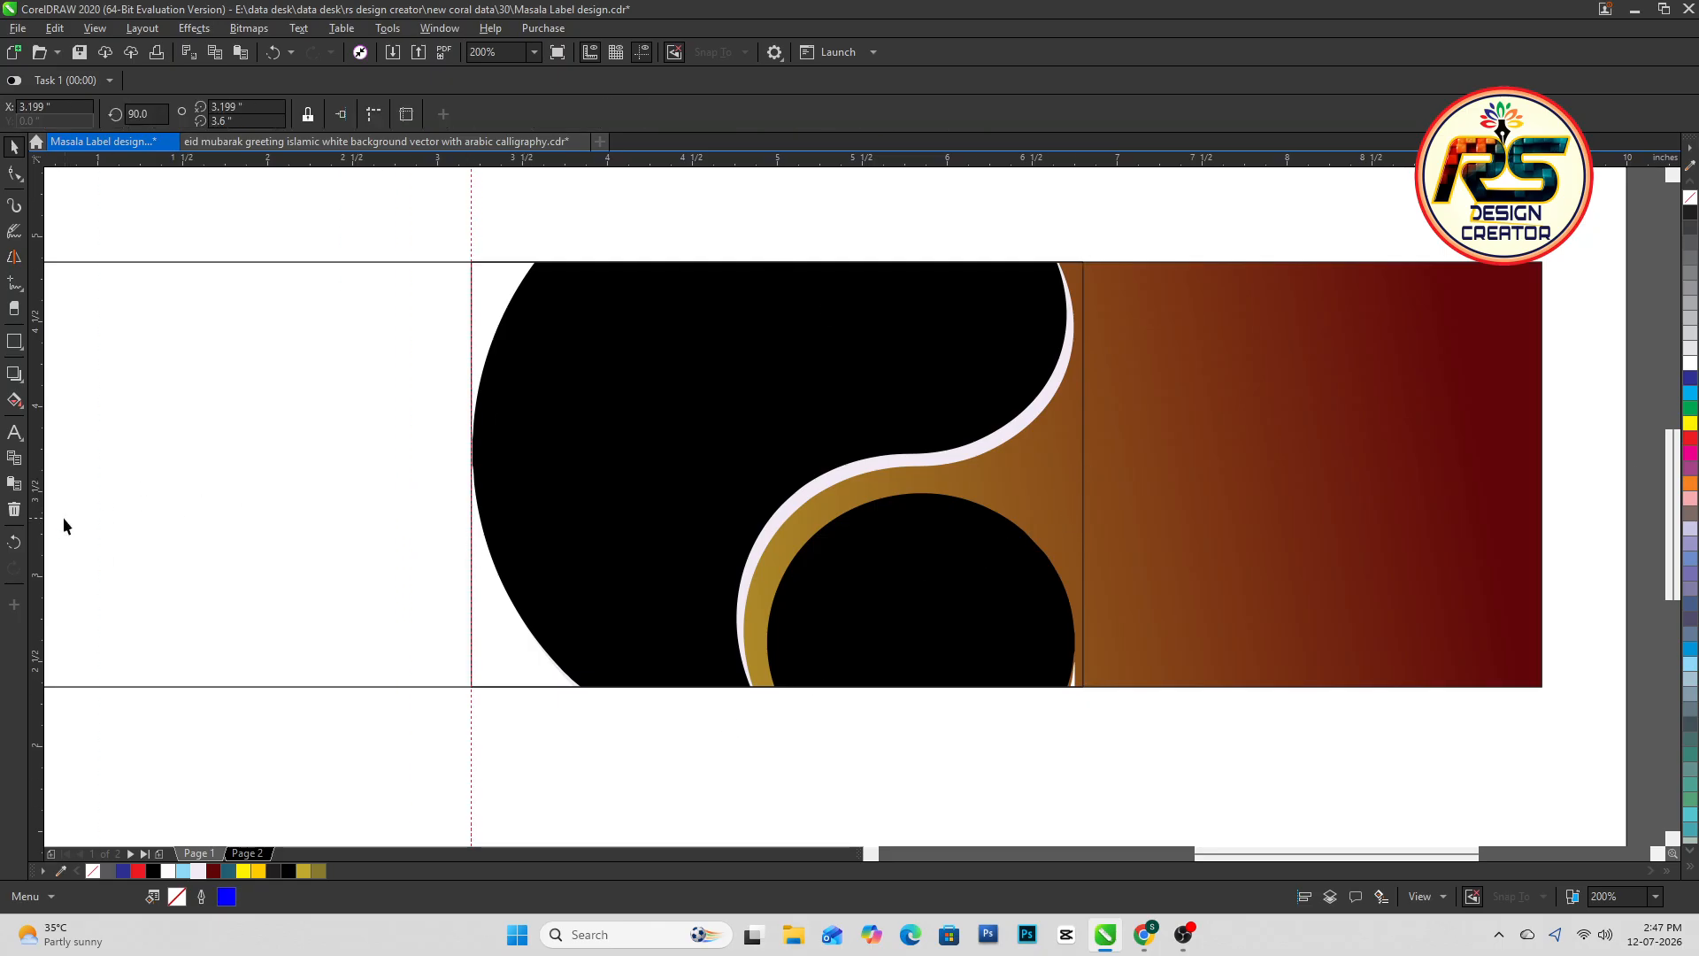
drag(1096, 589, 1081, 582)
click(1080, 583)
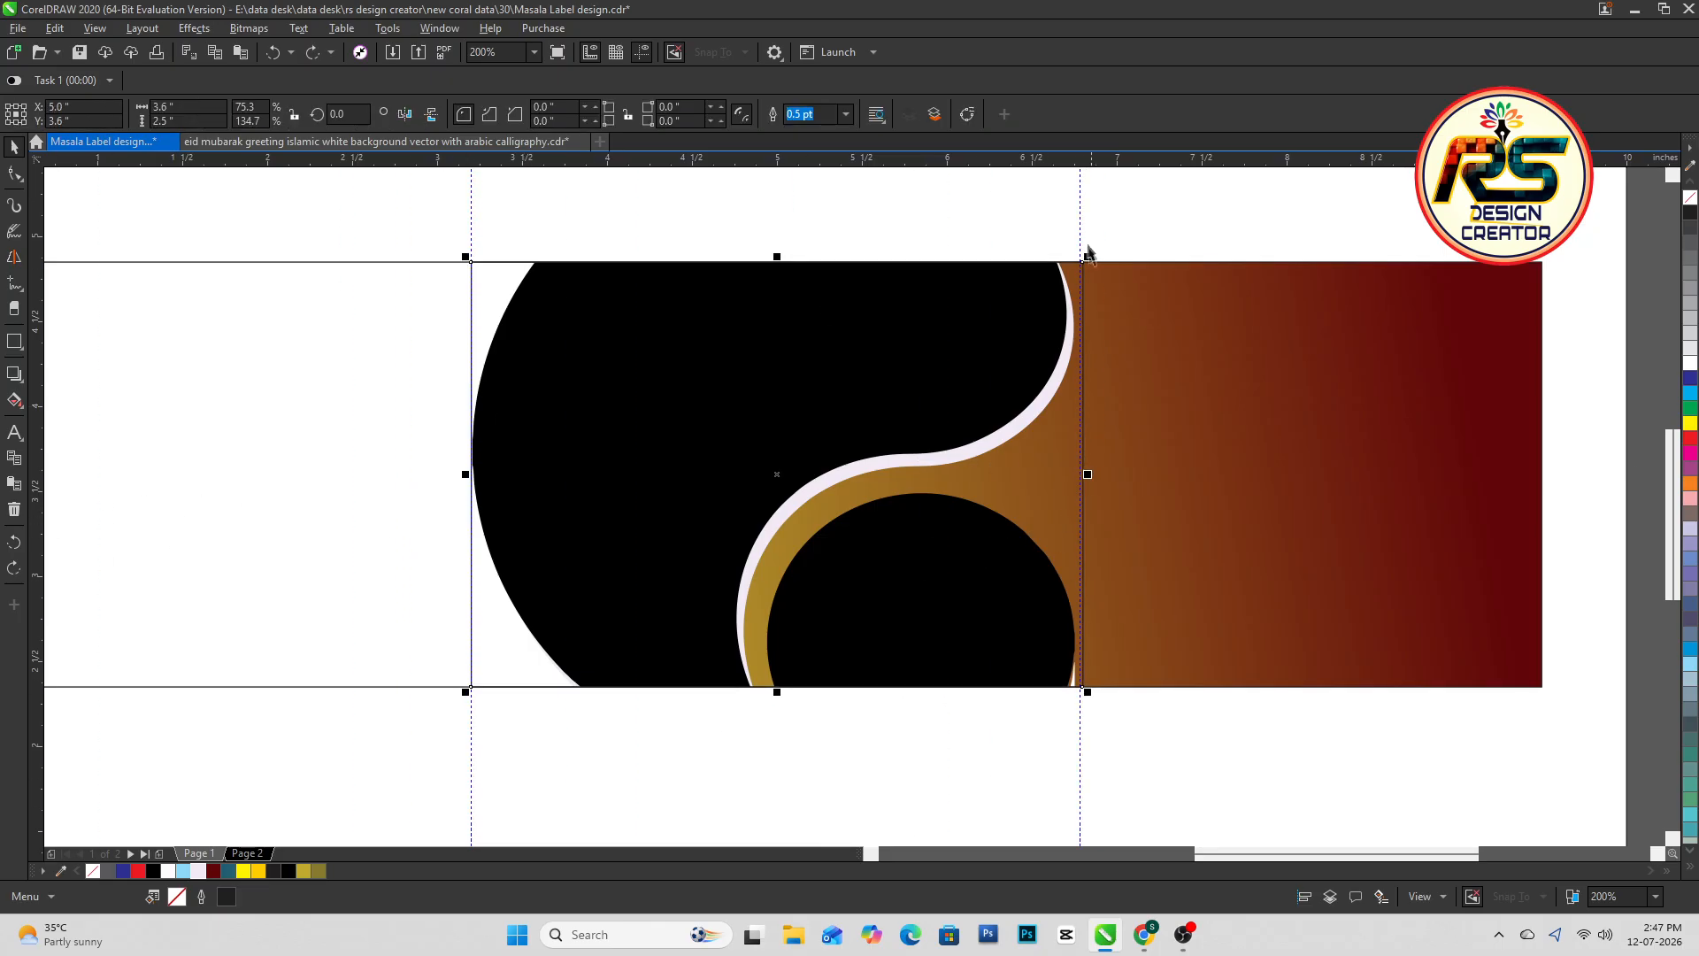
drag(1080, 227, 1082, 228)
click(937, 511)
click(725, 692)
Reopen the PowerClip contents and delete the white sliver beside the lower right edge of the black circle
ctrl+click(1201, 543)
double_click(1069, 715)
key(space)
key(Delete)
Give the offset curved shape a diagonal linear fountain fill with olive gold at both ends
click(1014, 566)
click(936, 460)
key(g)
key(space)
click(860, 515)
click(901, 463)
key(g)
drag(751, 547, 1025, 345)
click(318, 872)
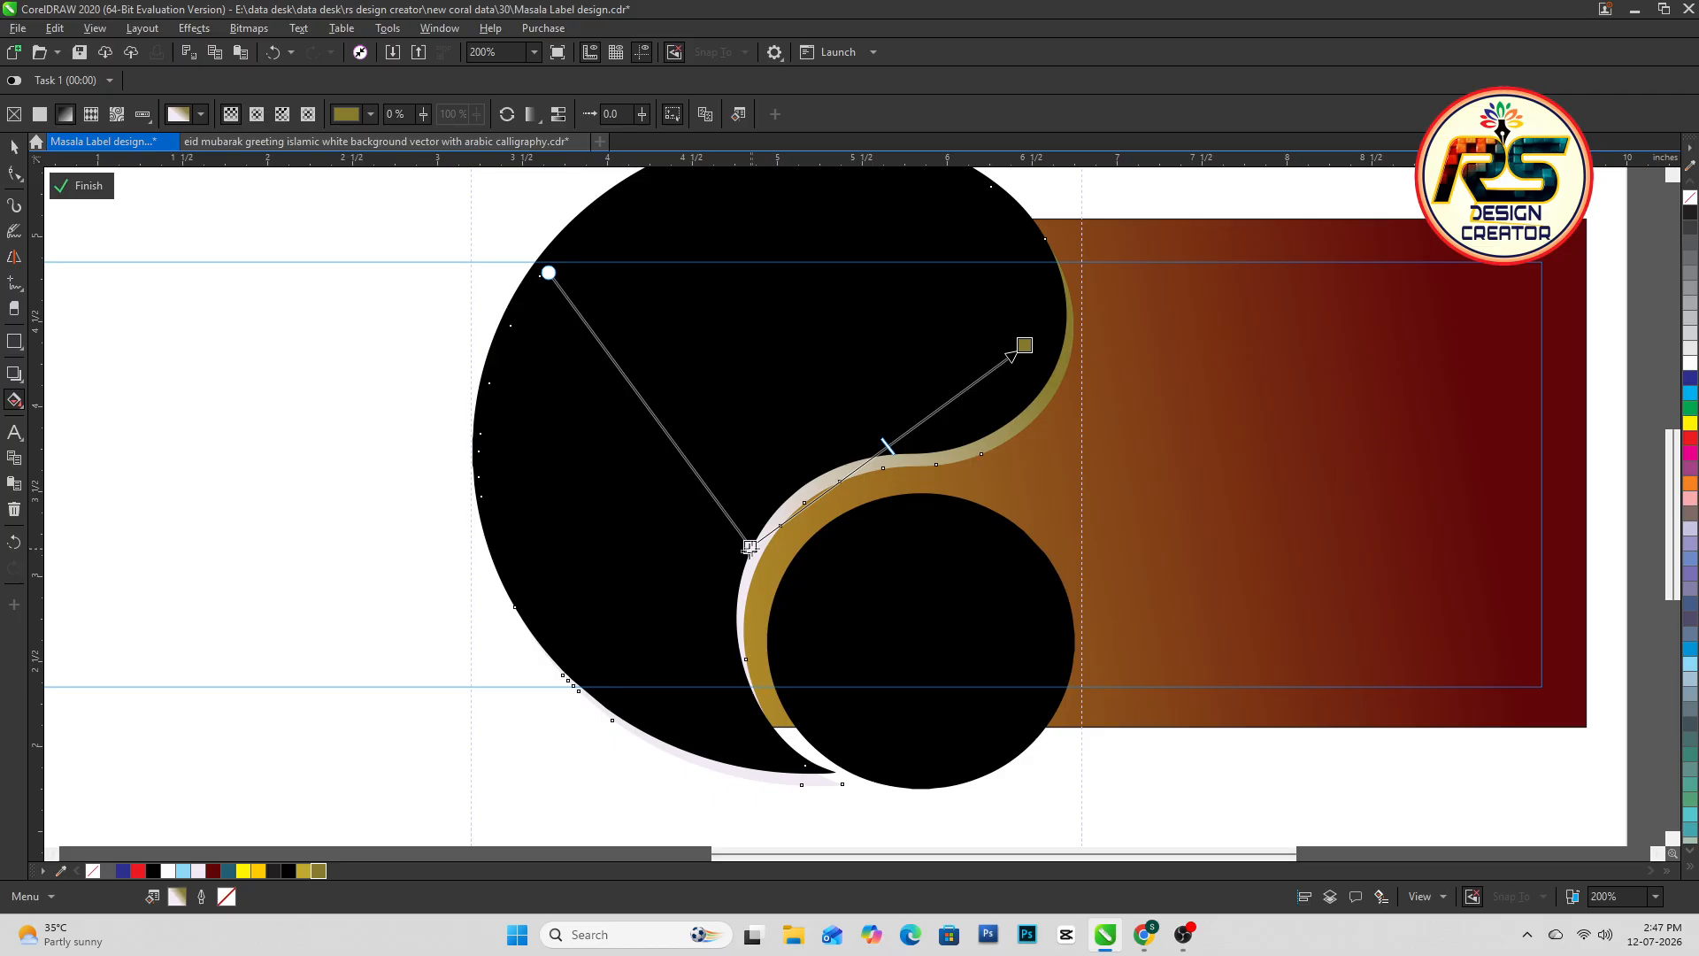
drag(751, 547, 656, 654)
click(319, 872)
Add a lighter muted gold stop near the middle of the curved shape's gradient and leave the PowerClip contents
double_click(858, 485)
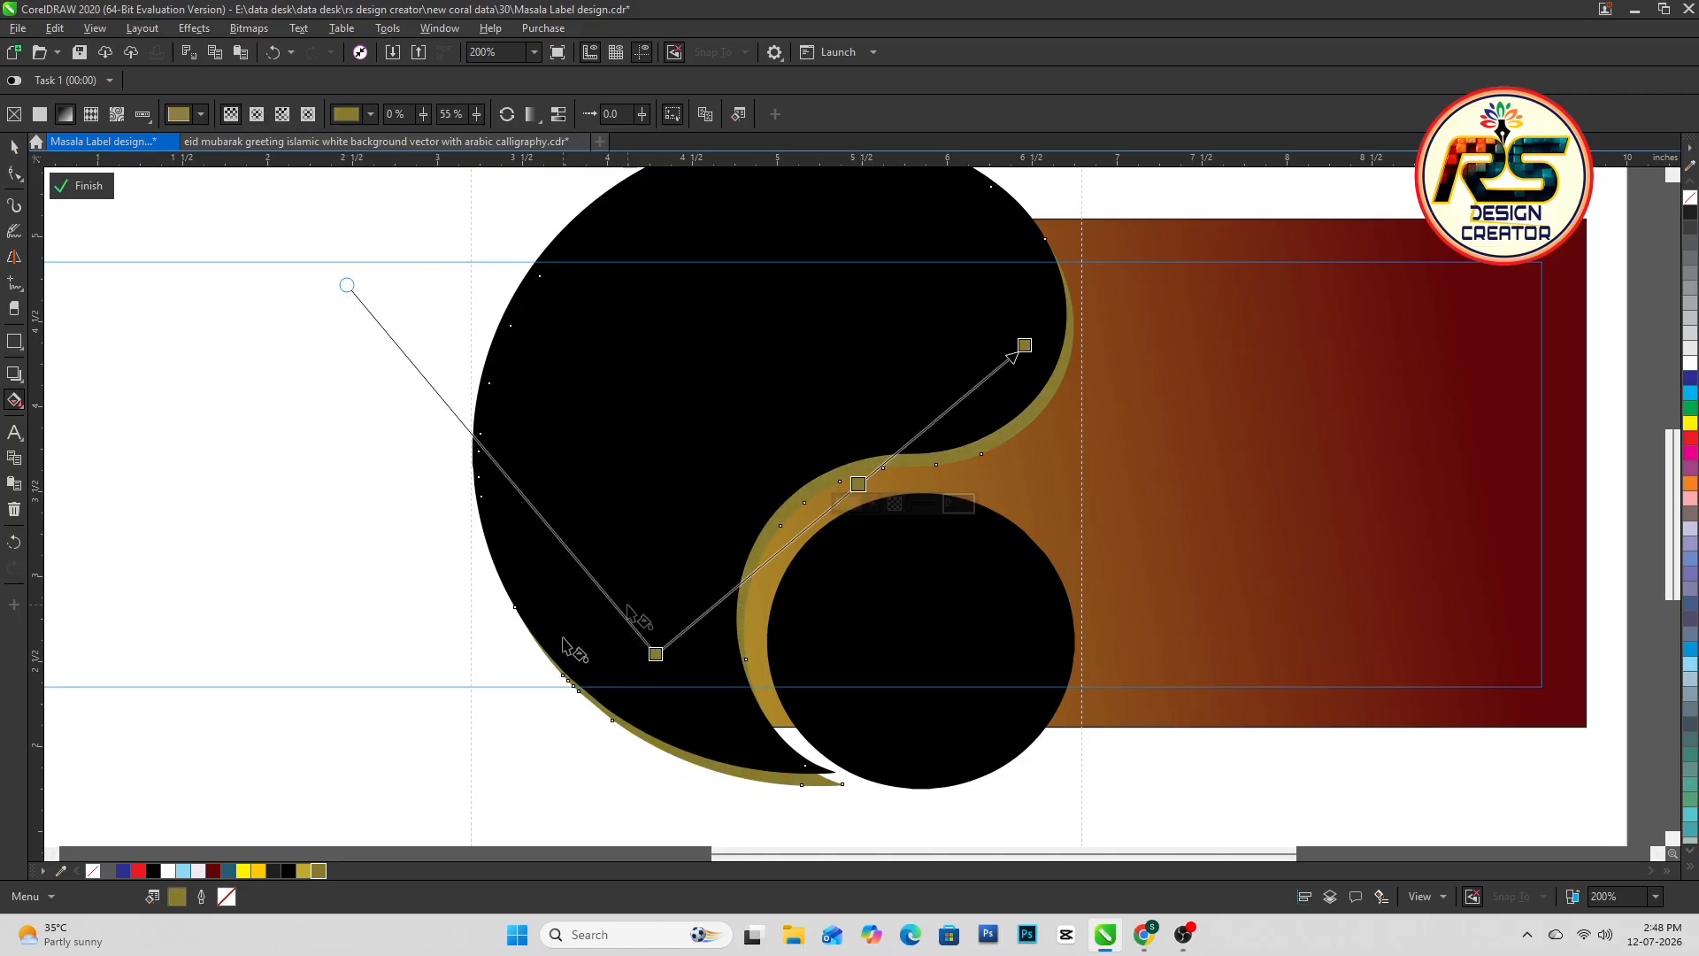
click(305, 873)
drag(860, 485, 900, 450)
click(756, 472)
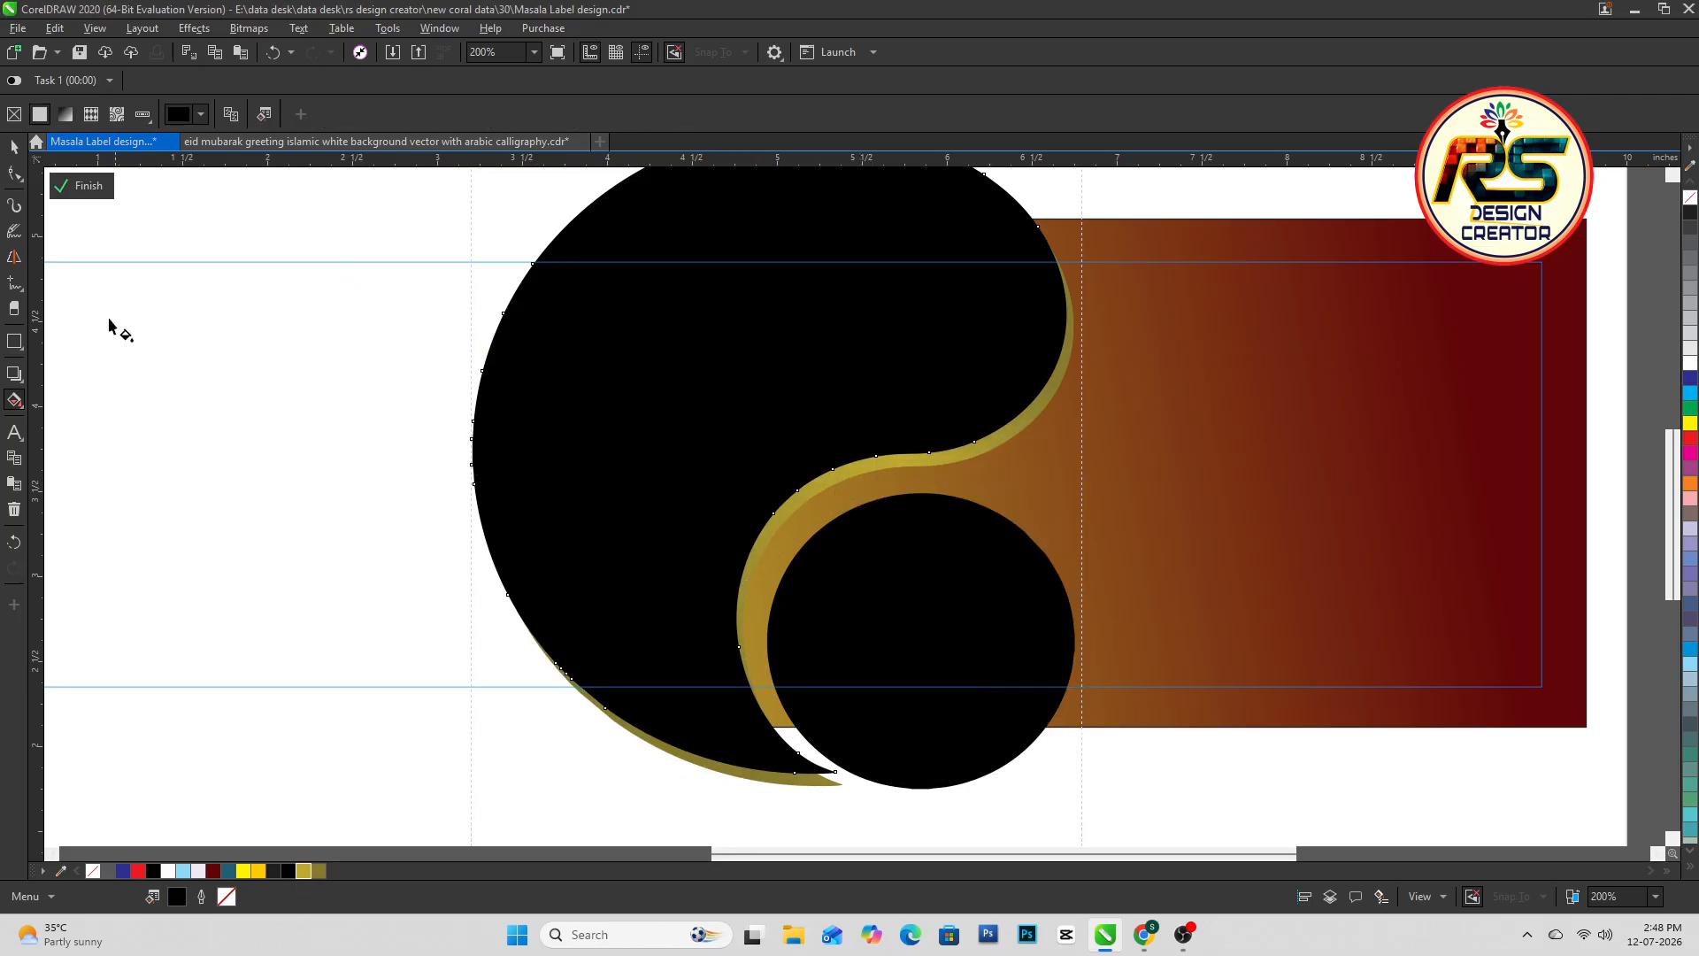
click(14, 147)
click(82, 186)
Reopen the PowerClip contents, nudge the black circle slightly up and left, and leave the contents again
ctrl+click(892, 541)
double_click(925, 552)
key(space)
key(Up)
key(Up)
key(Left)
ctrl+click(1211, 767)
Fill the black circle with dark red and blend it linearly into olive gold towards its upper right
ctrl+click(941, 587)
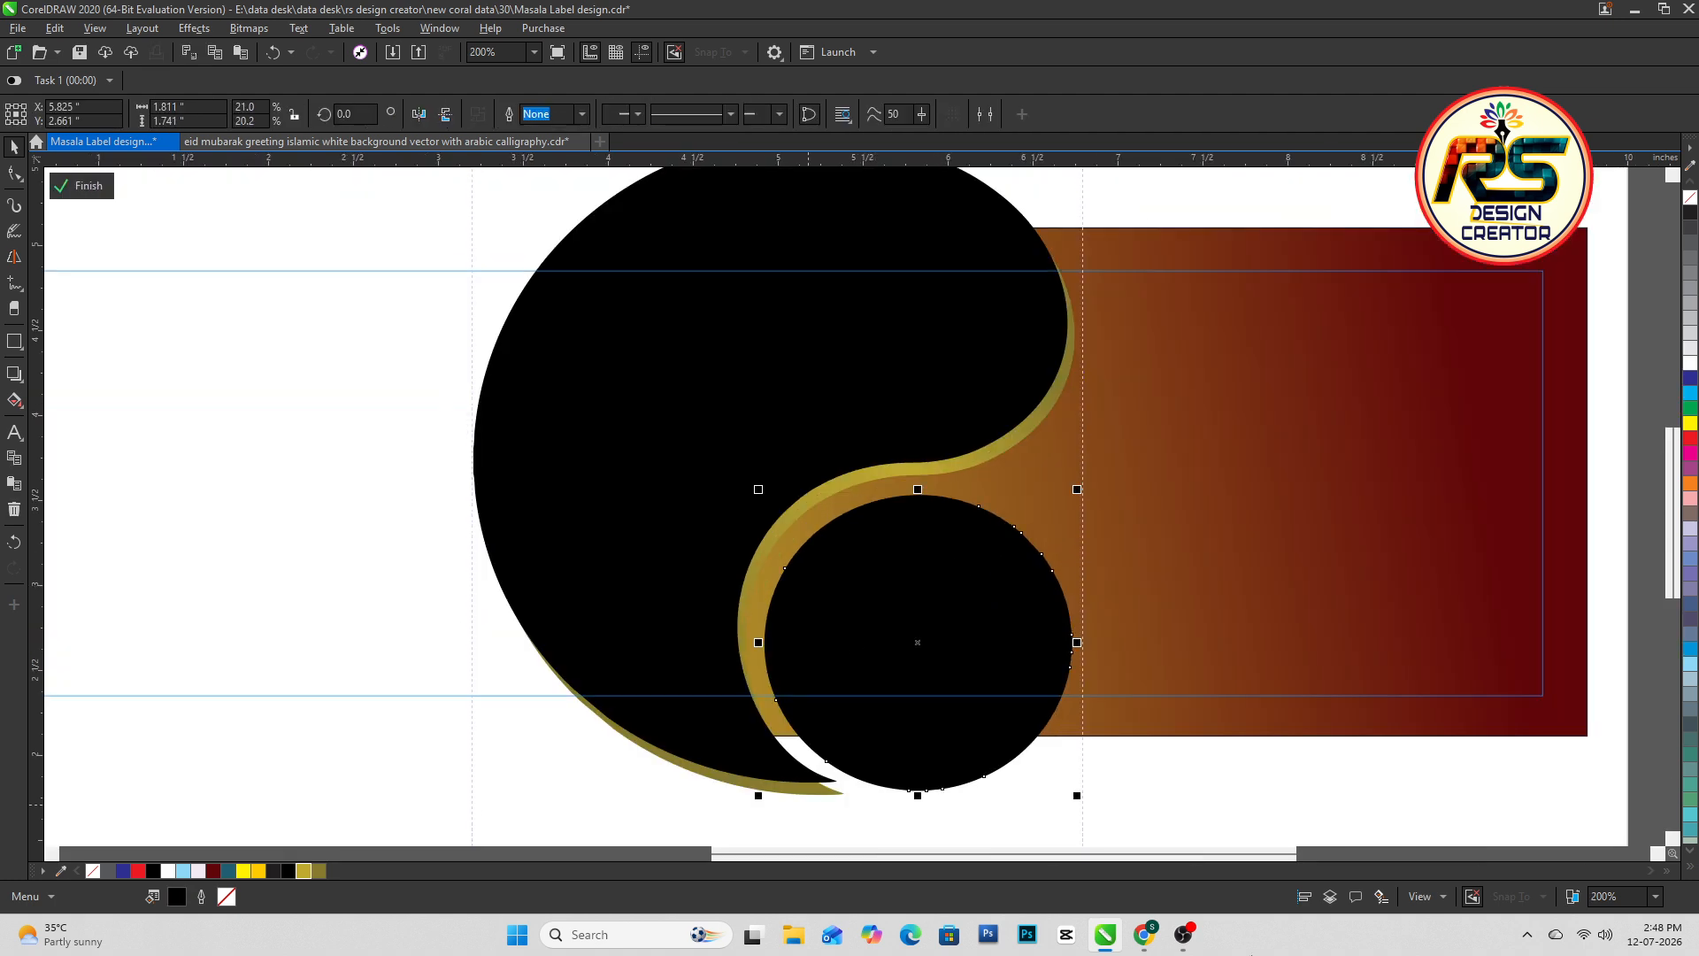
double_click(214, 870)
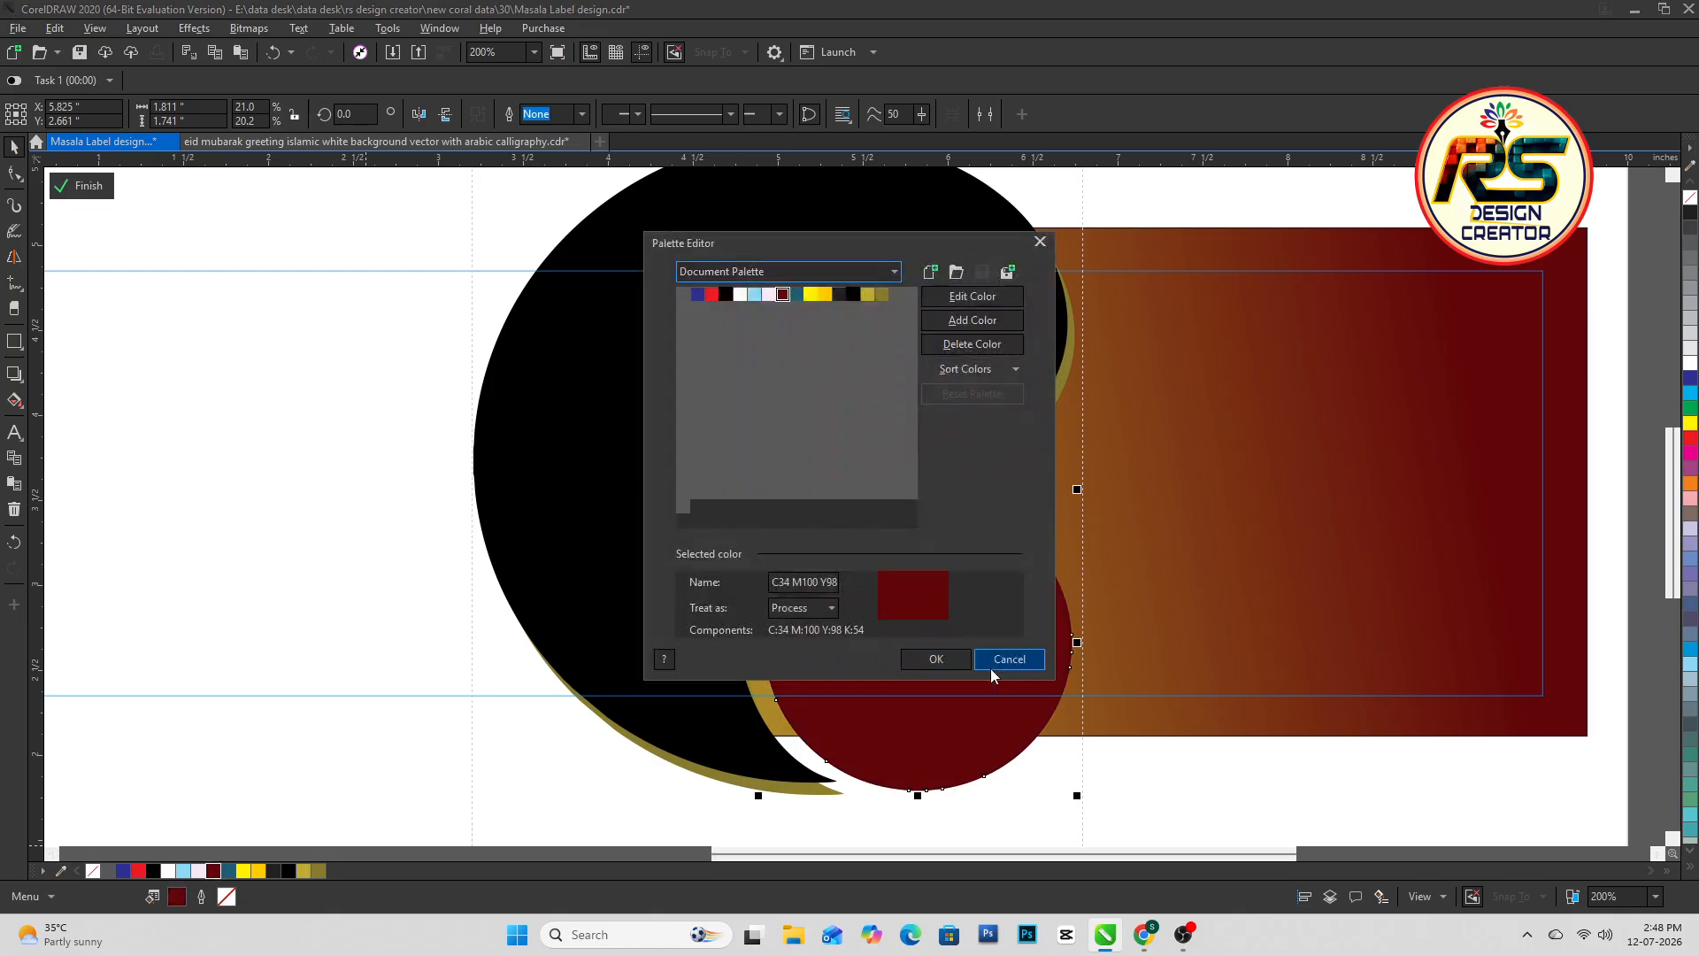
click(992, 667)
key(g)
drag(884, 686, 1115, 523)
click(137, 874)
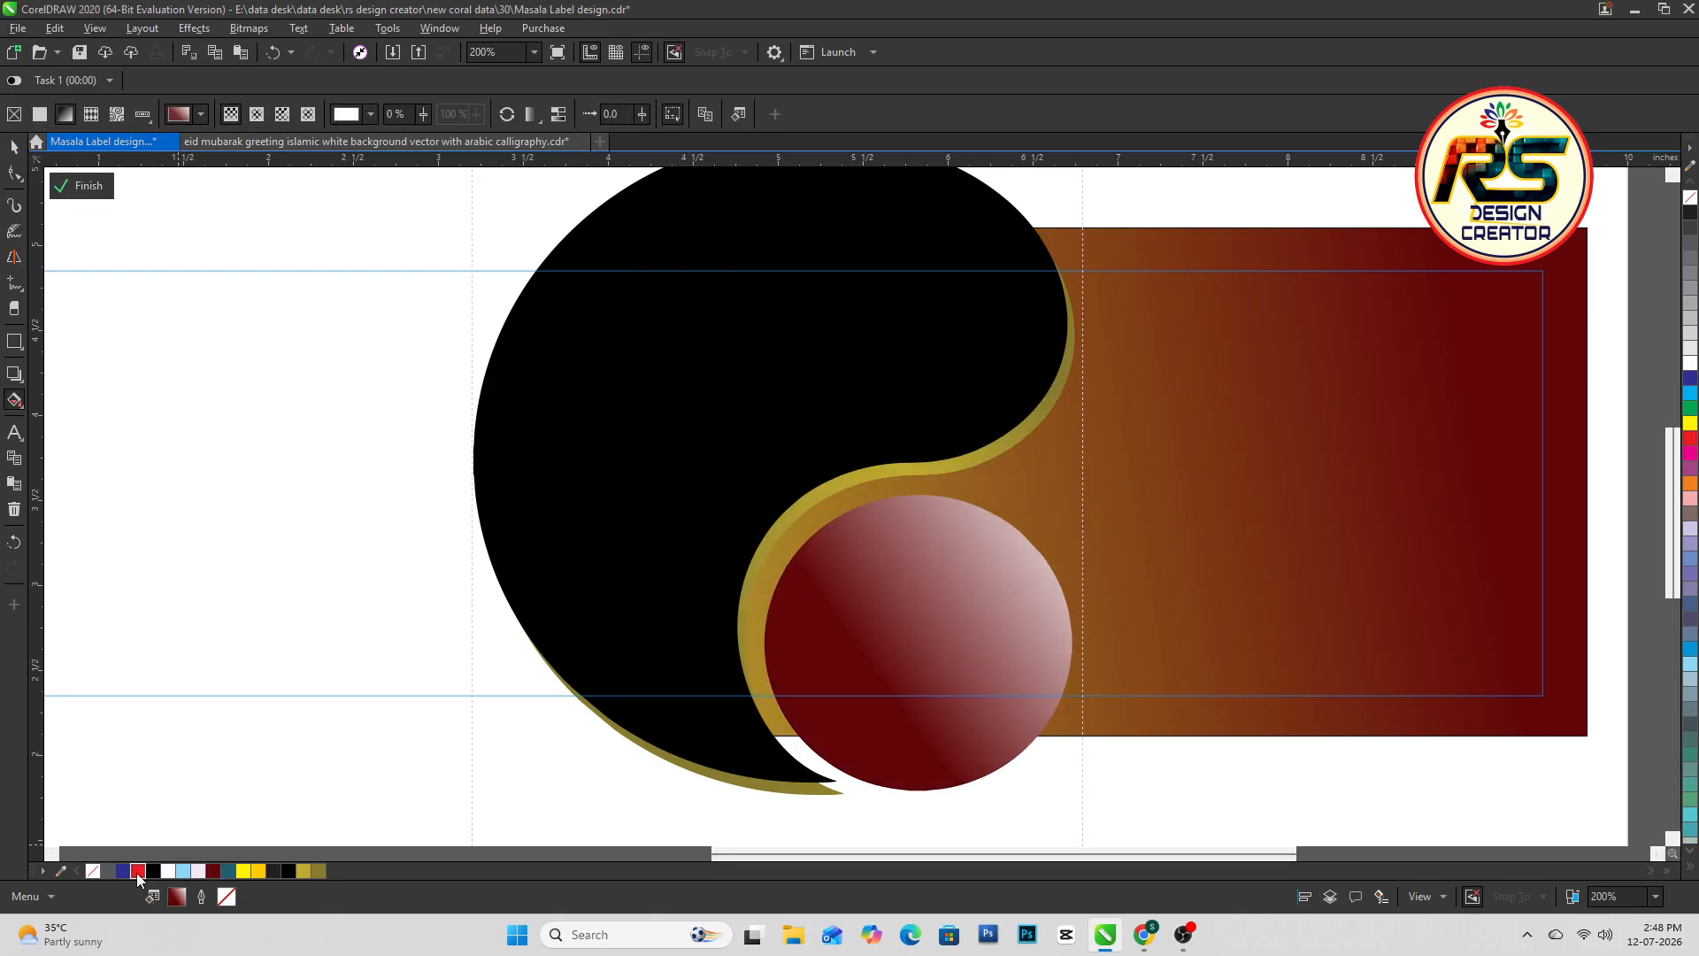
click(319, 872)
click(875, 705)
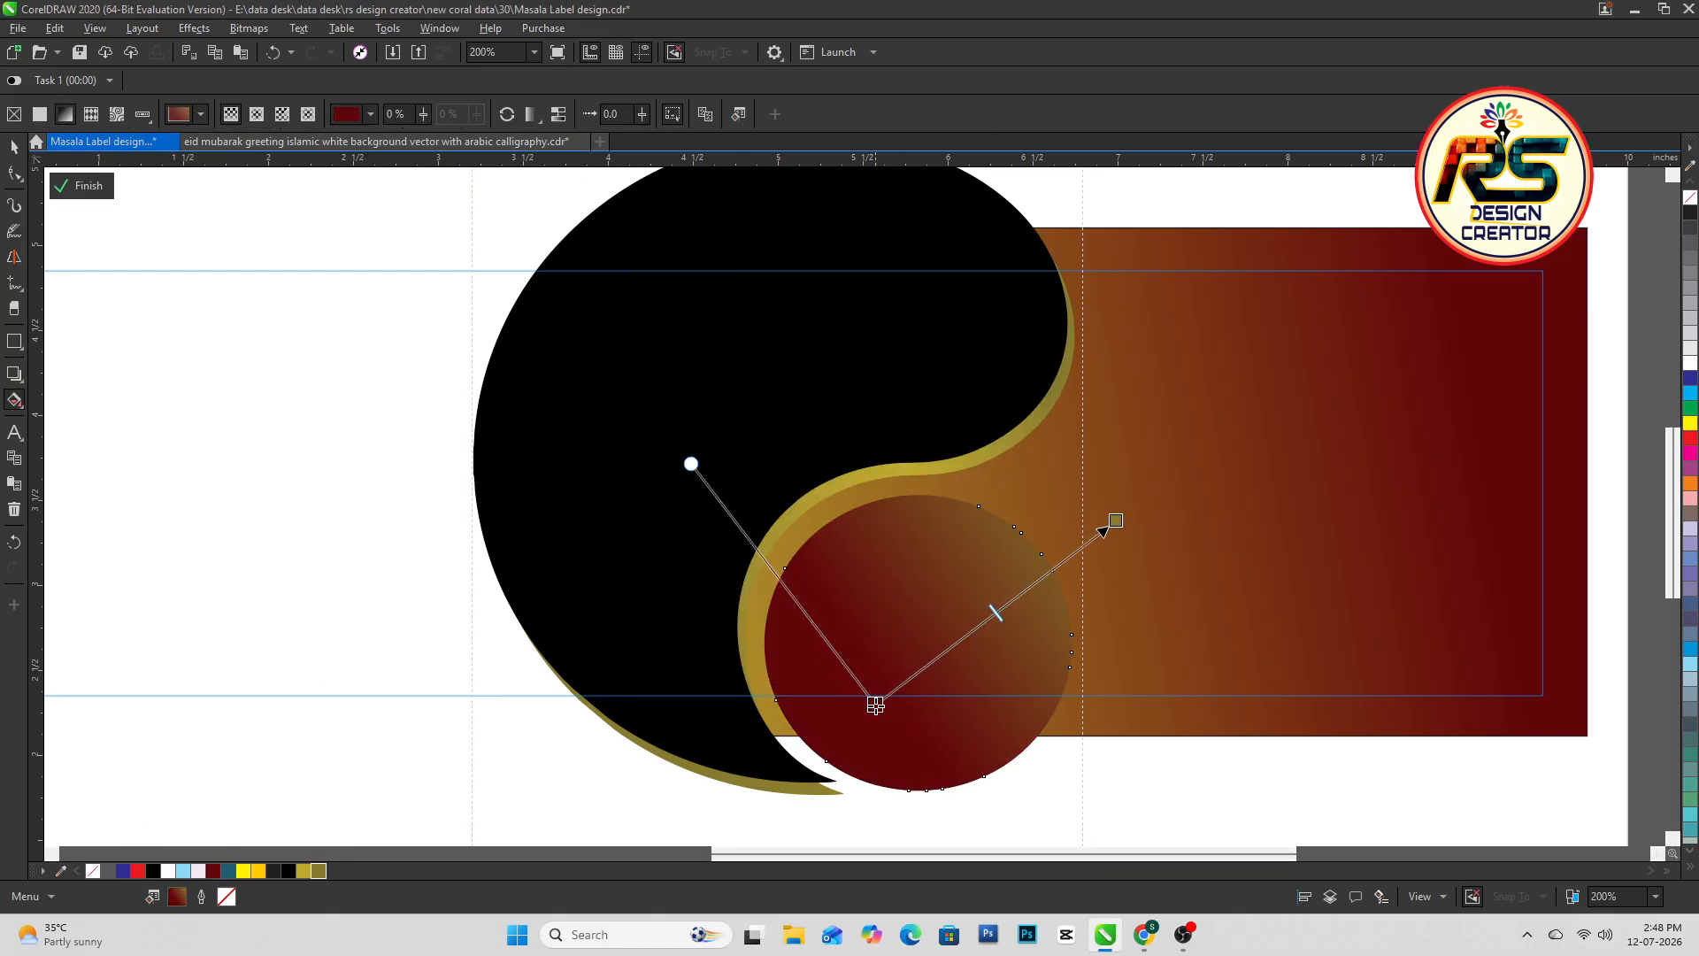
Redraw the circle's linear gradient diagonally, from dark red at the lower left to black far beyond the upper right edge
drag(884, 679, 1001, 523)
drag(826, 687, 805, 722)
drag(1035, 519, 977, 587)
drag(805, 722, 789, 744)
click(213, 872)
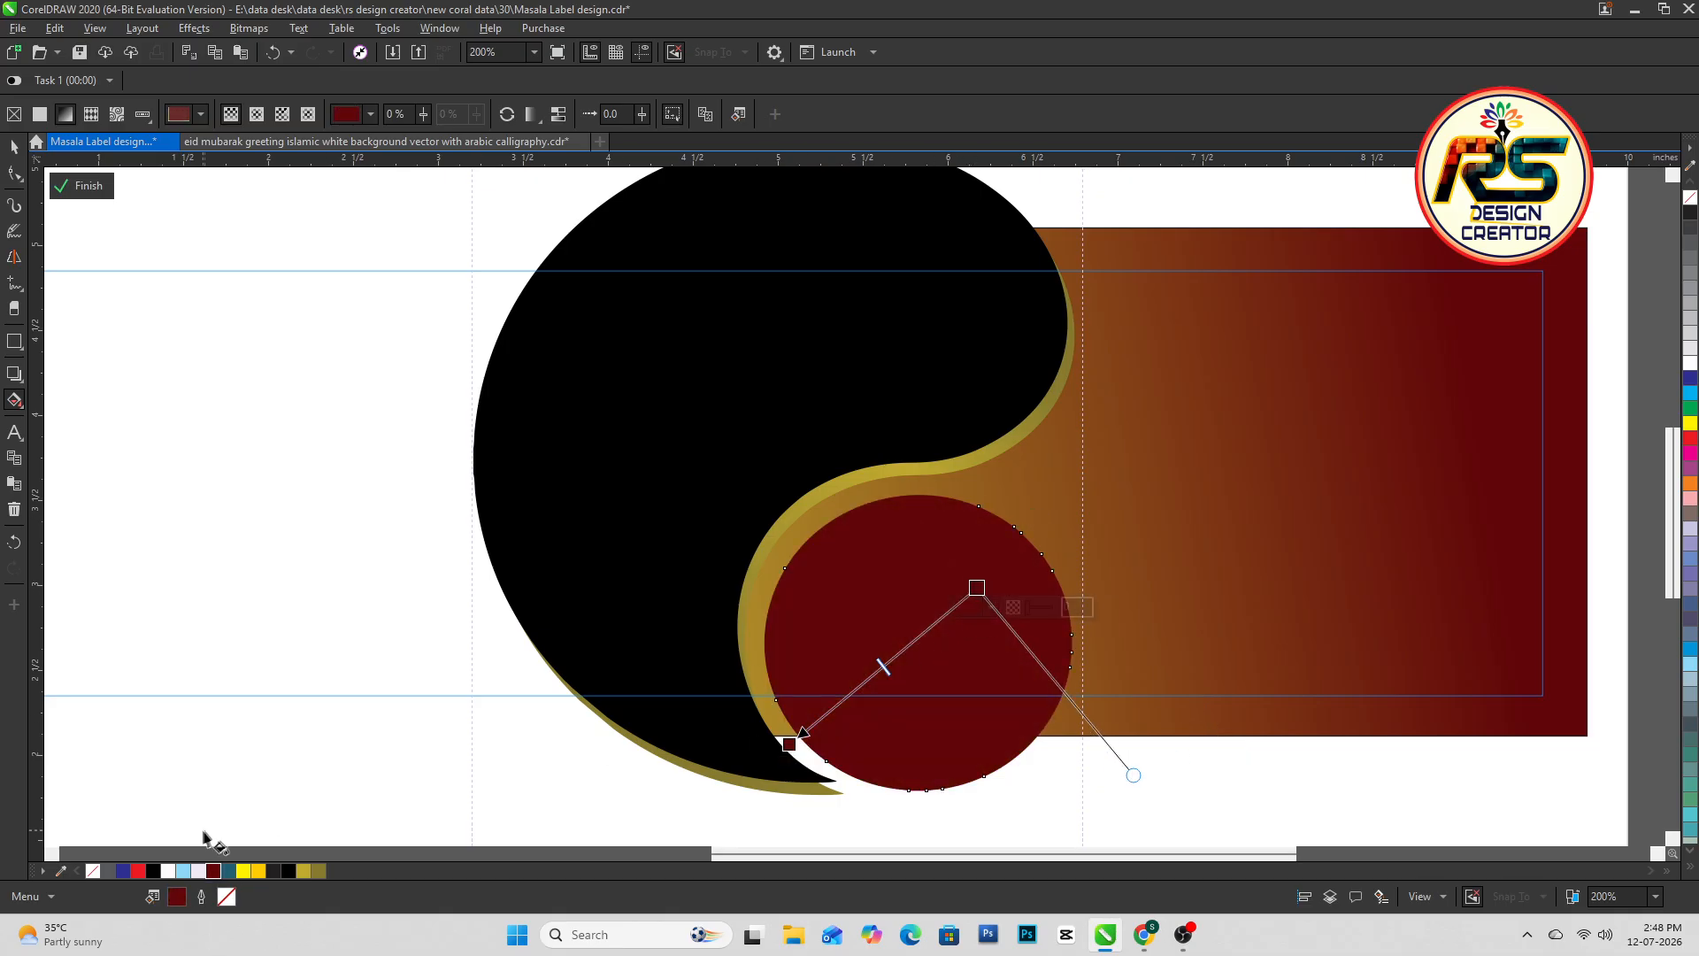
click(288, 872)
drag(977, 587, 1367, 353)
drag(790, 744, 914, 692)
Fill the offset curved shape behind the black one with a uniform golden brown mixed in the HSB hue-based color viewer
key(space)
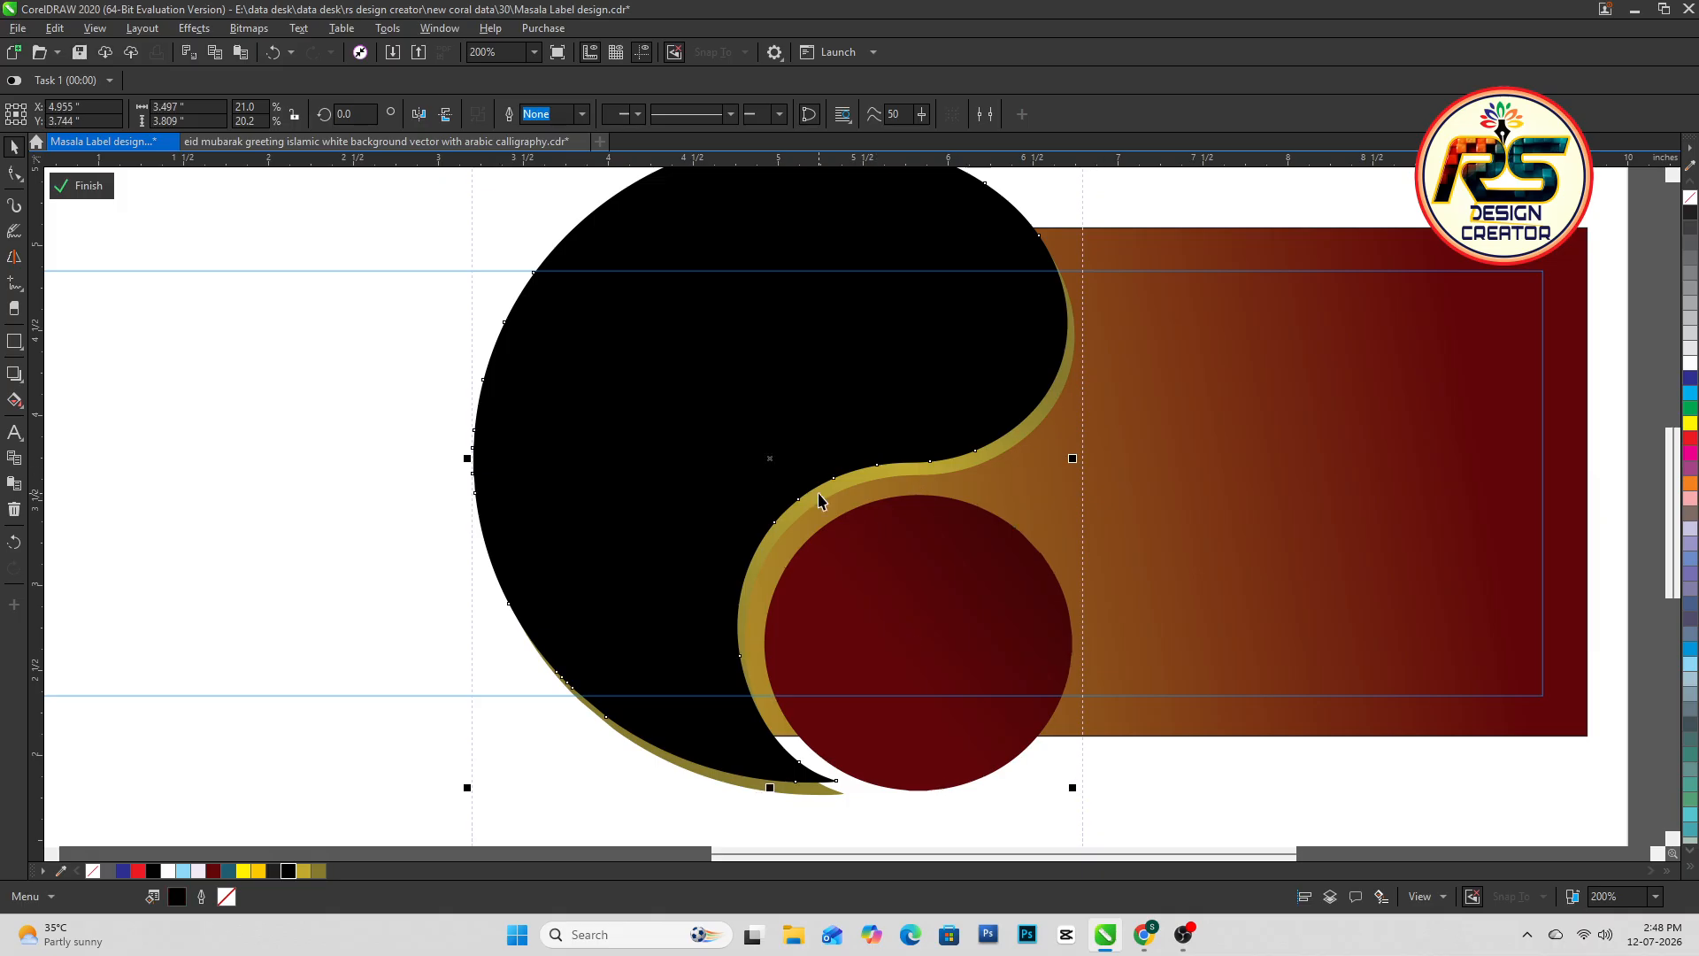
key(g)
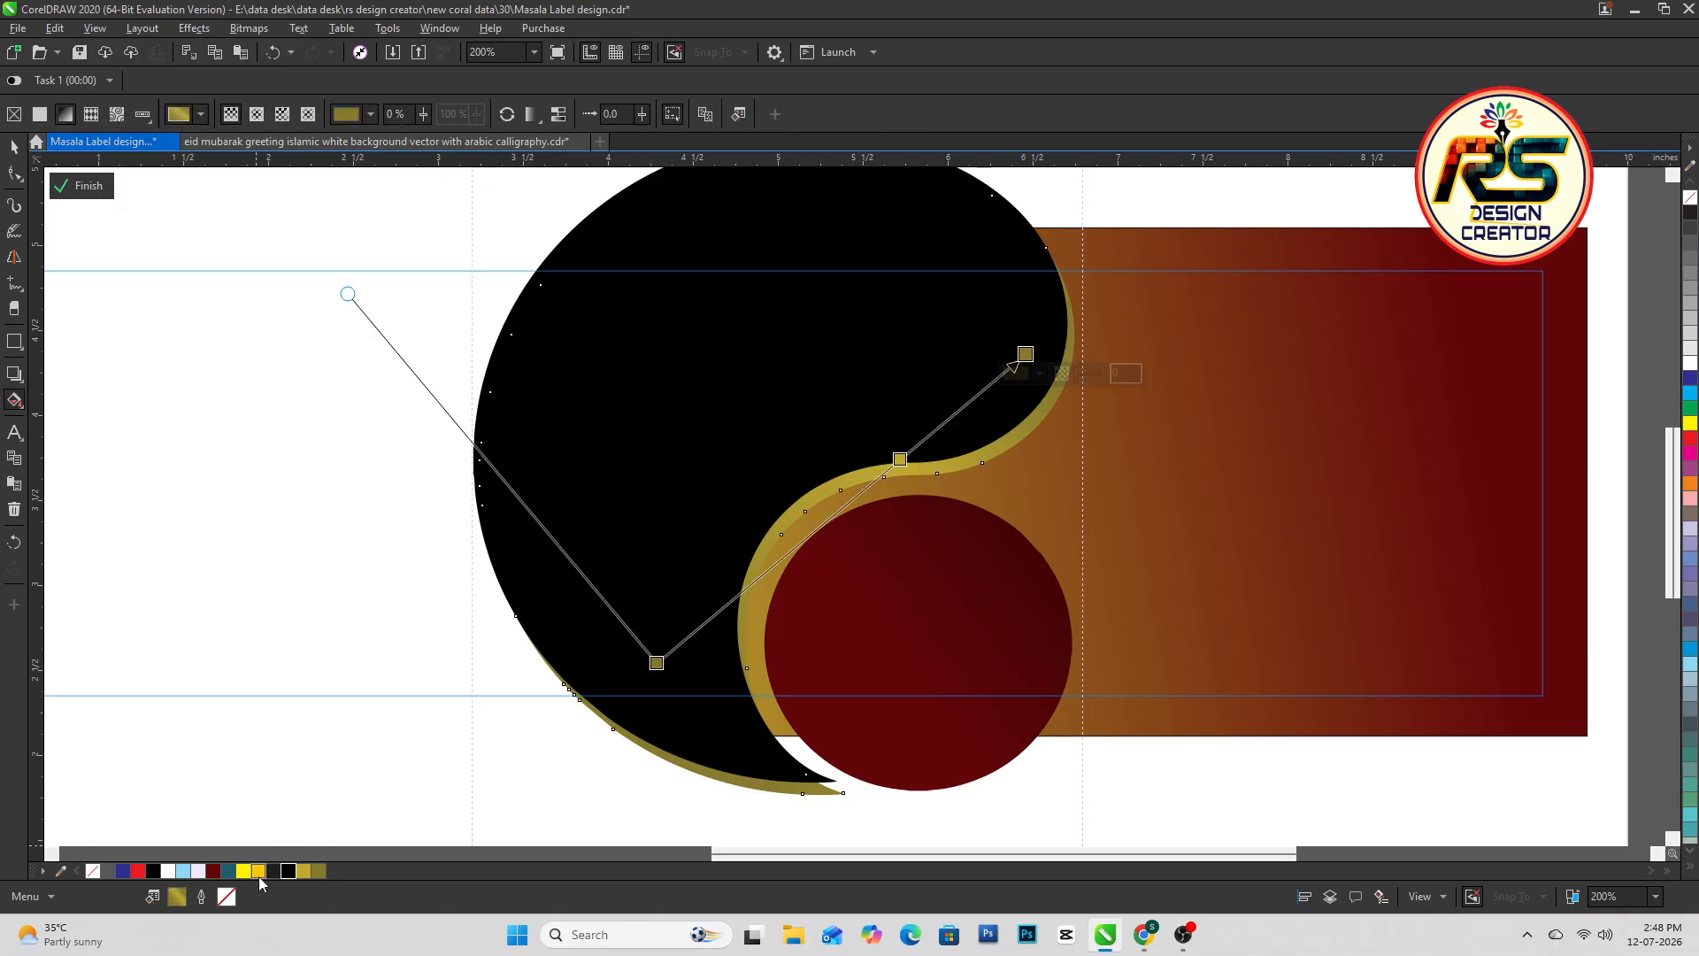
click(258, 874)
key(space)
click(259, 872)
double_click(177, 897)
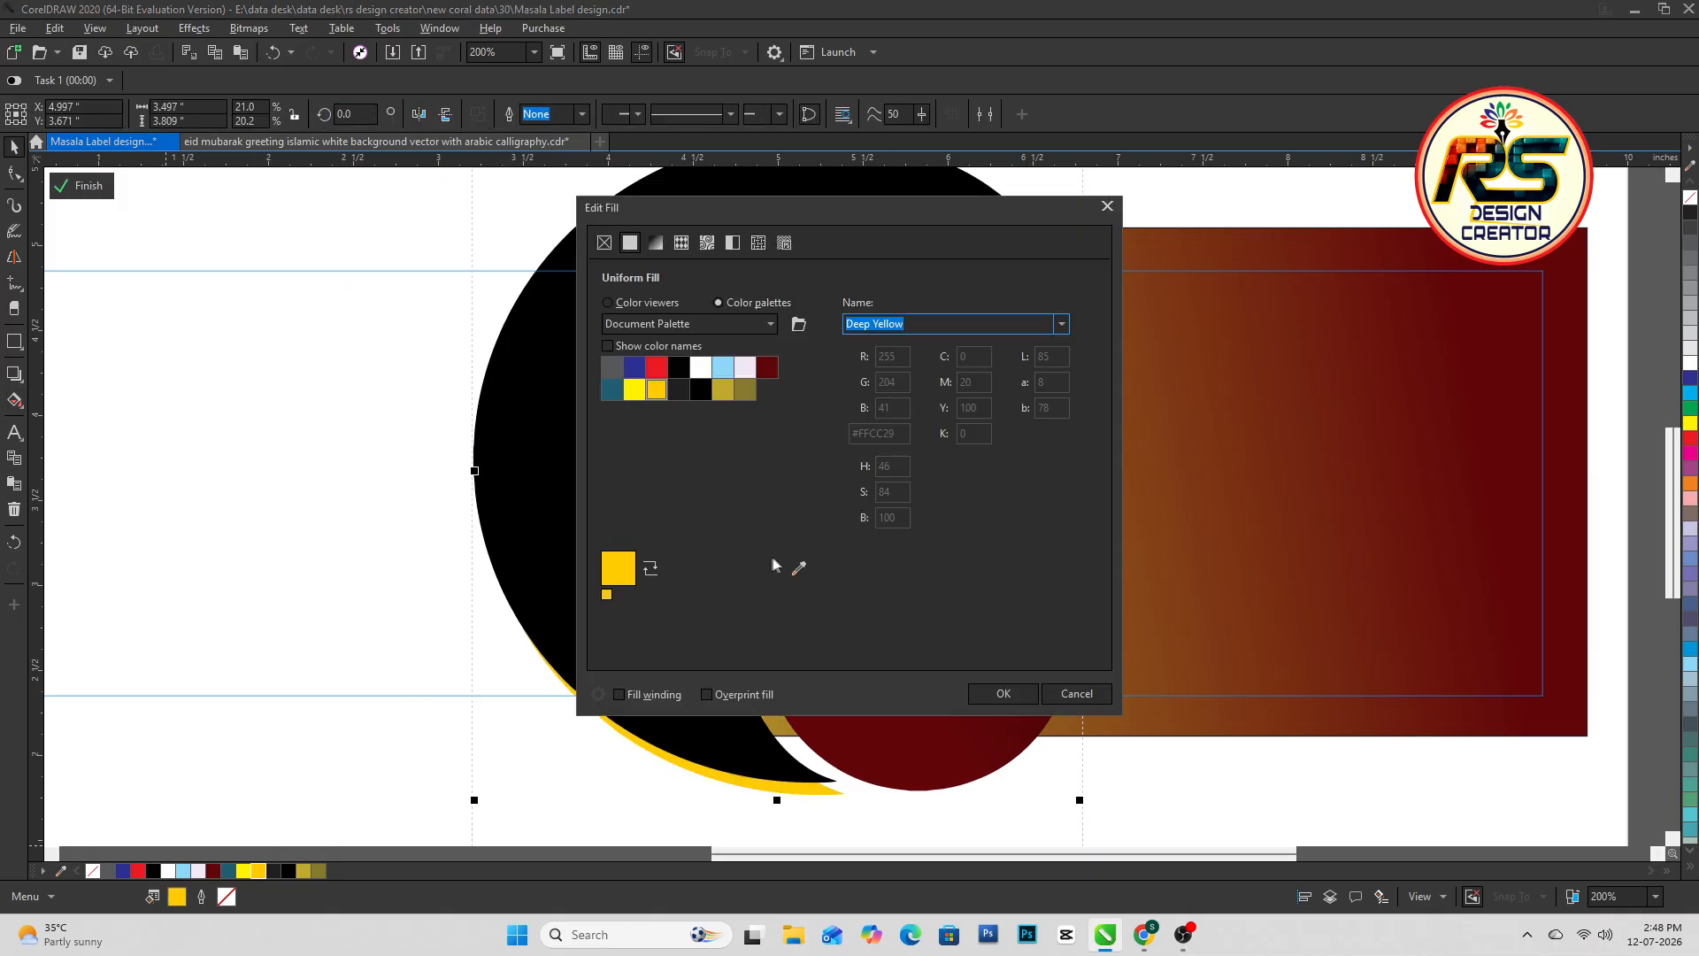
click(607, 302)
click(625, 559)
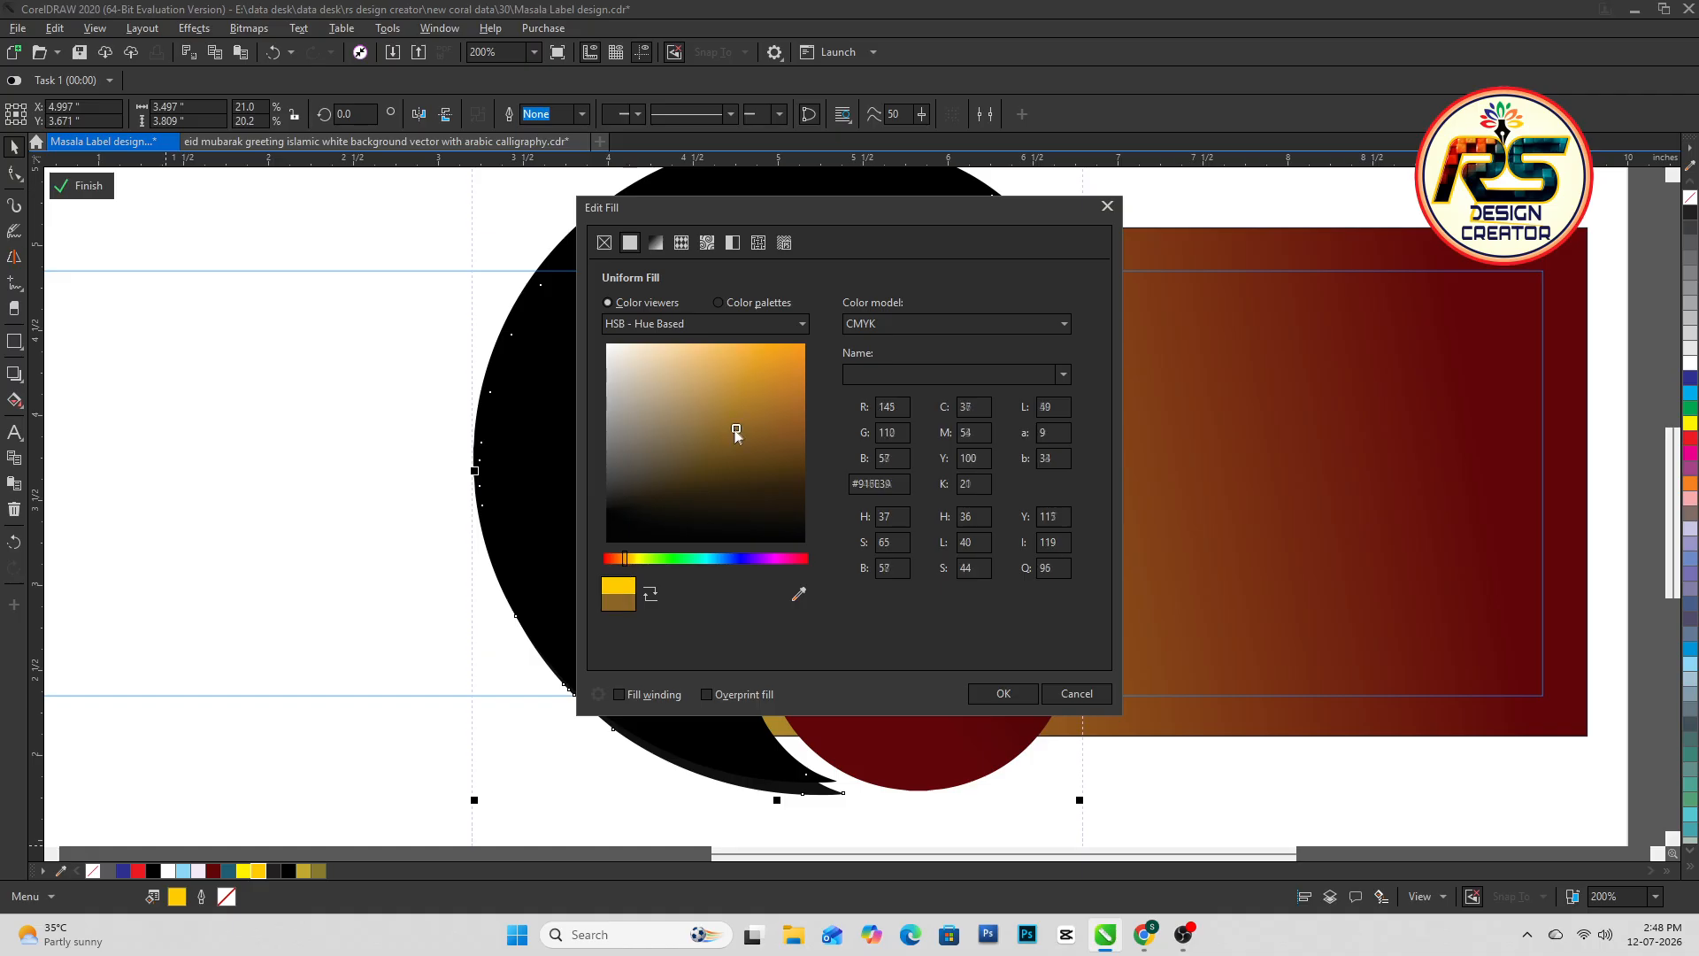
drag(735, 432, 733, 440)
click(1004, 693)
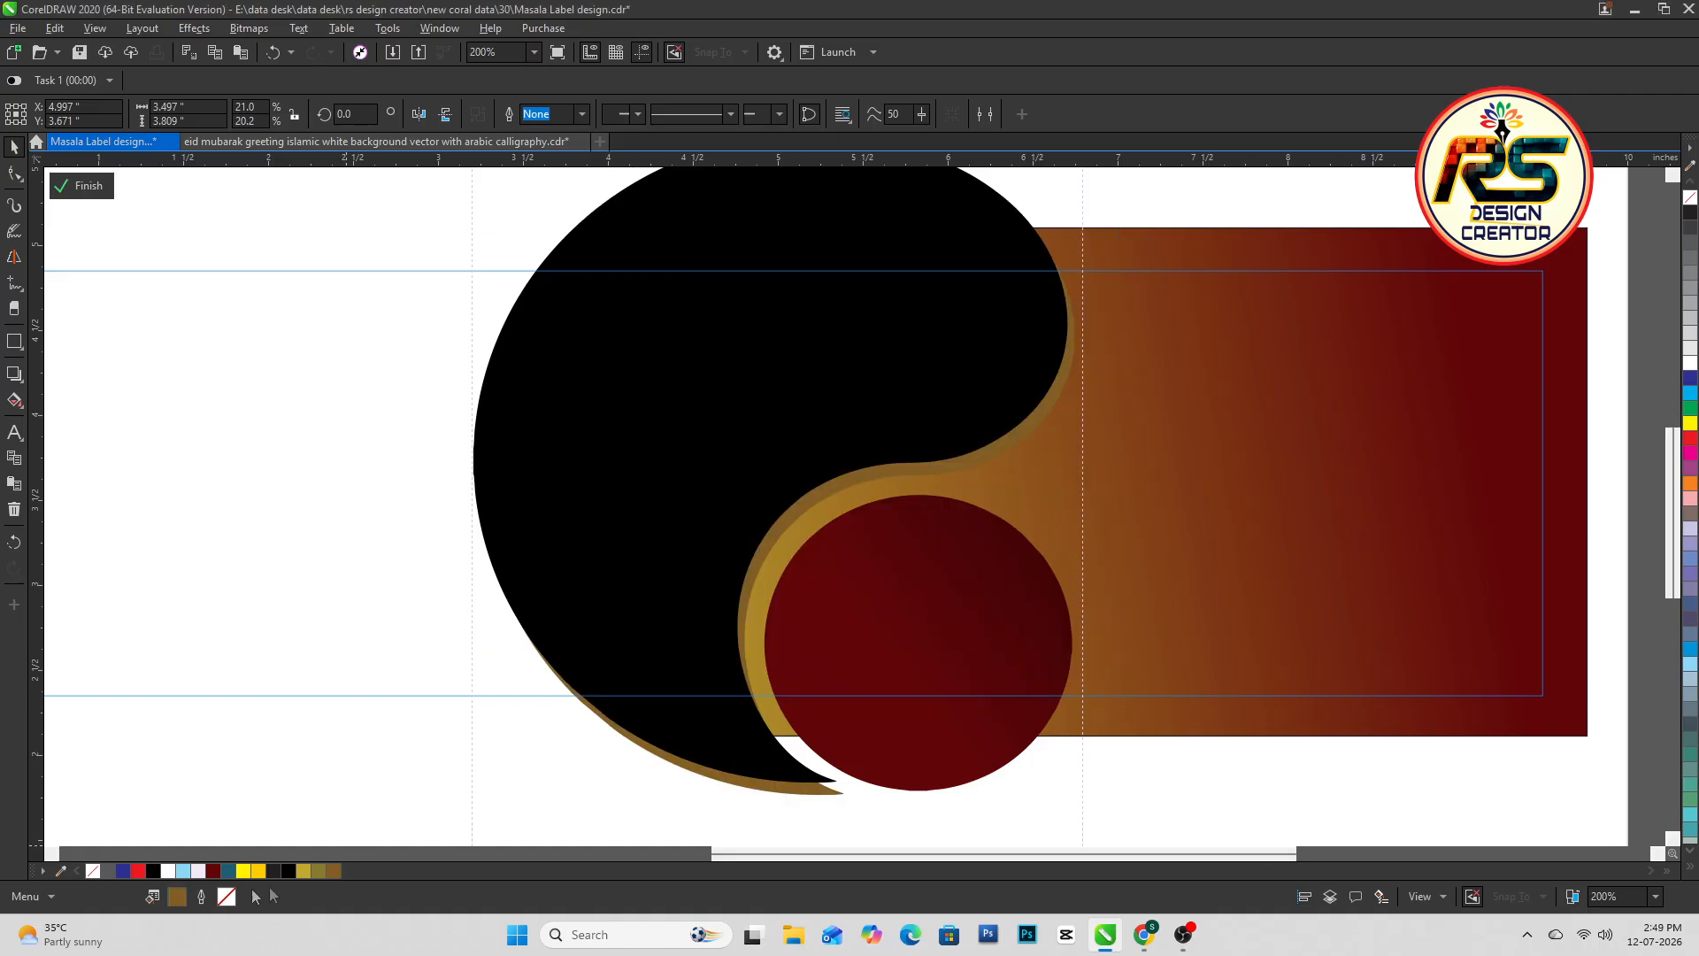
Mix a light tan fill (#E8C894) for the curved shape to add it to the document palette, and restore the brown fill
double_click(170, 899)
click(664, 355)
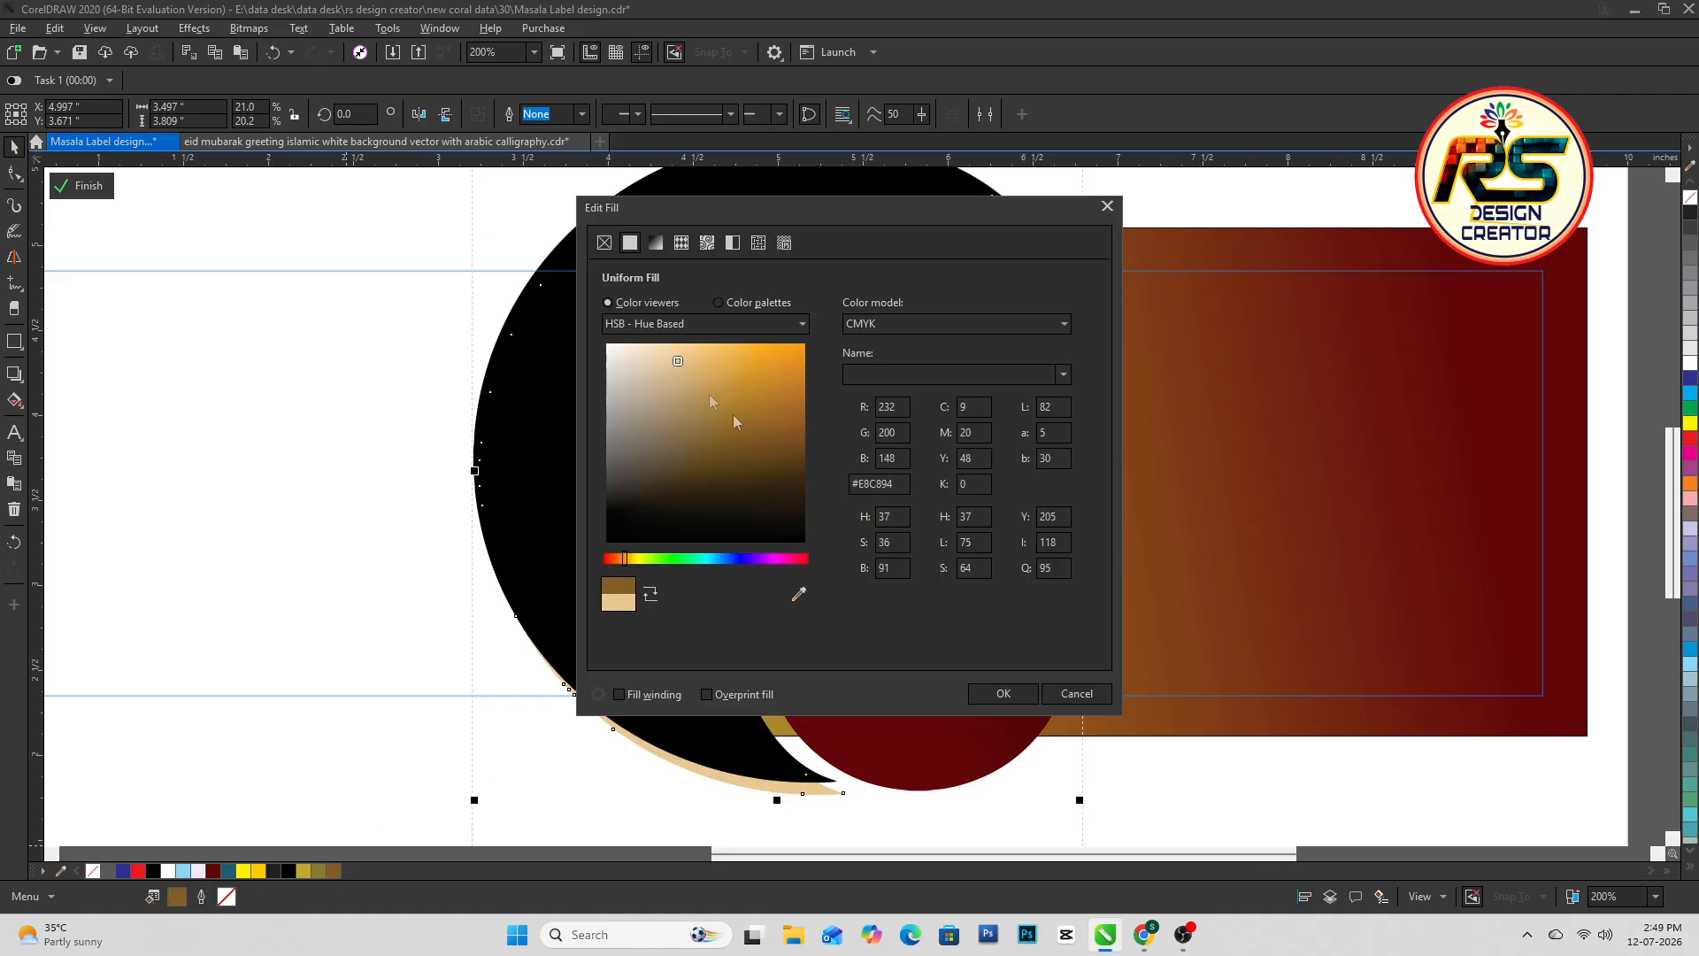
click(1004, 693)
key(ctrl+z)
Apply a diagonal linear fill to the offset curved shape, brown at both ends with light tan in the middle, and leave the PowerClip
key(g)
drag(1023, 353, 660, 680)
click(334, 873)
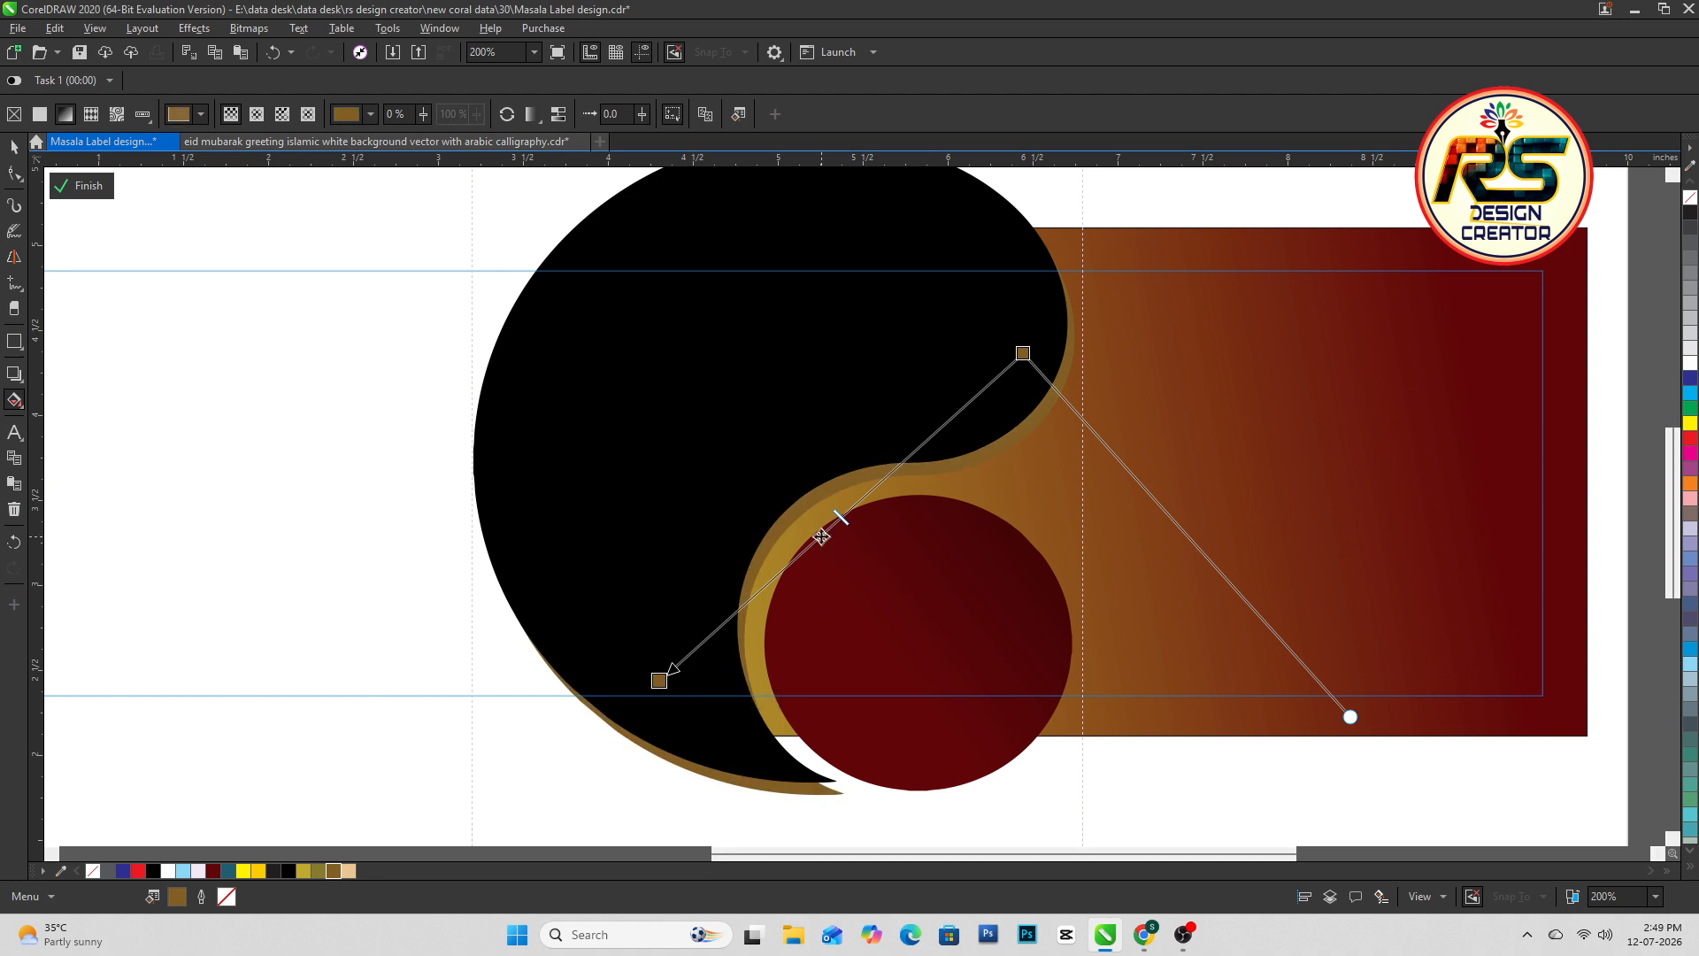
double_click(865, 498)
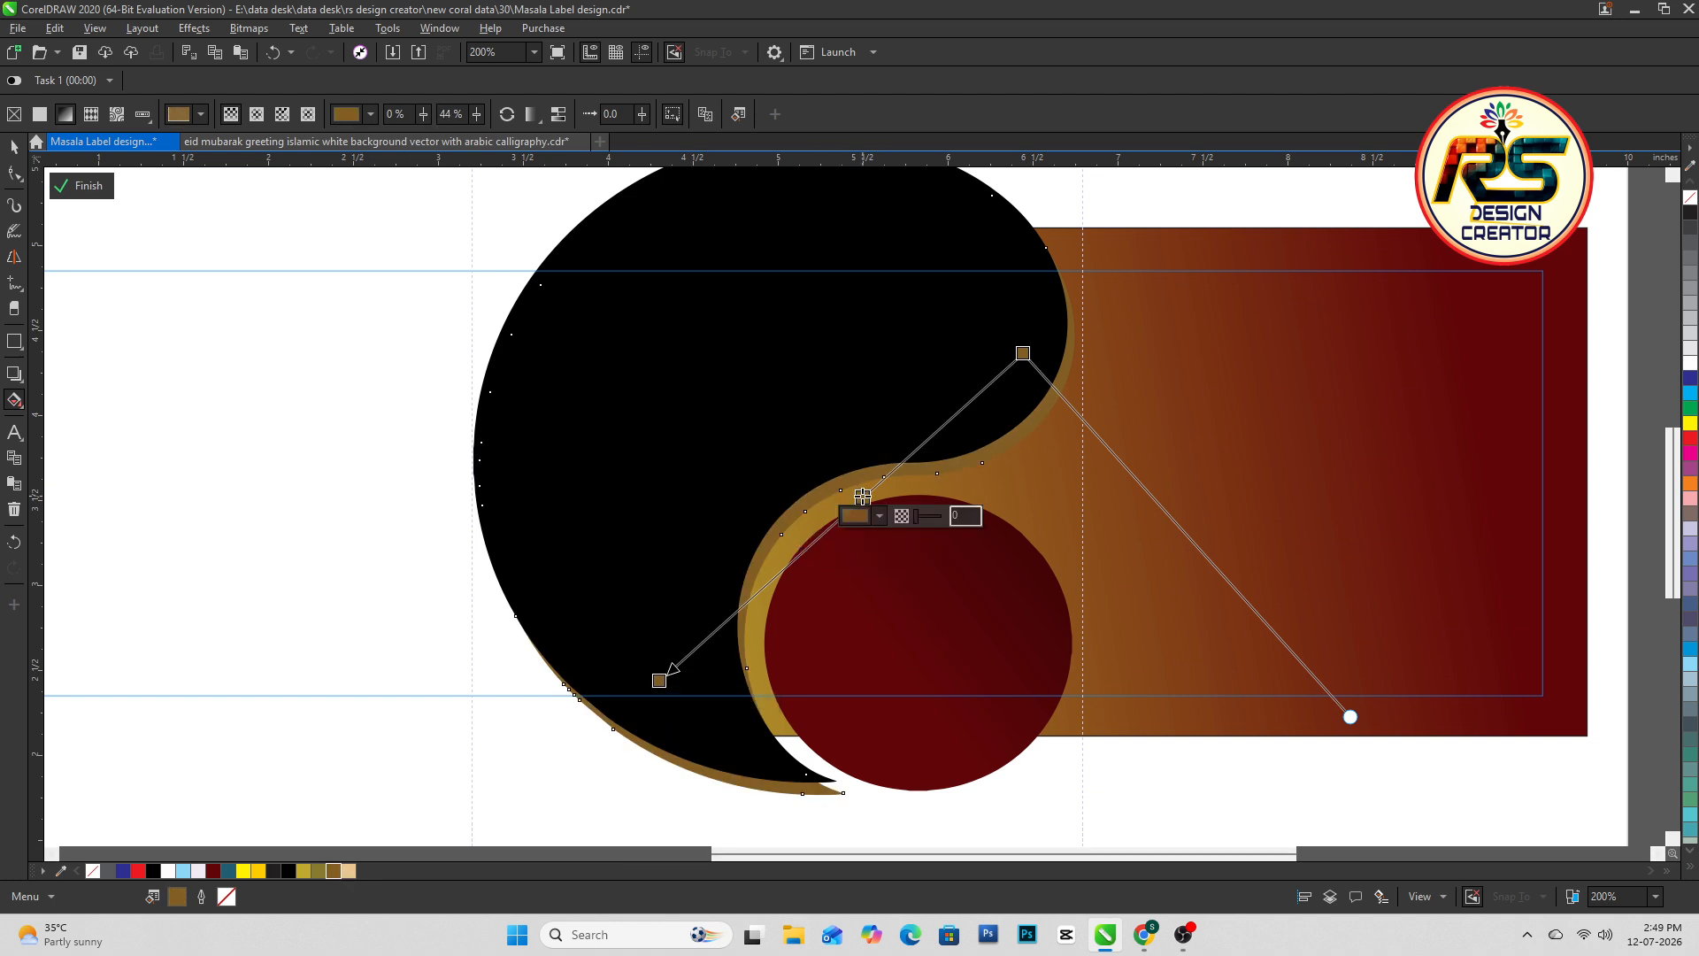
click(349, 871)
drag(662, 682, 768, 652)
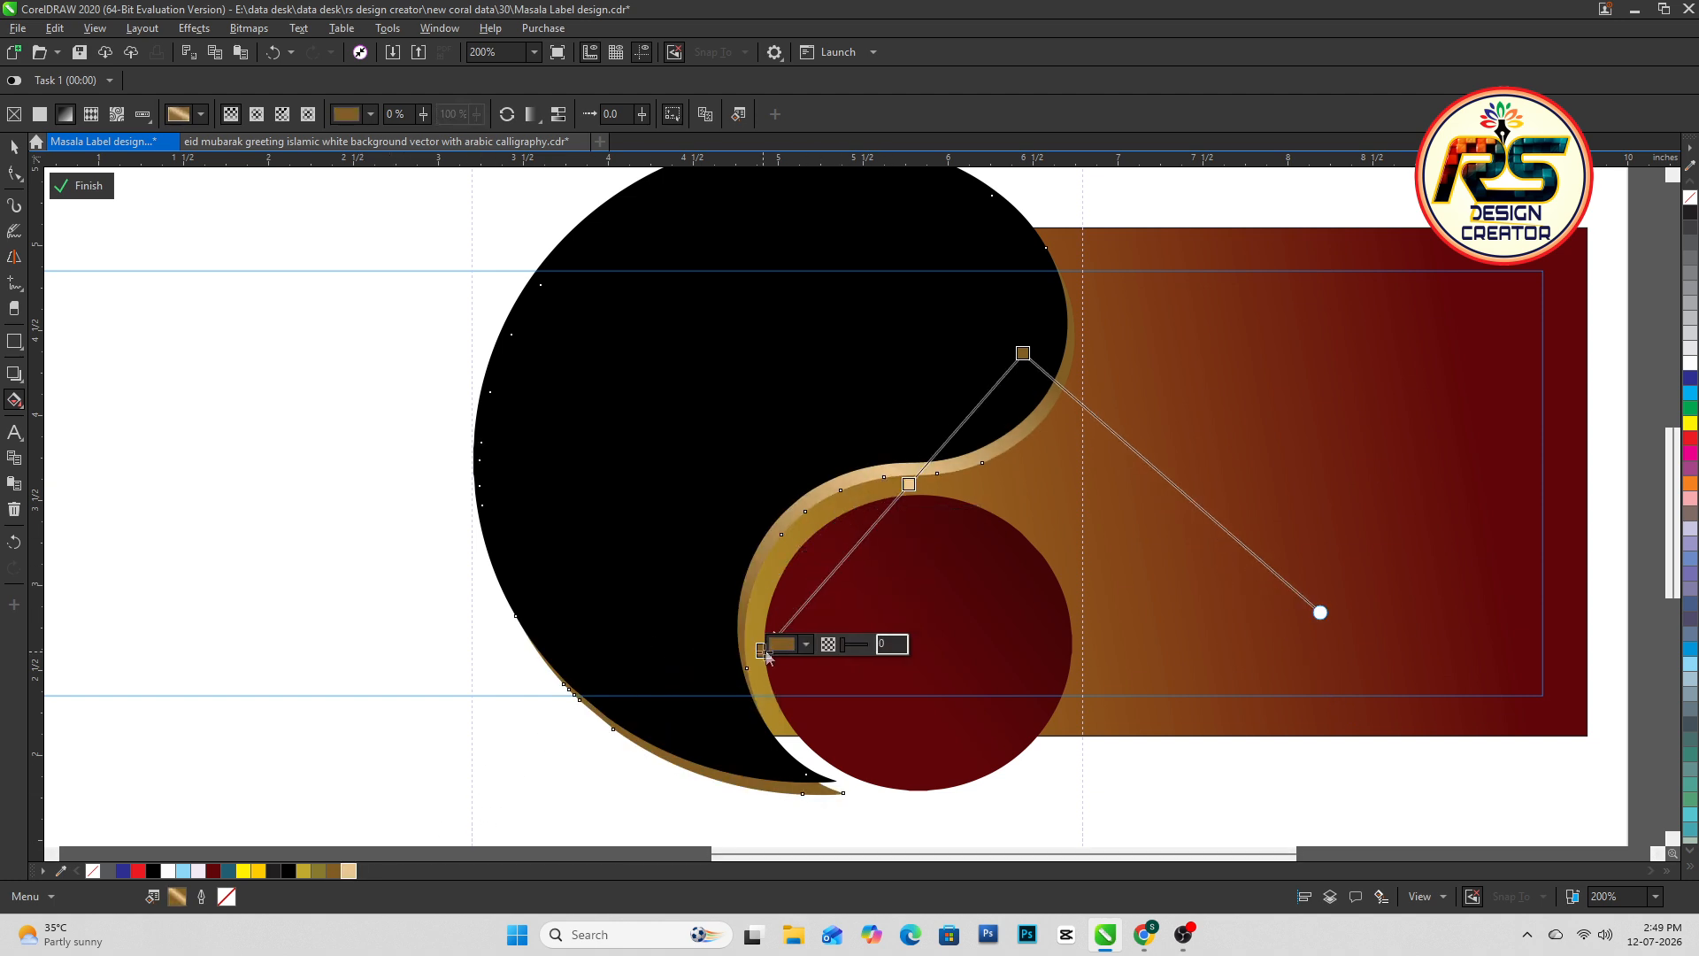
key(space)
ctrl+click(320, 503)
Reopen the PowerClip contents and make a smaller concentric copy of the dark red circle, about 1.68 × 1.61 inches
ctrl+click(1041, 577)
ctrl+click(1036, 814)
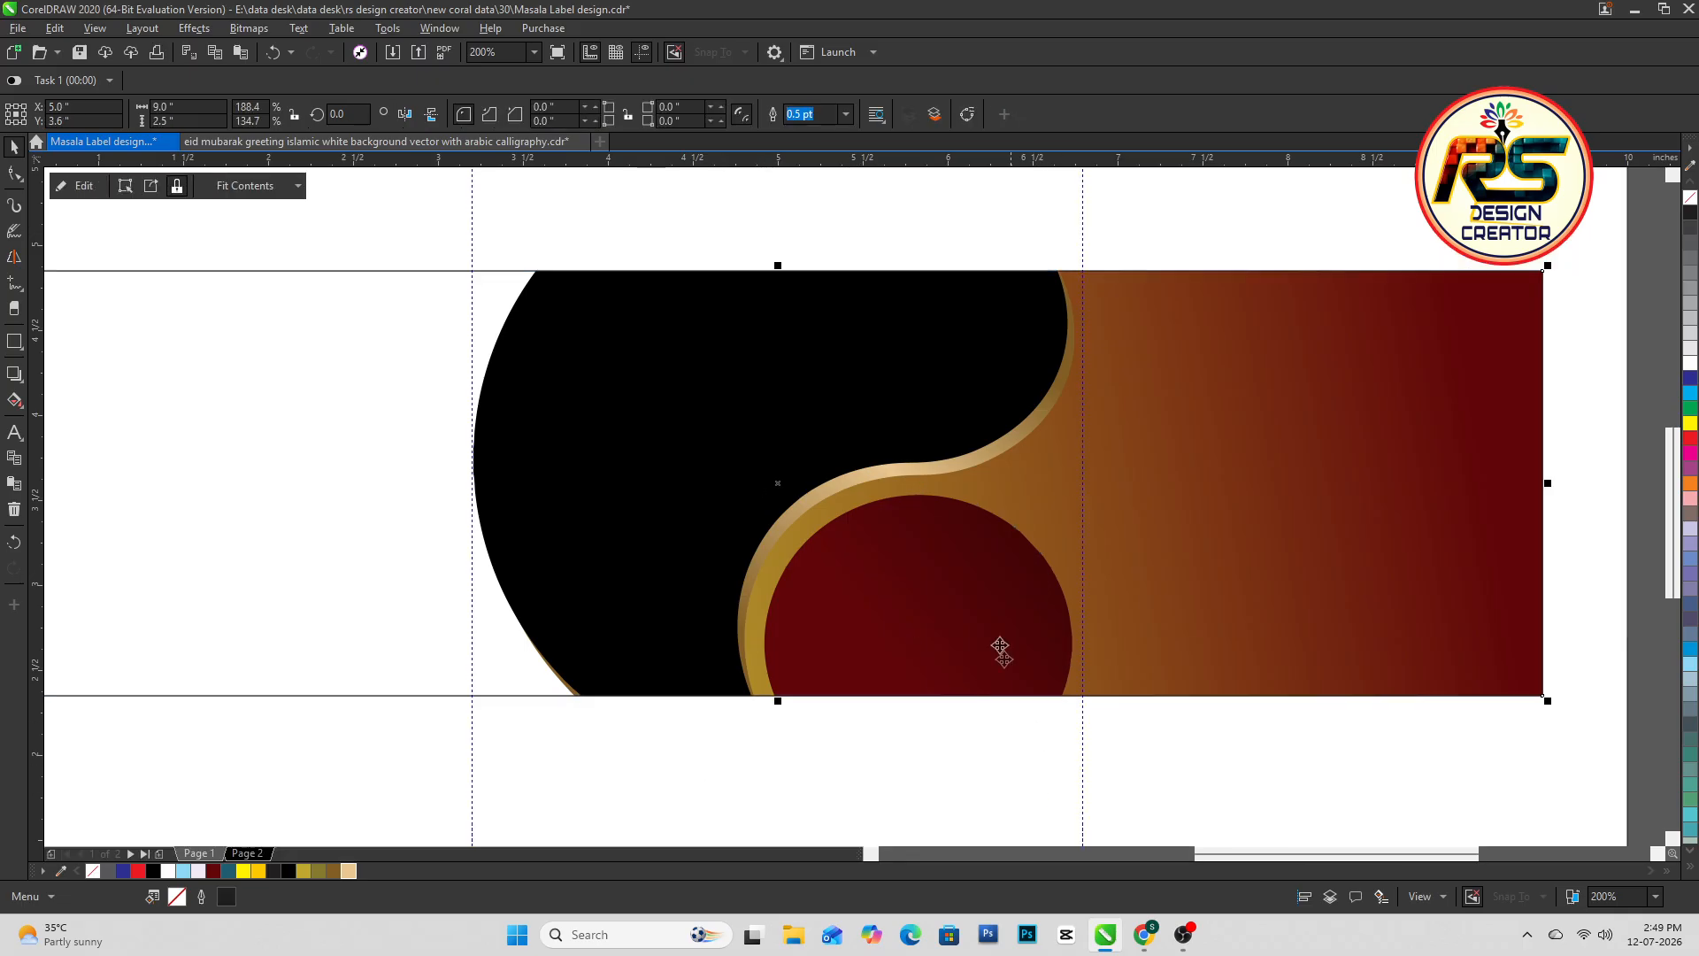
ctrl+click(1001, 649)
drag(1077, 489, 1066, 500)
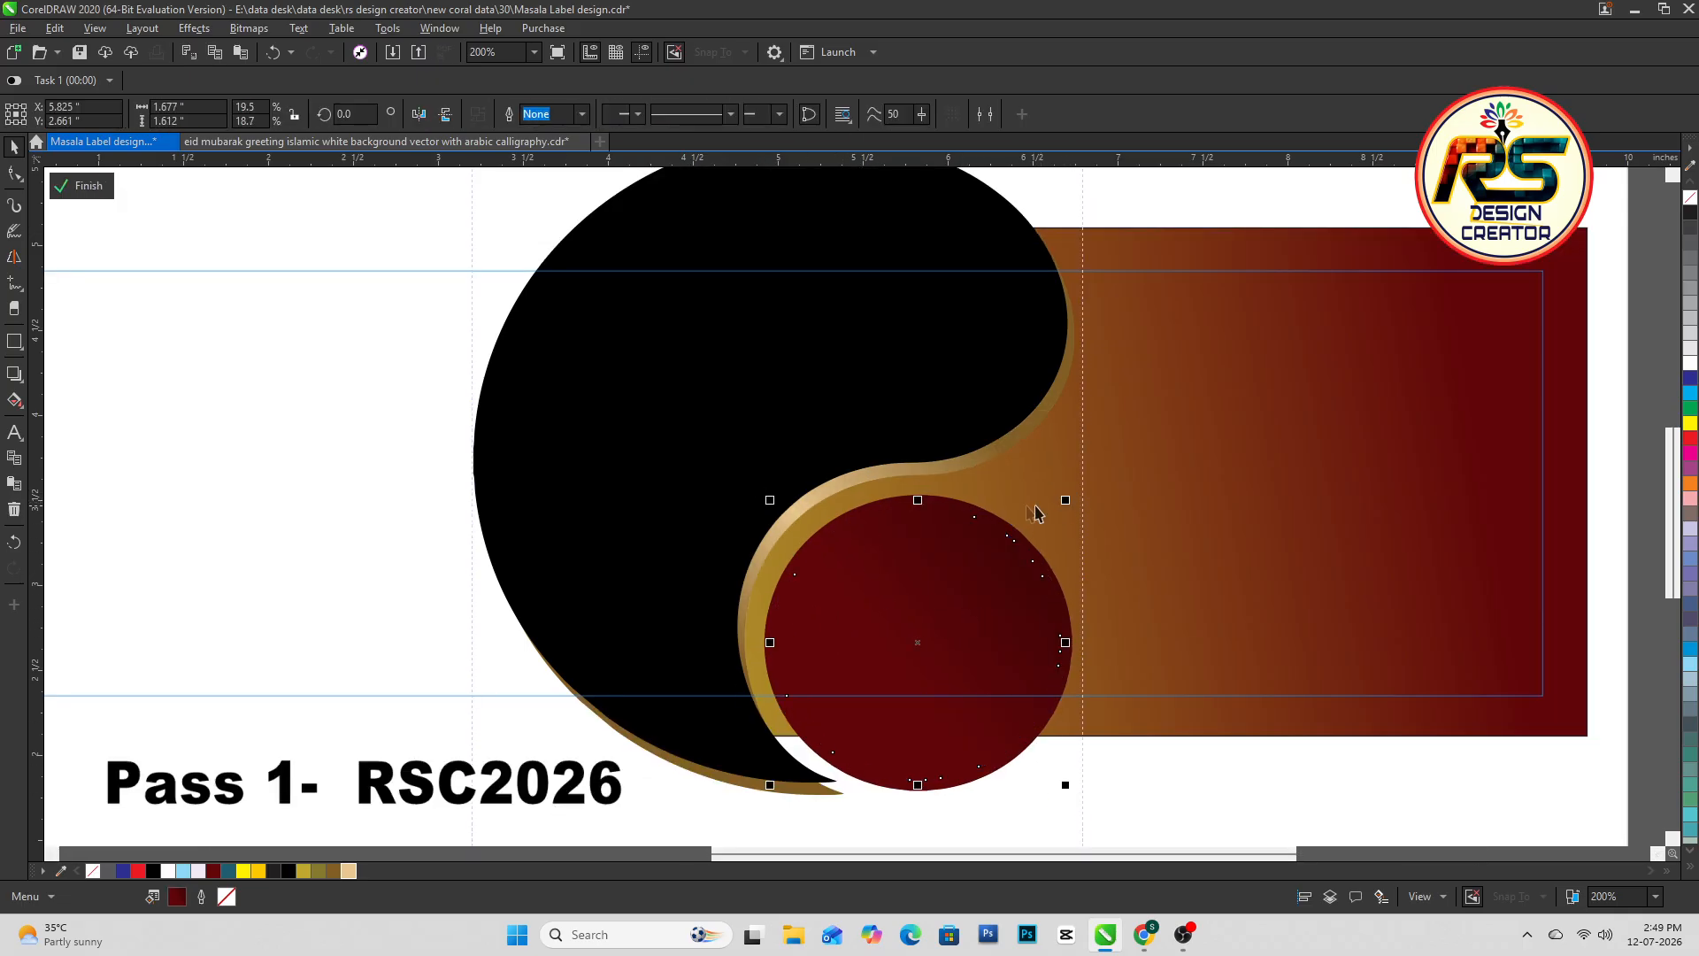
Adjust the gold curved shape's gradient so the light tan highlight sits further left along its inner curve
click(912, 471)
key(g)
drag(709, 644, 699, 622)
drag(956, 401, 961, 414)
key(space)
Copy the brown and tan gradient from the curved shape onto the larger circle as a gold ring, and leave the PowerClip
click(926, 499)
key(ctrl+shift+a)
click(932, 464)
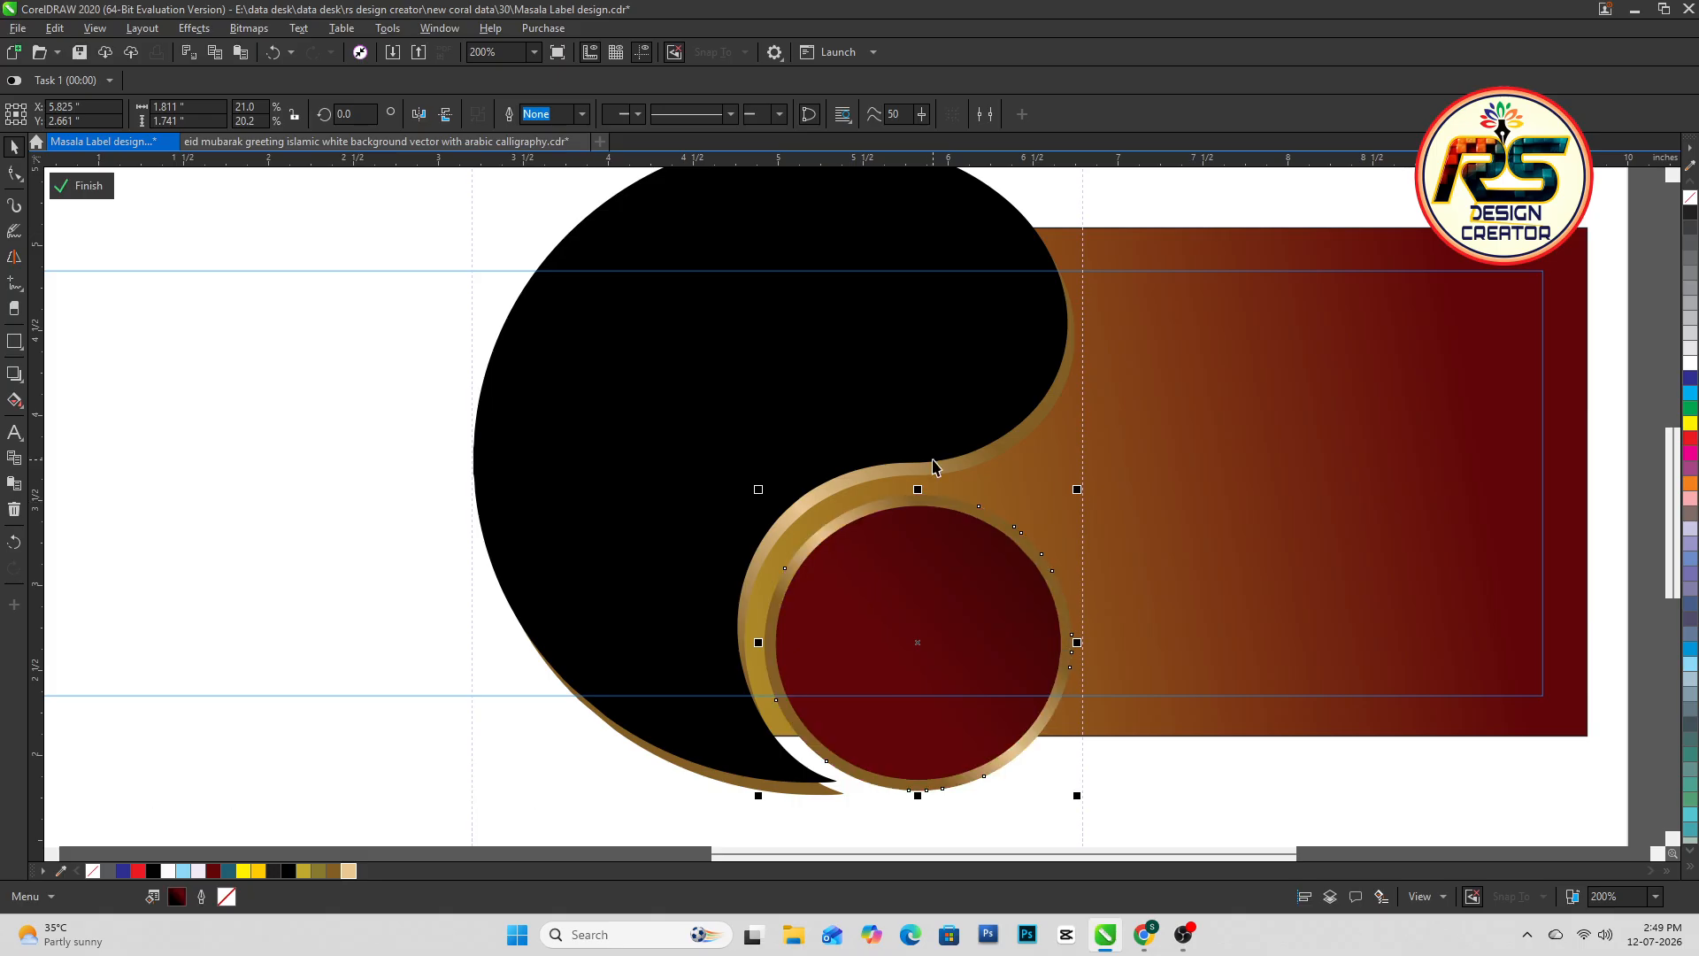
ctrl+click(993, 773)
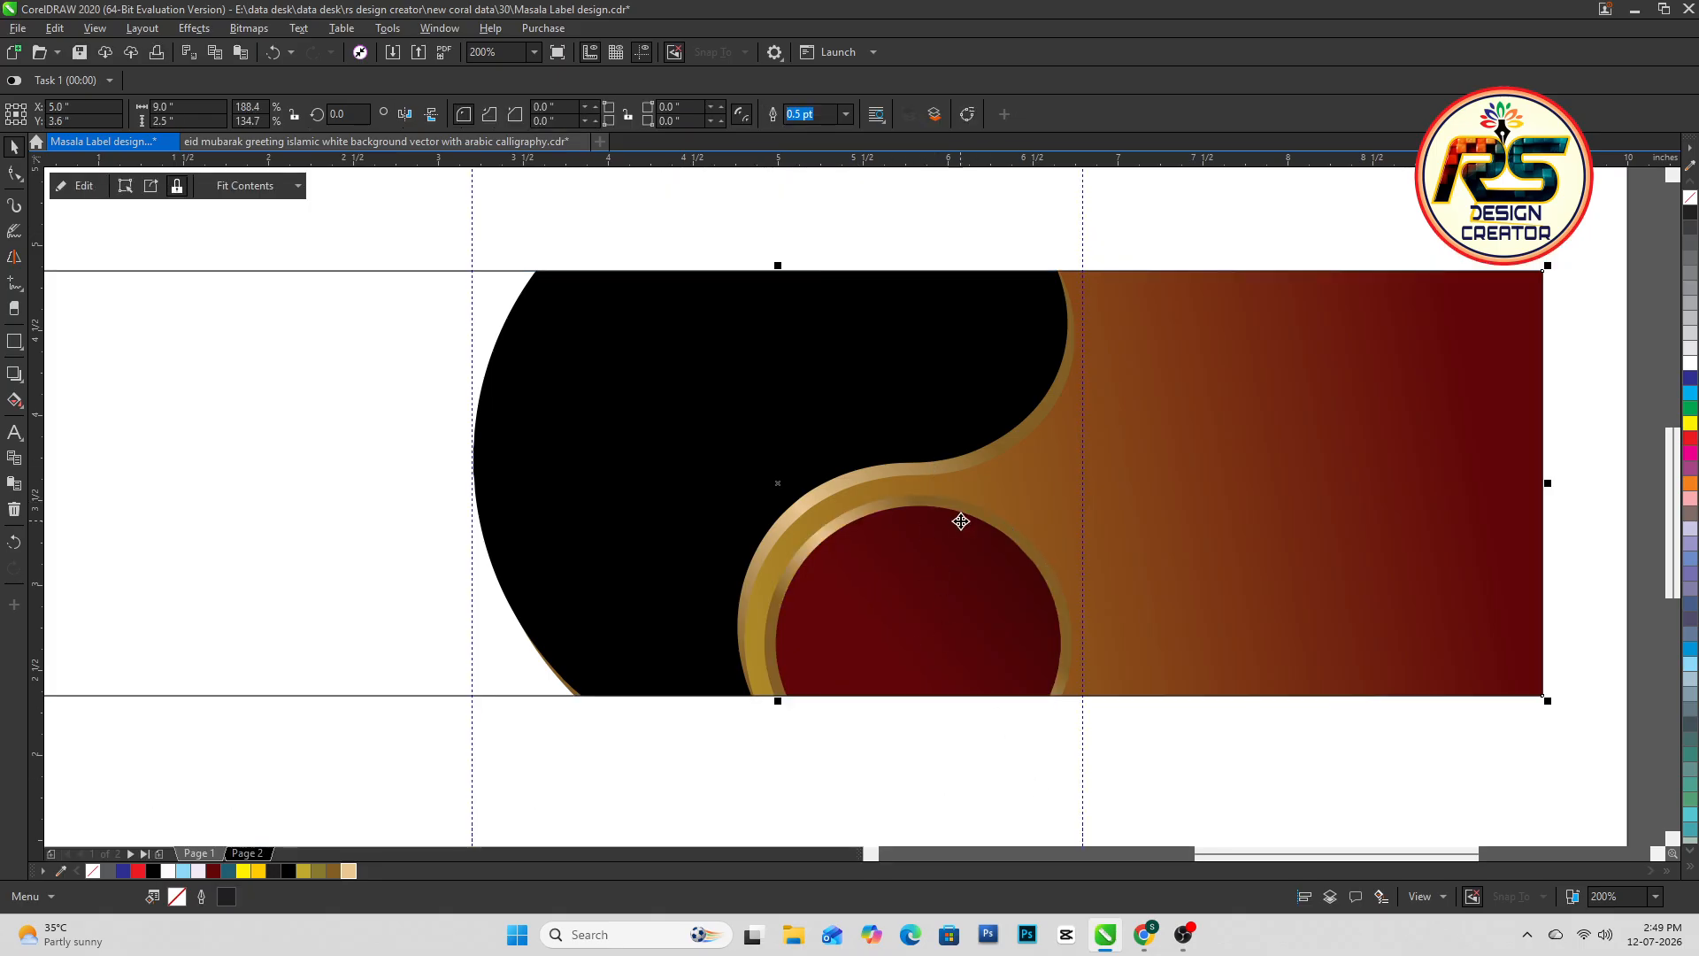
Group the dark red circle with its gold ring, move the group slightly left and down, and leave the PowerClip contents
ctrl+click(939, 629)
click(934, 624)
shift+click(831, 535)
key(ctrl+g)
drag(861, 594, 841, 602)
ctrl+click(1035, 759)
Reopen the PowerClip contents, rotate the black and gold curved shapes together about 1.3 degrees clockwise, and leave the contents
ctrl+click(949, 411)
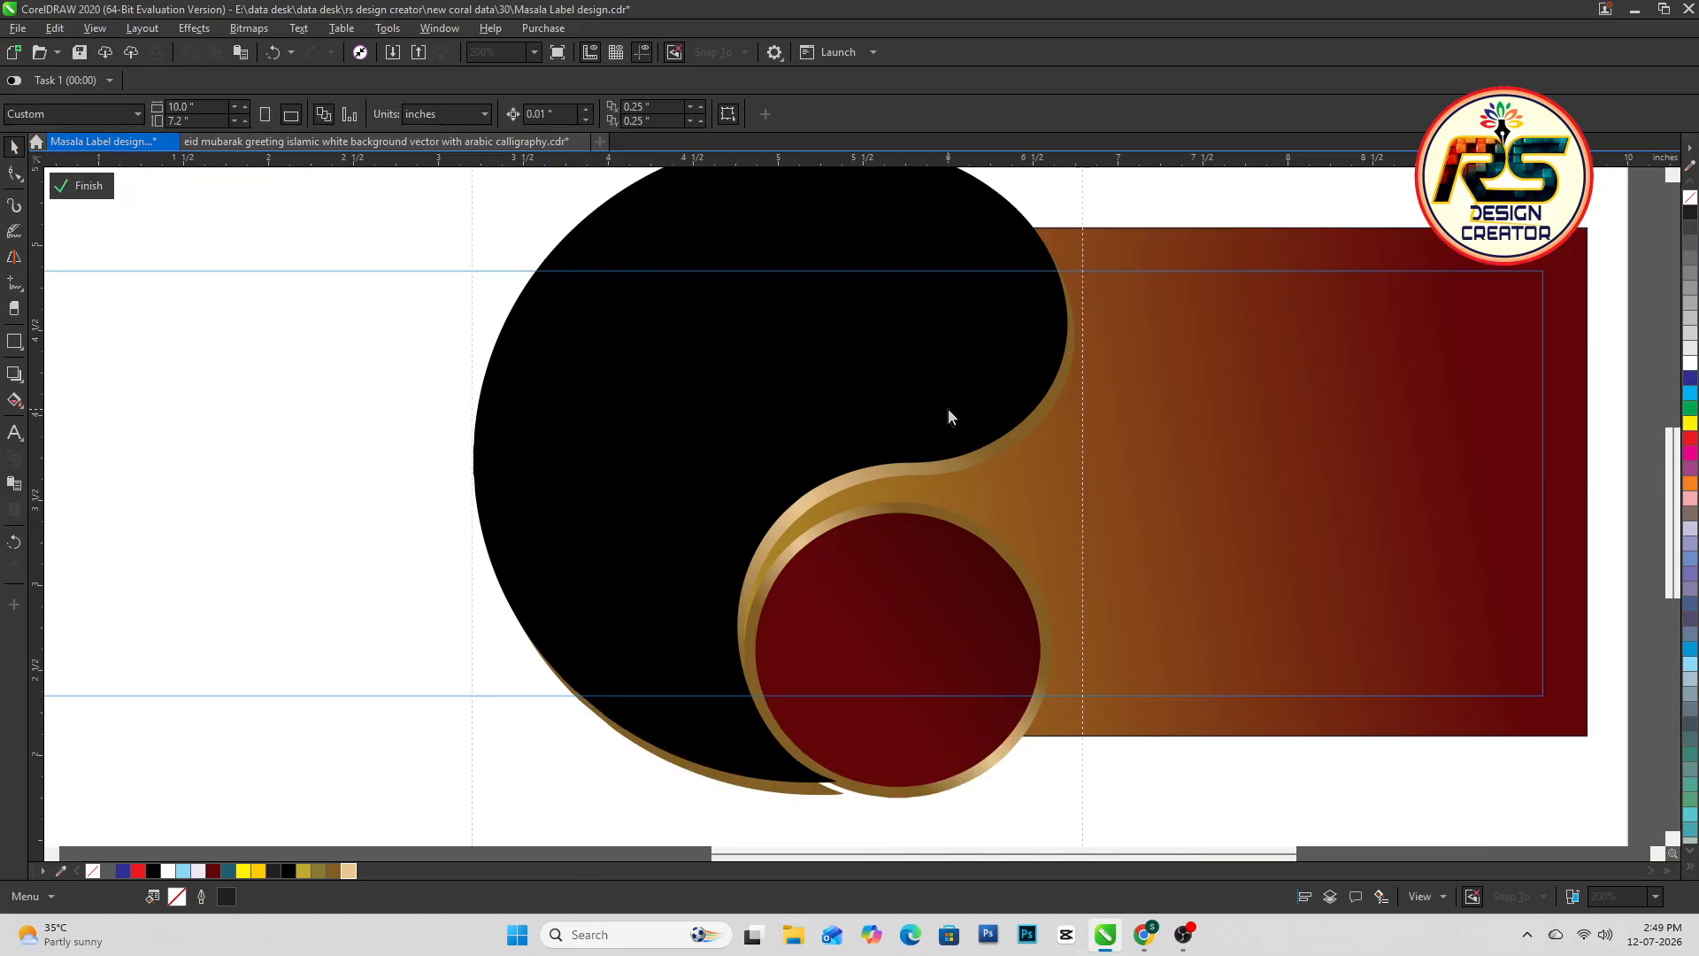
click(956, 464)
click(1031, 405)
drag(1084, 466, 1082, 479)
key(ctrl+z)
double_click(1003, 379)
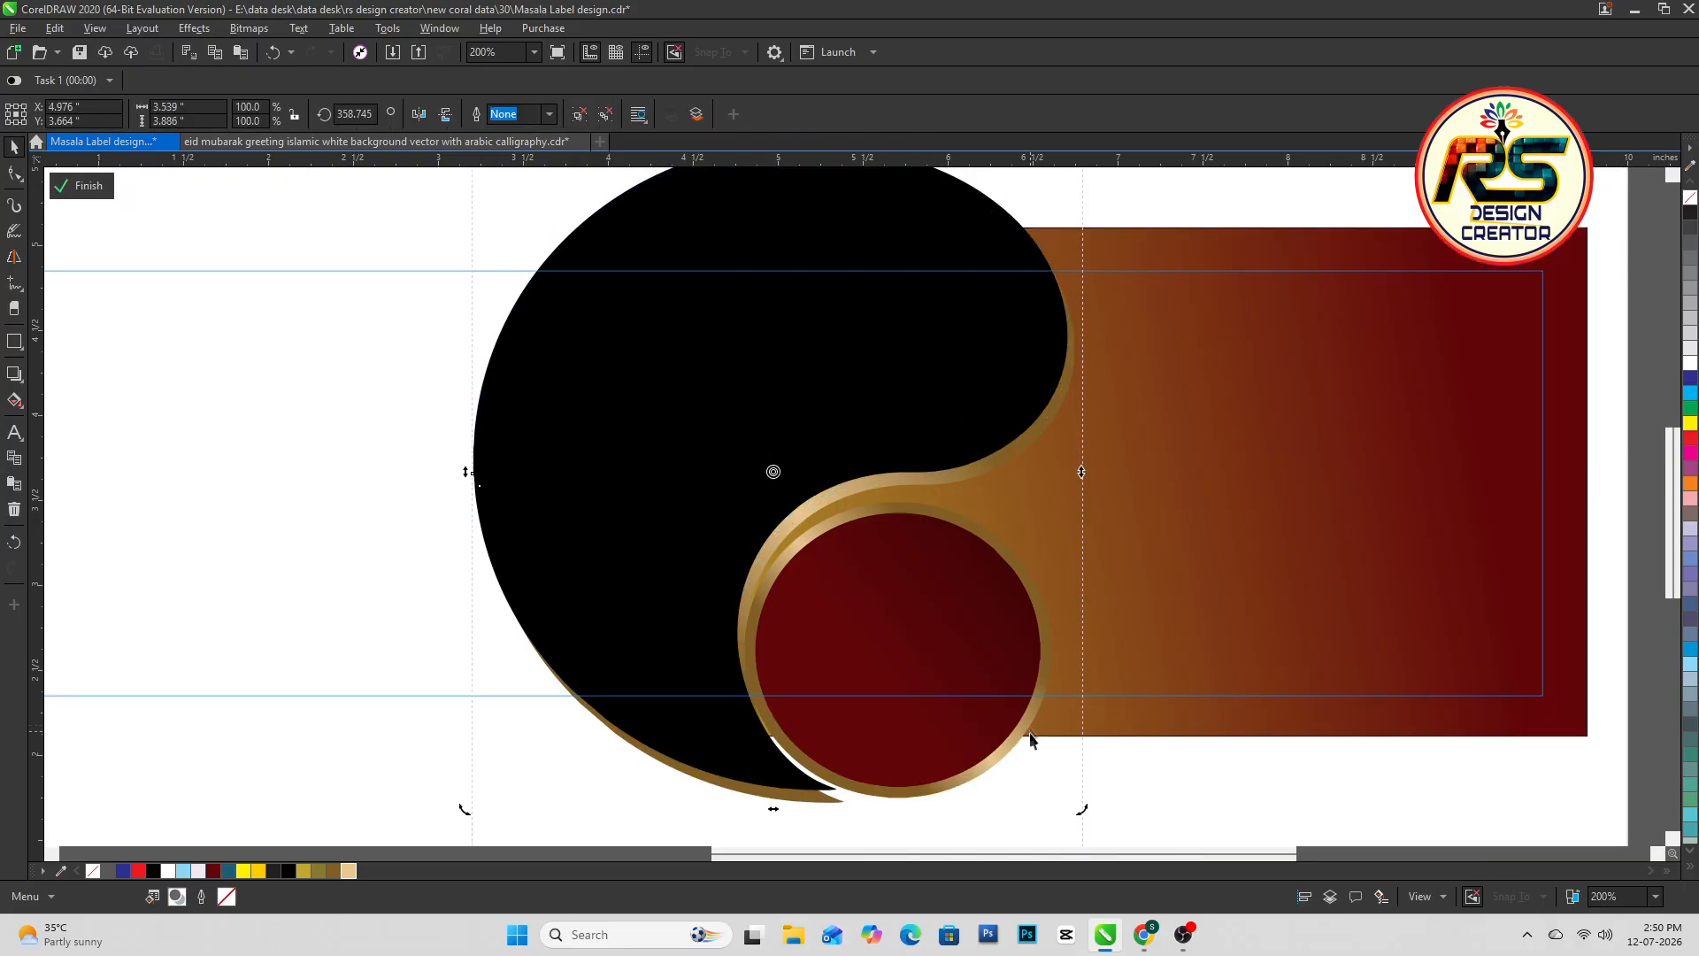
ctrl+click(1034, 756)
Reopen the PowerClip contents and extend the gold curved shape slightly left past the black shape's outer edge
ctrl+click(671, 478)
drag(502, 508, 453, 478)
key(ctrl+z)
click(600, 720)
key(F10)
key(space)
ctrl+click(394, 660)
Remove surplus nodes from the gold shape's inner curve beside the circle and shift the node near its lower tip
ctrl+click(869, 562)
click(821, 506)
key(F10)
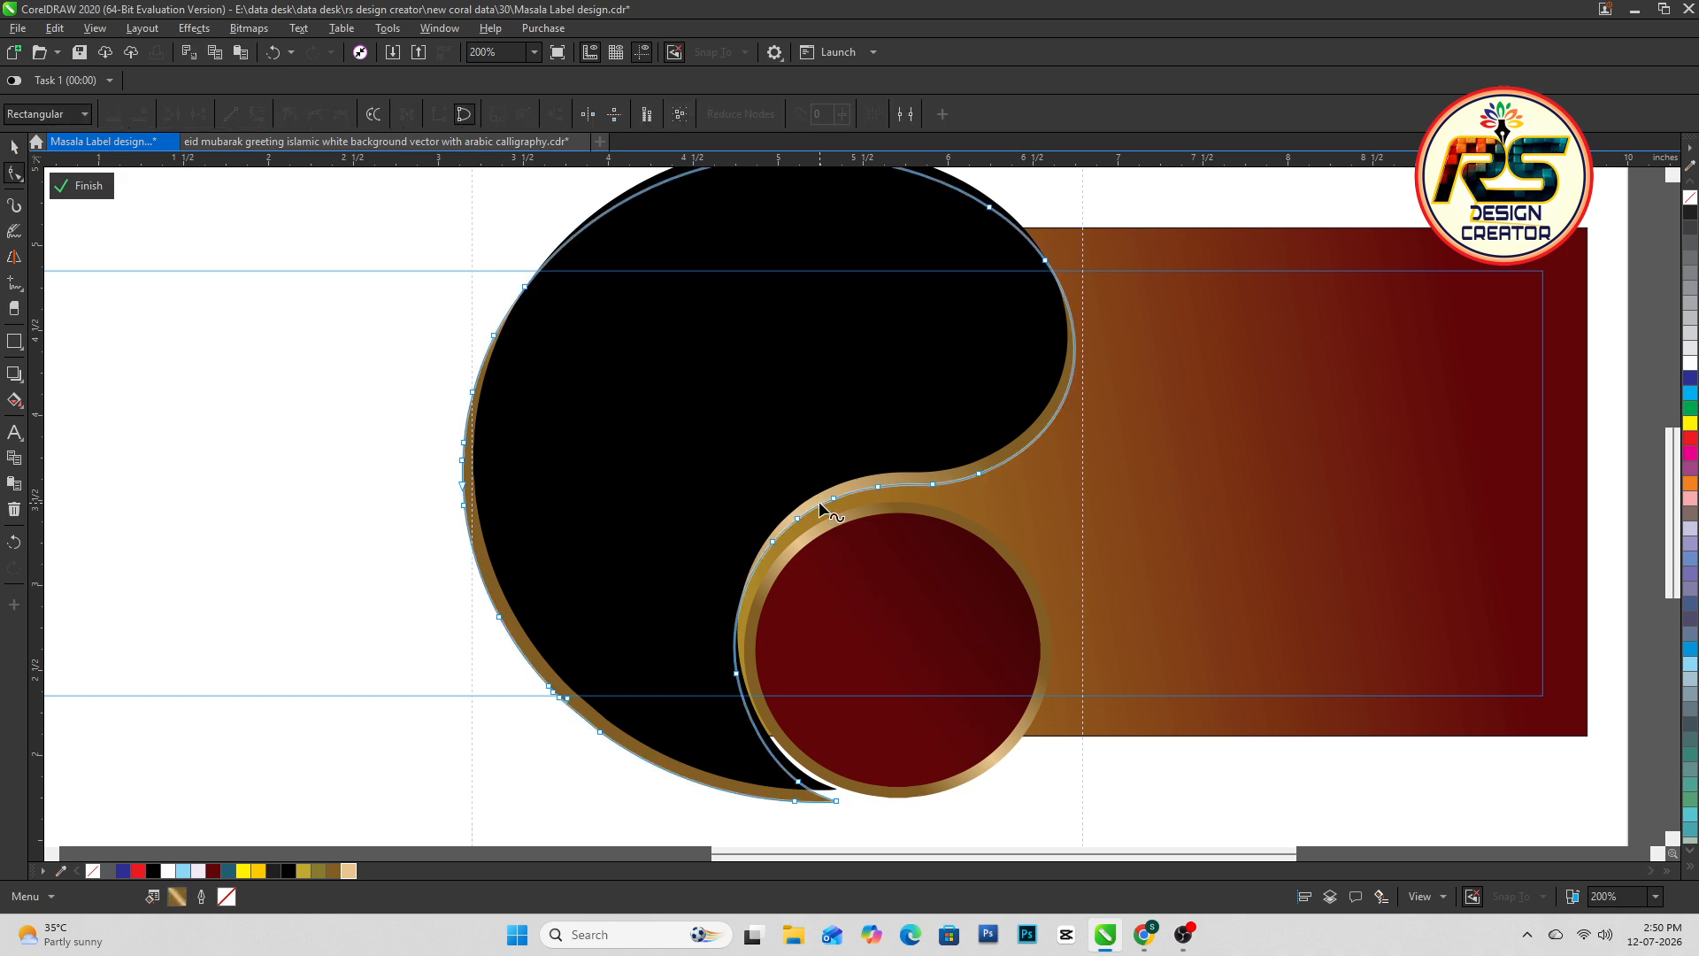
click(779, 730)
click(788, 802)
click(815, 784)
click(777, 542)
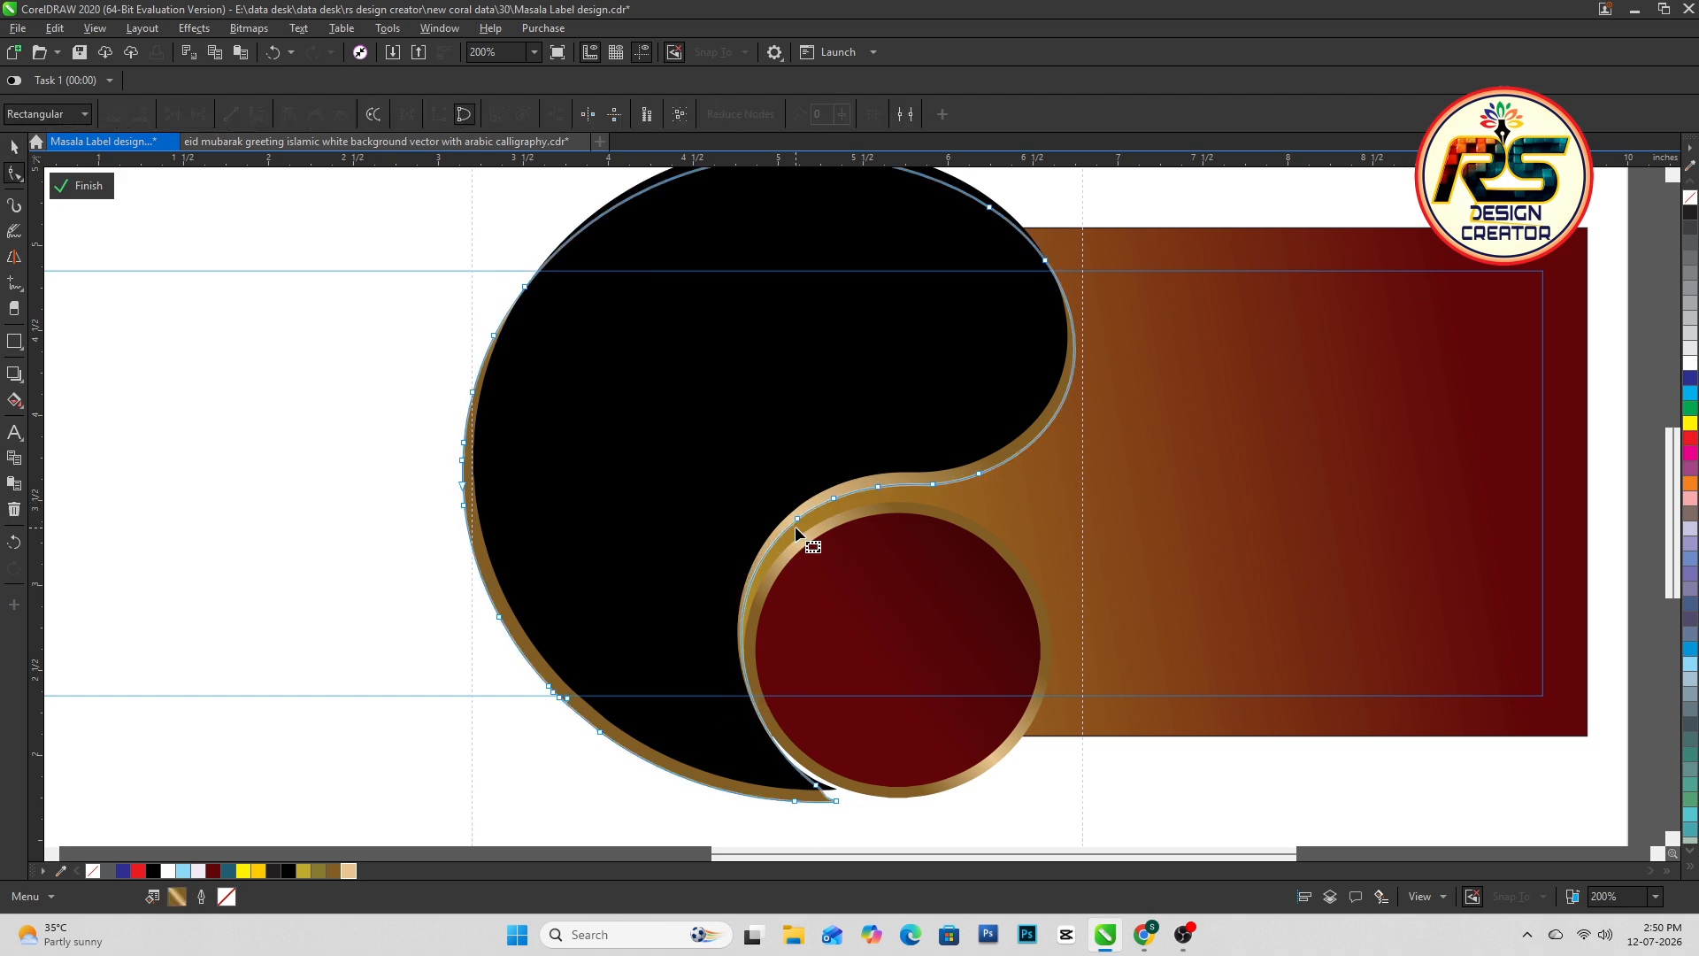
key(Escape)
key(space)
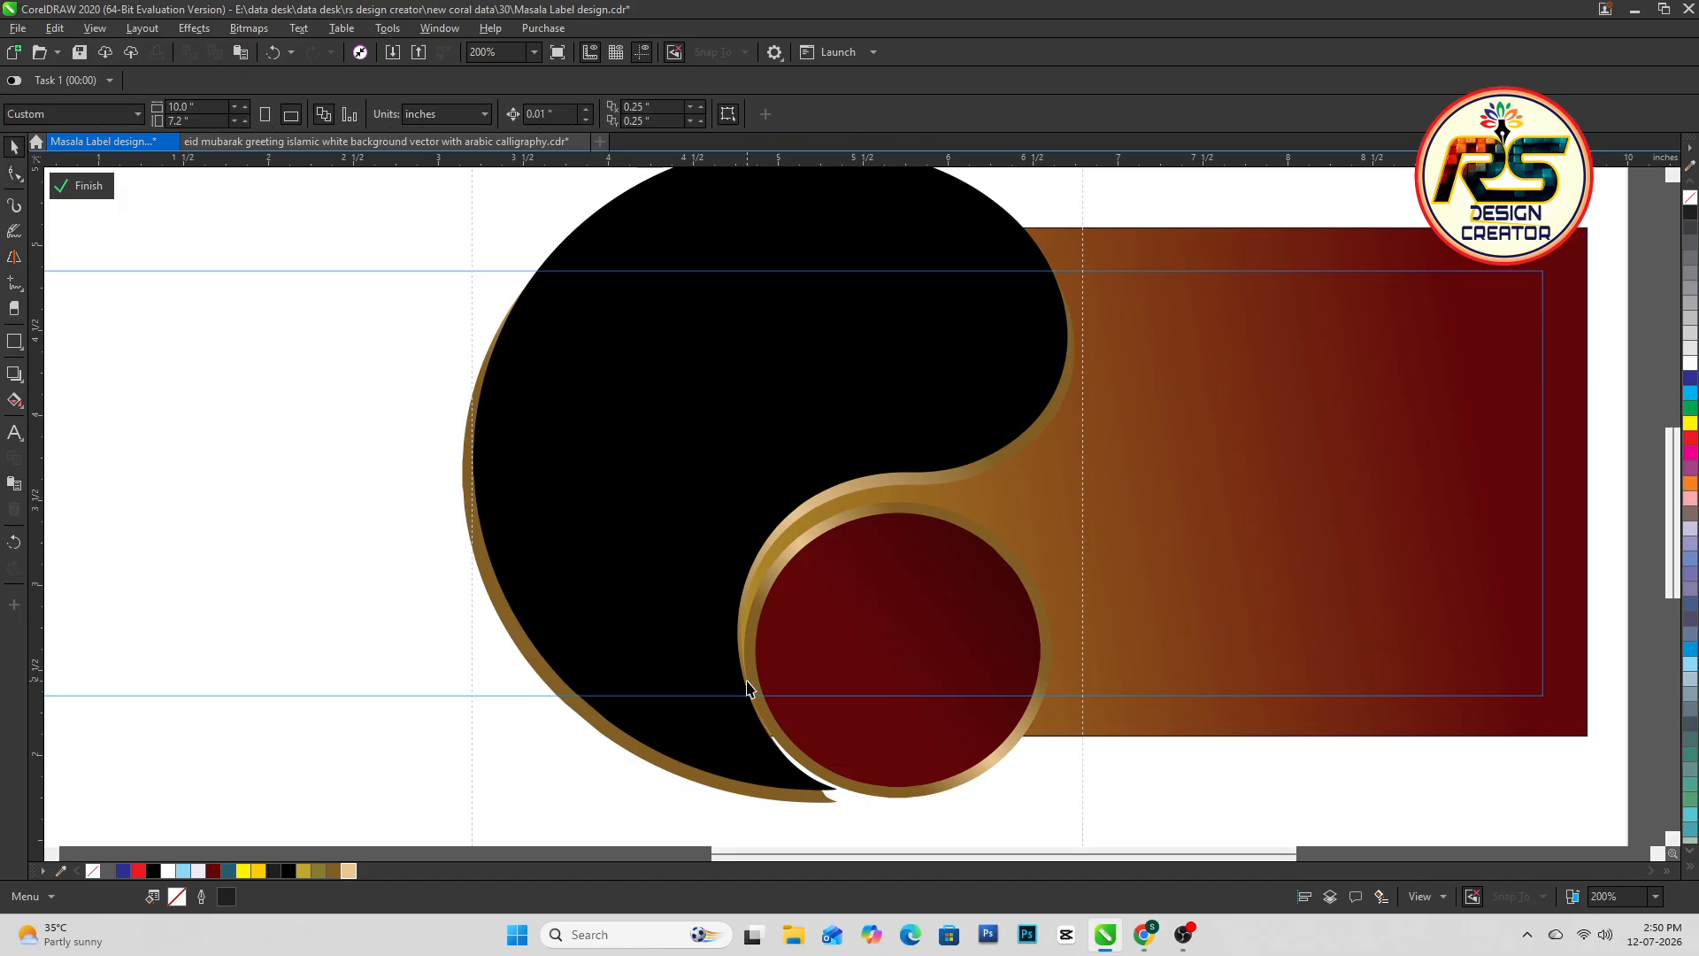
Smooth the gold shape's inner curve around the circle with its curve handles, leave the PowerClip contents and save the file
scroll(809, 503, up, 2)
click(755, 496)
drag(995, 306, 670, 708)
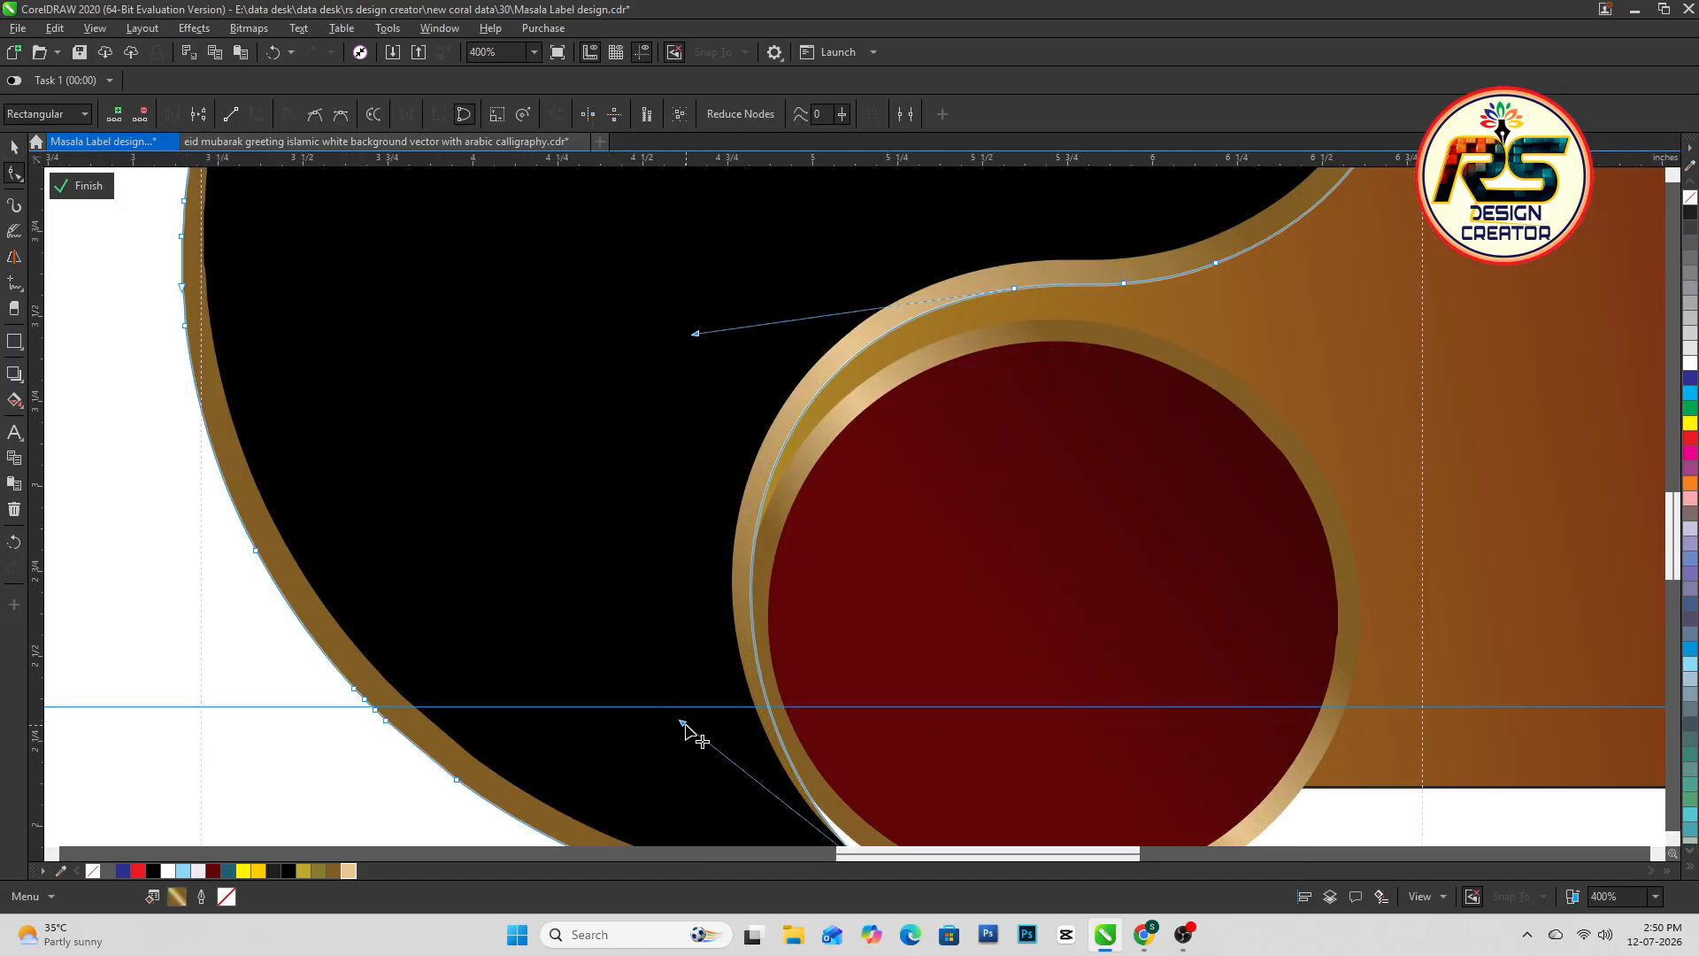
key(space)
scroll(743, 590, down, 1)
ctrl+click(841, 768)
scroll(644, 424, down, 1)
scroll(653, 387, up, 1)
scroll(783, 298, down, 1)
scroll(794, 307, up, 1)
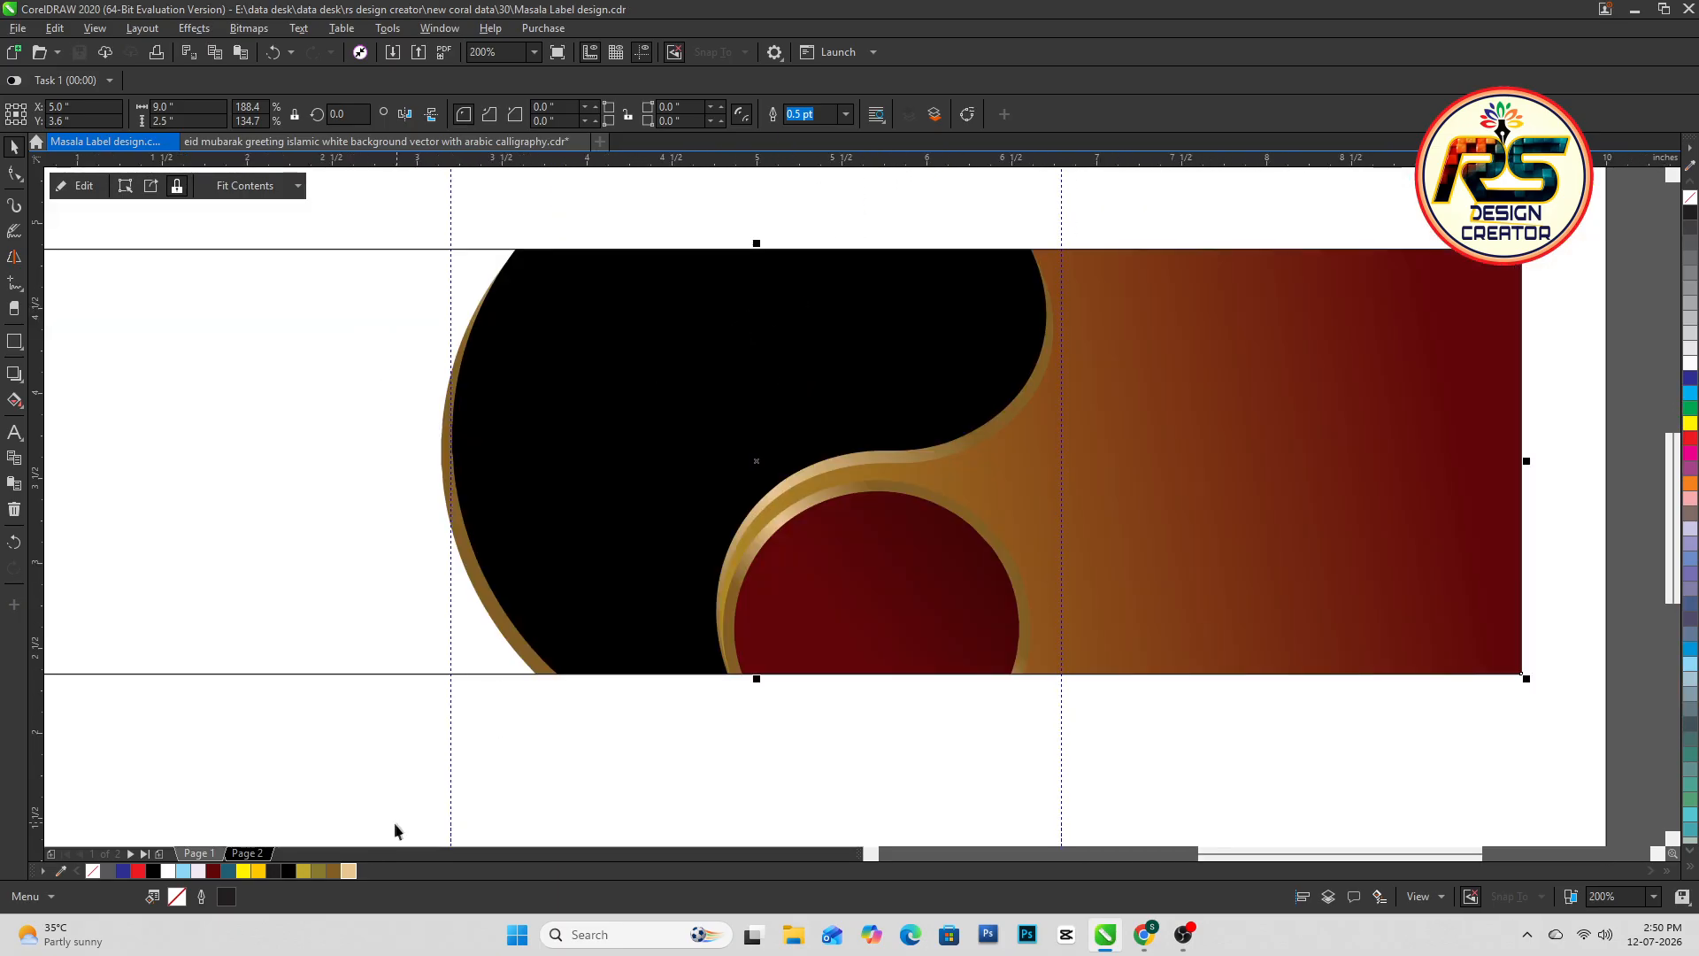
Fill the label rectangle with the olive-gold palette colour, remove its outline and save the file
double_click(303, 872)
click(1000, 658)
click(845, 114)
click(807, 168)
key(ctrl+s)
Open the label's PowerClip contents for editing
scroll(705, 386, down, 1)
ctrl+click(705, 386)
scroll(705, 386, up, 1)
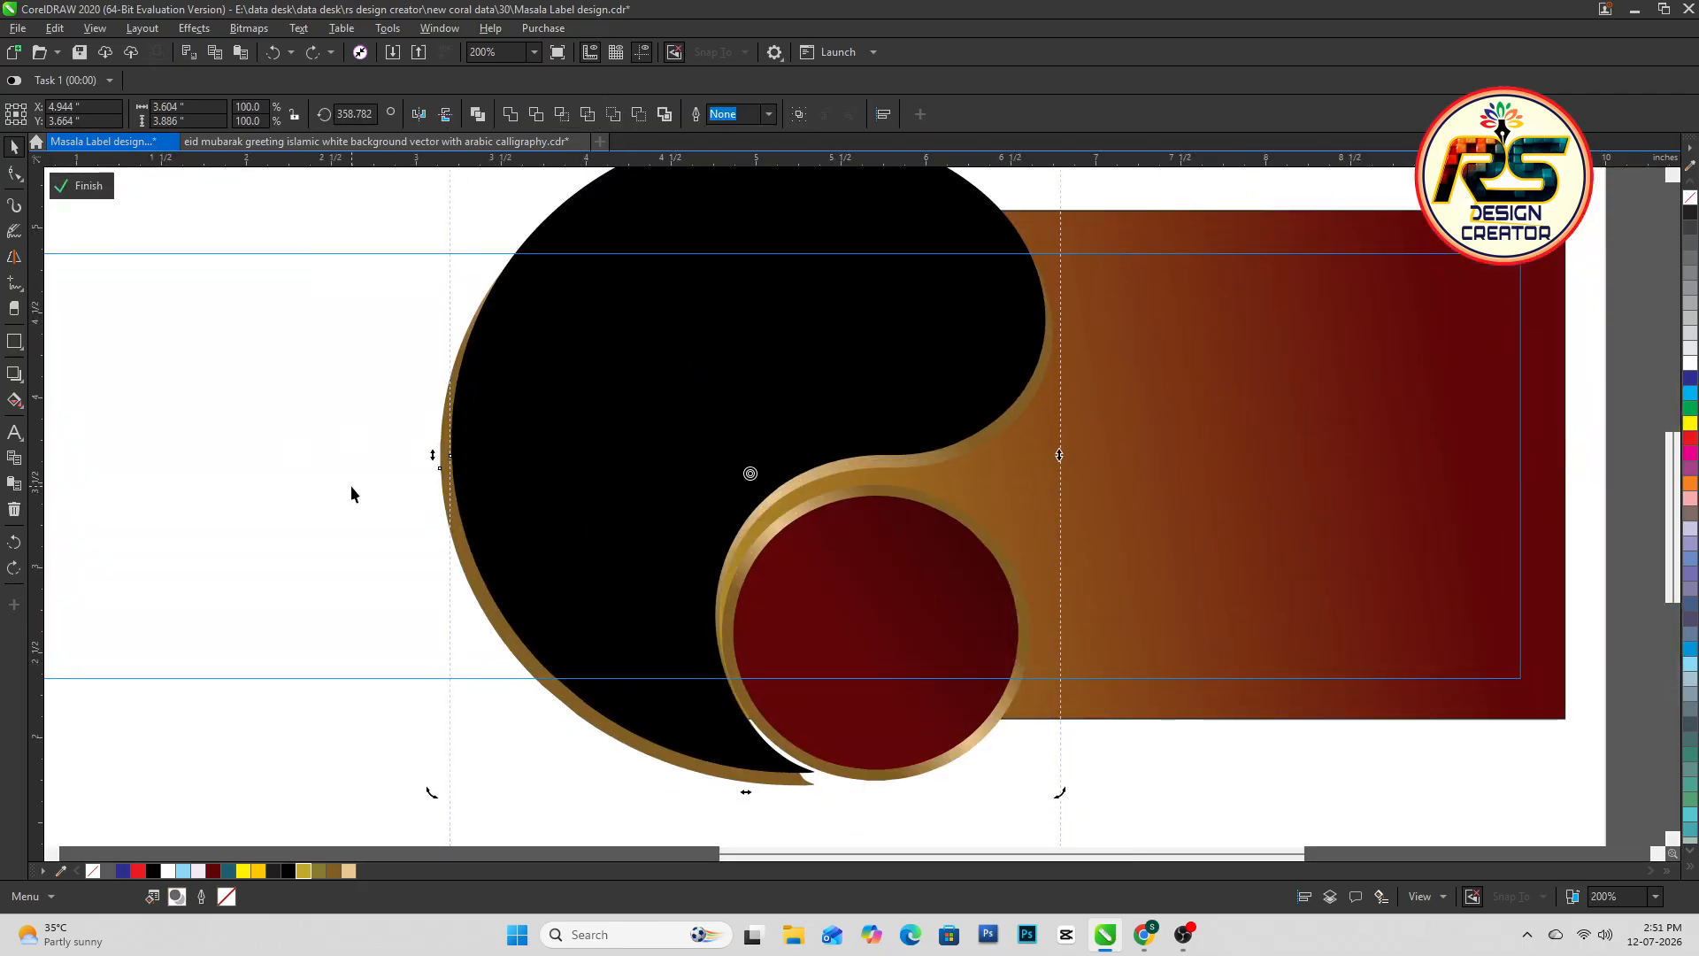
double_click(258, 873)
key(Escape)
key(ctrl+z)
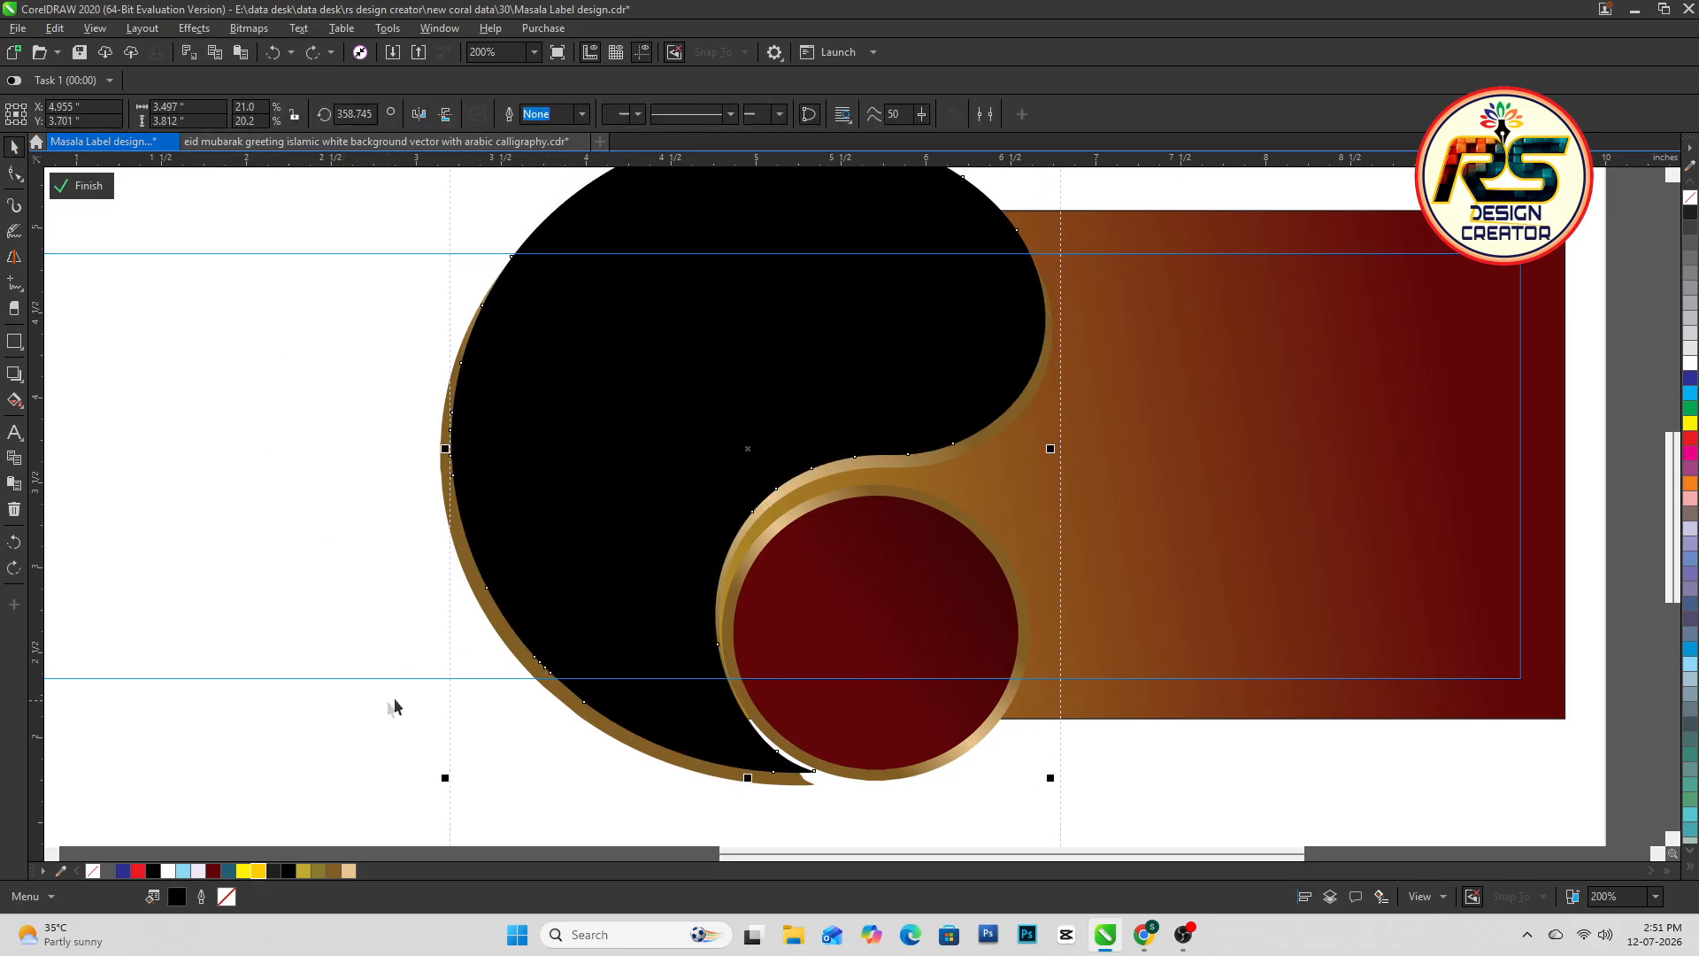
Fine-tune the nodes and curve along the black shape's left outer edge
key(F10)
drag(516, 368, 469, 447)
click(452, 516)
drag(411, 507, 409, 510)
key(space)
key(Tab)
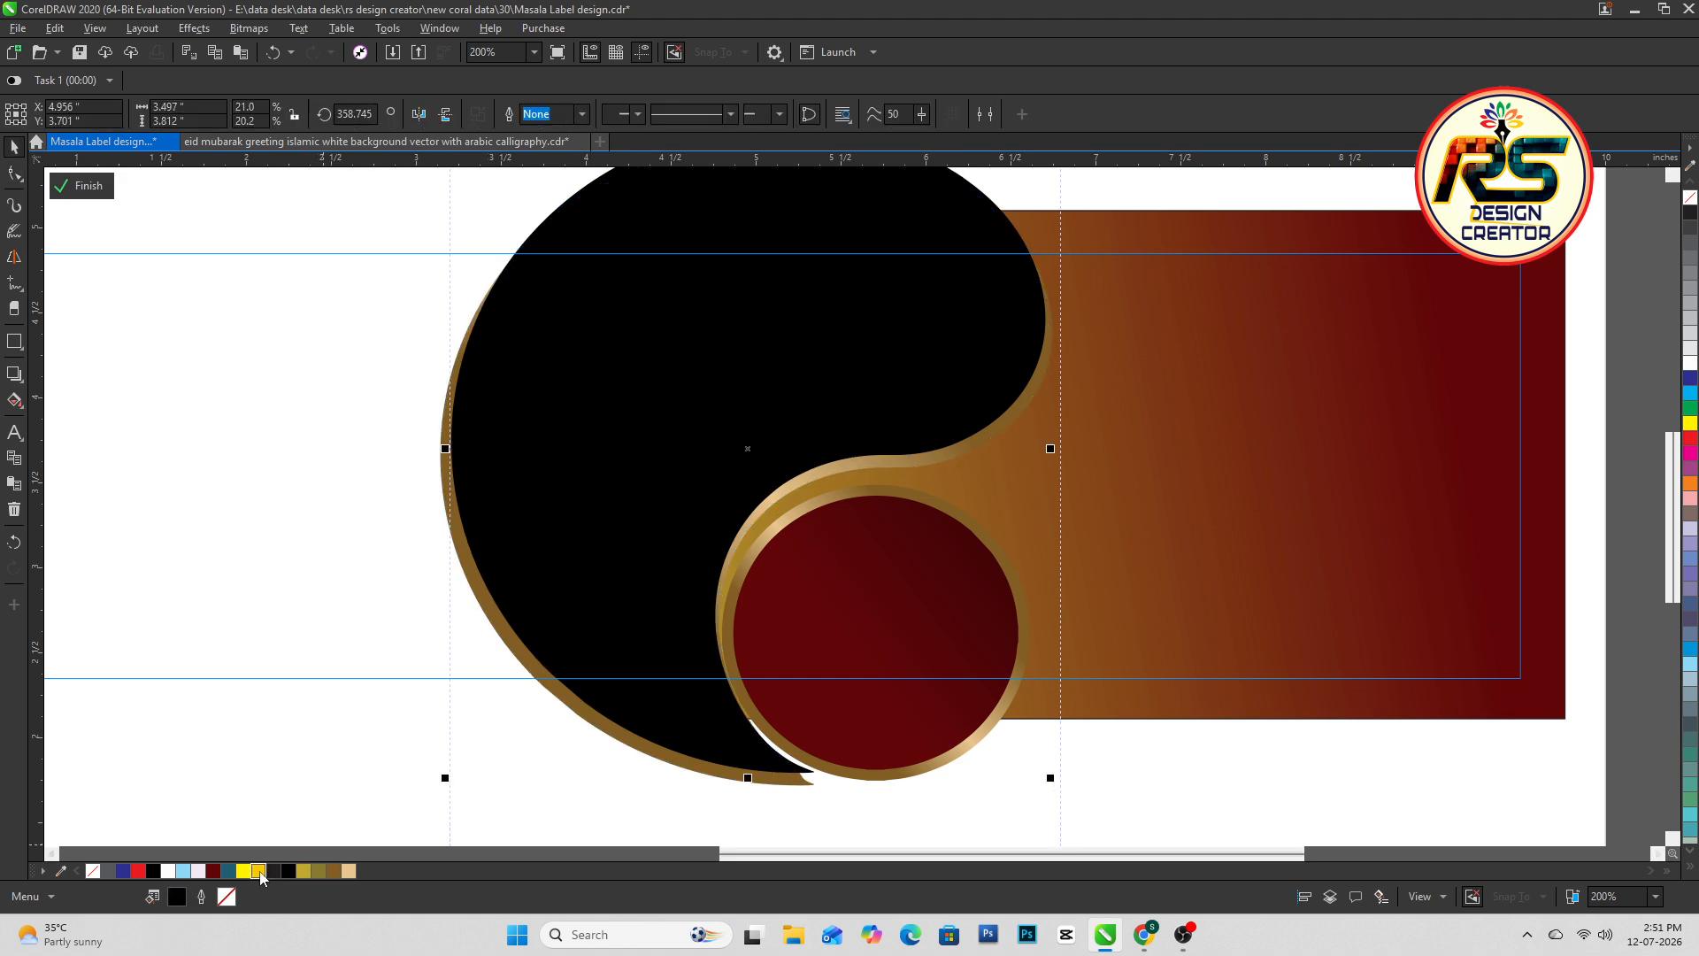
Fill the black curved shape with a diagonal linear gradient from red at the upper right to black at the lower left
click(258, 872)
click(138, 872)
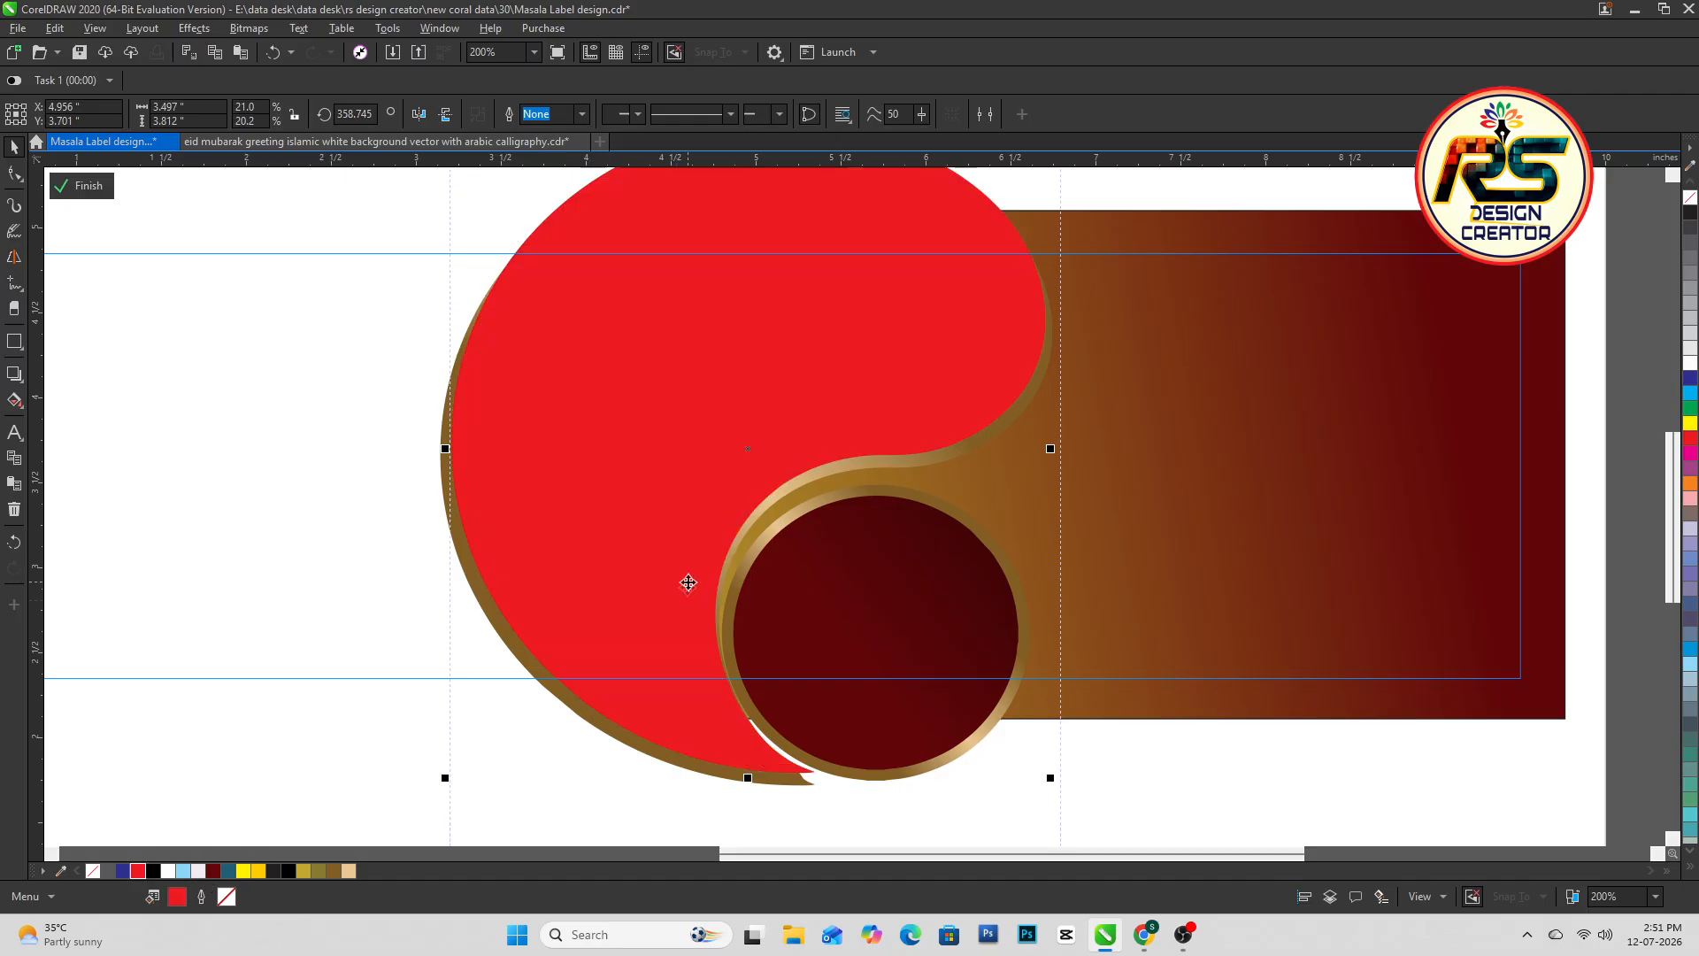
key(g)
drag(754, 321, 567, 692)
click(288, 872)
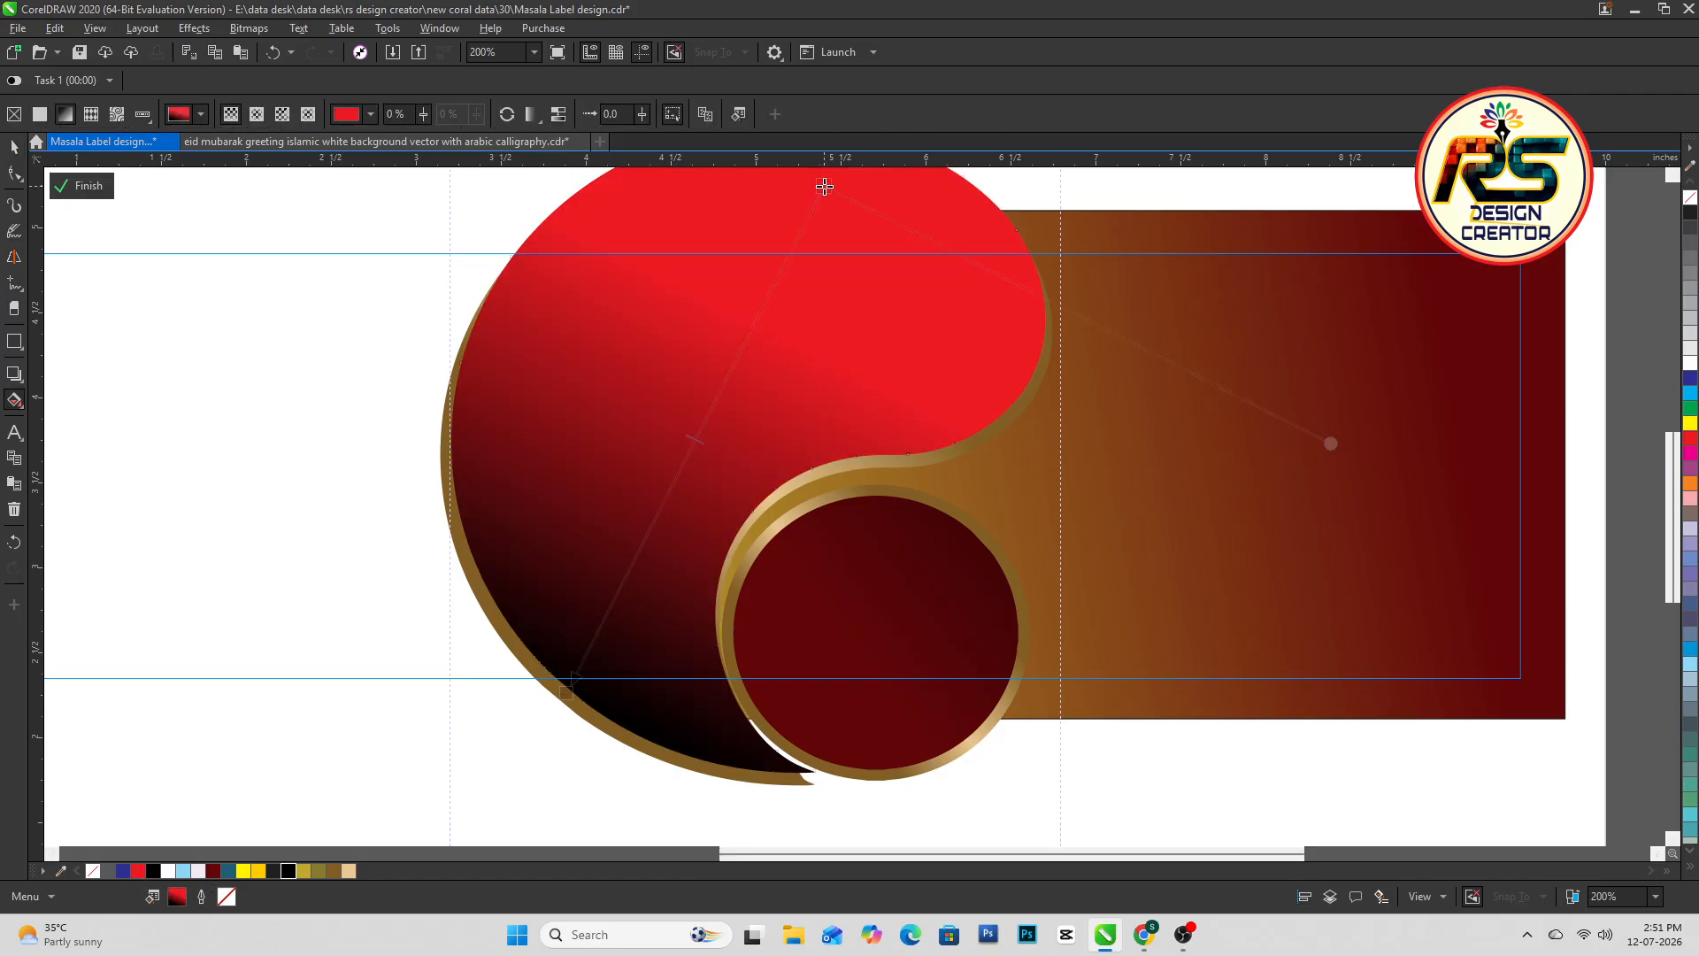
scroll(615, 521, down, 1)
drag(592, 605, 507, 772)
drag(720, 354, 811, 220)
key(space)
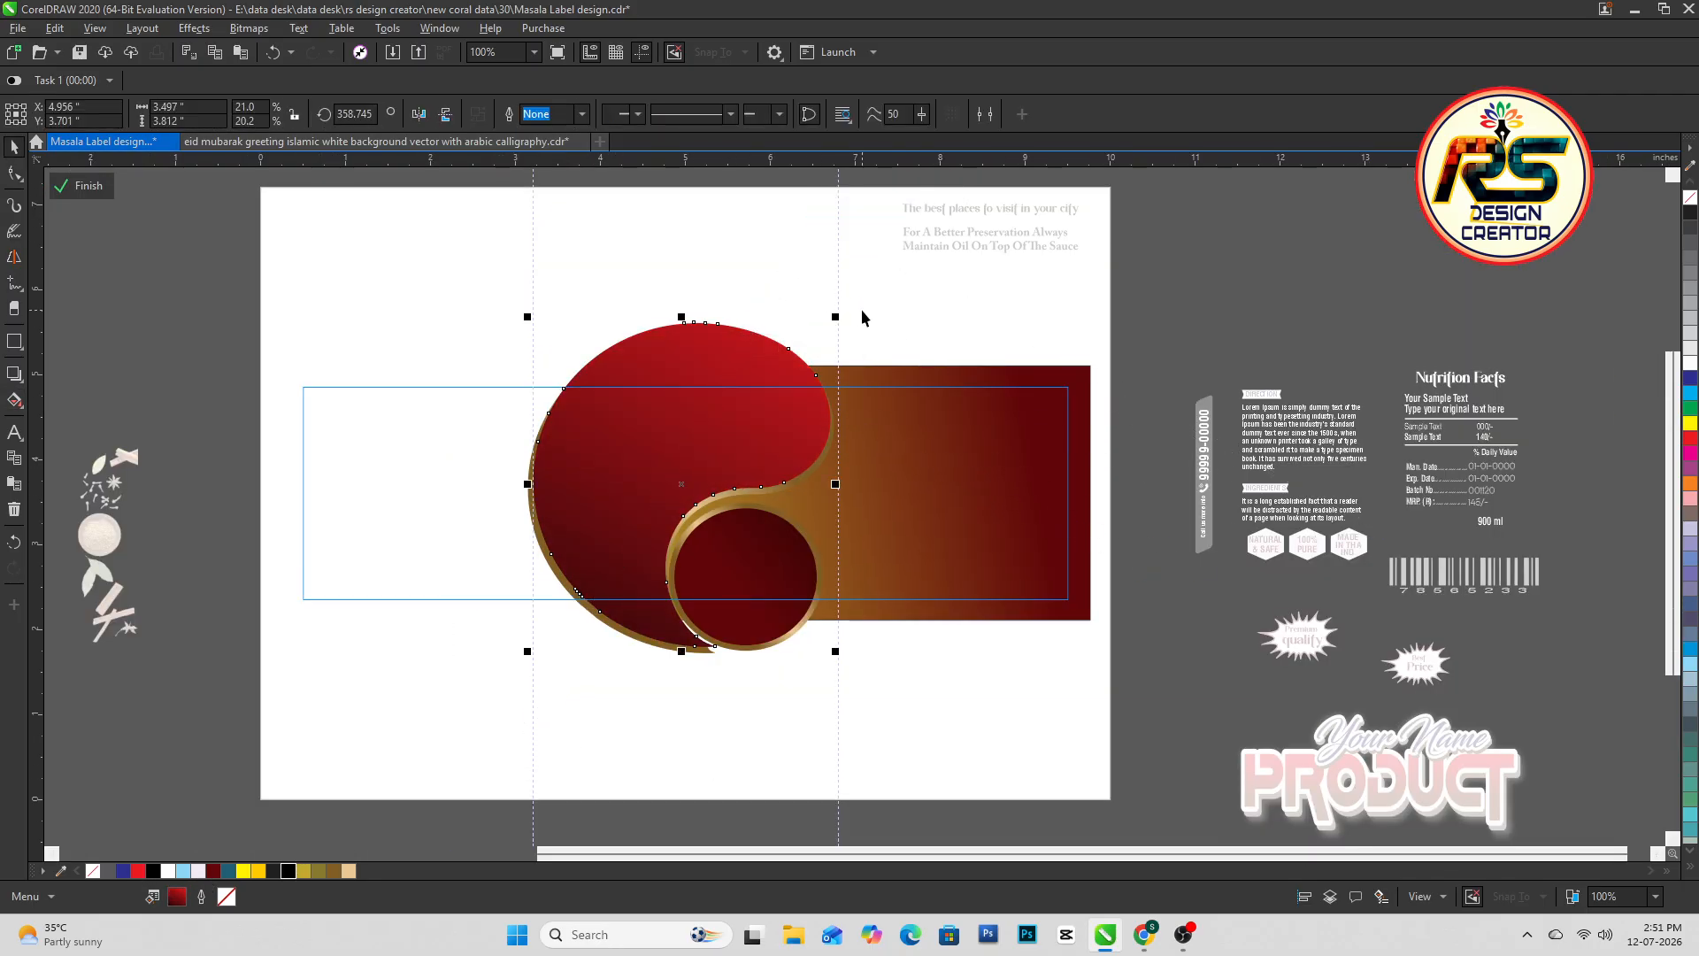
Change the gradient's red end to cyan, extend that end farther to the upper right and leave the PowerClip contents
scroll(659, 443, up, 1)
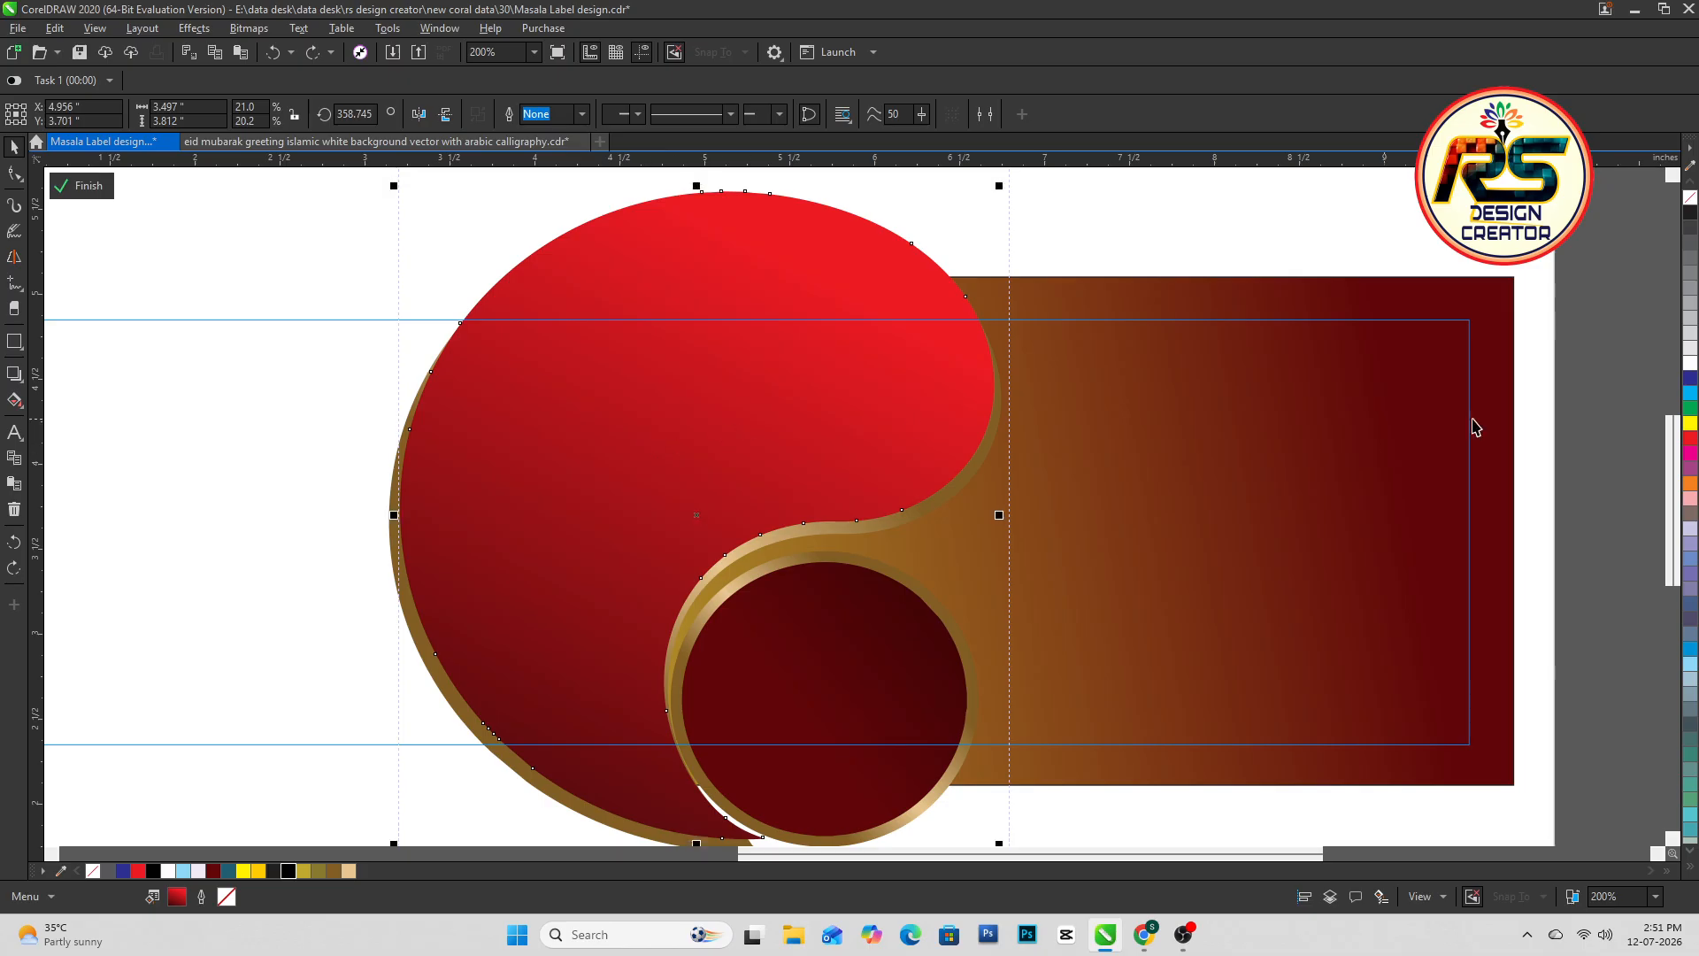
click(1690, 395)
key(F11)
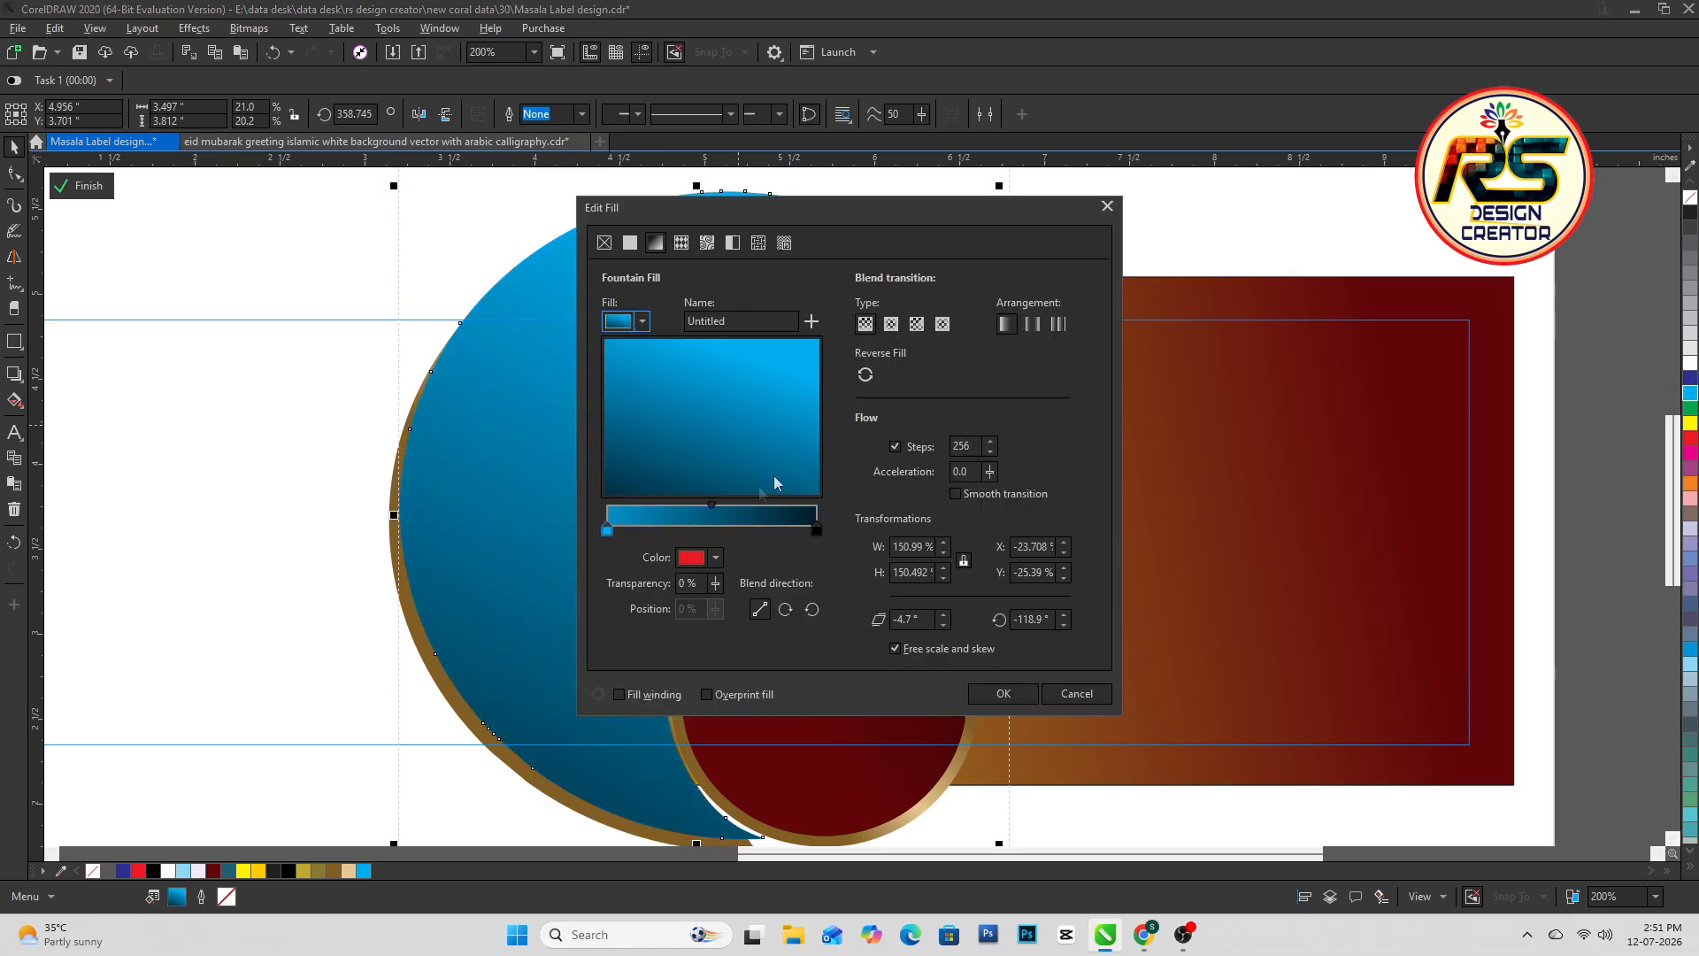
click(1009, 693)
key(g)
scroll(625, 570, down, 1)
drag(726, 350, 838, 251)
key(space)
ctrl+click(779, 292)
Move the "Your Name PRODUCT" logo onto the label's middle panel and bring it in front of the label
drag(1386, 772, 686, 469)
scroll(687, 469, up, 1)
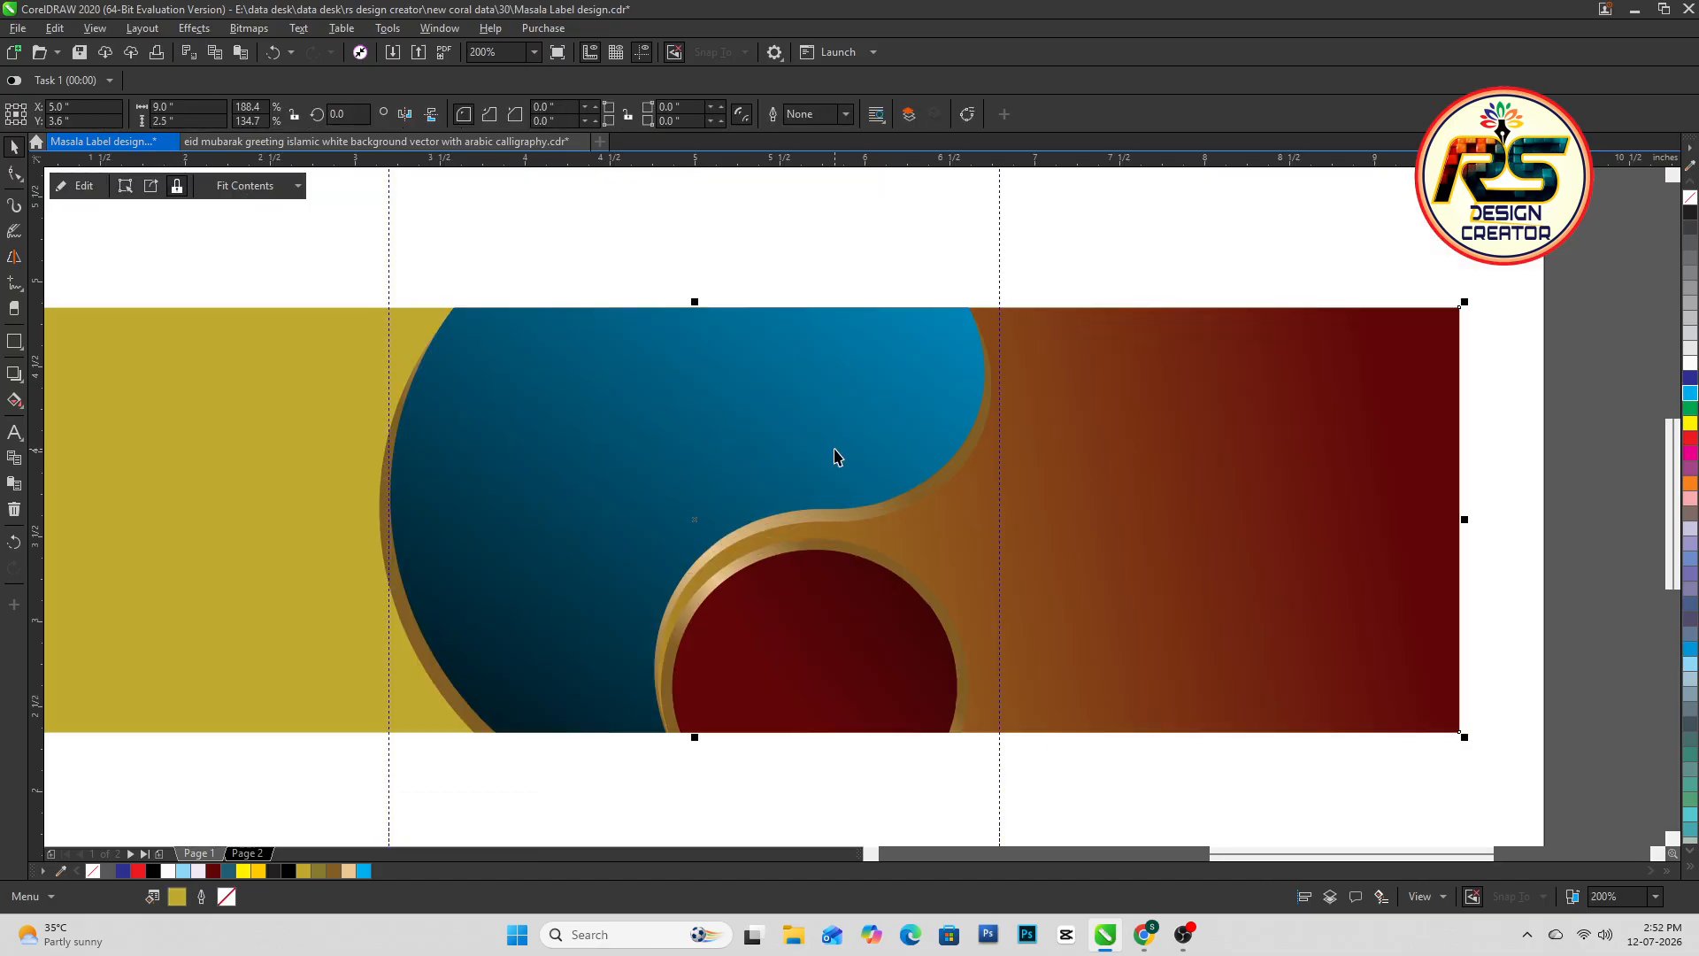
scroll(835, 451, down, 1)
scroll(857, 470, up, 2)
scroll(856, 470, down, 2)
alt+click(895, 513)
click(941, 428)
drag(1070, 375, 667, 563)
scroll(667, 563, down, 1)
scroll(835, 538, up, 1)
click(947, 506)
drag(591, 409, 929, 589)
key(shift+Page_Down)
key(shift+Page_Up)
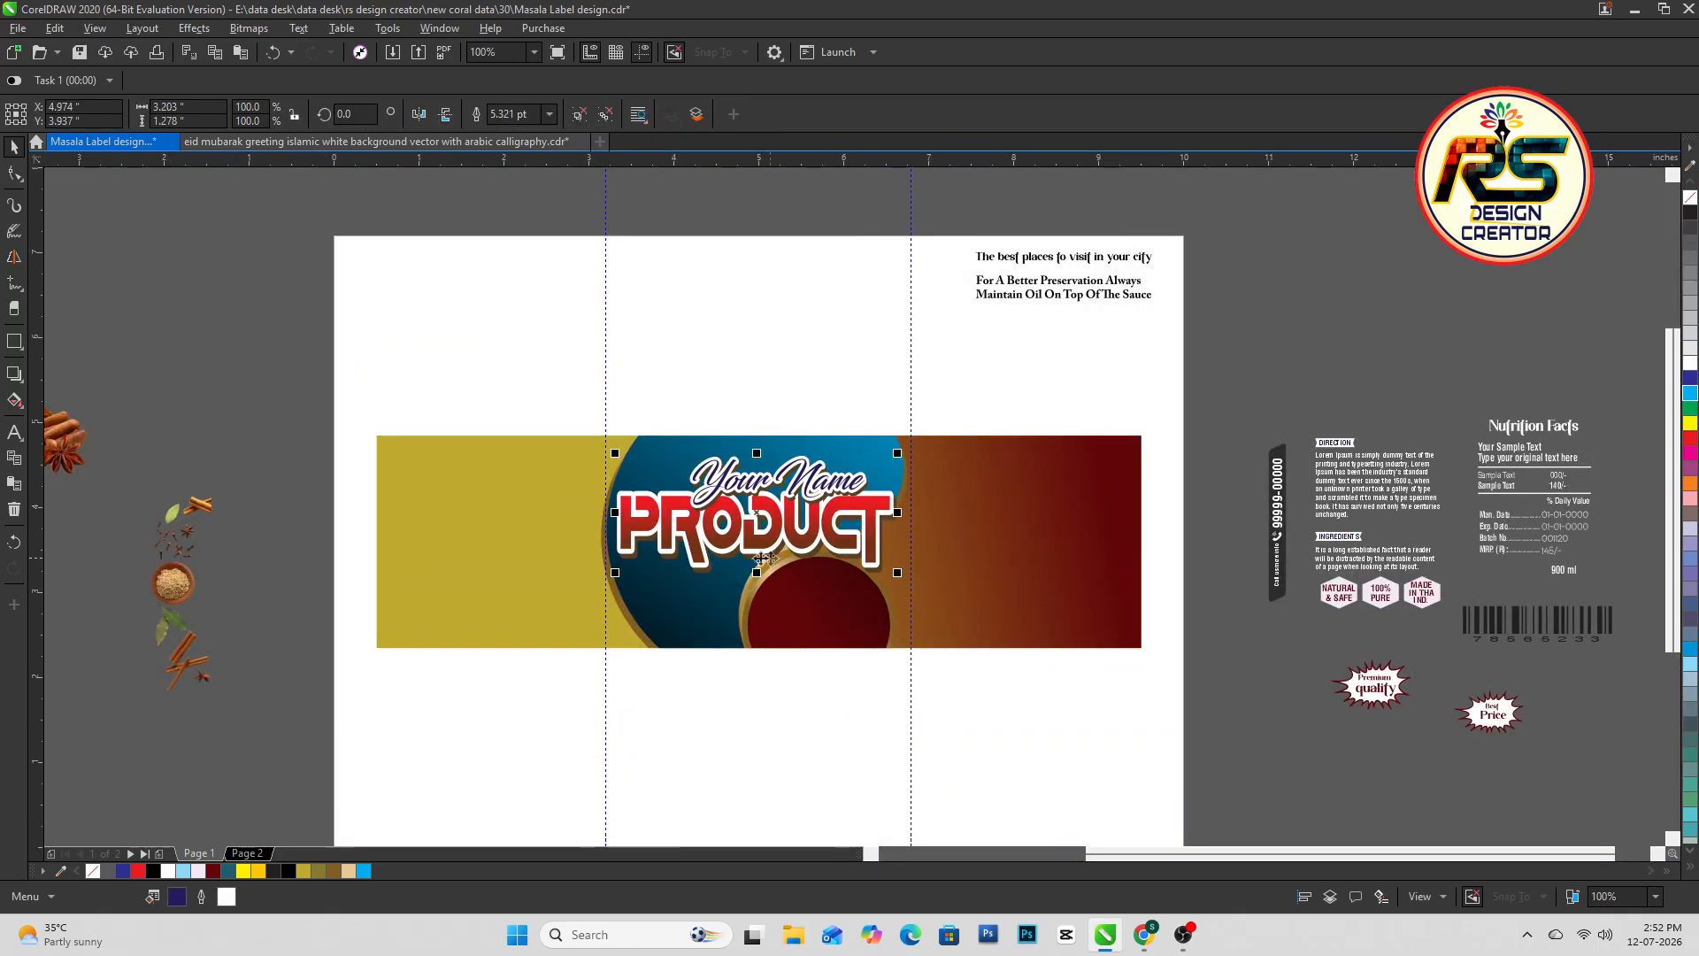
Scale the product logo down slightly and centre it horizontally on the label's middle panel, nudging it slightly left
scroll(813, 537, up, 1)
click(885, 177)
drag(874, 460, 885, 449)
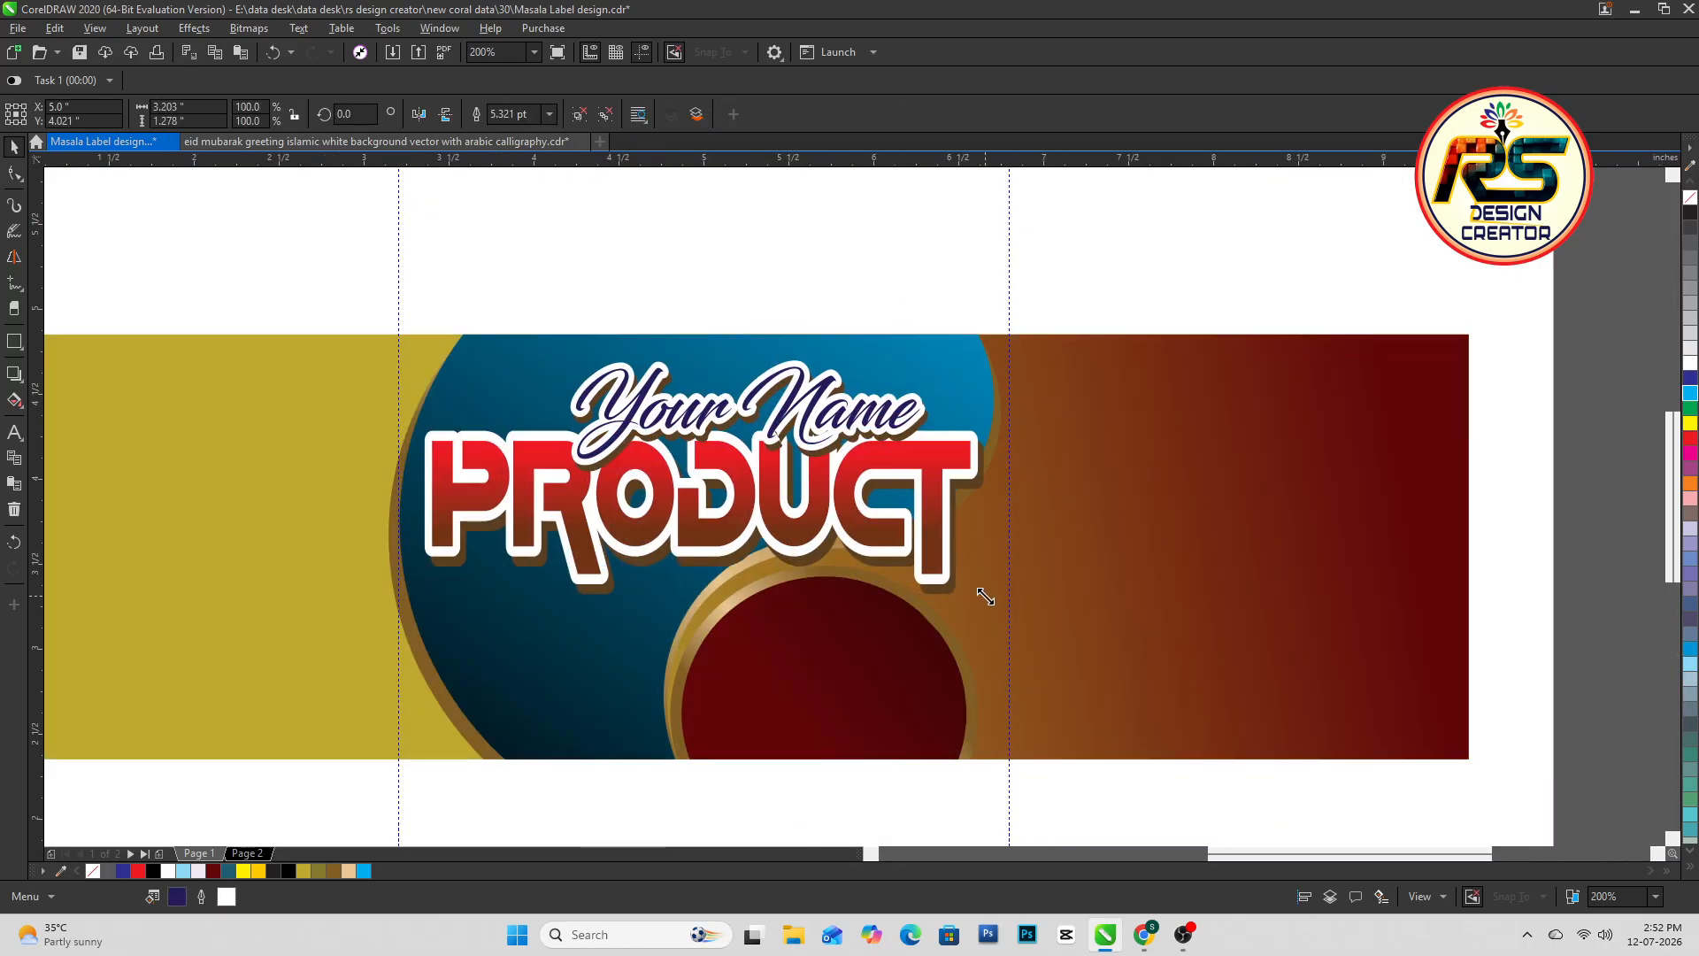
drag(983, 592, 969, 586)
shift+click(1059, 546)
key(c)
click(813, 471)
key(Left)
Inside the blue curved shape's PowerClip contents, give the shape copy no fill and a 4.0 pt golden-yellow outline
double_click(900, 342)
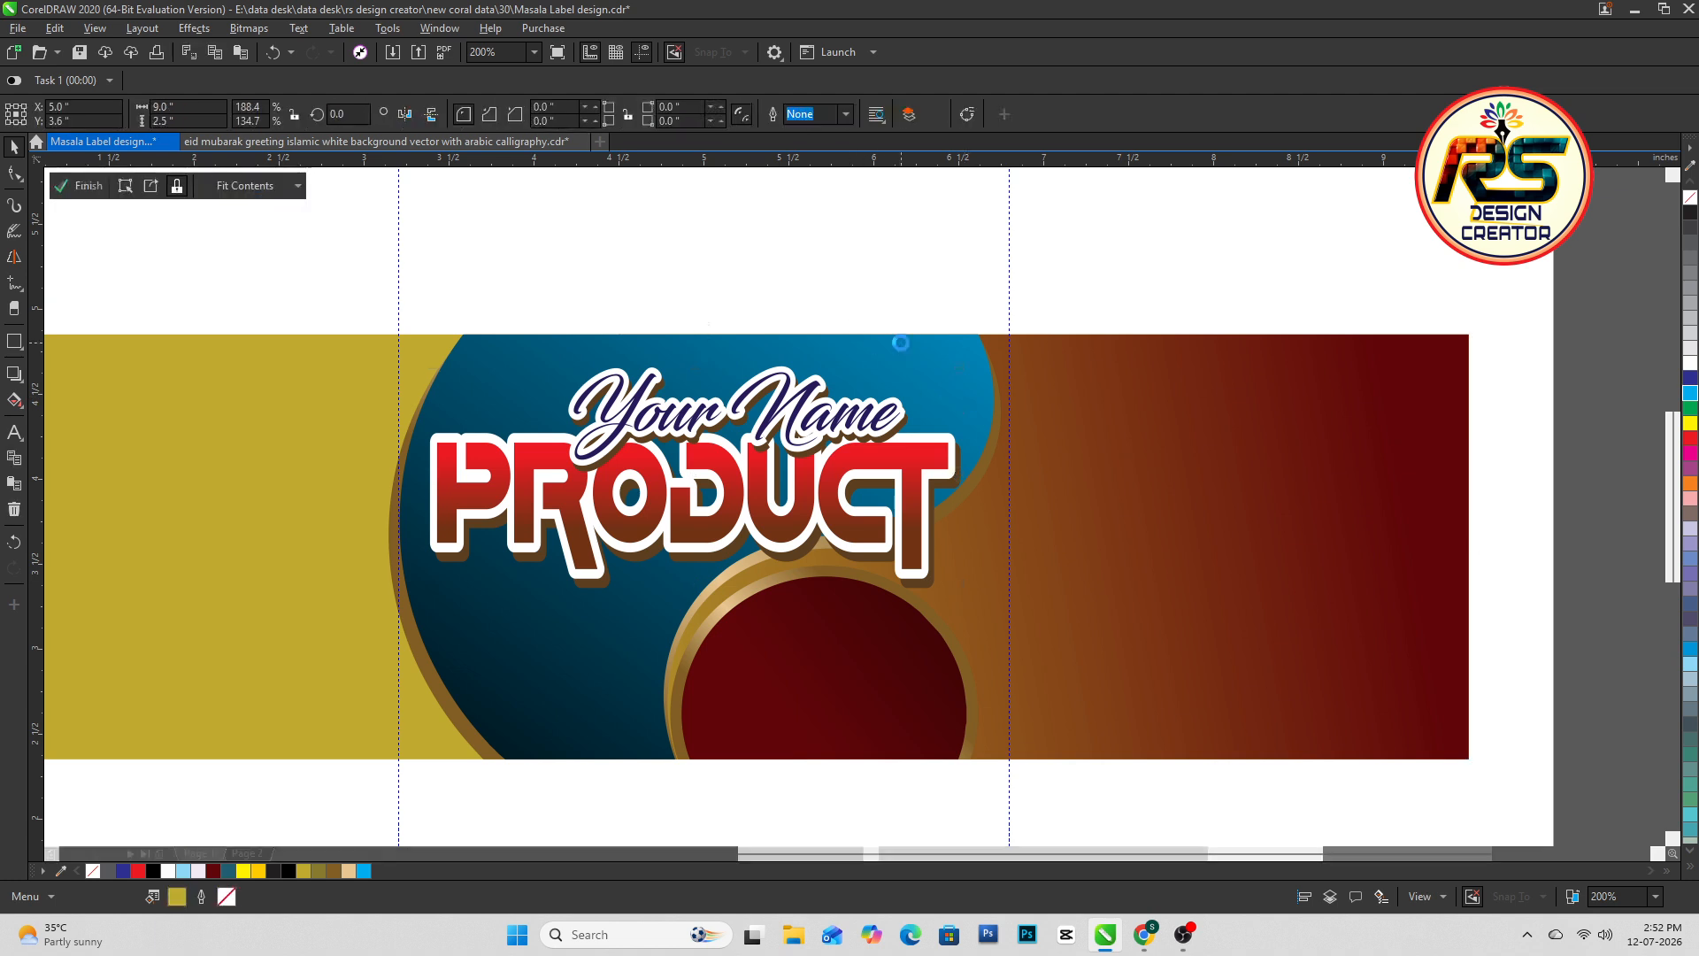
drag(493, 458, 936, 429)
key(ctrl+z)
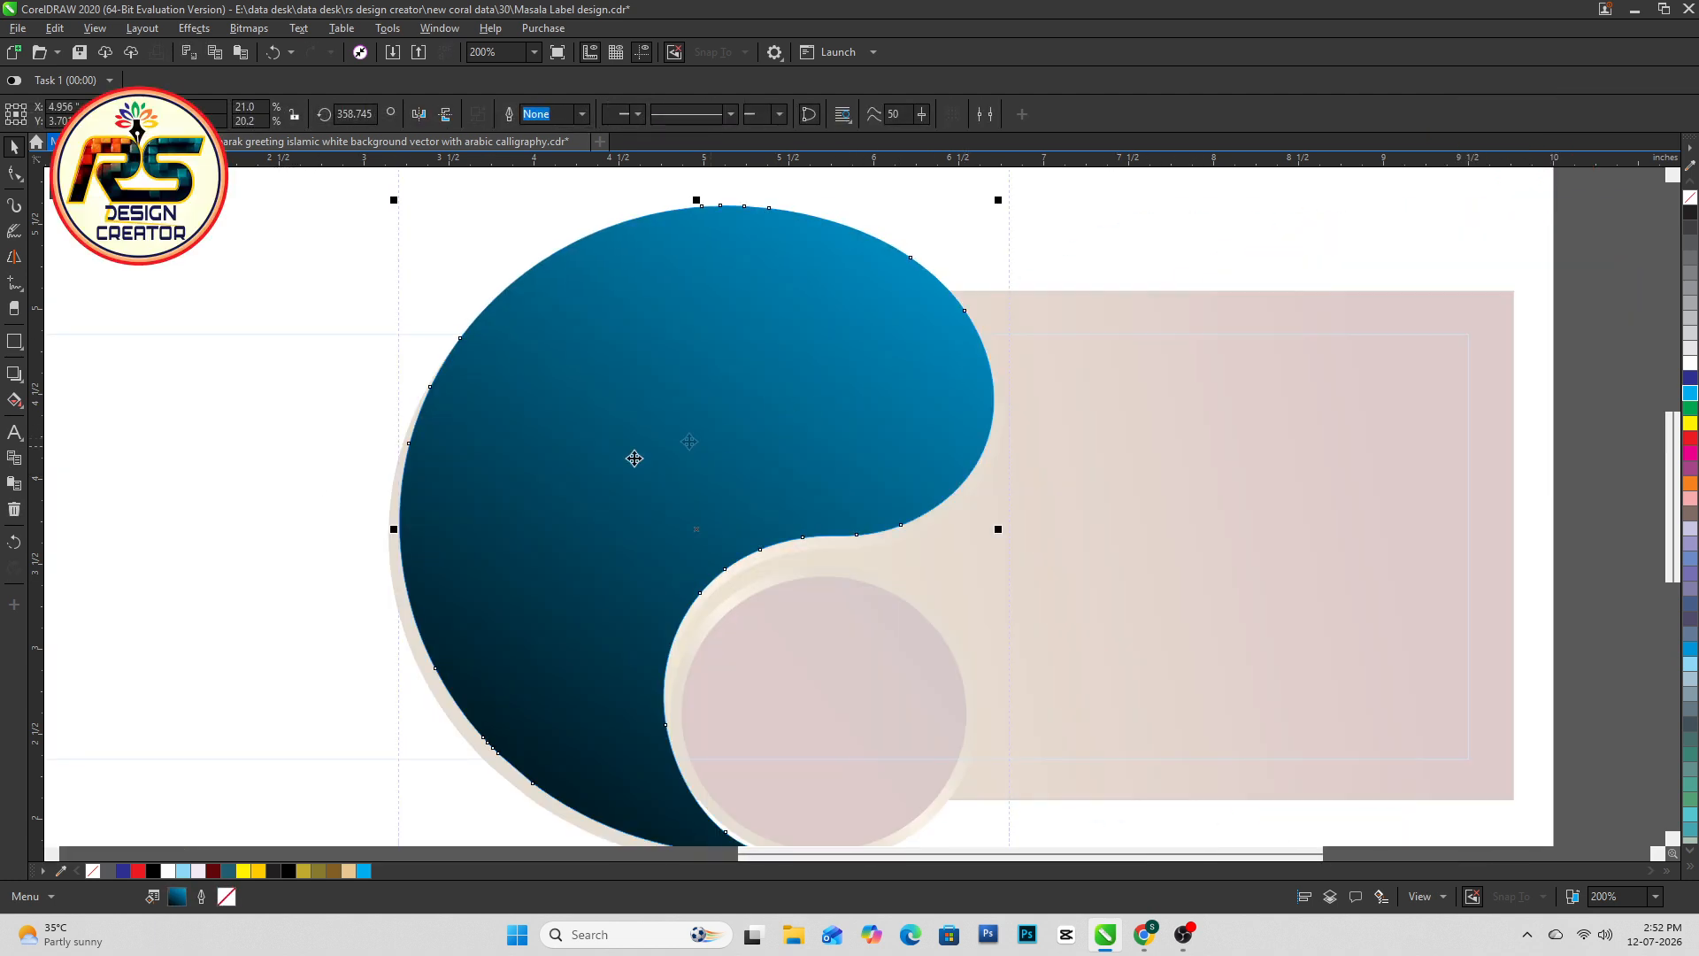
click(90, 867)
click(582, 114)
click(518, 269)
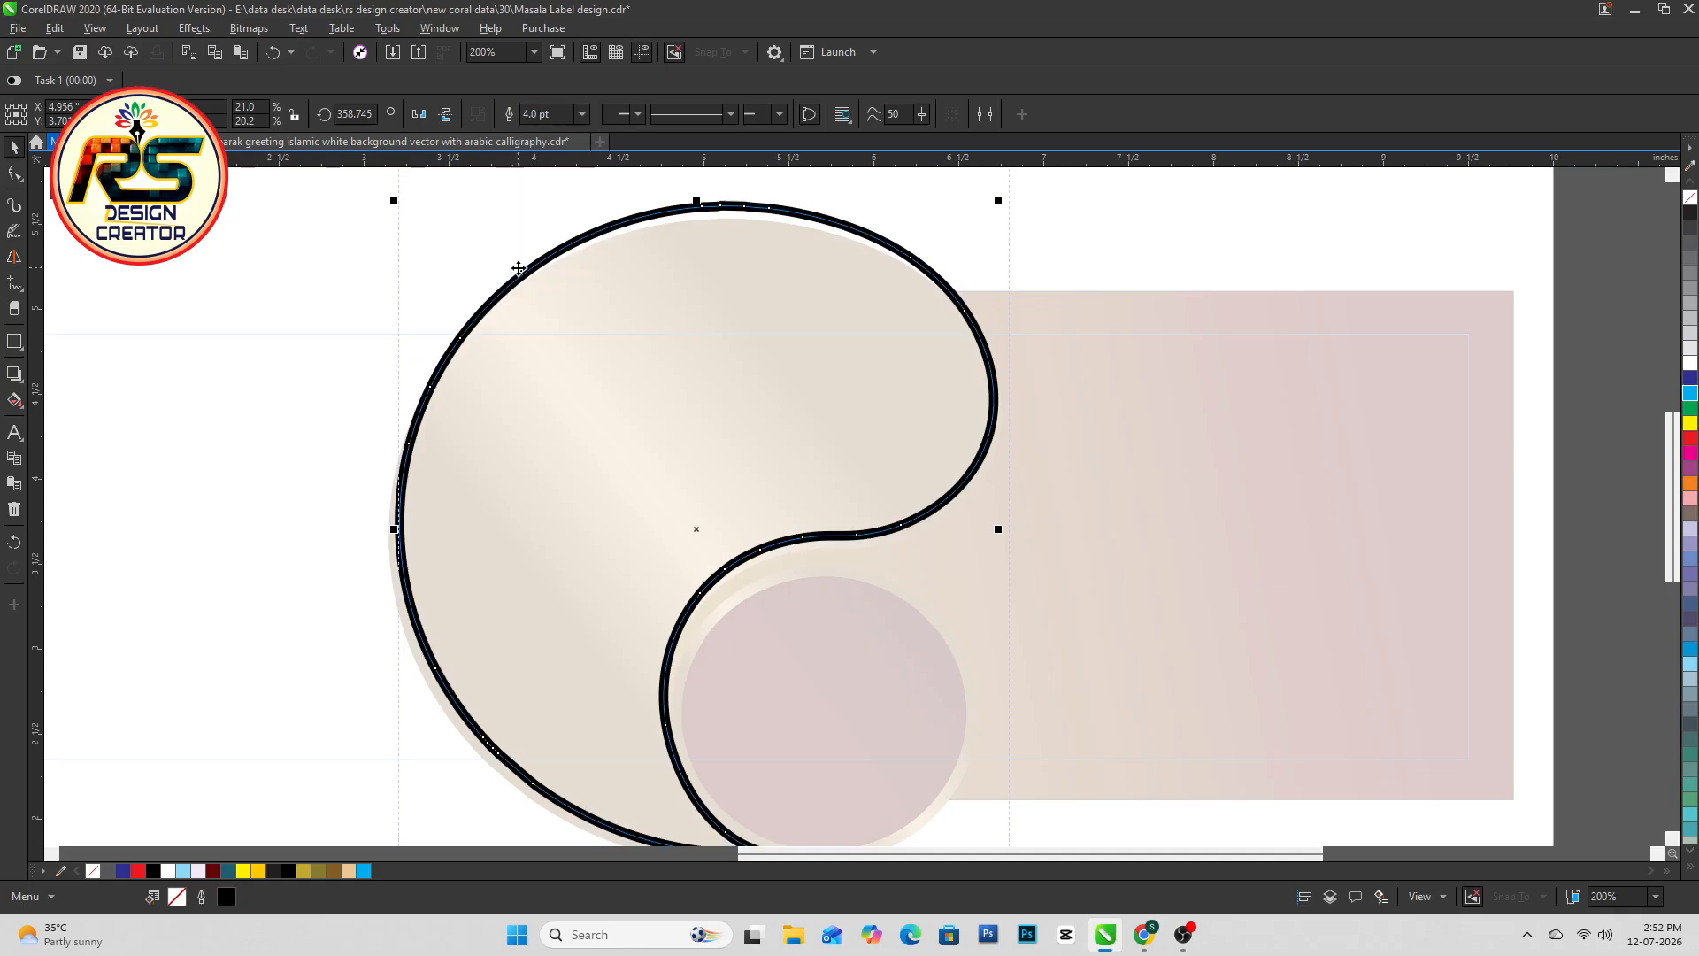
right_click(285, 870)
right_click(257, 869)
click(256, 629)
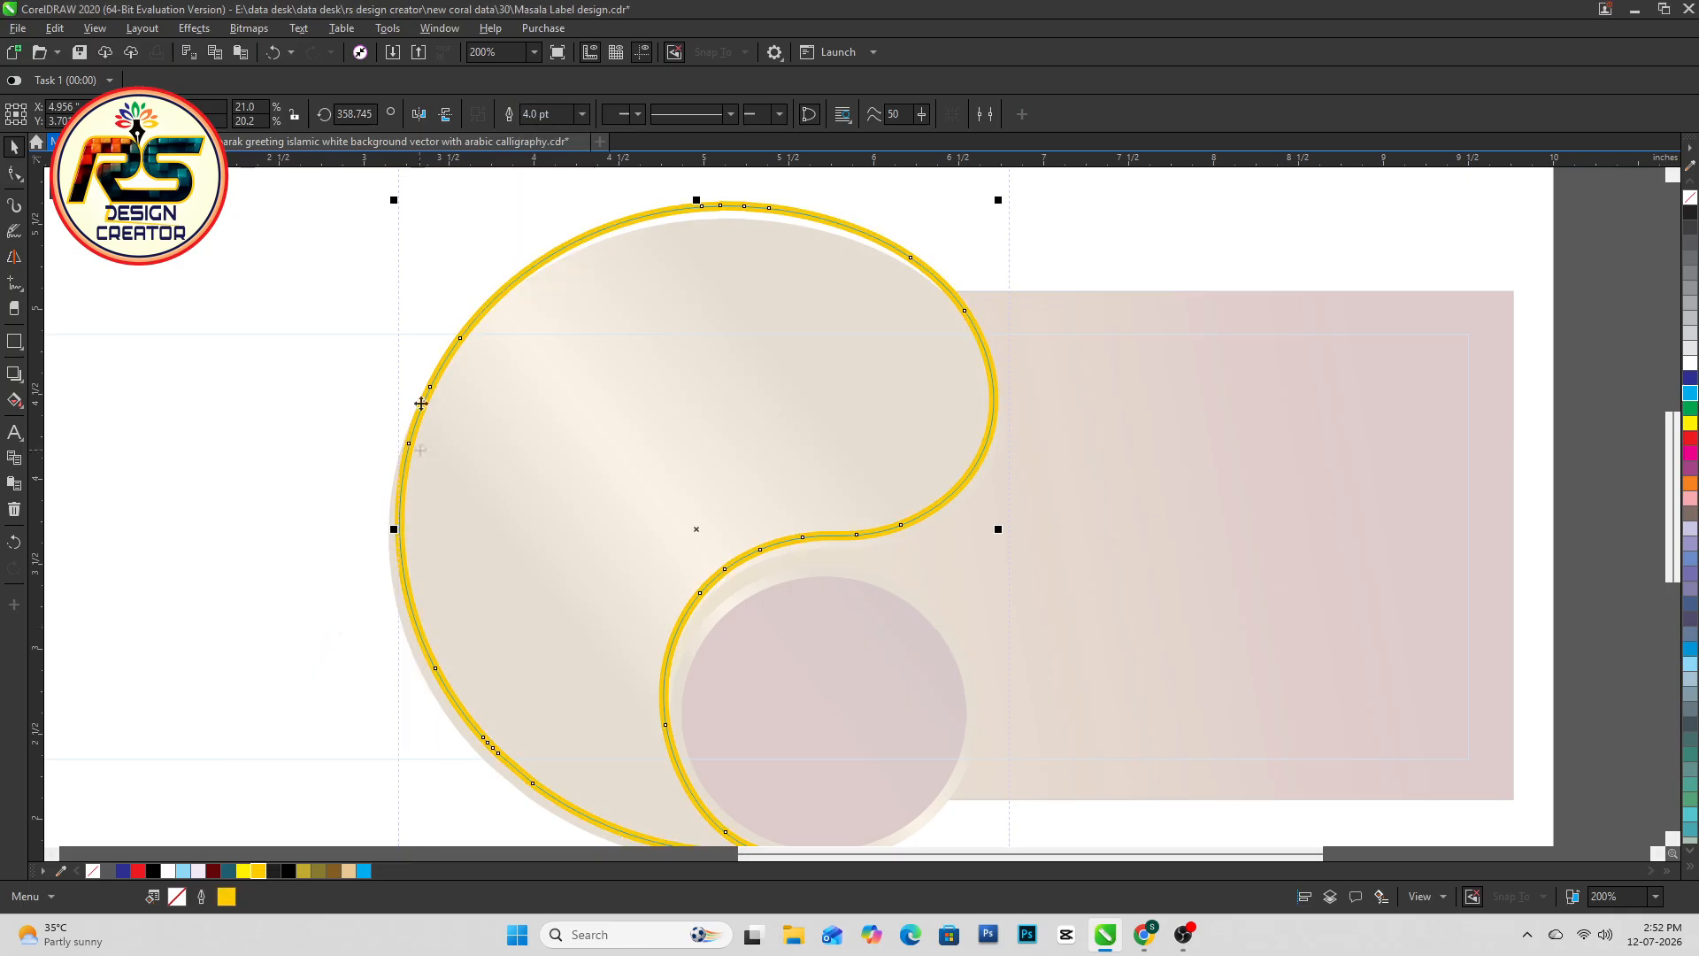
Blur the yellow outline into a soft inner glow and leave the blue shape's contents
click(194, 27)
mouse_move(265, 135)
click(376, 156)
click(960, 494)
ctrl+click(1155, 259)
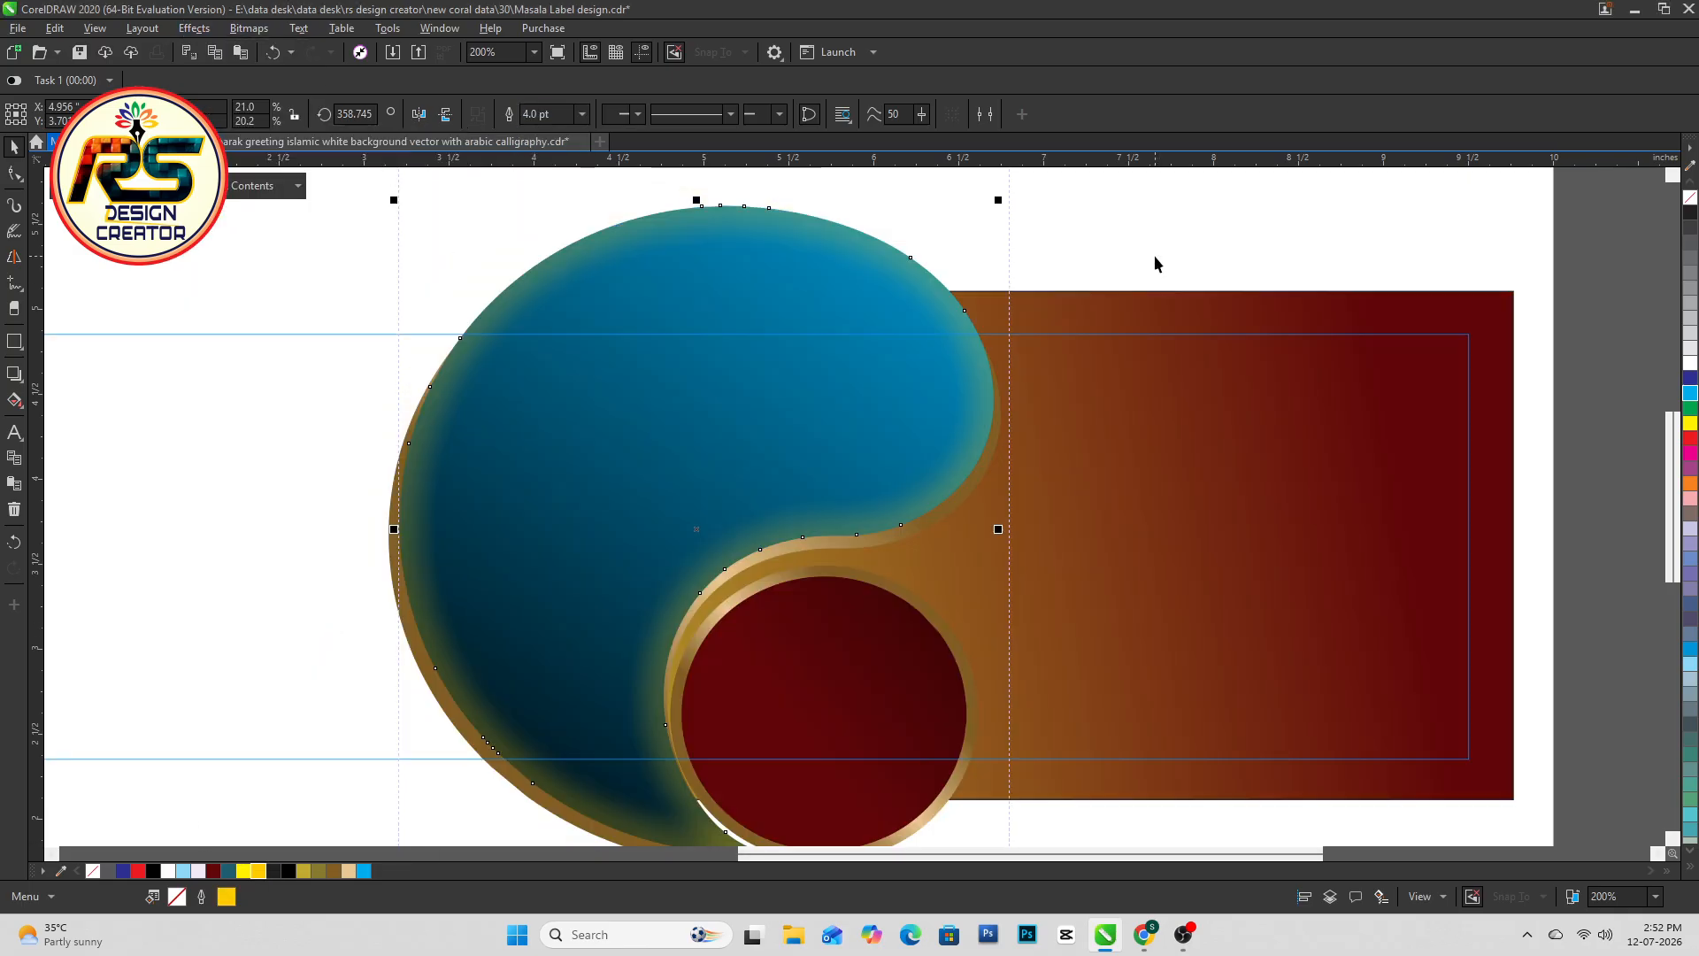
Reopen the blue shape's contents and recolour the blurred inner outline black
click(288, 875)
key(ctrl+z)
ctrl+click(944, 448)
click(983, 439)
ctrl+click(985, 438)
drag(984, 437, 982, 454)
key(ctrl+z)
right_click(285, 869)
click(352, 634)
ctrl+click(301, 611)
Reopen the blue shape's contents, shift the black blurred outline slightly and leave both PowerClip levels
ctrl+click(944, 421)
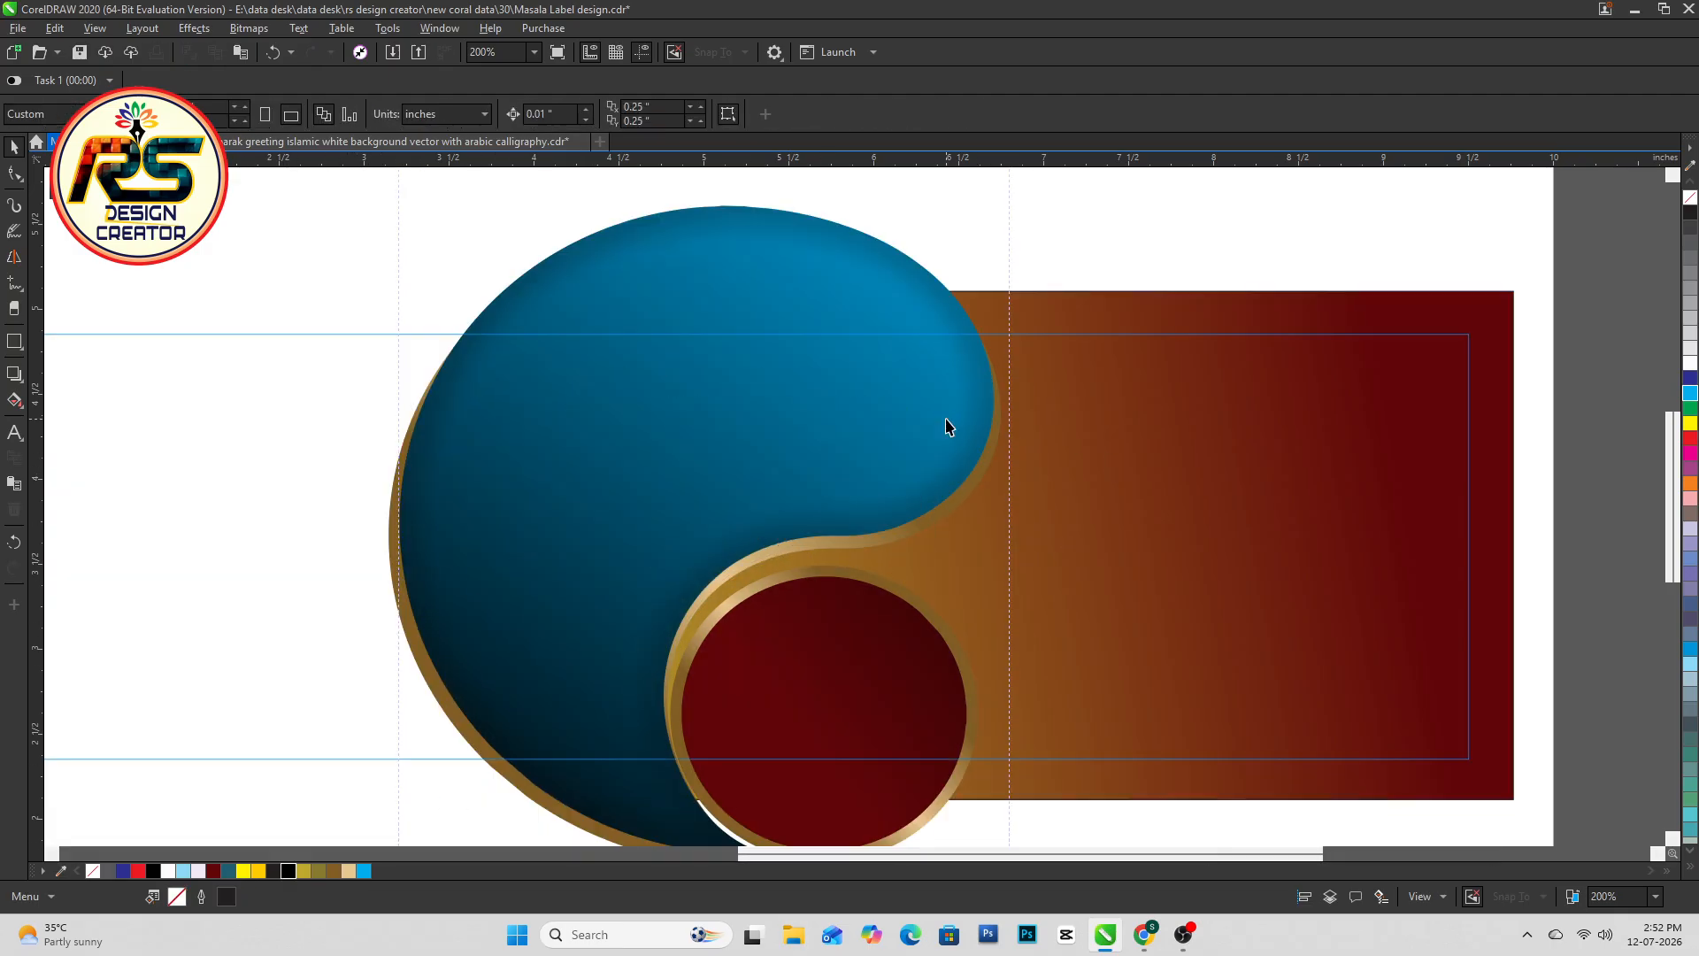
ctrl+click(933, 418)
click(964, 414)
drag(980, 420, 984, 416)
ctrl+click(1107, 259)
ctrl+click(1111, 257)
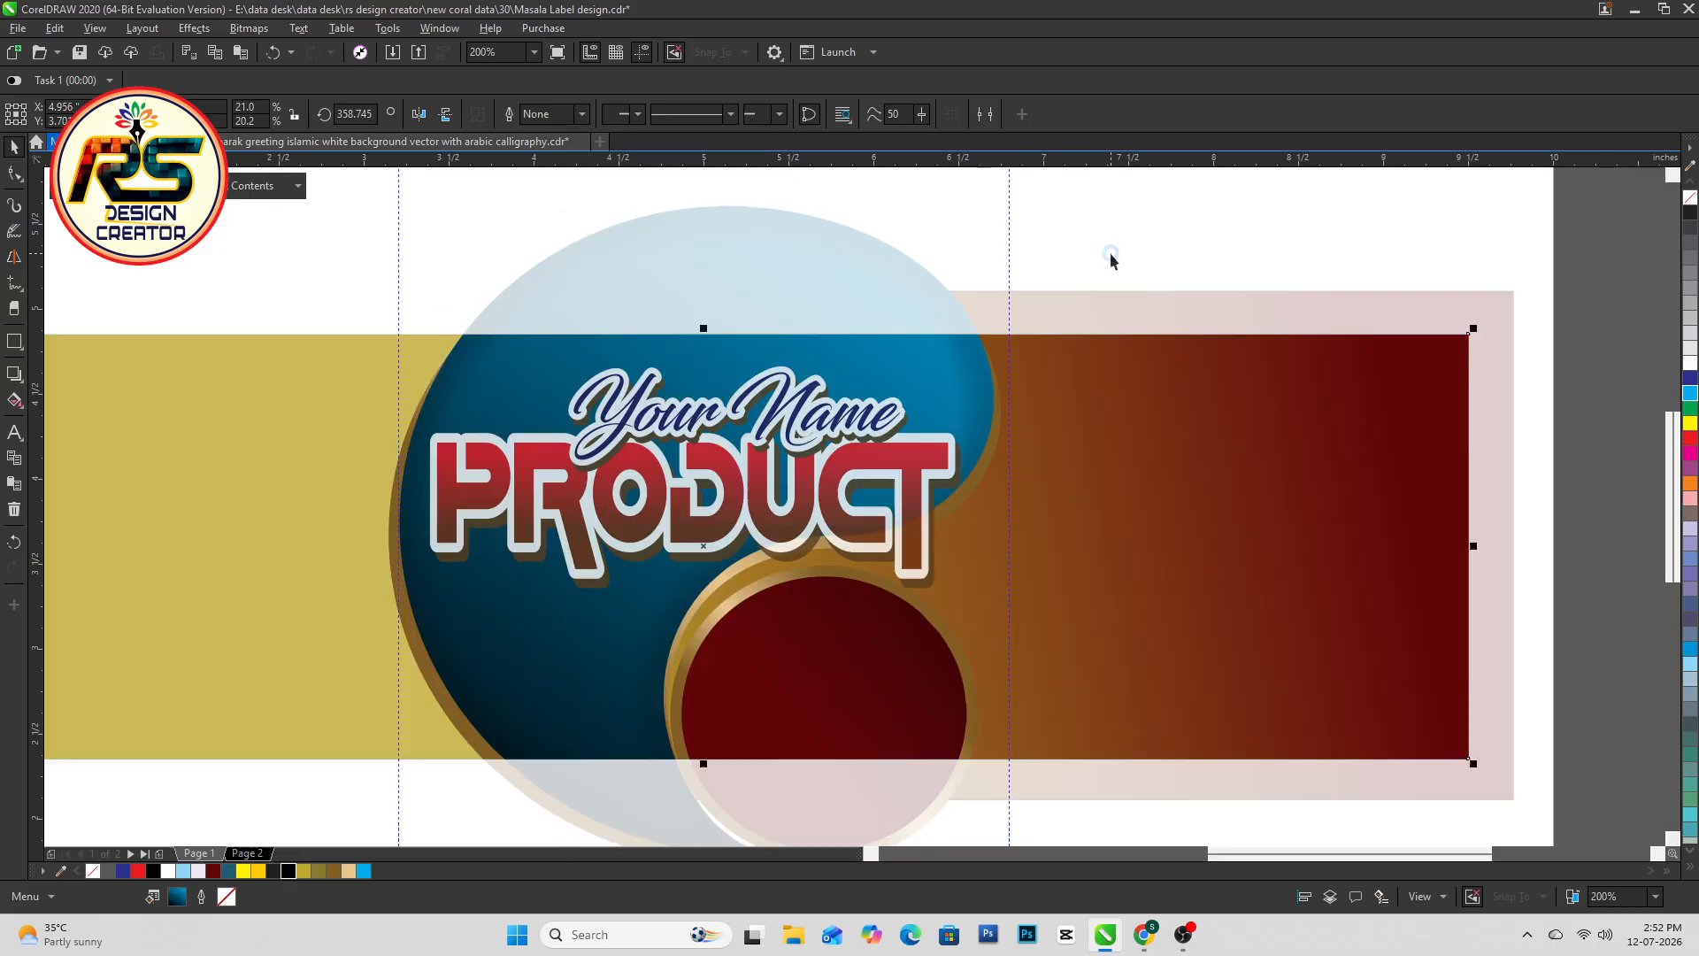
Reopen the label's PowerClip contents and add a drop shadow to the gold curved shape
scroll(850, 389, down, 1)
scroll(788, 493, up, 1)
shift+click(937, 310)
scroll(965, 259, down, 1)
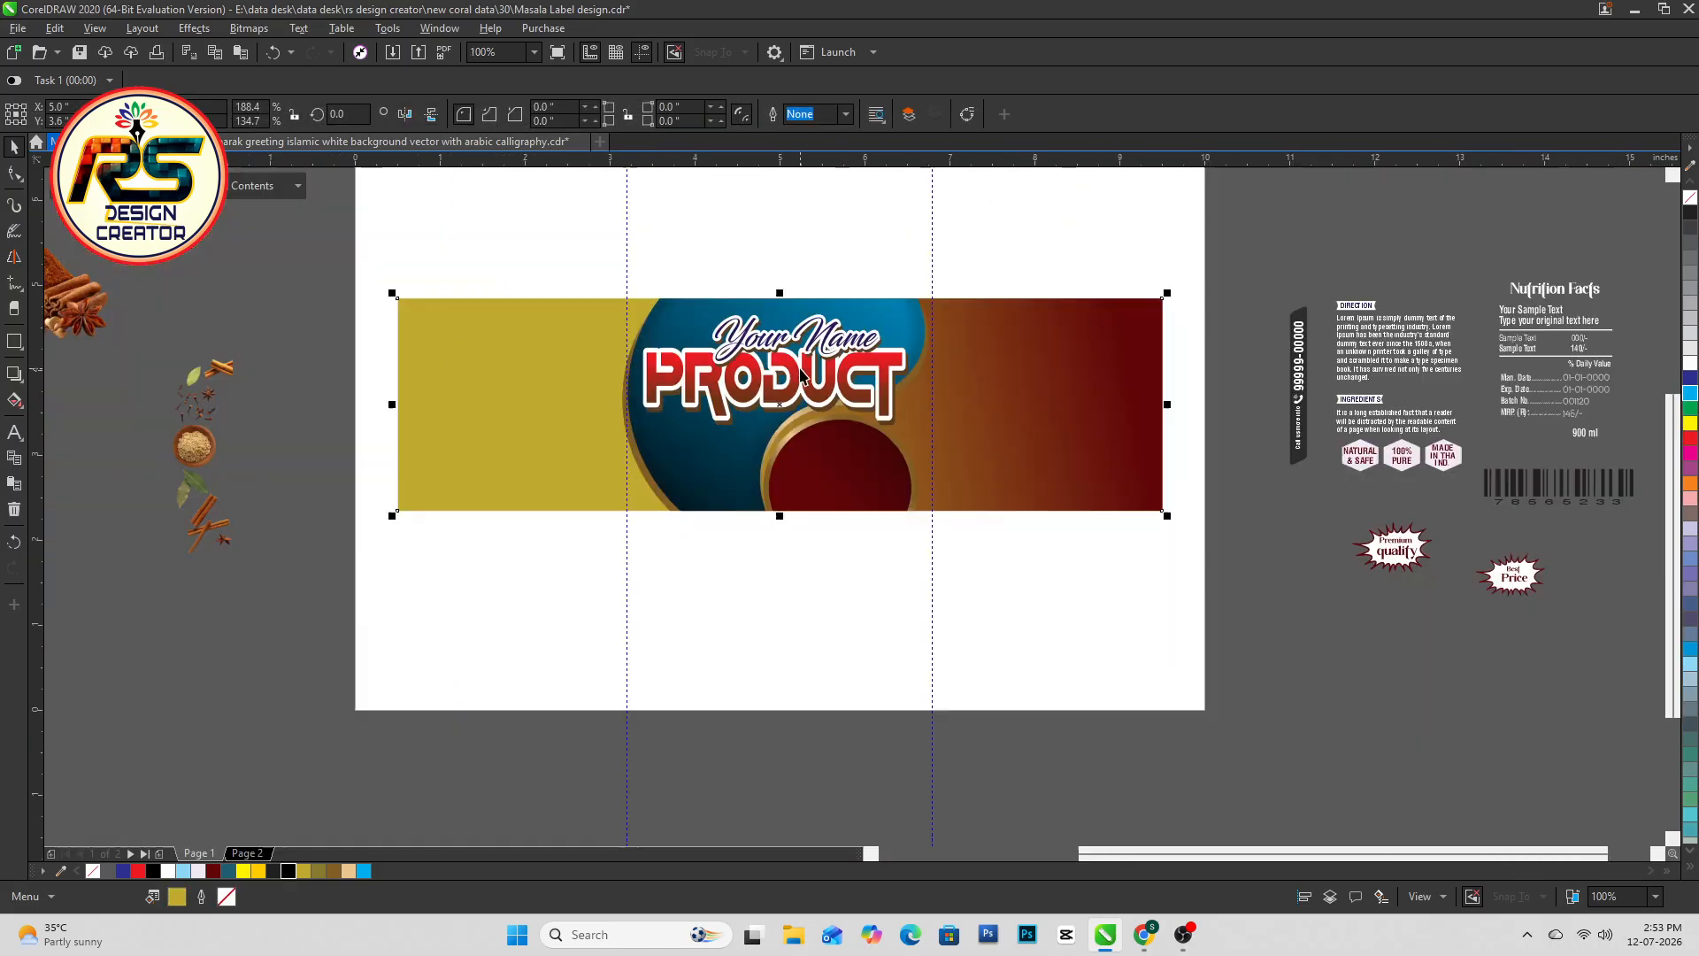
ctrl+click(1024, 387)
click(701, 484)
click(746, 398)
key(g)
key(space)
click(14, 374)
drag(767, 301, 775, 577)
Set the shadow's opacity to 80 and feathering to 10, and leave the PowerClip contents
click(820, 113)
click(800, 125)
text(80)
key(Tab)
text(10)
key(Tab)
key(space)
ctrl+click(575, 211)
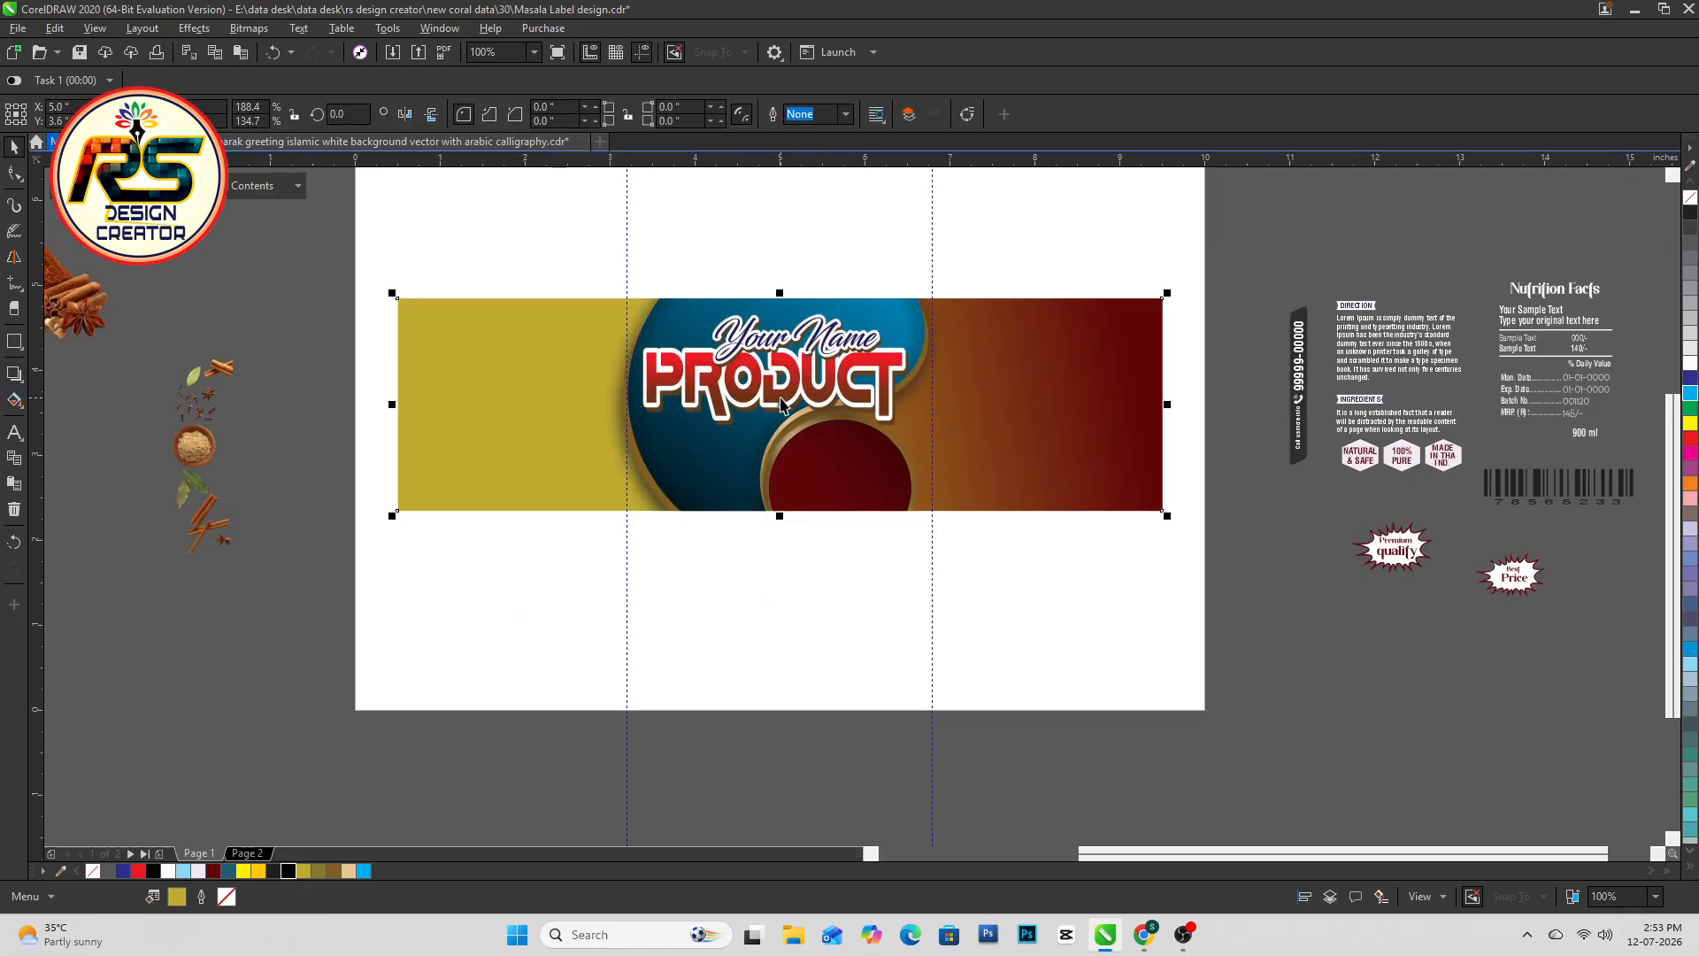
Centre the product logo horizontally on the label and save the file
scroll(779, 375, up, 1)
click(791, 403)
shift+click(872, 255)
key(c)
key(ctrl+s)
Move the product logo slightly down on the middle panel and save the file
scroll(783, 331, down, 1)
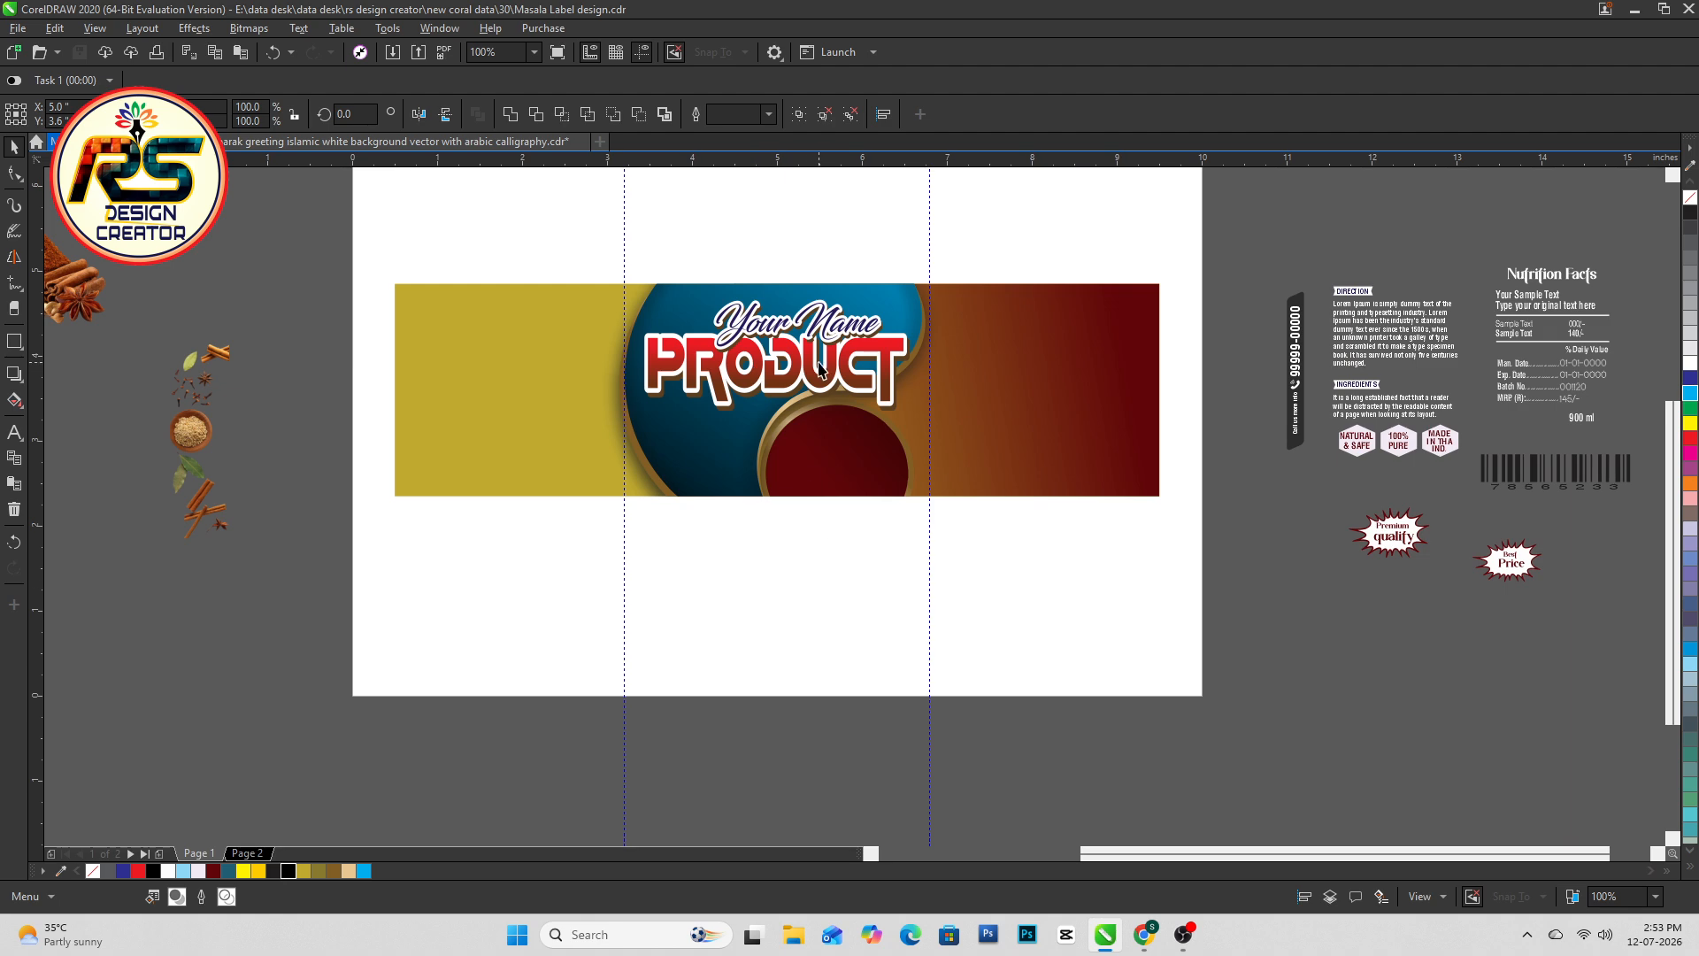
scroll(819, 370, up, 1)
scroll(789, 432, down, 1)
click(833, 390)
scroll(756, 351, up, 1)
drag(758, 372, 763, 385)
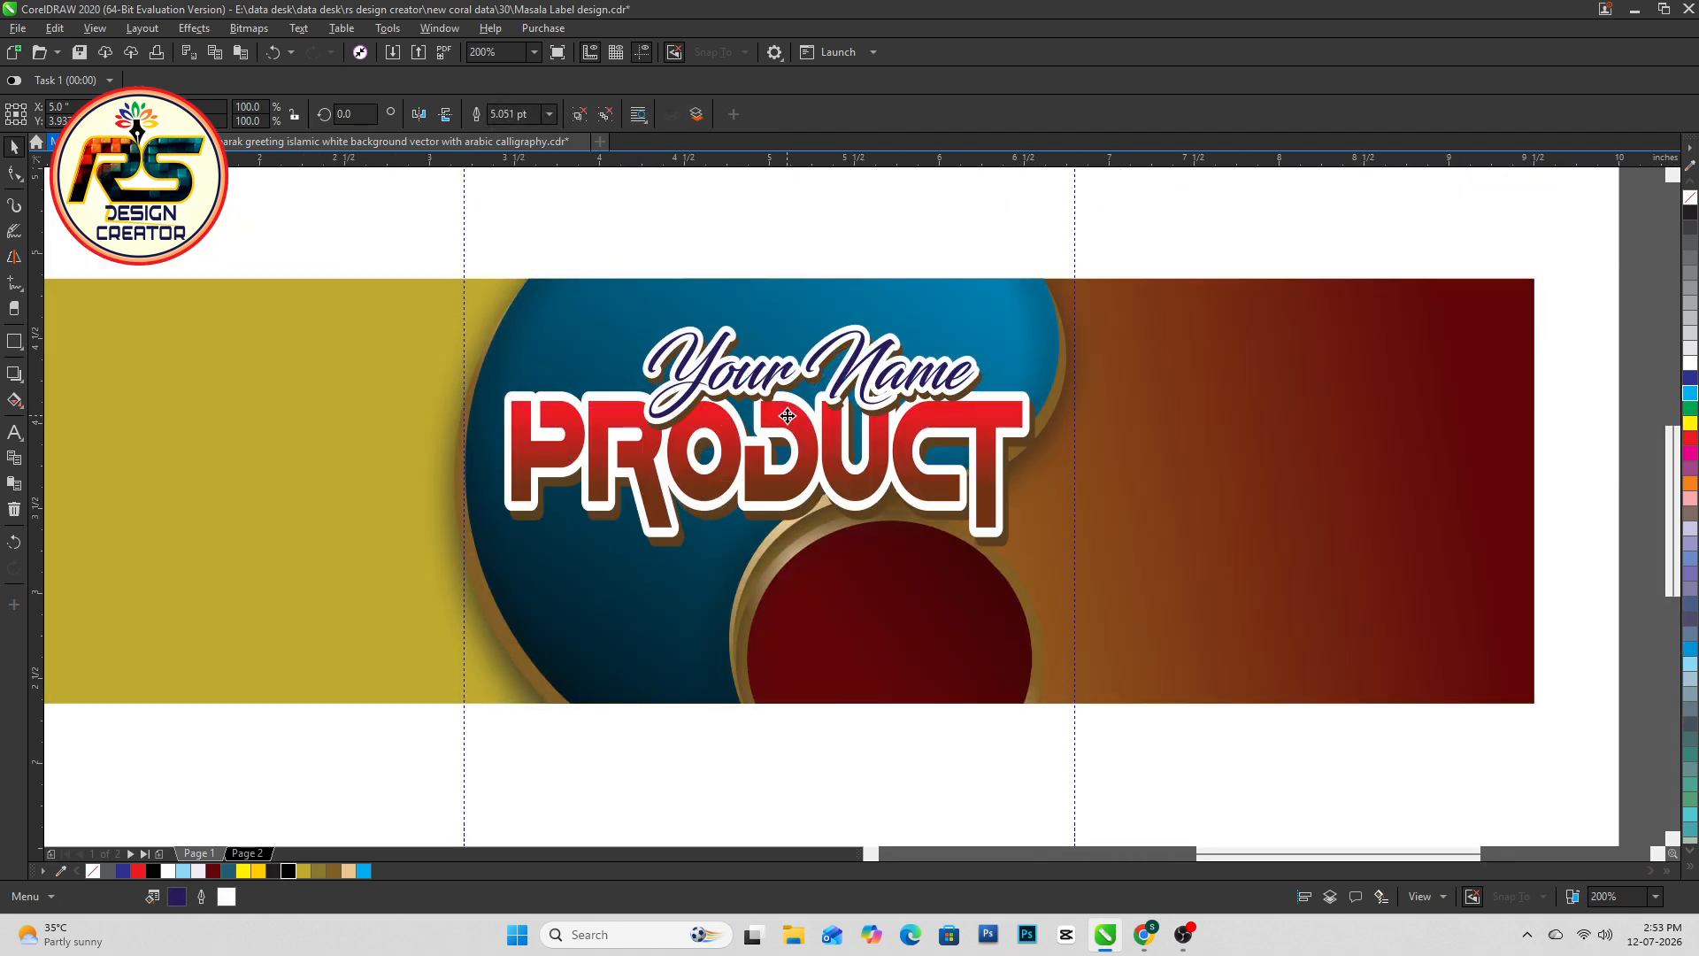
click(542, 780)
key(ctrl+s)
Place a copy of the tagline "The best places to visit in your city" just above the label's middle panel and save the file
scroll(537, 783, down, 1)
click(938, 384)
drag(957, 351, 700, 351)
right_click(671, 549)
scroll(671, 549, up, 2)
click(774, 391)
scroll(773, 430, down, 2)
key(ctrl+a)
click(769, 452)
drag(779, 411, 692, 226)
scroll(754, 452, up, 3)
scroll(634, 436, down, 2)
key(Escape)
scroll(673, 430, down, 1)
key(ctrl+s)
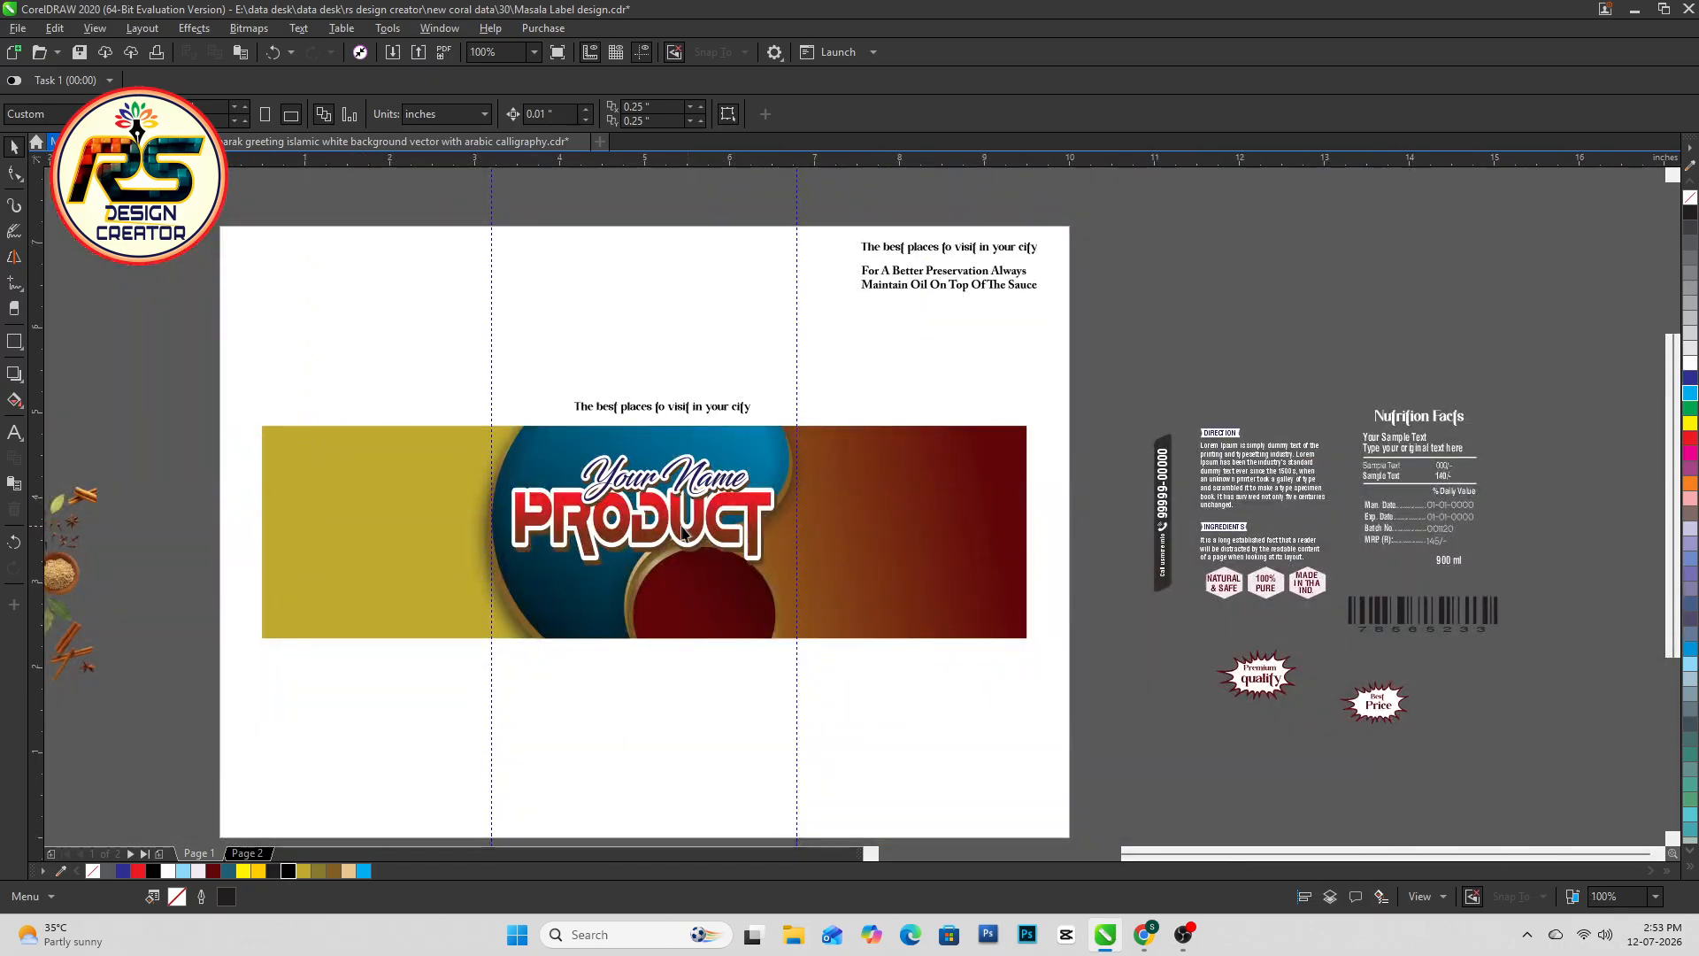
Draw a rectangle about 2.2 inches wide above the copied tagline and round its corners to about 0.159 inch
scroll(632, 496, down, 1)
scroll(588, 398, up, 1)
scroll(684, 453, up, 1)
key(F6)
drag(555, 373, 924, 464)
key(space)
scroll(744, 371, up, 1)
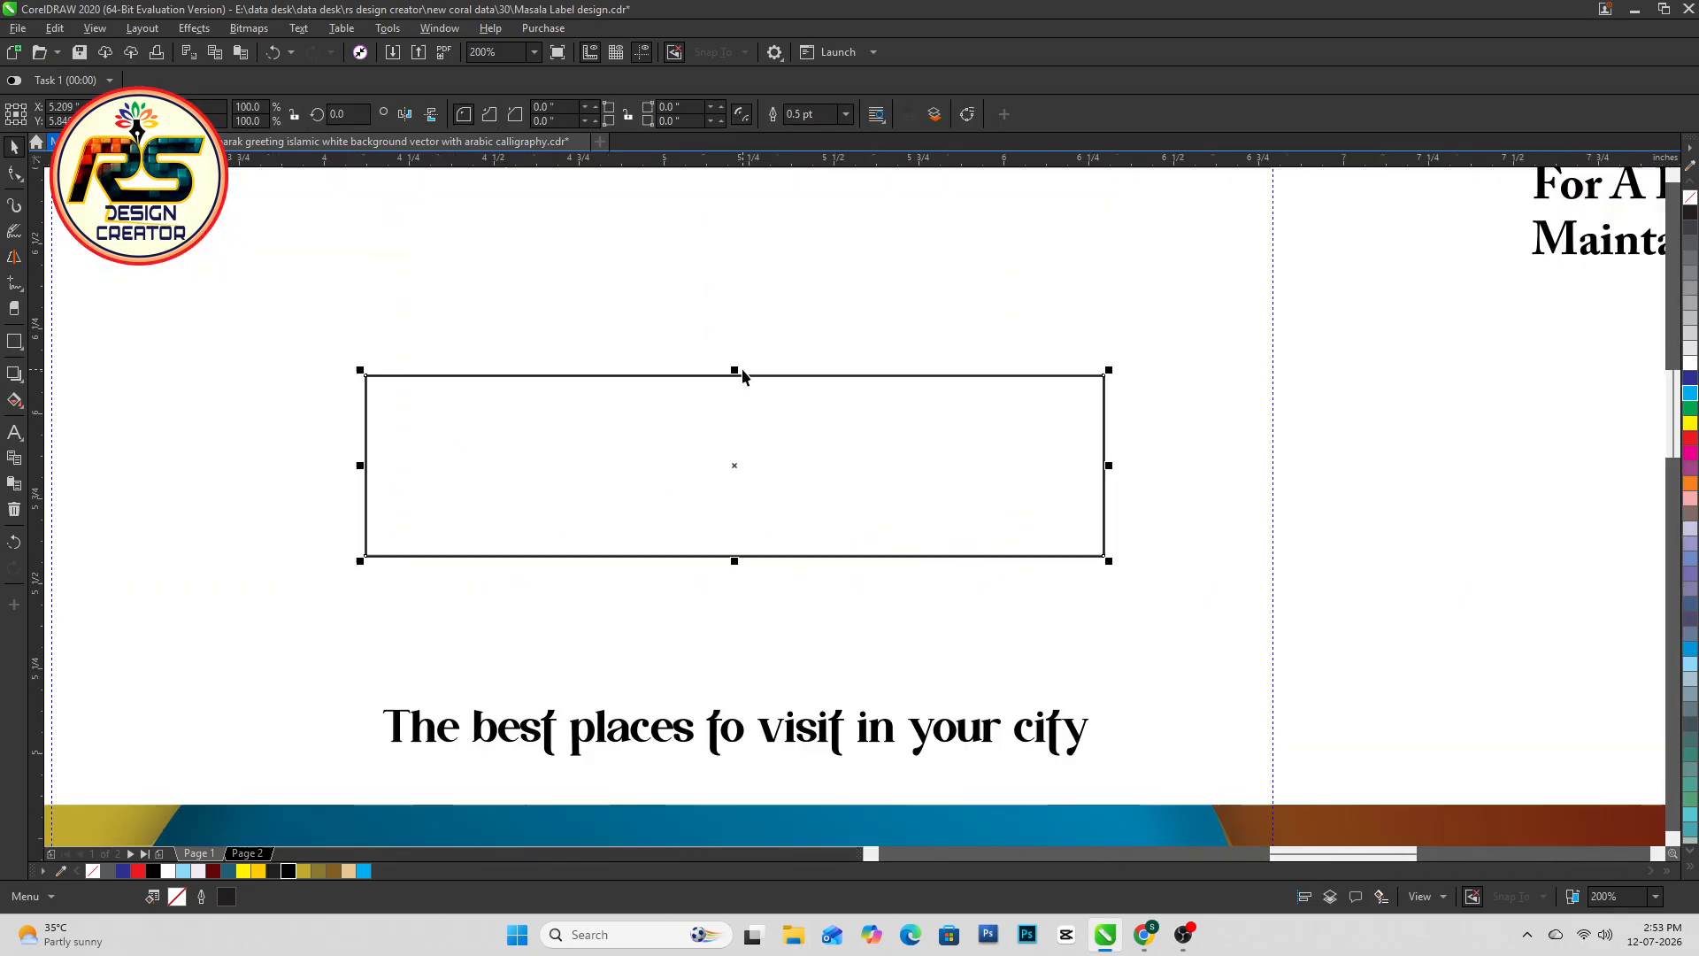
click(15, 175)
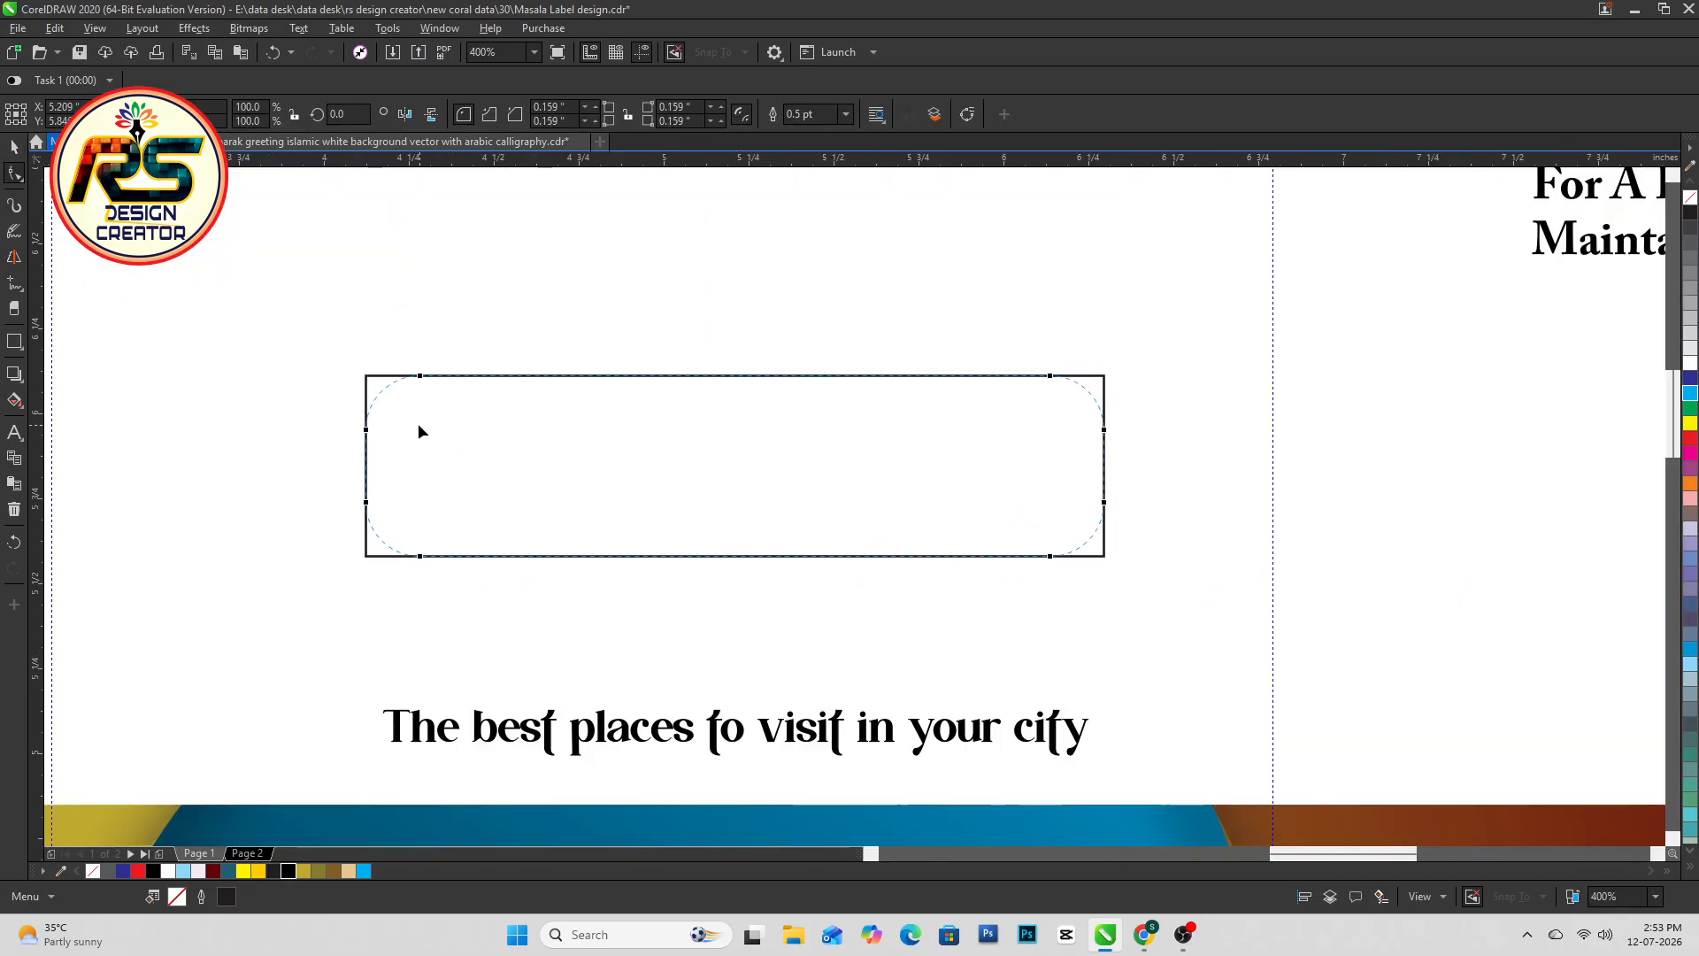
Duplicate the rounded rectangle about its centre and make the copy shorter and wider than the original
scroll(442, 402, up, 1)
drag(1026, 344, 1017, 399)
drag(284, 528, 200, 528)
drag(1026, 401, 1027, 383)
drag(201, 528, 235, 529)
Try welding the two overlapping rounded rectangles into one shape, and undo the weld
shift+click(413, 368)
click(534, 116)
key(ctrl+z)
click(505, 117)
scroll(372, 419, down, 1)
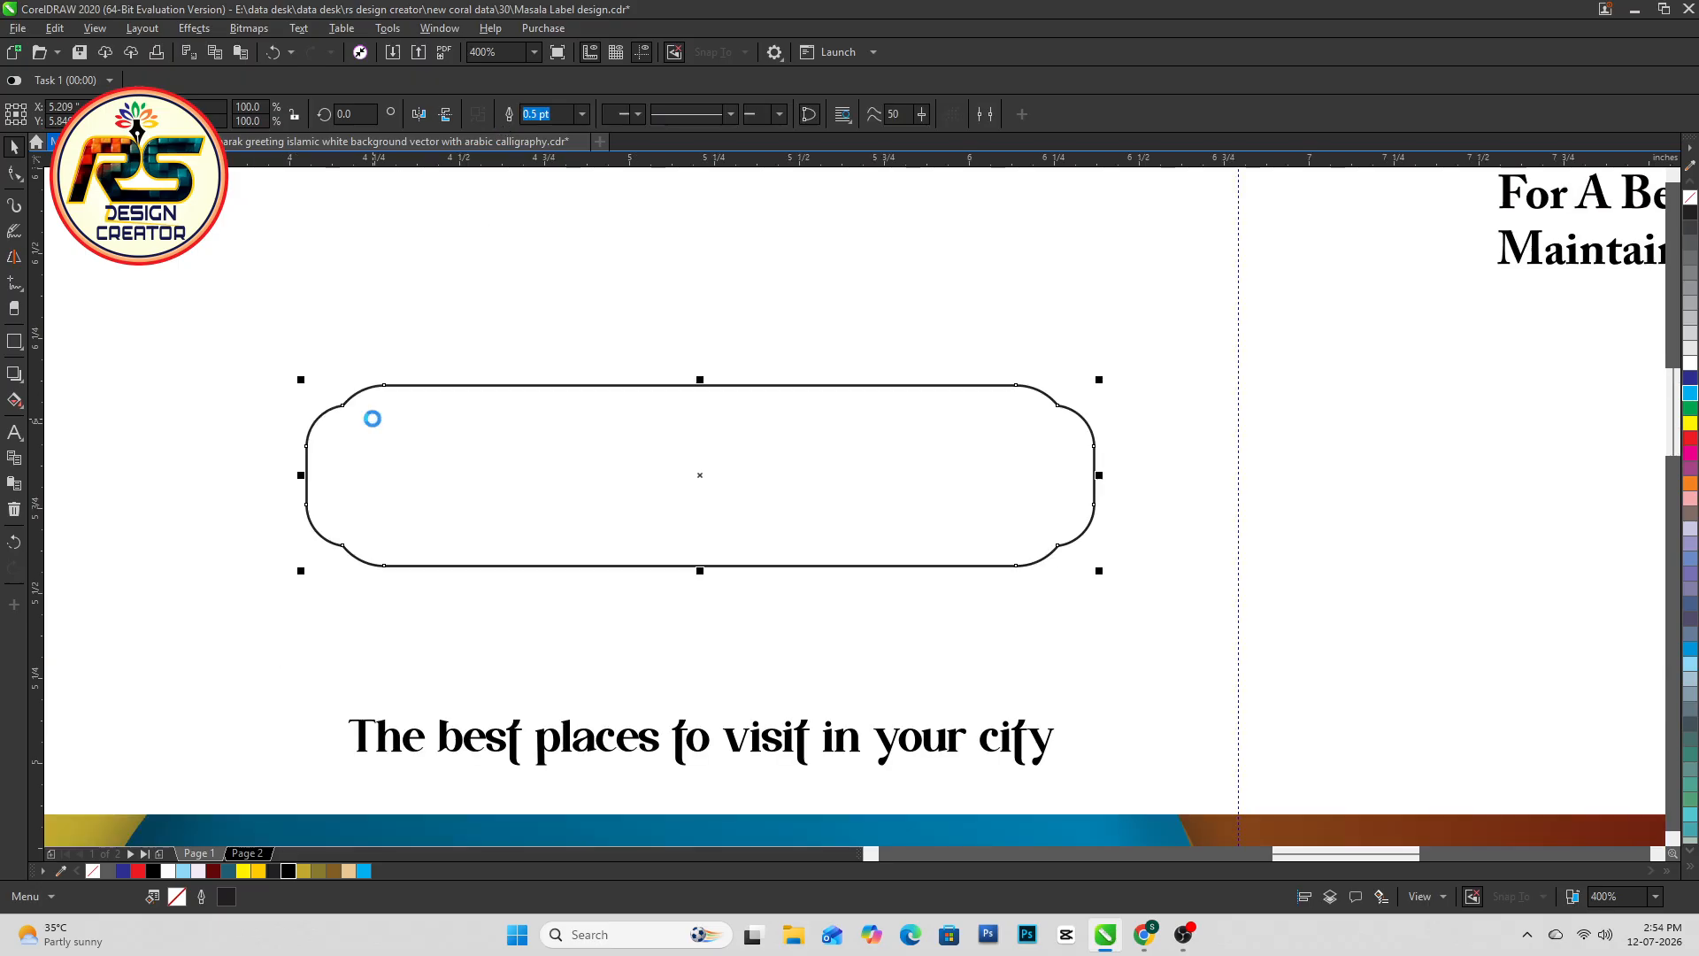
scroll(787, 491, up, 1)
key(ctrl+z)
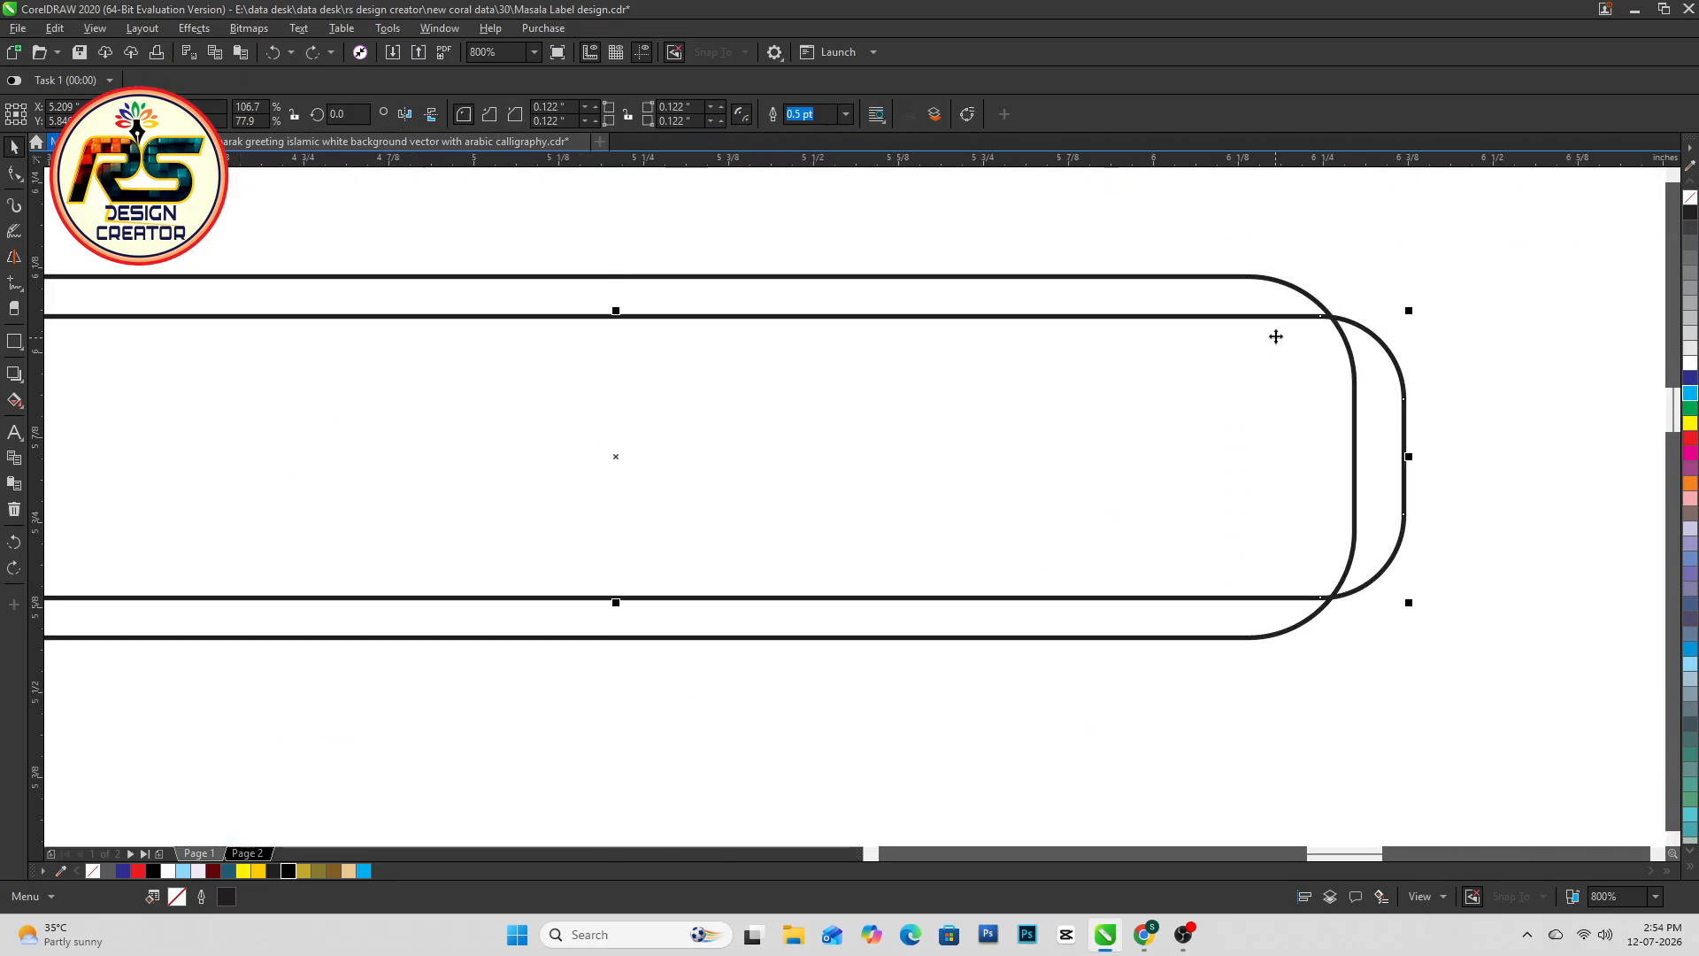
Reduce the height of the wider rounded rectangle and weld it with the taller one into a single stepped shape
drag(615, 312, 616, 341)
shift+click(646, 277)
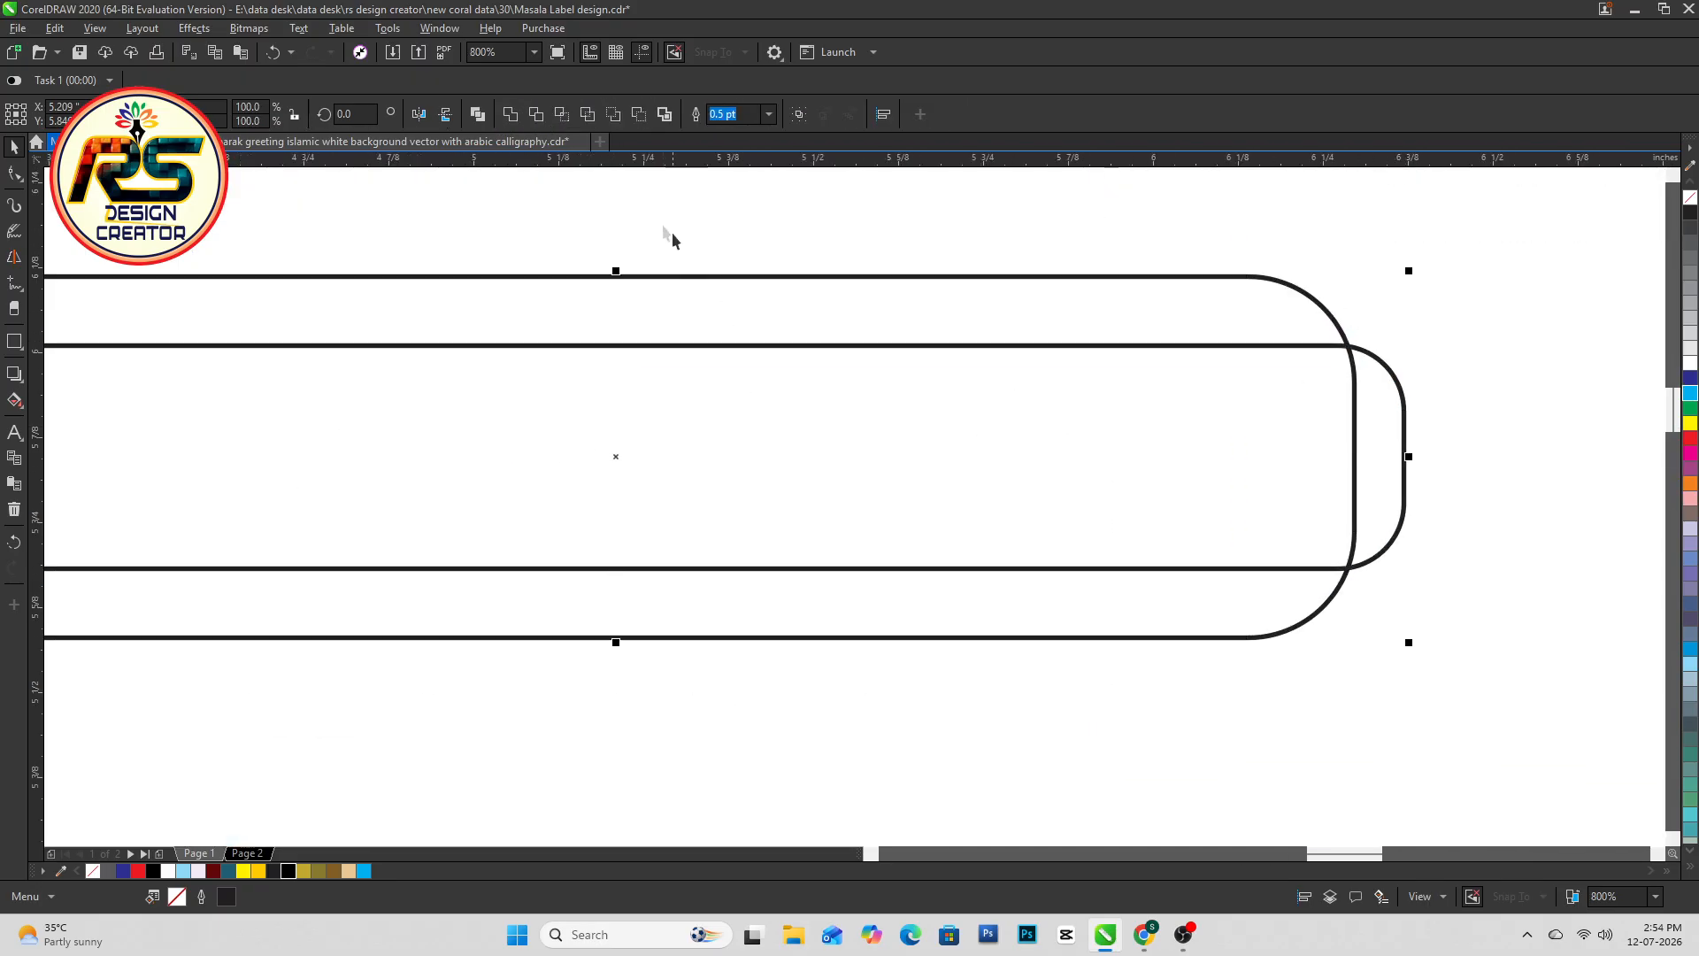
click(510, 116)
scroll(762, 436, down, 1)
key(F10)
drag(1062, 508, 1499, 506)
Draw a thin rectangle about 3.9 inches wide across the welded shape and give it fully scalloped corners that form pointed ends
key(F6)
mouse_move(258, 415)
mouse_down()
mouse_move(676, 486)
mouse_move(1564, 472)
mouse_up()
key(space)
click(1435, 598)
click(1563, 440)
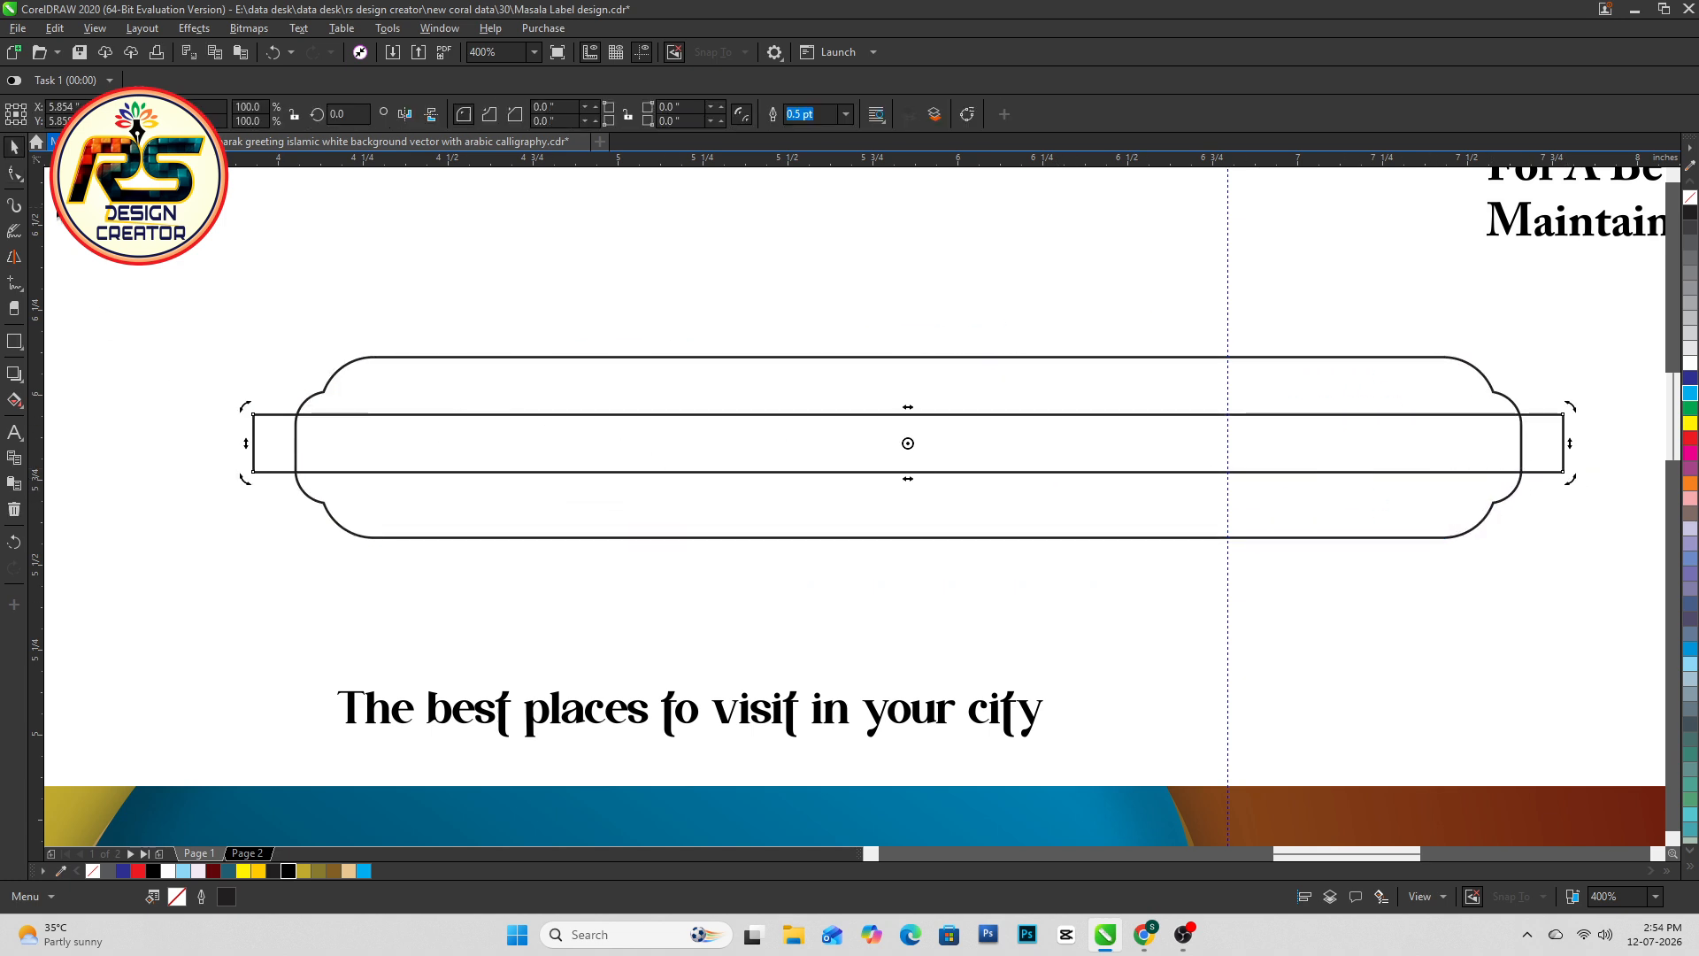
click(489, 107)
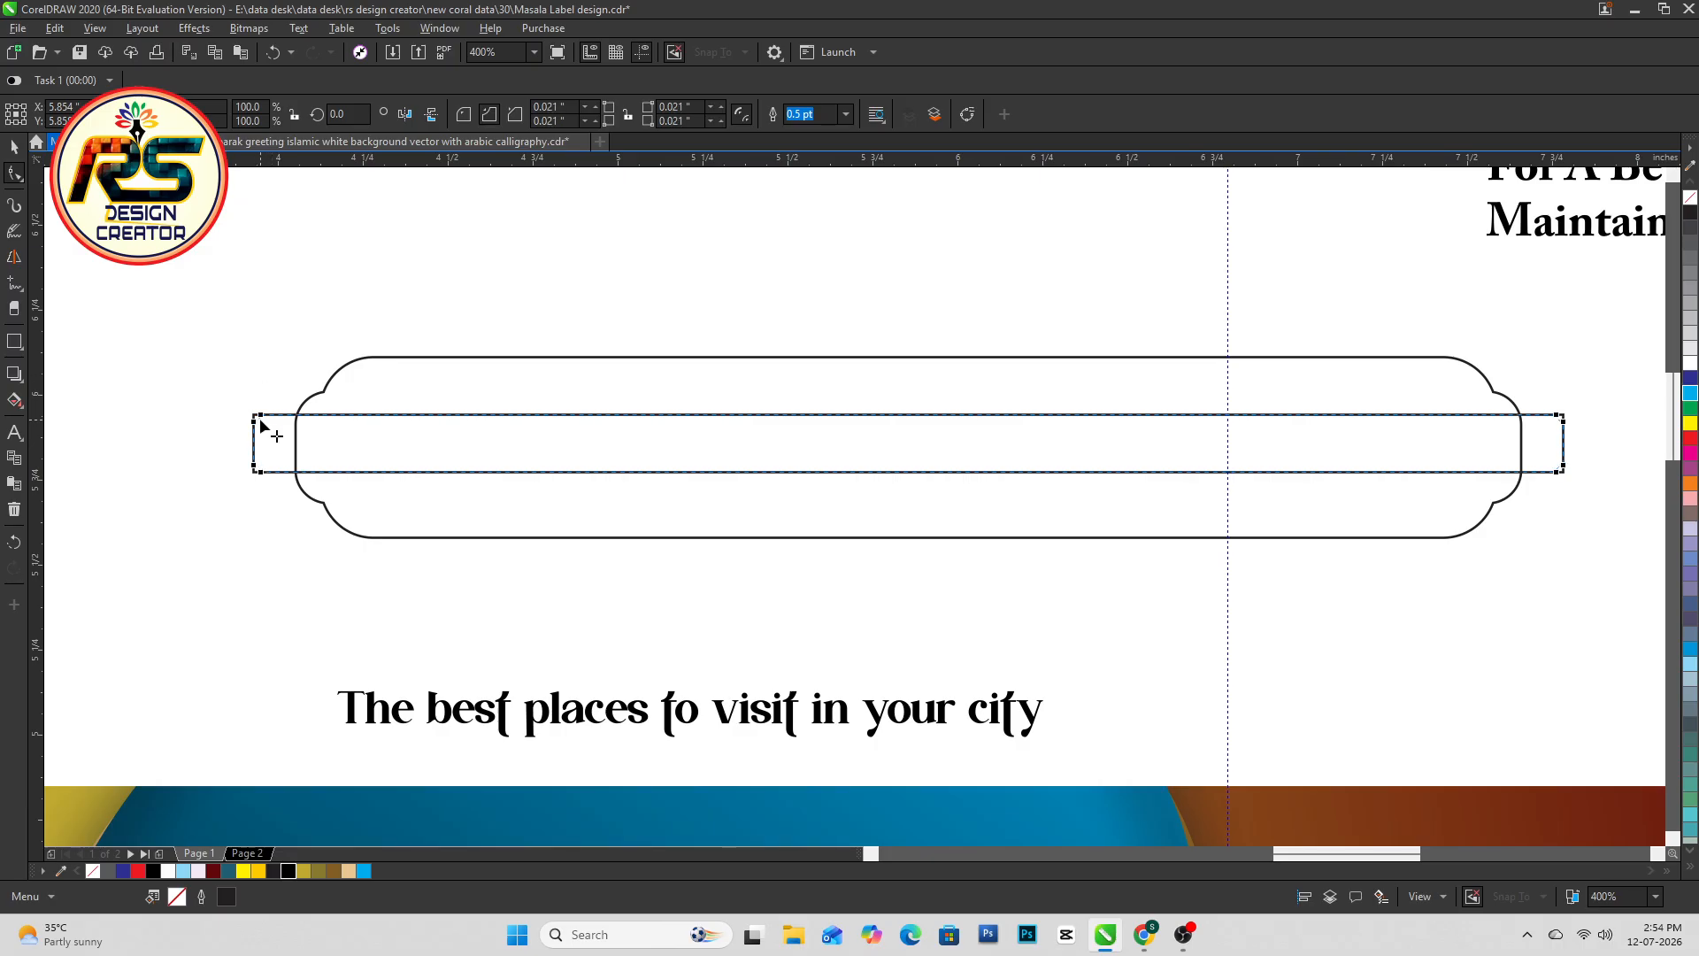
key(space)
Weld the pointed strip with the stepped shape into one badge outline and scale it down to 35.3%
scroll(309, 426, up, 1)
shift+click(282, 460)
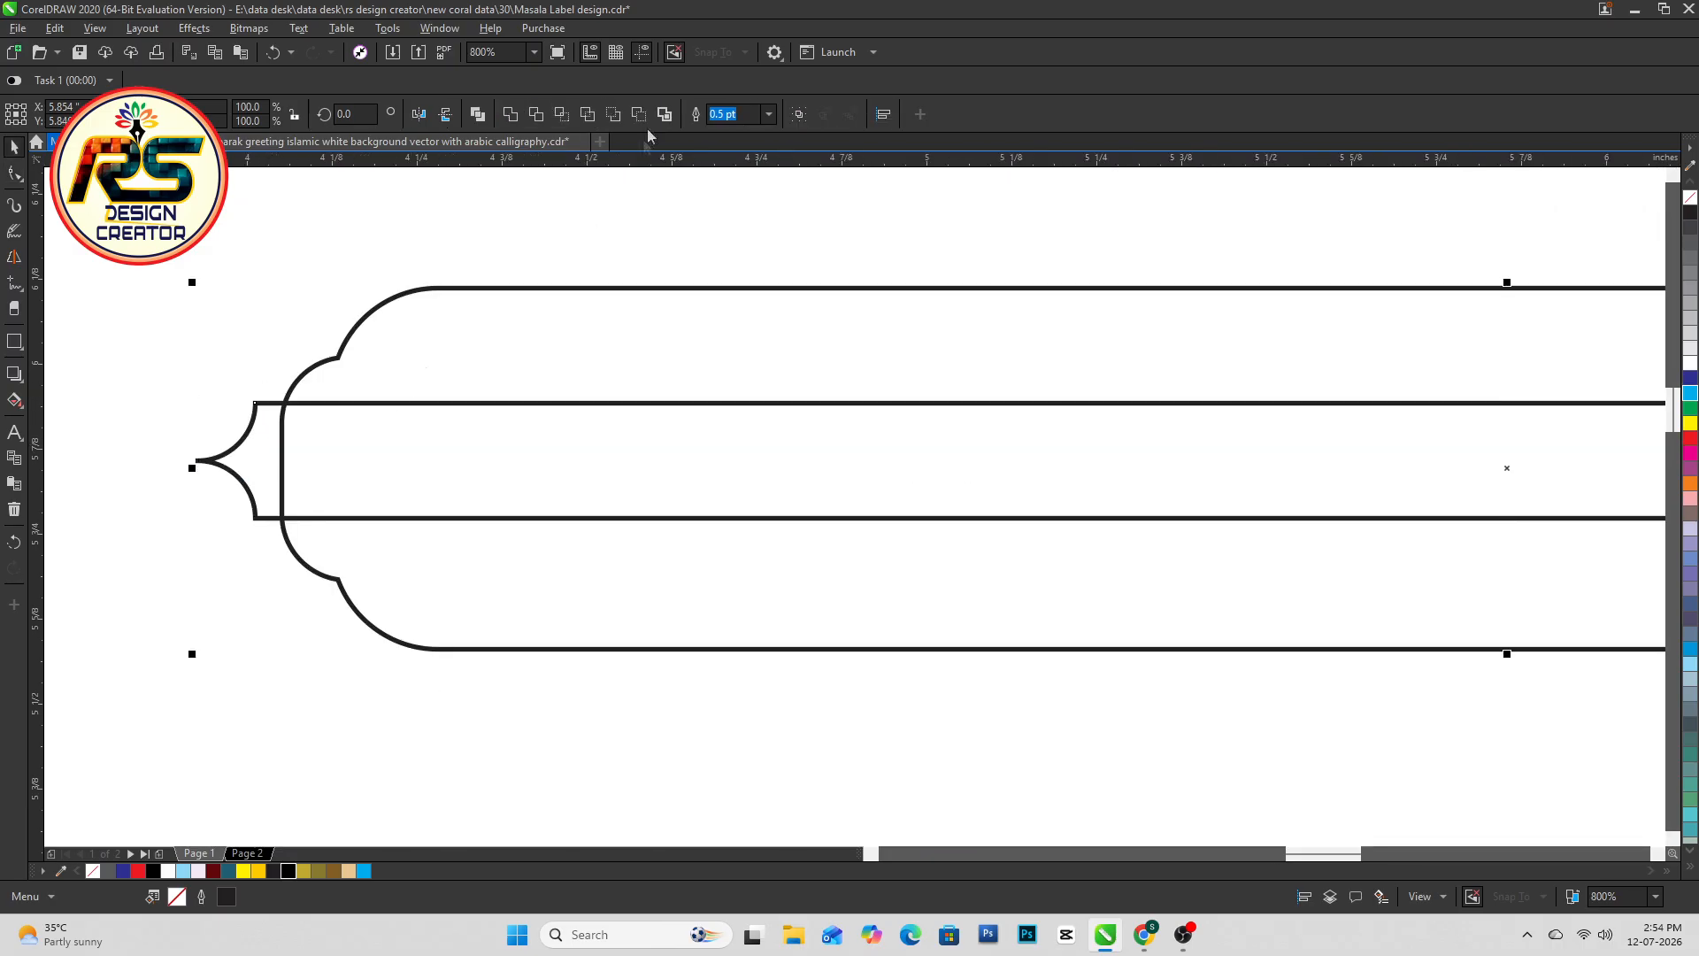
click(510, 113)
scroll(486, 398, down, 3)
scroll(980, 532, up, 1)
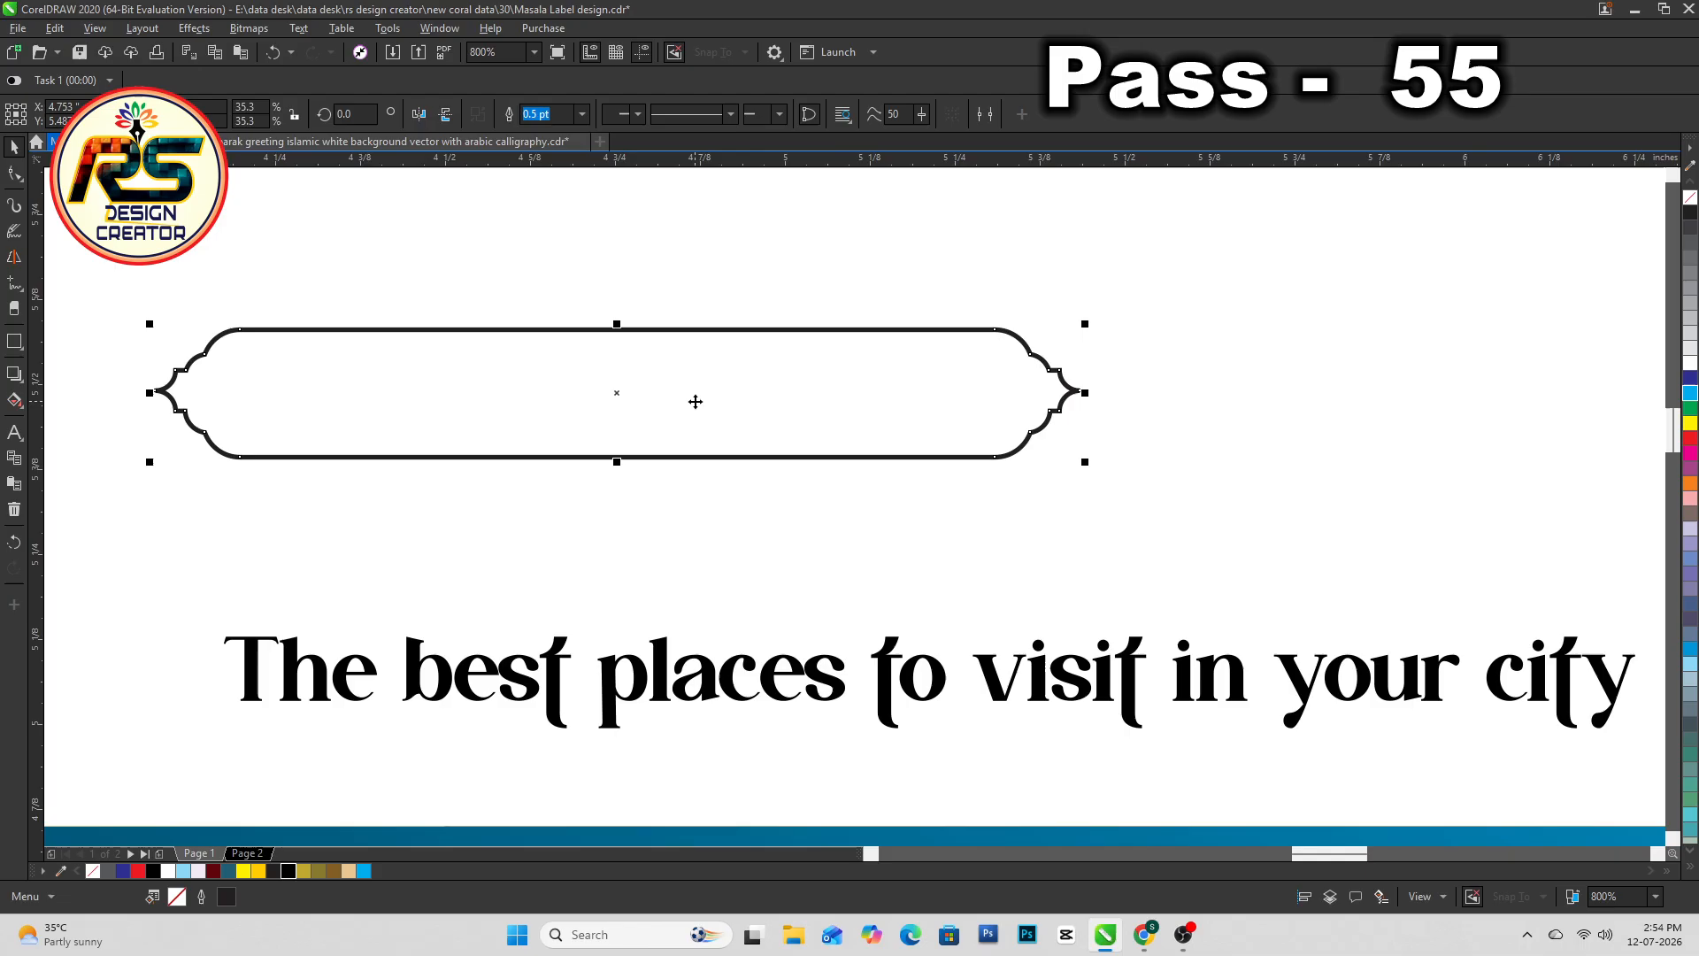
Lengthen the badge by moving its right-end nodes and place it on the blue panel above the "Your Name" text
key(F10)
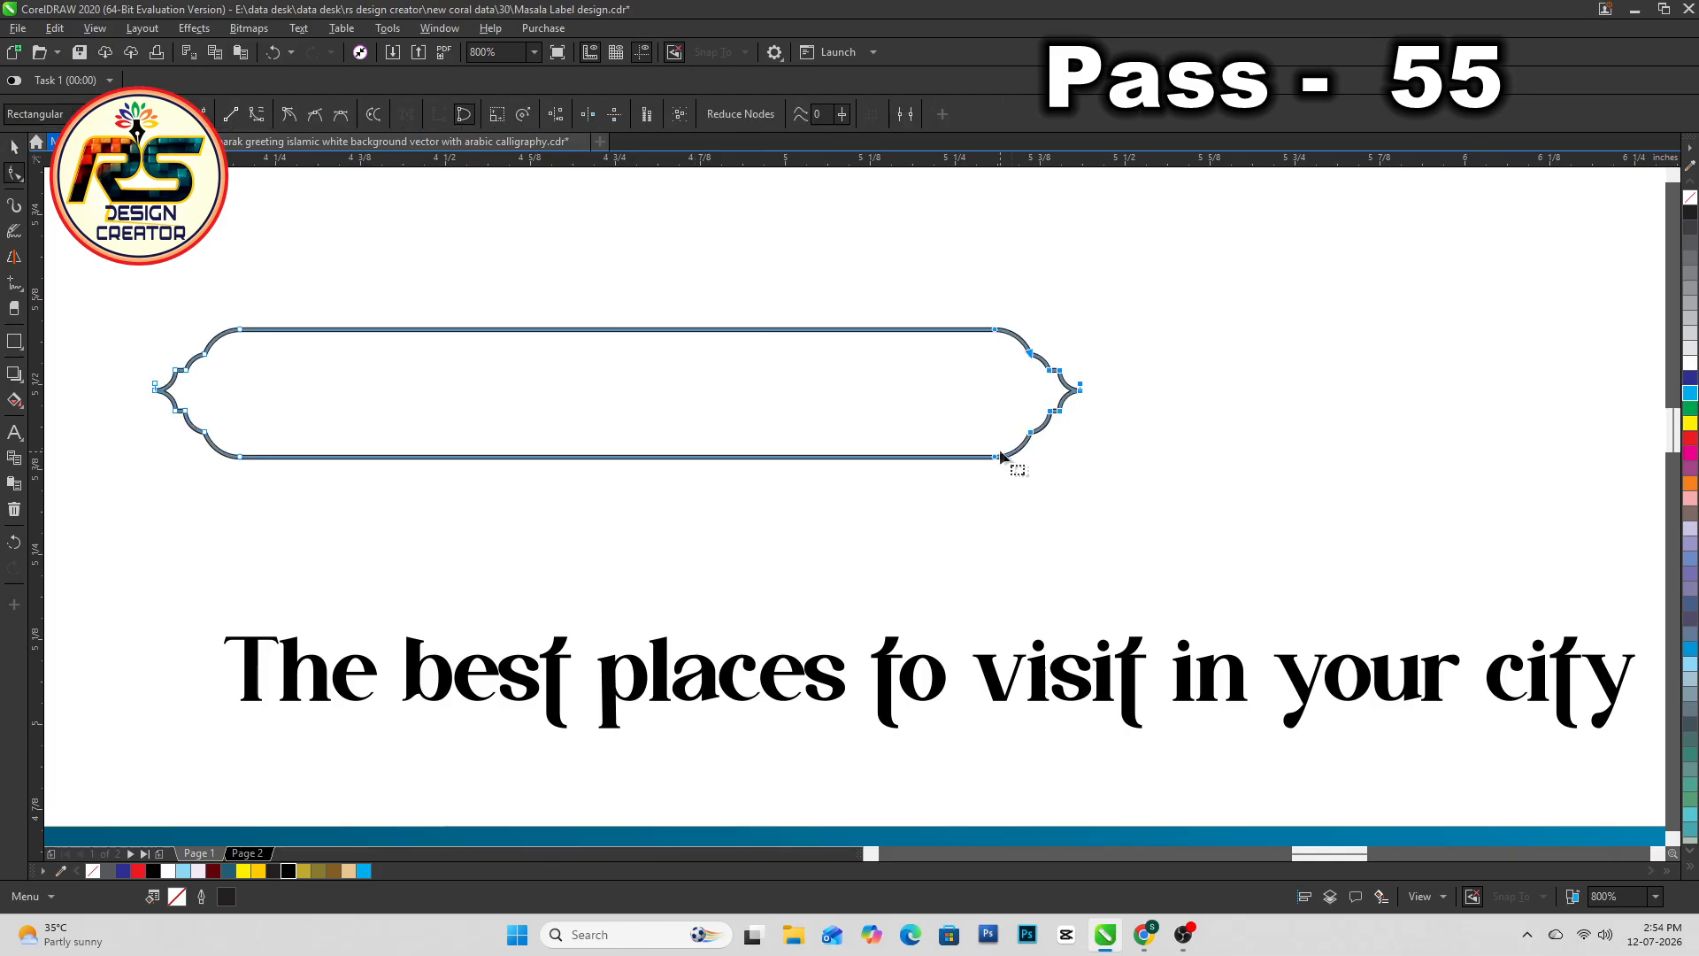
scroll(1045, 460, down, 1)
key(space)
drag(1265, 449, 1181, 721)
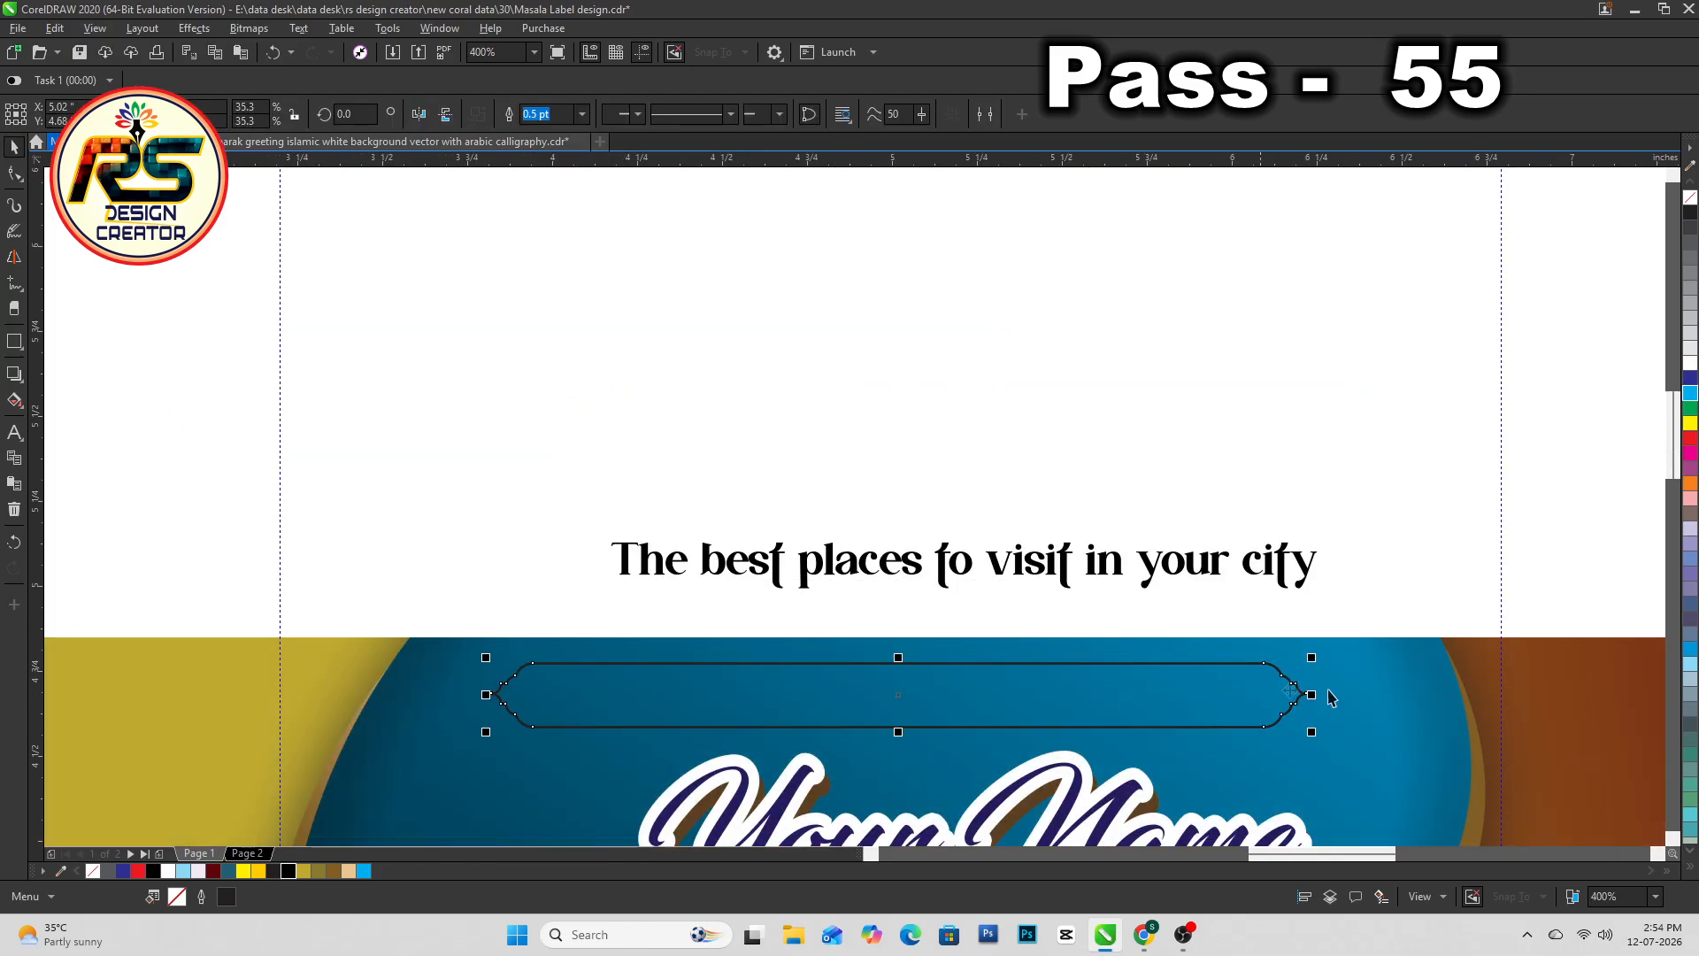
scroll(925, 770, up, 2)
Fill the badge with gold and remove its outline
click(319, 871)
click(303, 871)
click(584, 119)
click(567, 134)
Place the tagline "The best places to visit in your city" on the badge and centre it horizontally
drag(632, 273, 544, 531)
shift+click(502, 554)
key(c)
click(710, 304)
Colour the tagline red with a white outline and centre it vertically on the badge
click(599, 528)
click(139, 870)
key(ctrl+KP_2)
shift+click(676, 561)
key(e)
click(745, 372)
Narrow the badge slightly and give it a linear golden gradient with a light peach colour in the middle
click(1513, 501)
drag(1631, 508, 1583, 513)
key(g)
drag(439, 516, 1492, 516)
double_click(927, 517)
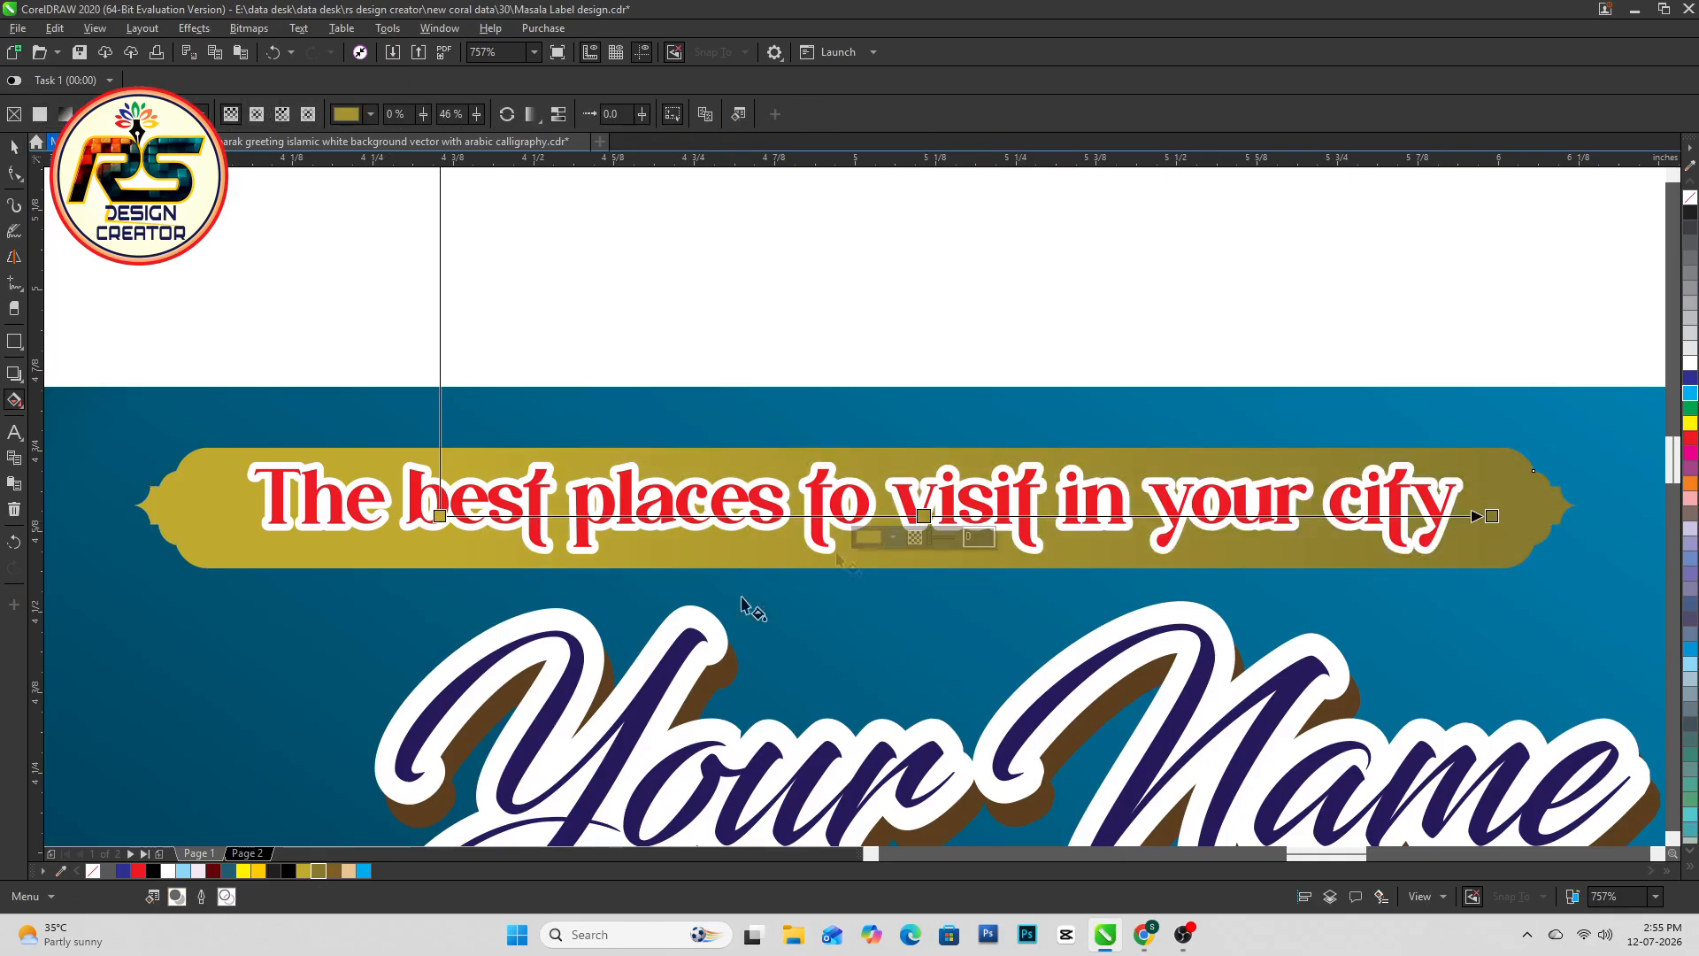
click(348, 871)
key(space)
Scale the tagline and its badge down slightly about their centre
scroll(576, 501, down, 1)
click(871, 310)
click(382, 514)
click(1060, 395)
click(1058, 453)
key(F4)
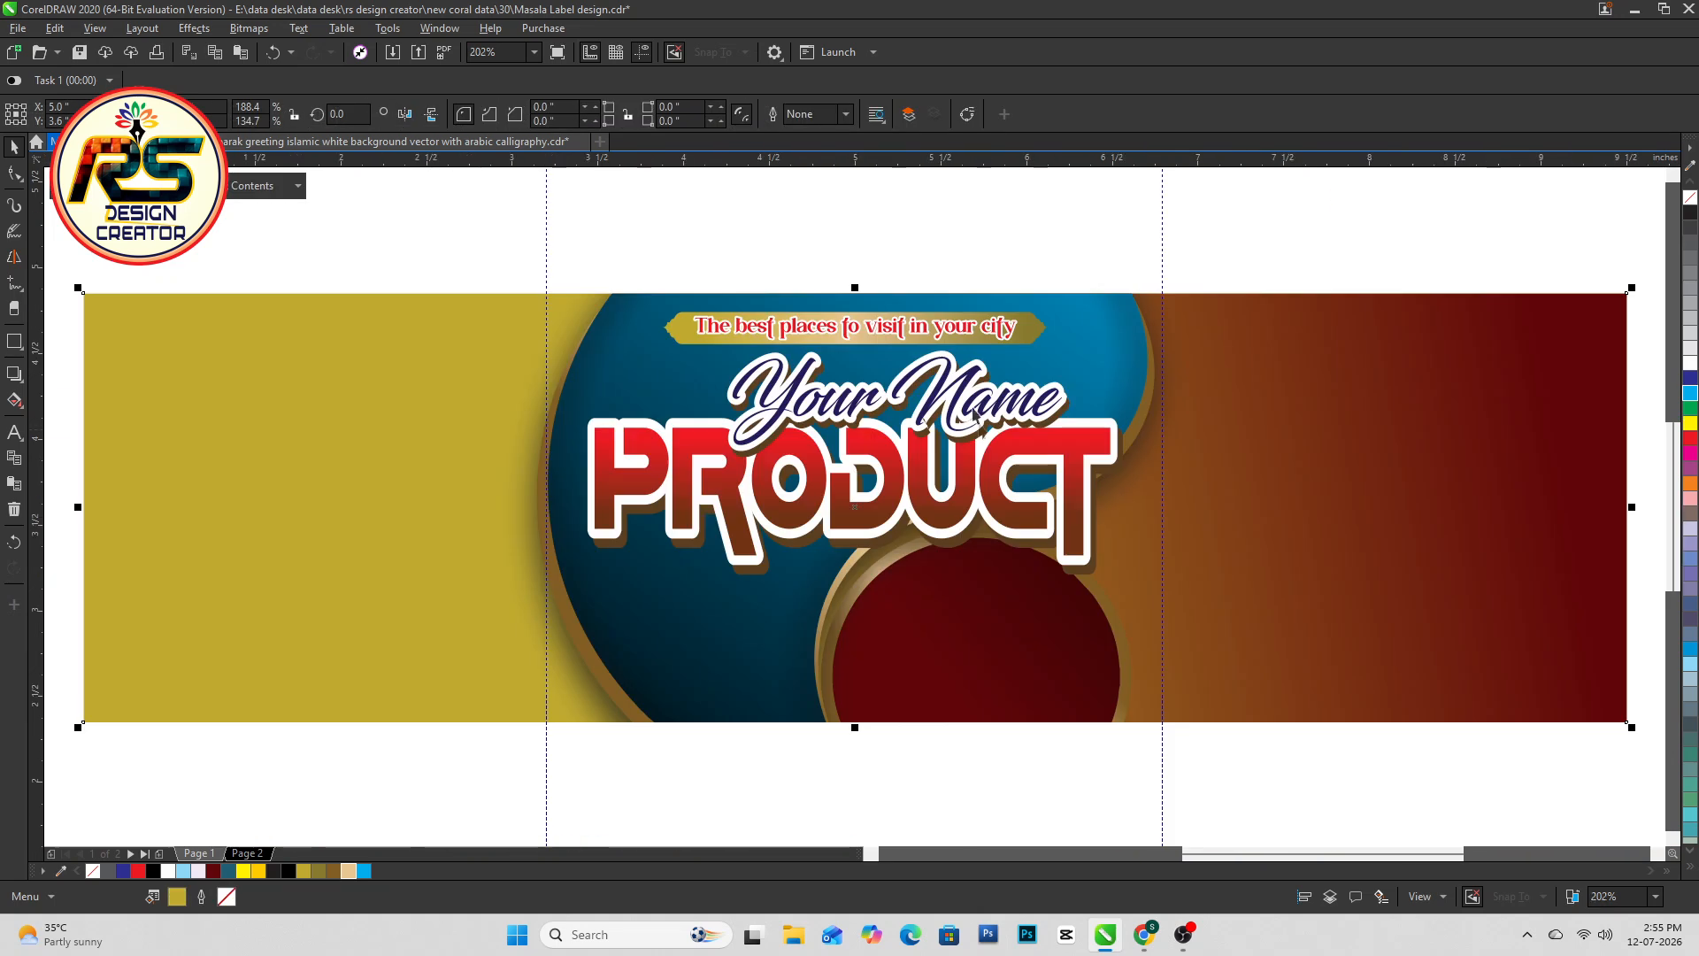
click(934, 337)
drag(1053, 351, 1039, 353)
click(968, 434)
shift+click(1079, 541)
key(ctrl+z)
key(ctrl+z)
Add a black downward drop shadow to the "Your Name" text with Normal blending and 70 opacity
click(15, 374)
drag(855, 382, 862, 590)
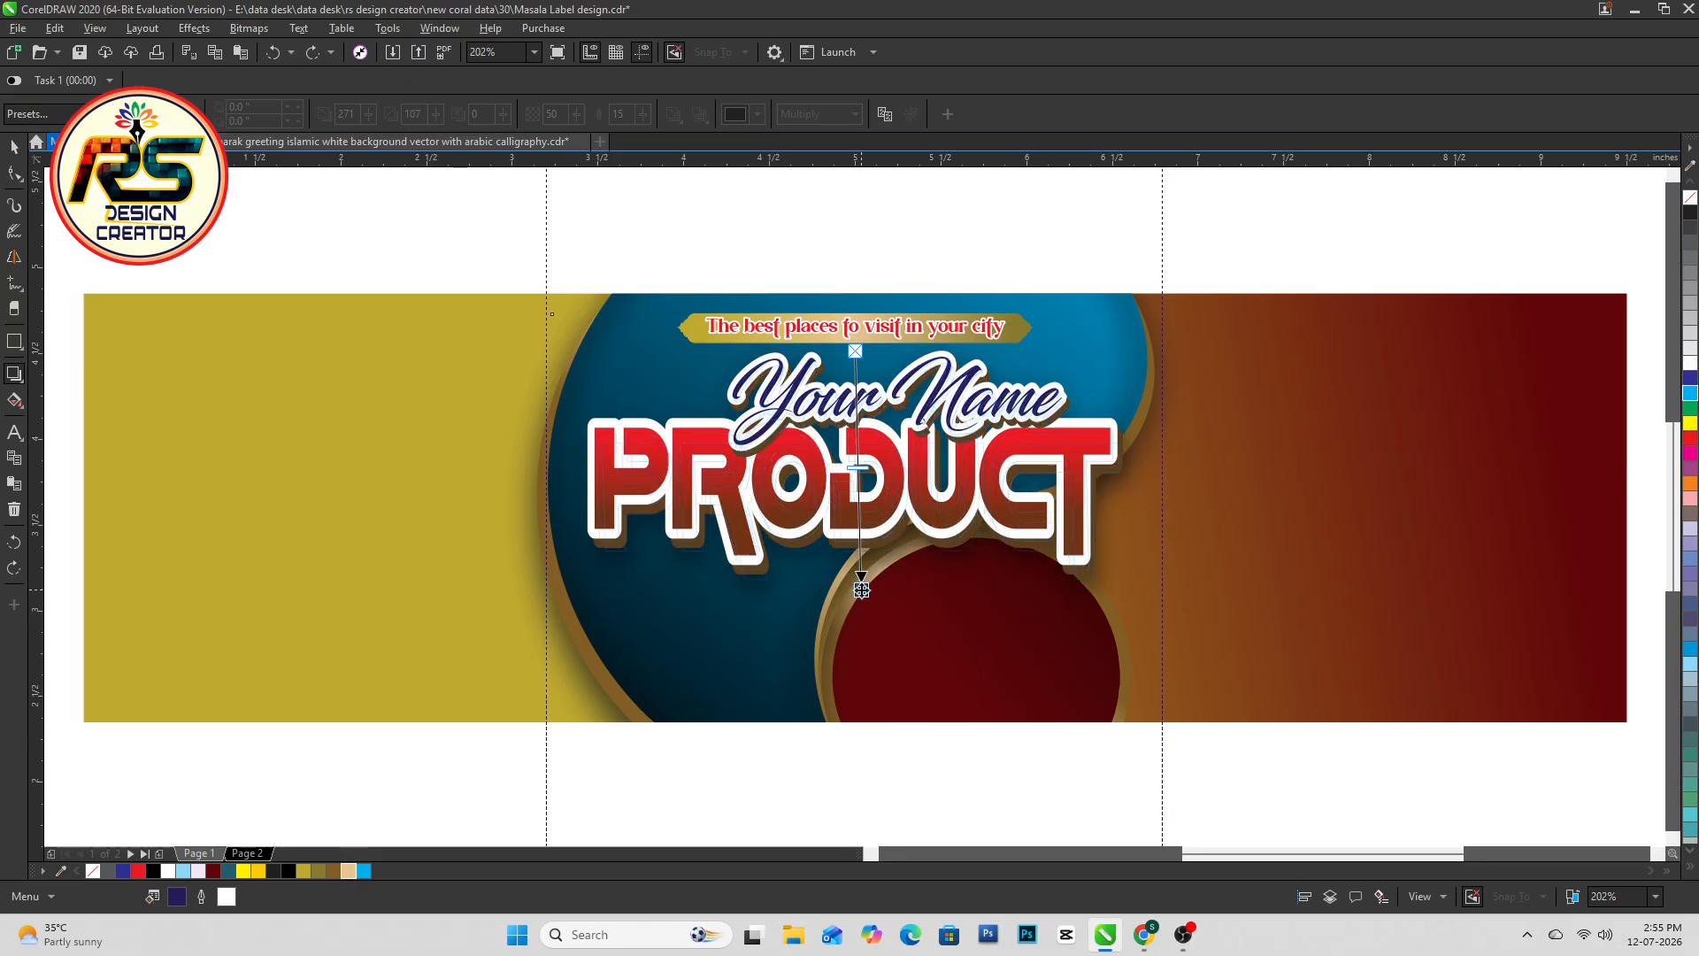
click(819, 113)
click(801, 134)
text(70)
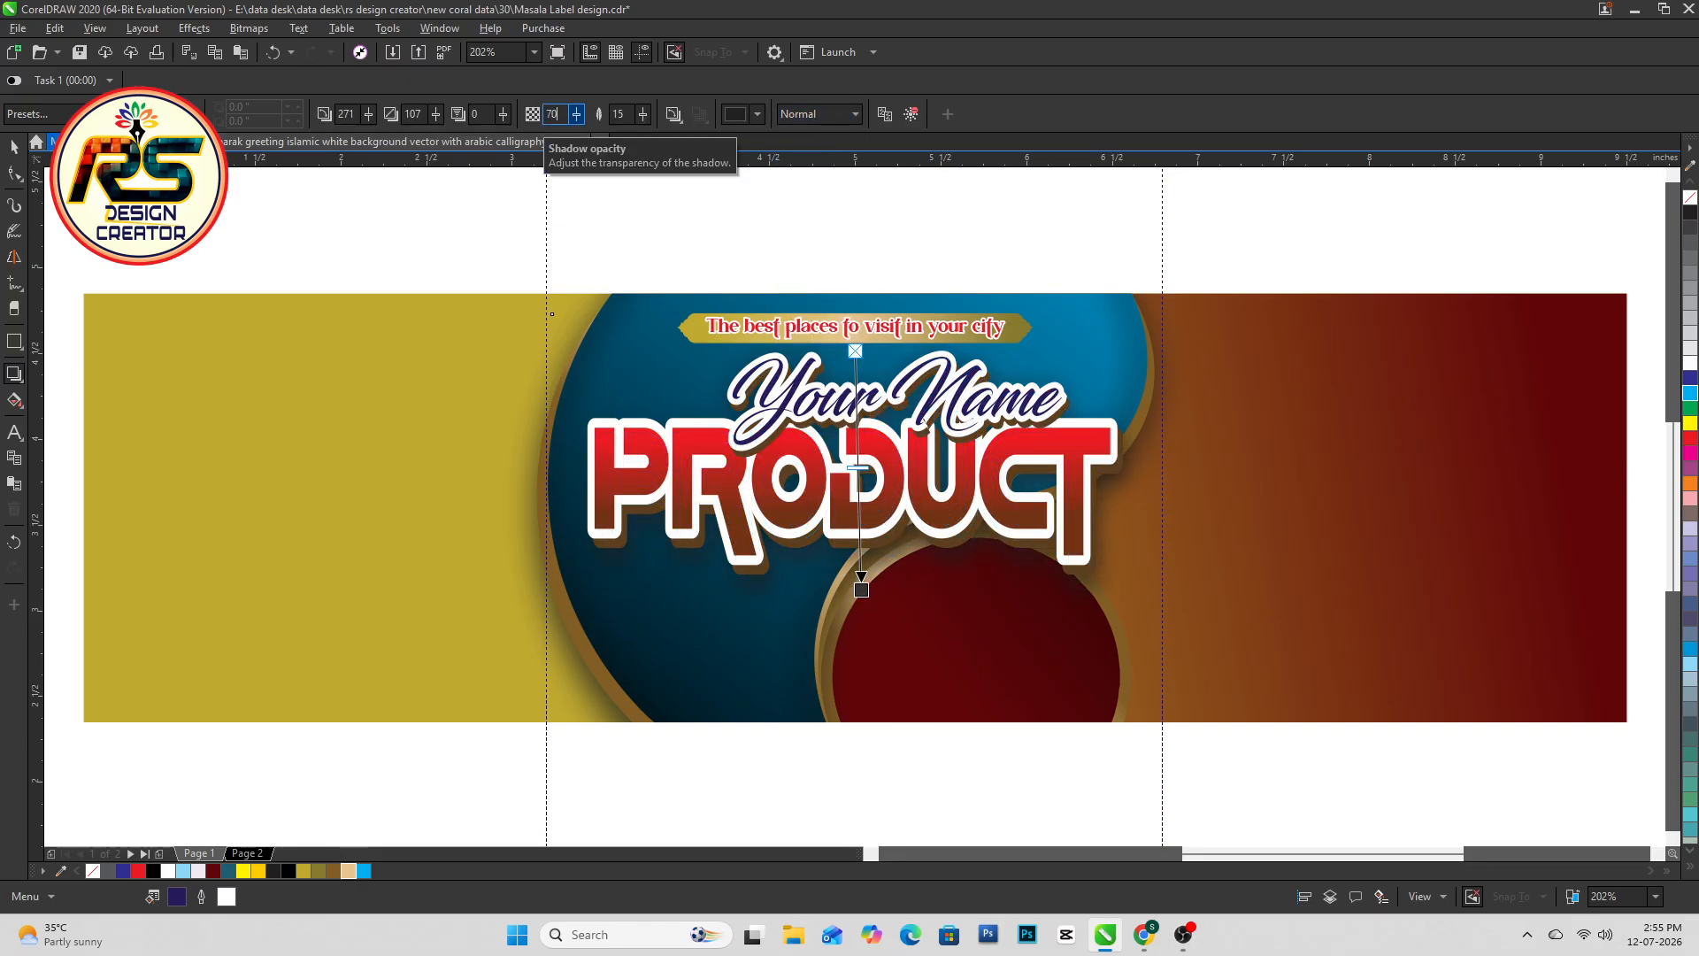
key(Return)
mouse_move(862, 591)
mouse_down()
mouse_move(876, 592)
mouse_move(861, 590)
mouse_up()
key(Escape)
Enlarge the "PRODUCT" lettering slightly about its centre and save the file
click(918, 486)
key(Escape)
click(591, 541)
drag(558, 470, 551, 469)
key(Escape)
key(ctrl+s)
Move the directions, ingredients and hexagon badges from outside the page onto the label's right panel
scroll(904, 405, down, 1)
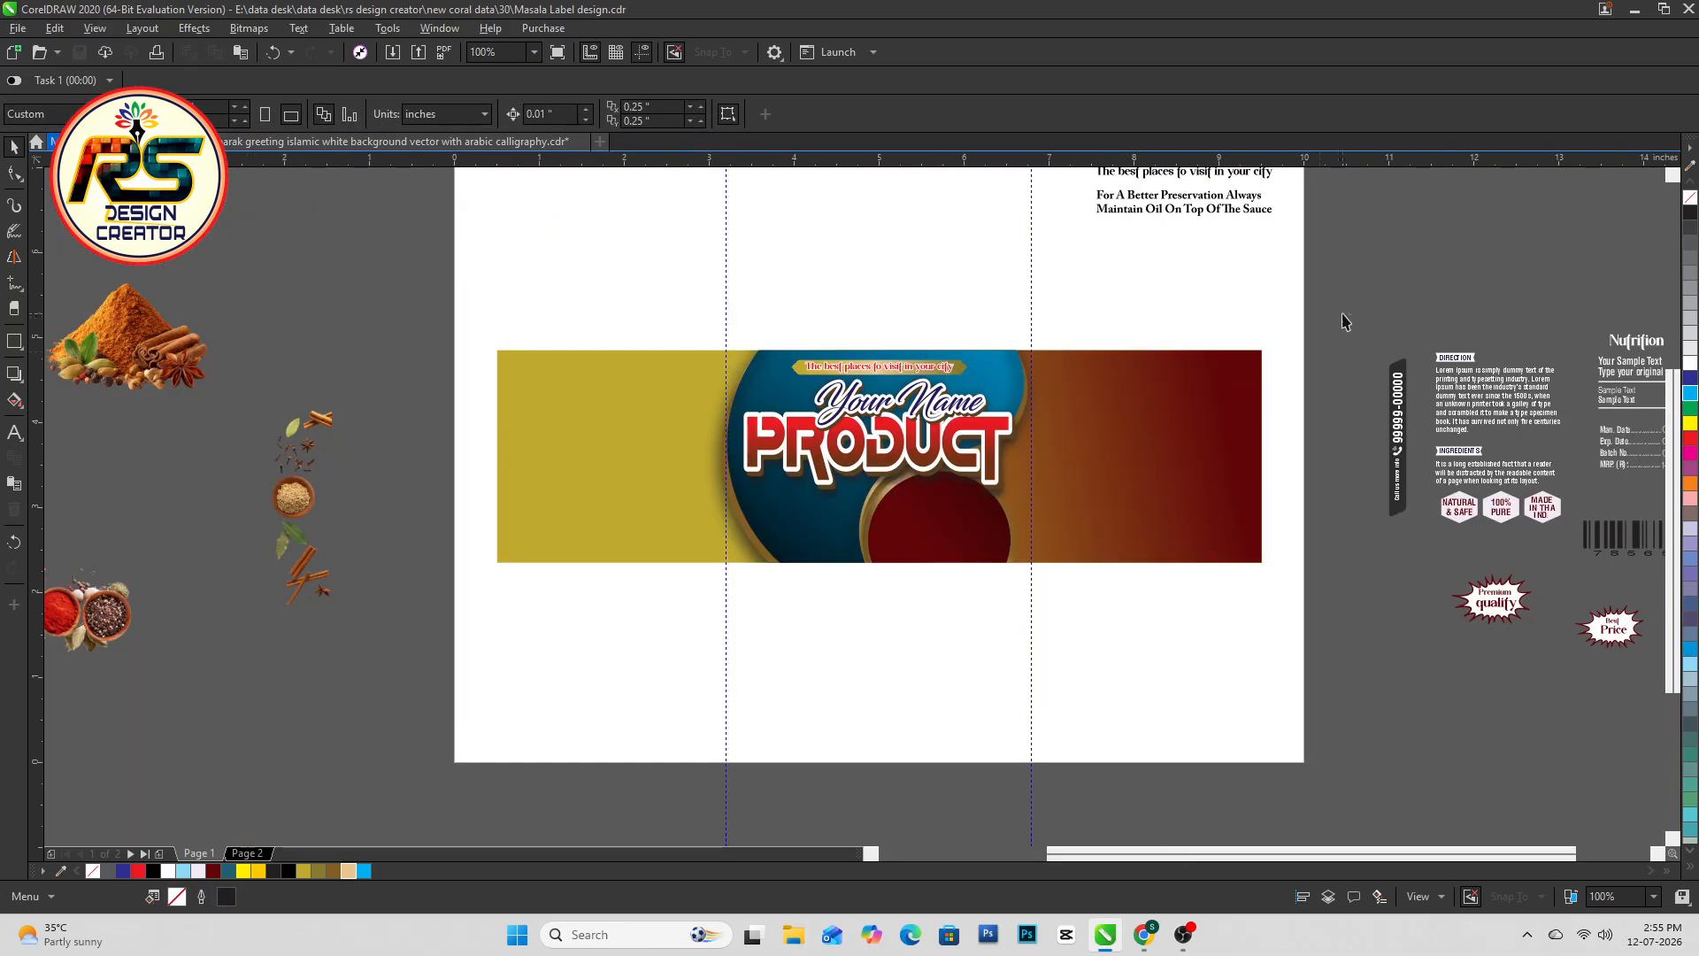
click(1490, 392)
drag(1603, 537, 1604, 538)
drag(1543, 521, 1236, 535)
scroll(1314, 498, up, 1)
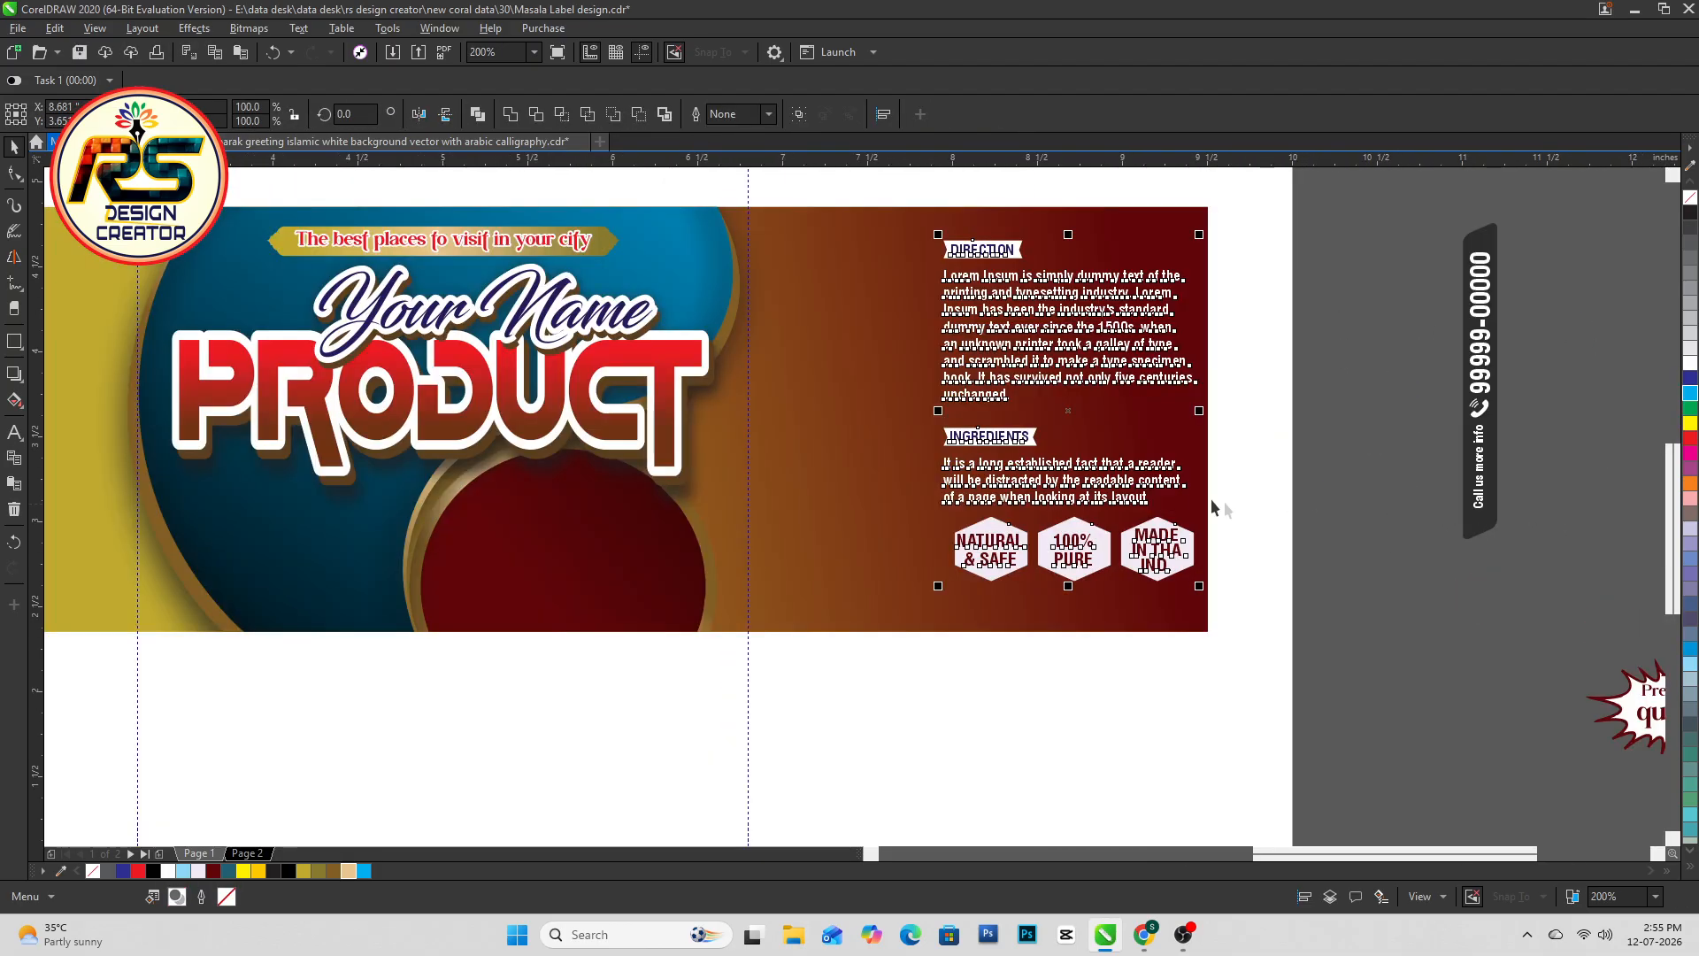
key(Escape)
click(1134, 507)
key(shift+F2)
drag(1423, 557, 1368, 566)
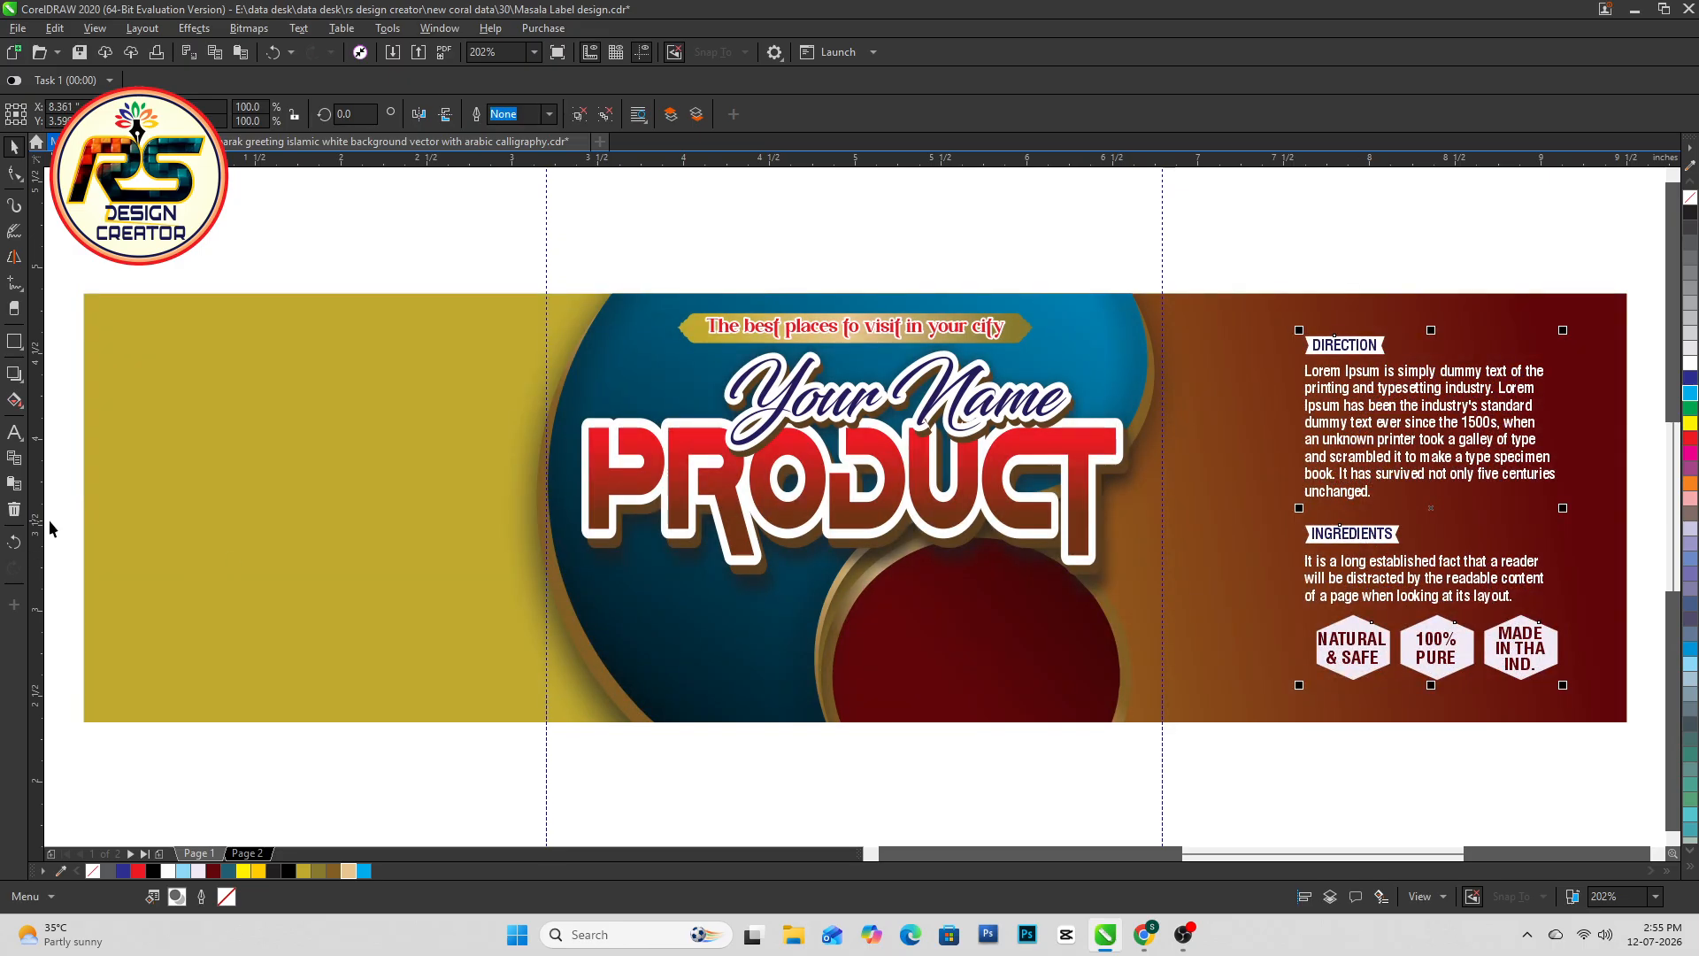
Add vertical guidelines at about 1, 2.7, 7.2 and 9.03 inches and shift the directions group between the two on the right panel
drag(1557, 509, 1551, 513)
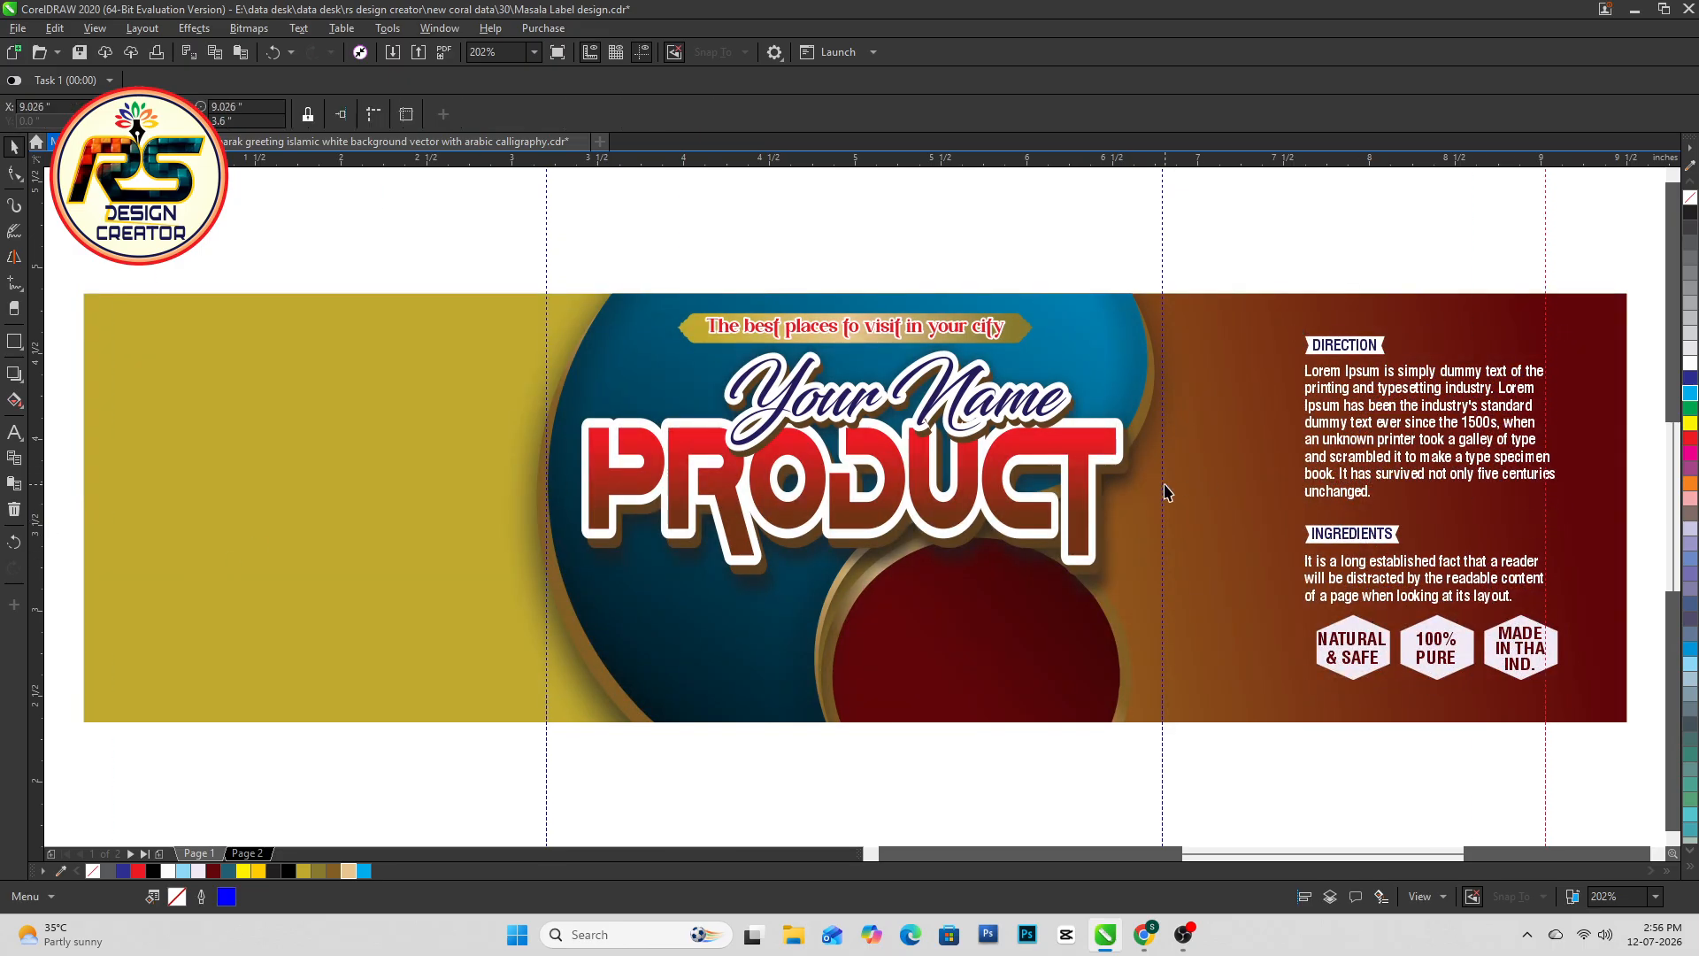
drag(1239, 485, 1241, 485)
right_click(1241, 485)
click(185, 581)
drag(157, 572, 164, 573)
drag(460, 536, 464, 537)
right_click(465, 536)
click(850, 773)
drag(1474, 479, 1442, 481)
Open the label's PowerClip contents and draw a rectangle about 2.2 inches wide and high over the right panel
click(1561, 540)
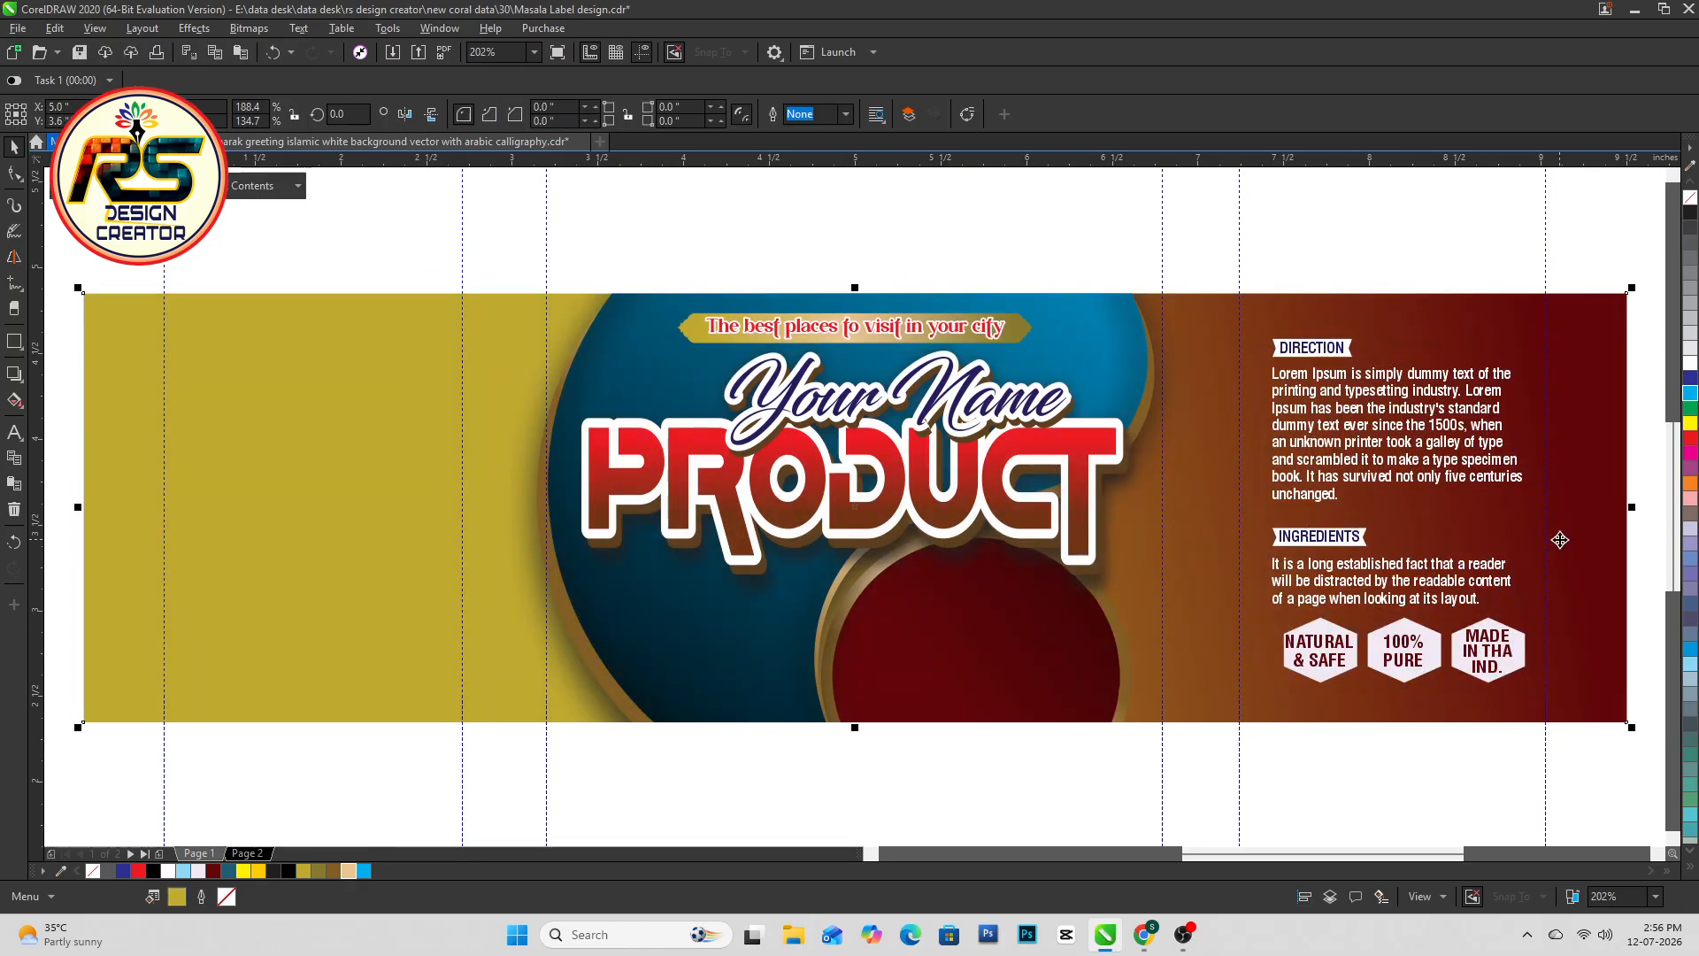
double_click(1560, 540)
key(F6)
mouse_move(1275, 316)
mouse_down()
mouse_move(1564, 582)
mouse_move(1645, 695)
mouse_up()
key(space)
shift+click(1422, 278)
click(1422, 278)
shift+click(1452, 478)
key(shift+F2)
click(1044, 385)
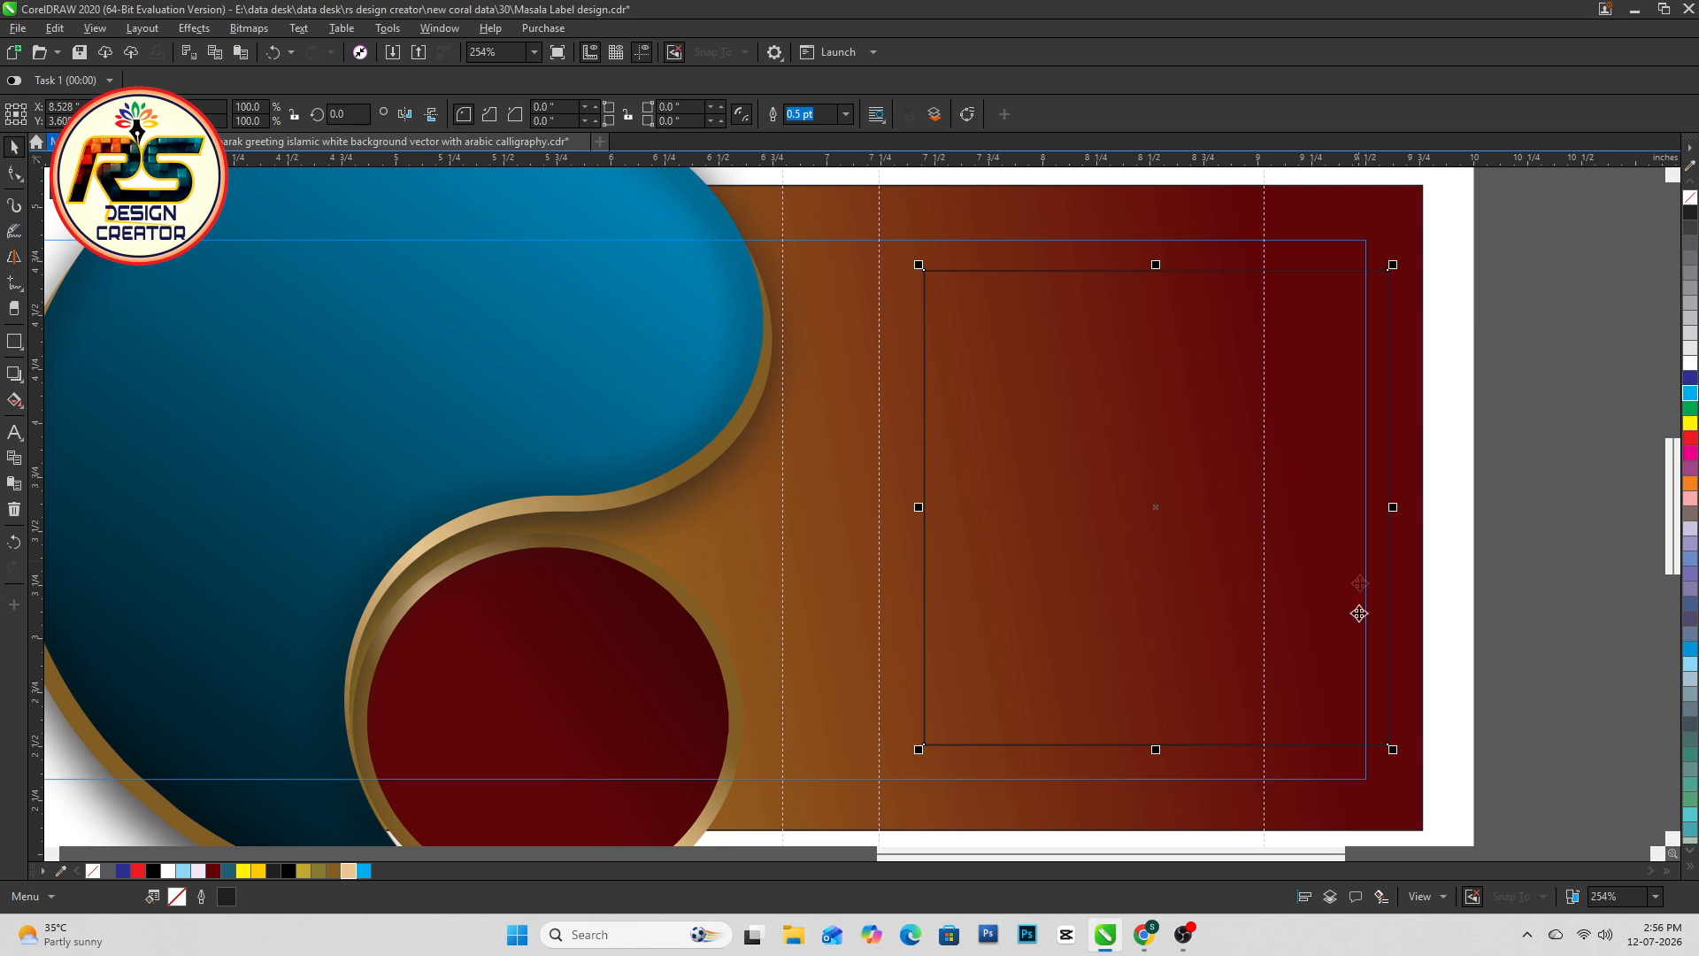
drag(919, 505, 901, 505)
Remove the new rectangle's outline and fill it with teal
click(289, 870)
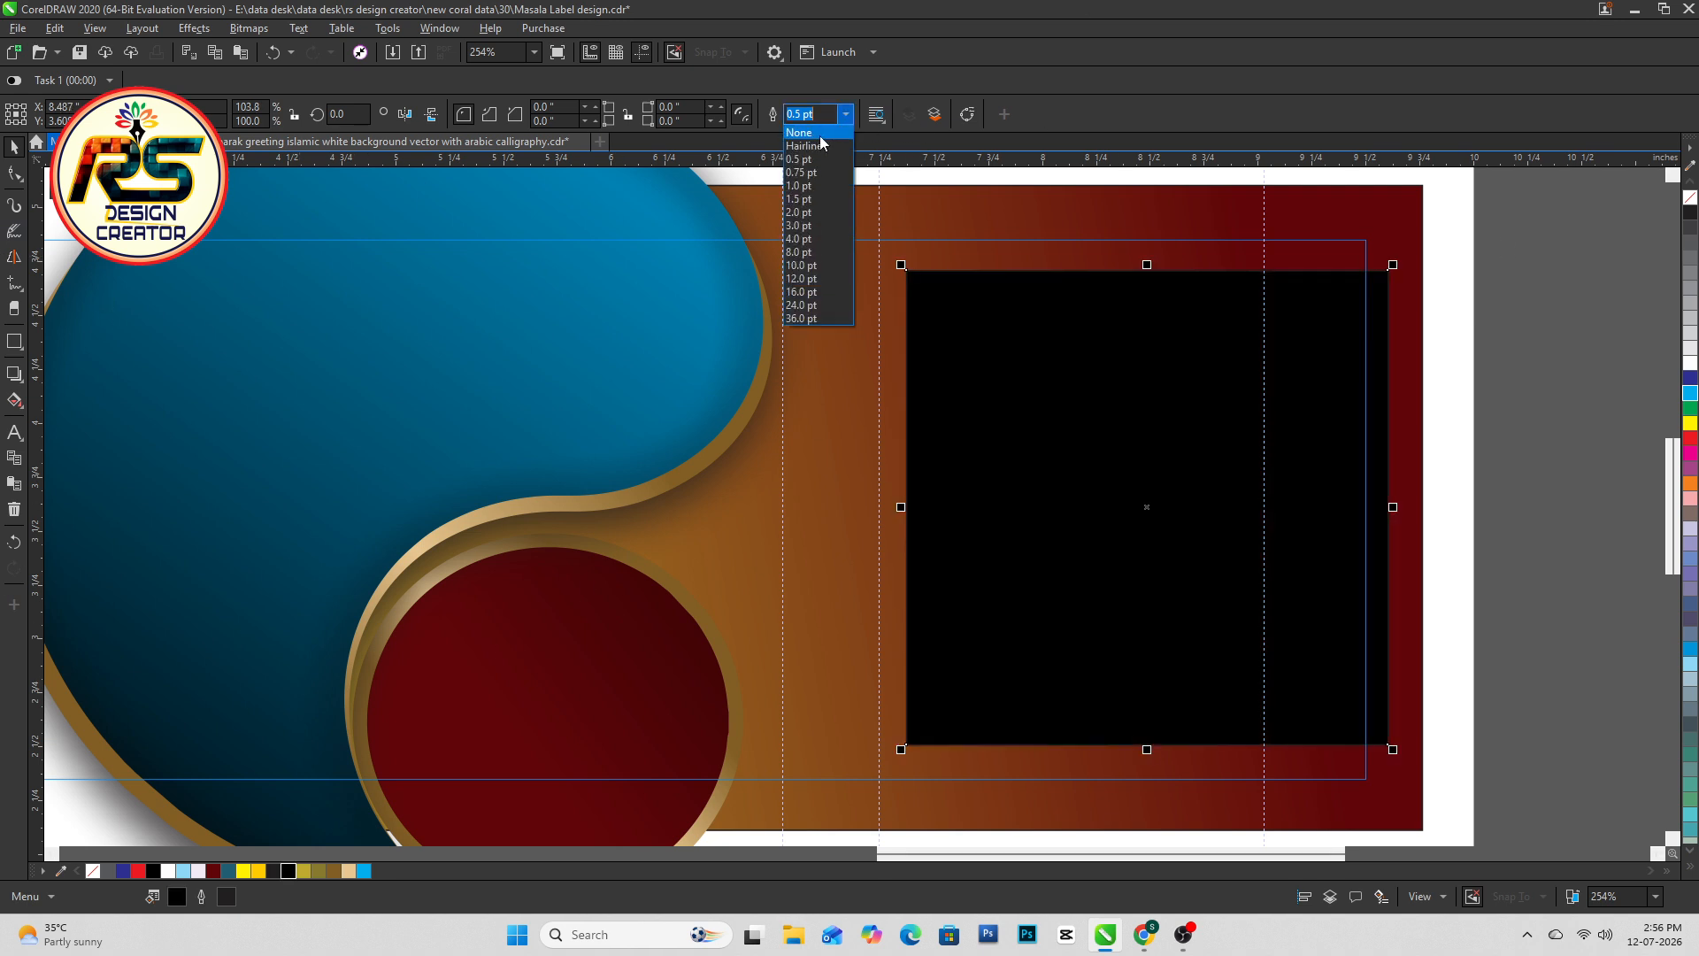
click(229, 874)
click(289, 873)
key(ctrl+z)
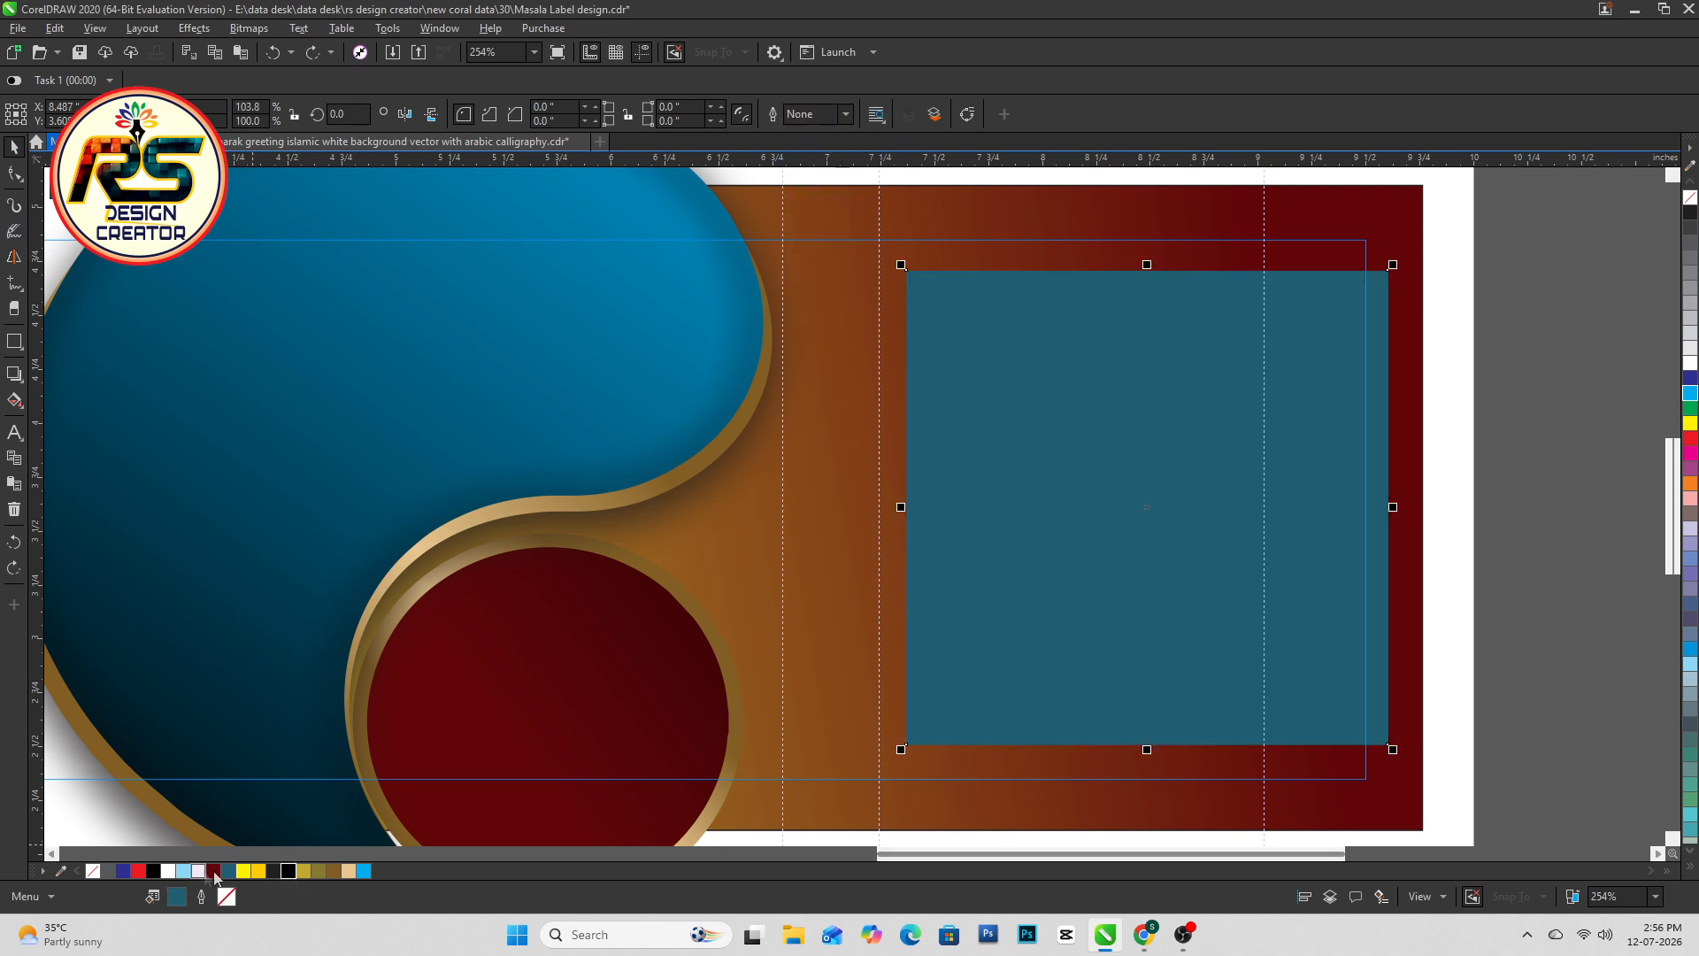
Try filling the rectangle with a dark colour sampled from the blue curved shape, and undo the fill
click(21, 406)
click(97, 467)
click(199, 676)
click(983, 606)
key(ctrl+z)
key(space)
click(14, 400)
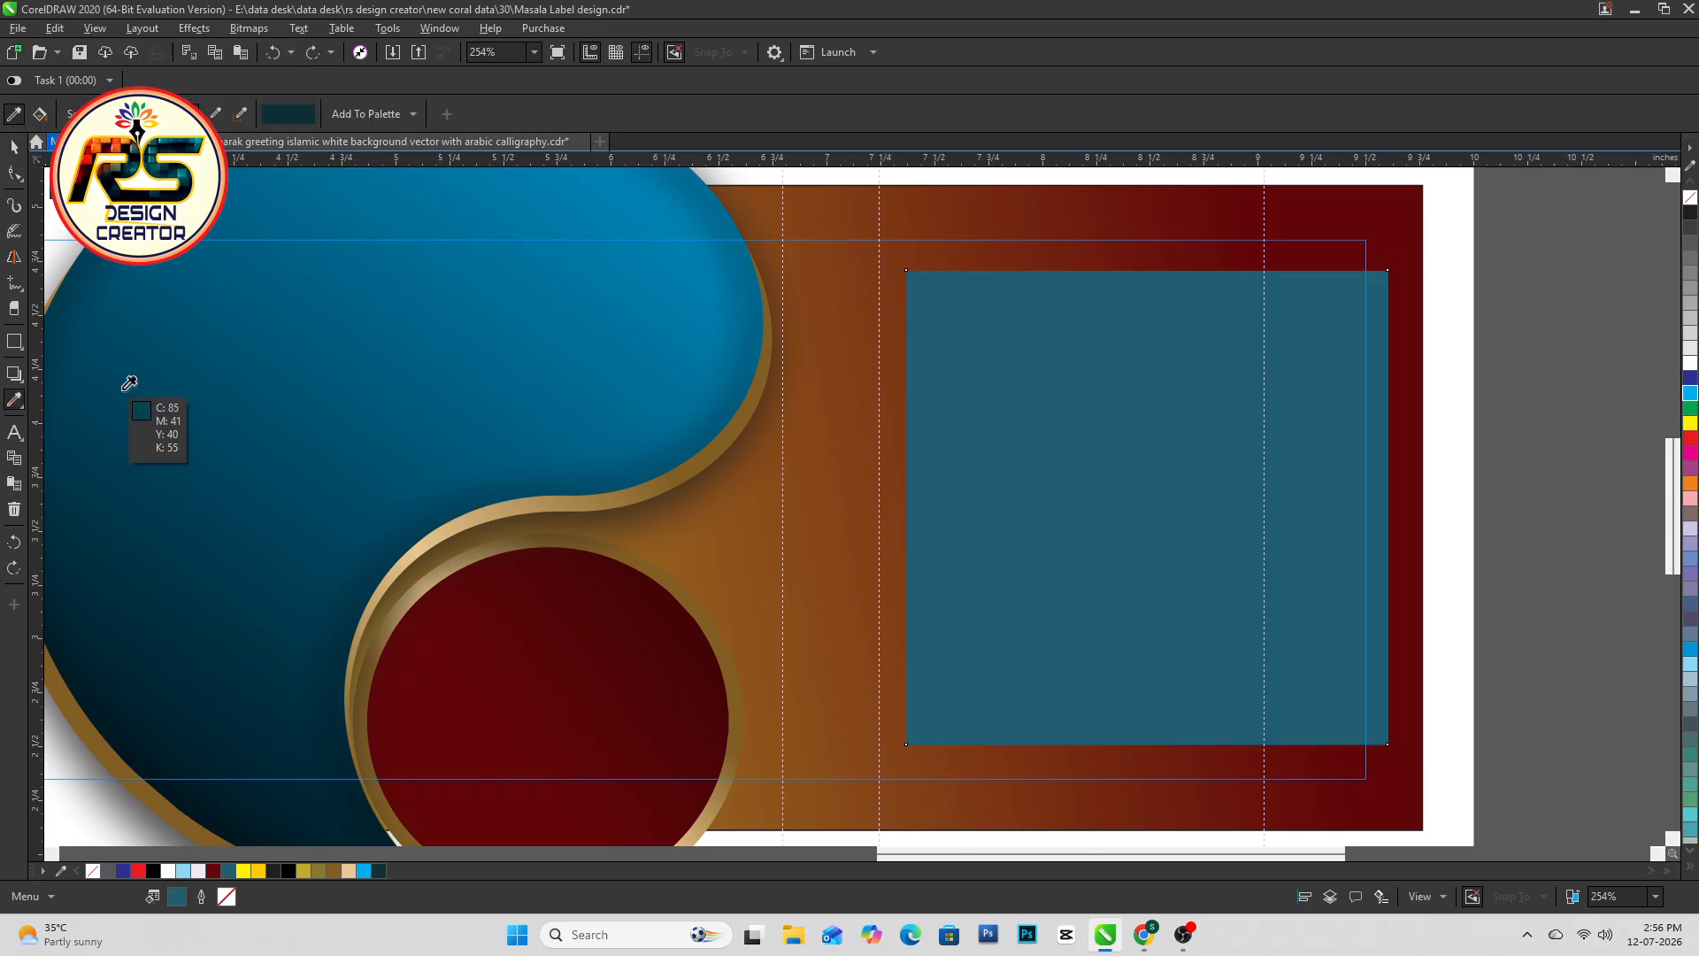
key(space)
Fill the rectangle with cyan and darken it to a deep blue as a uniform CMYK fill
click(1690, 394)
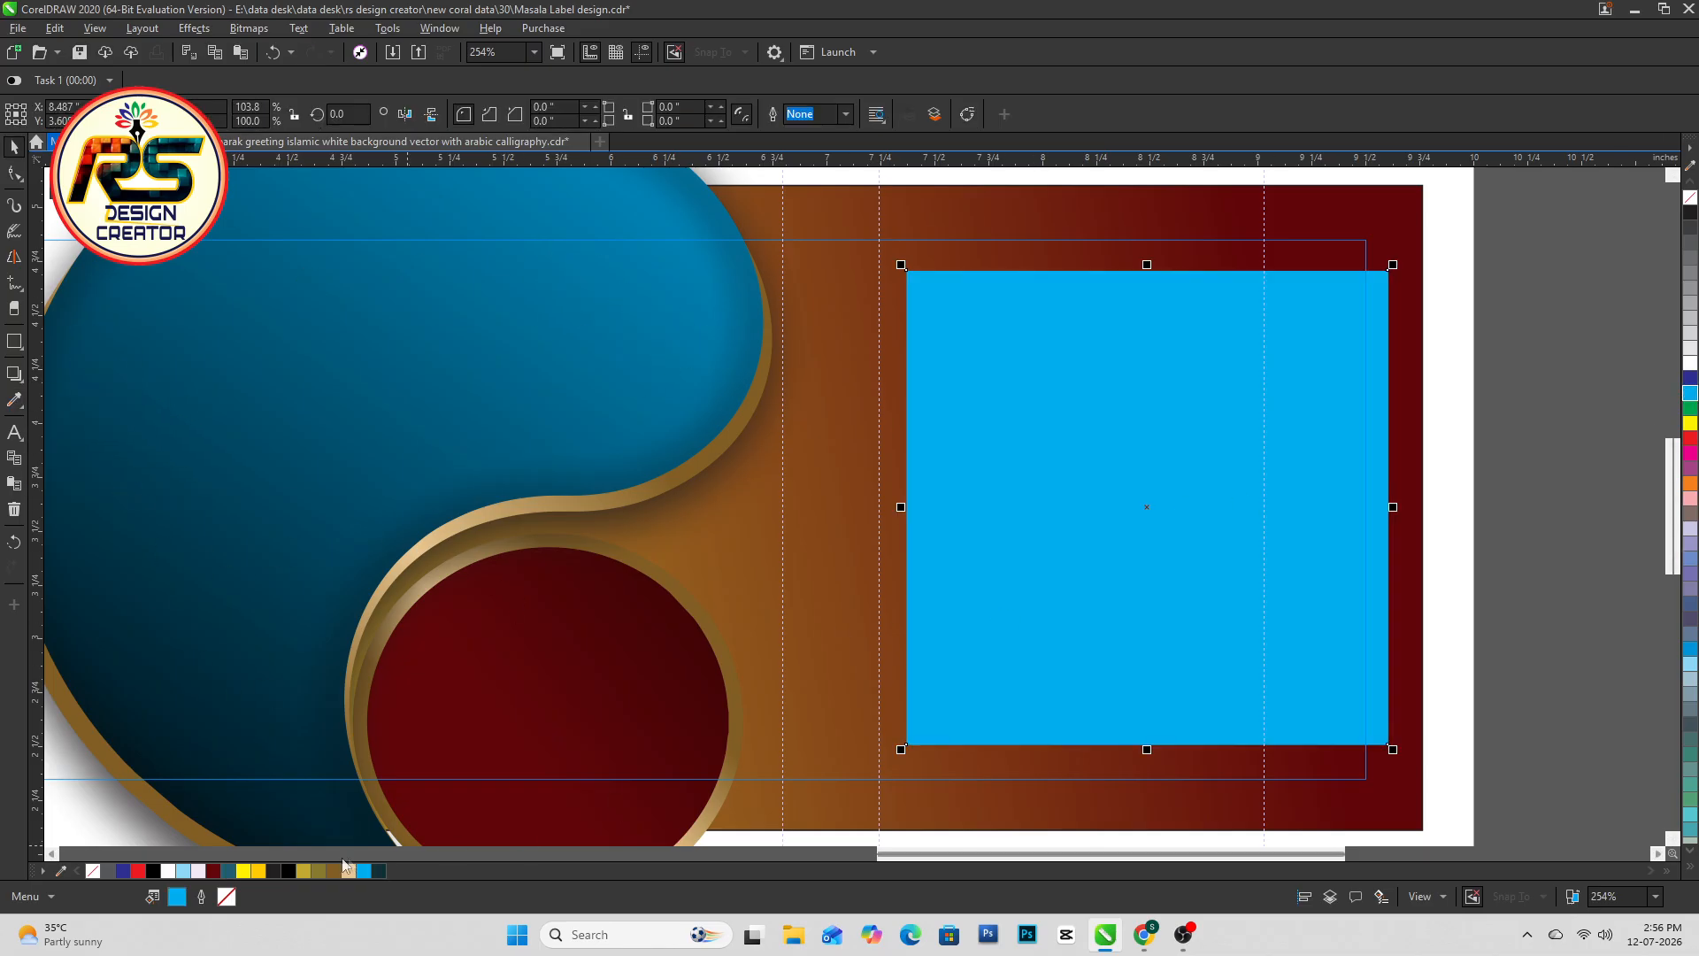
double_click(188, 898)
click(608, 302)
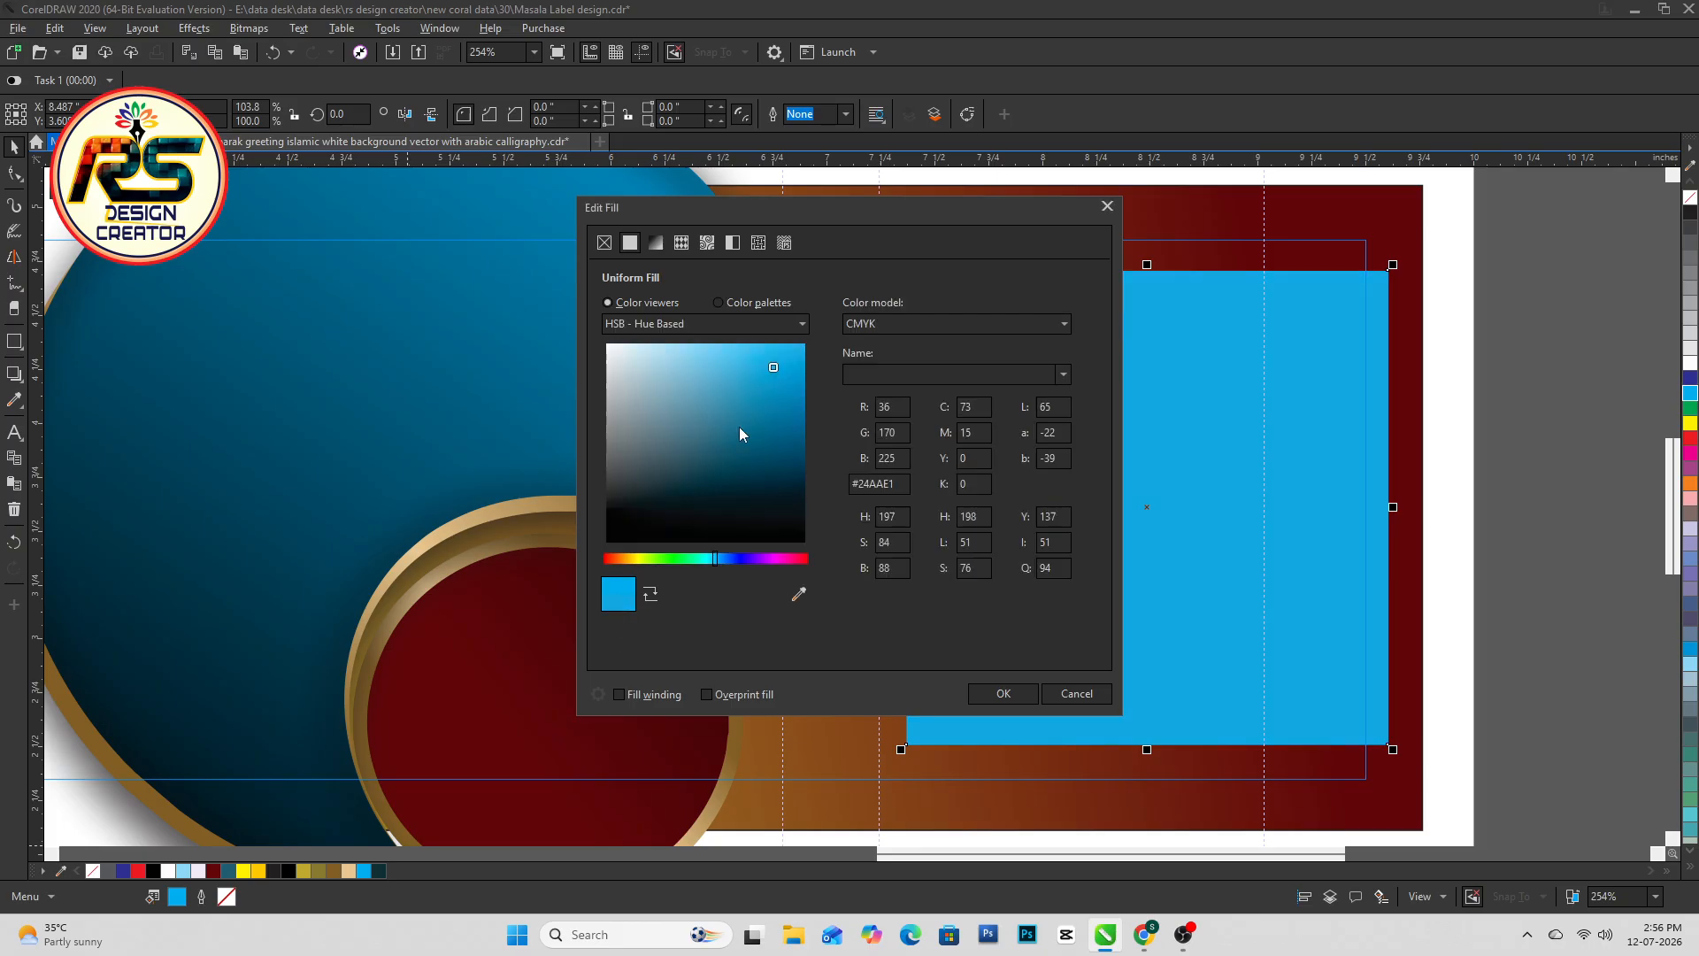
click(747, 449)
click(1003, 695)
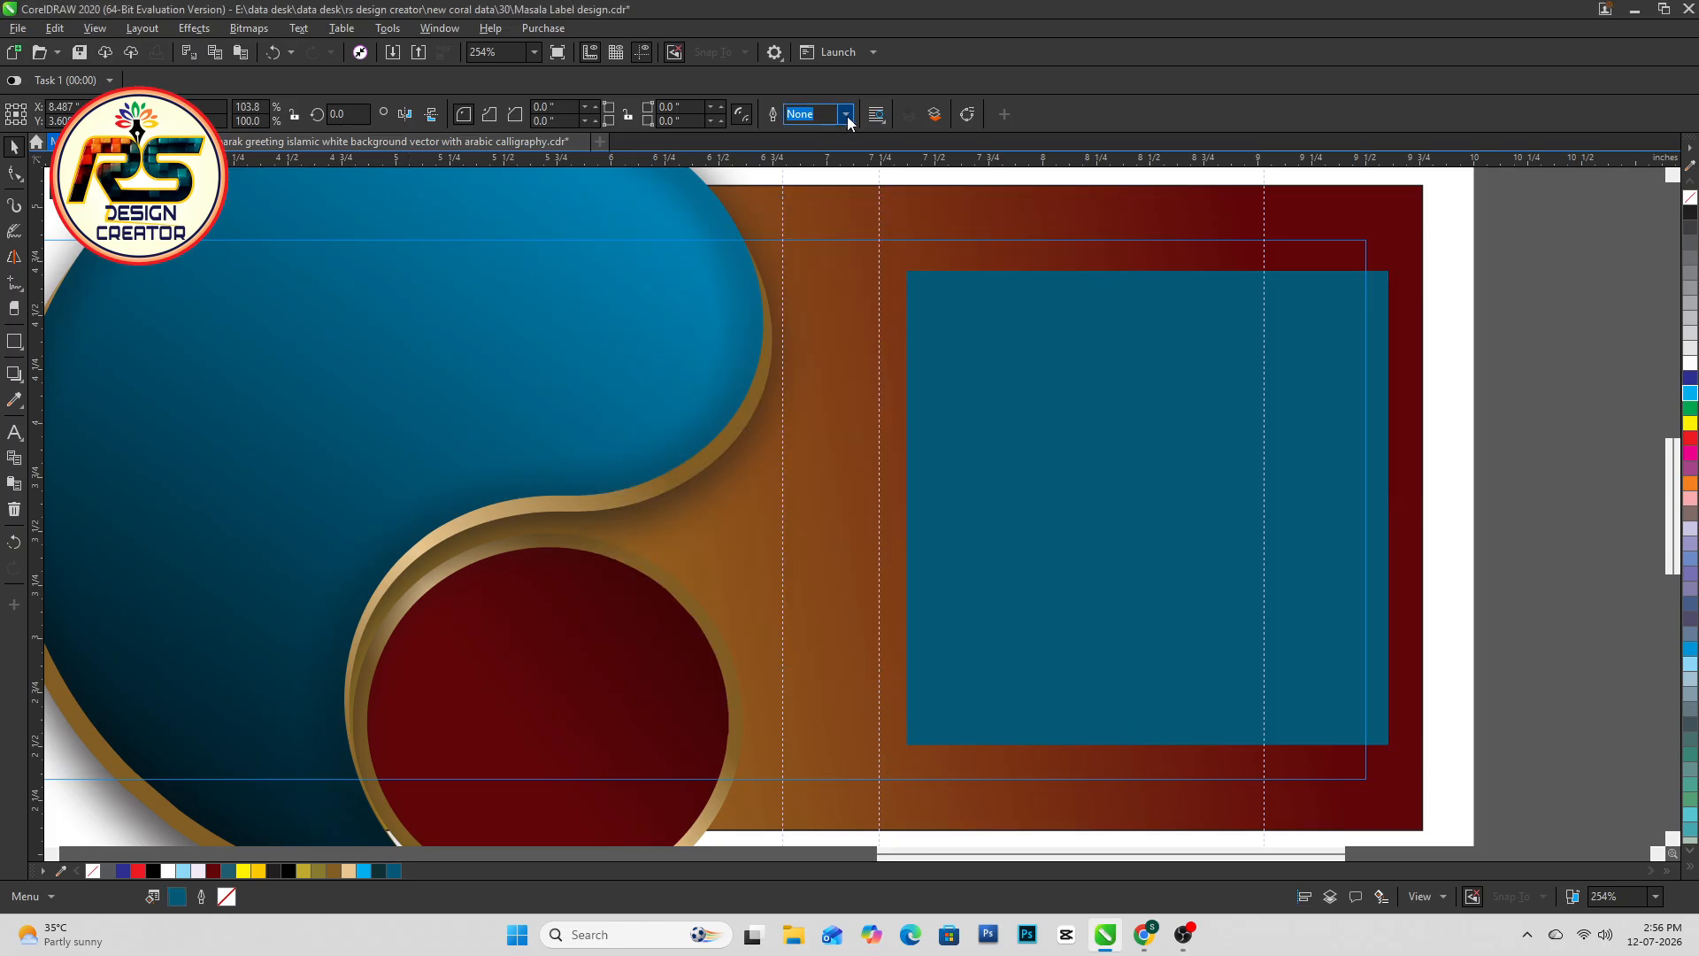
Apply a linear transparency to the rectangle so that it fades out toward its left edge
click(23, 382)
click(90, 377)
drag(1342, 447, 868, 448)
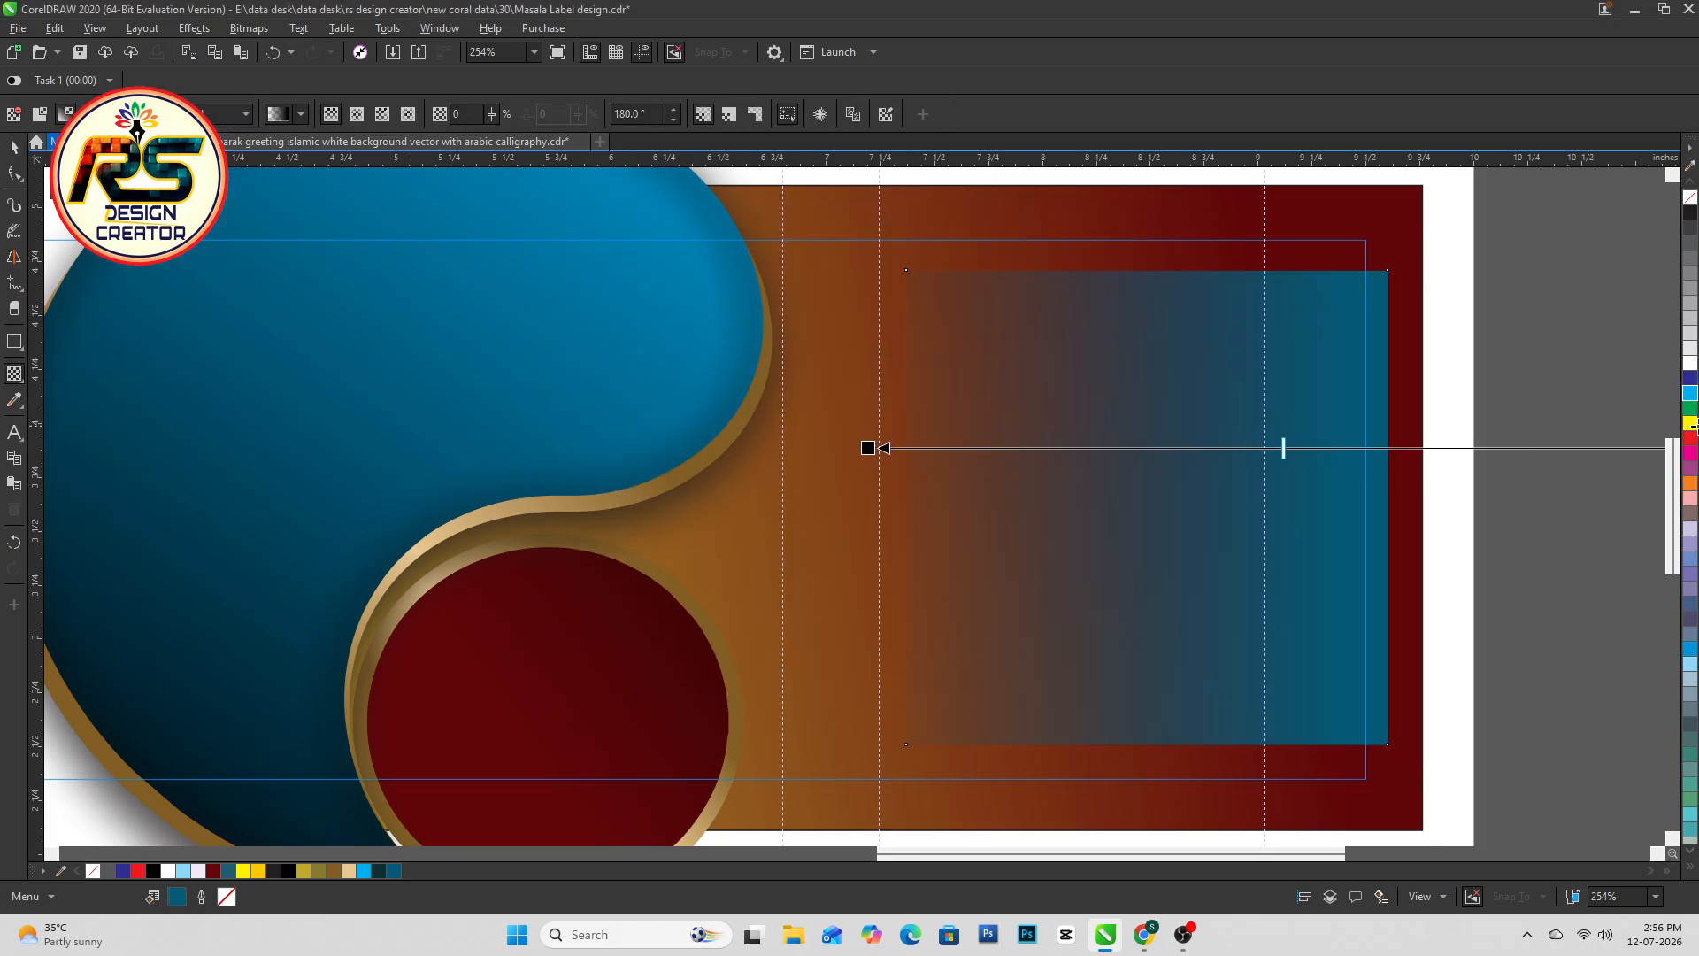
key(space)
Widen the faded rectangle leftward and shift the start of its transparency slightly left
scroll(1342, 463, down, 3)
drag(1001, 464, 978, 464)
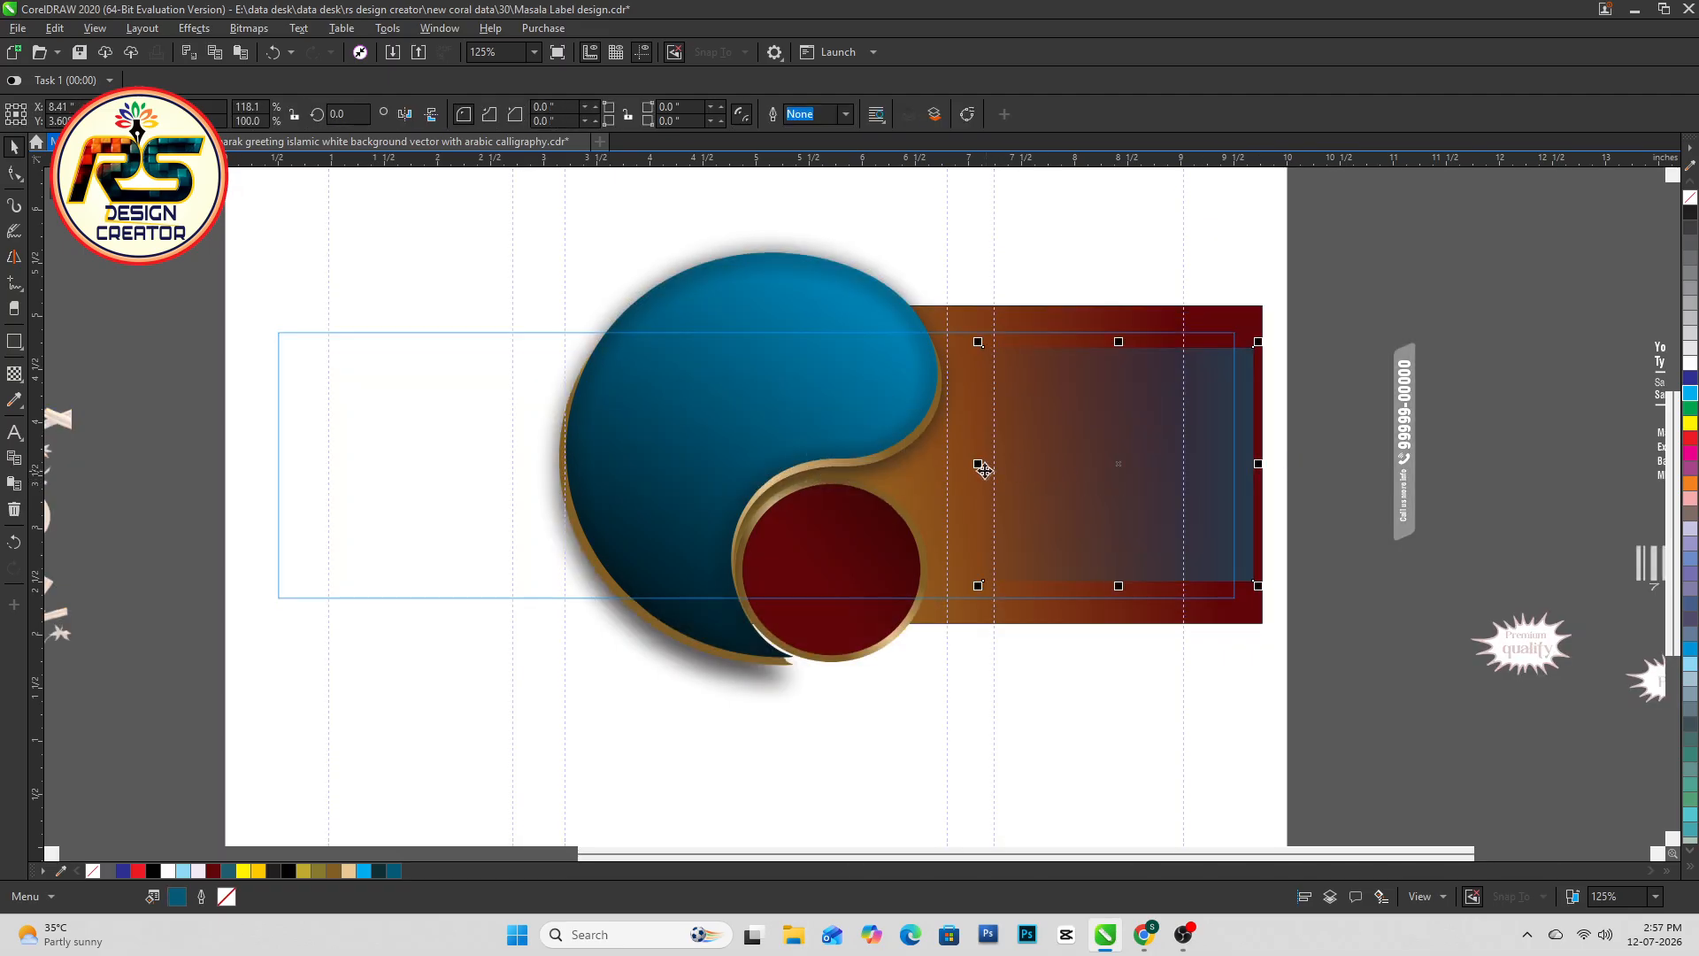
key(space)
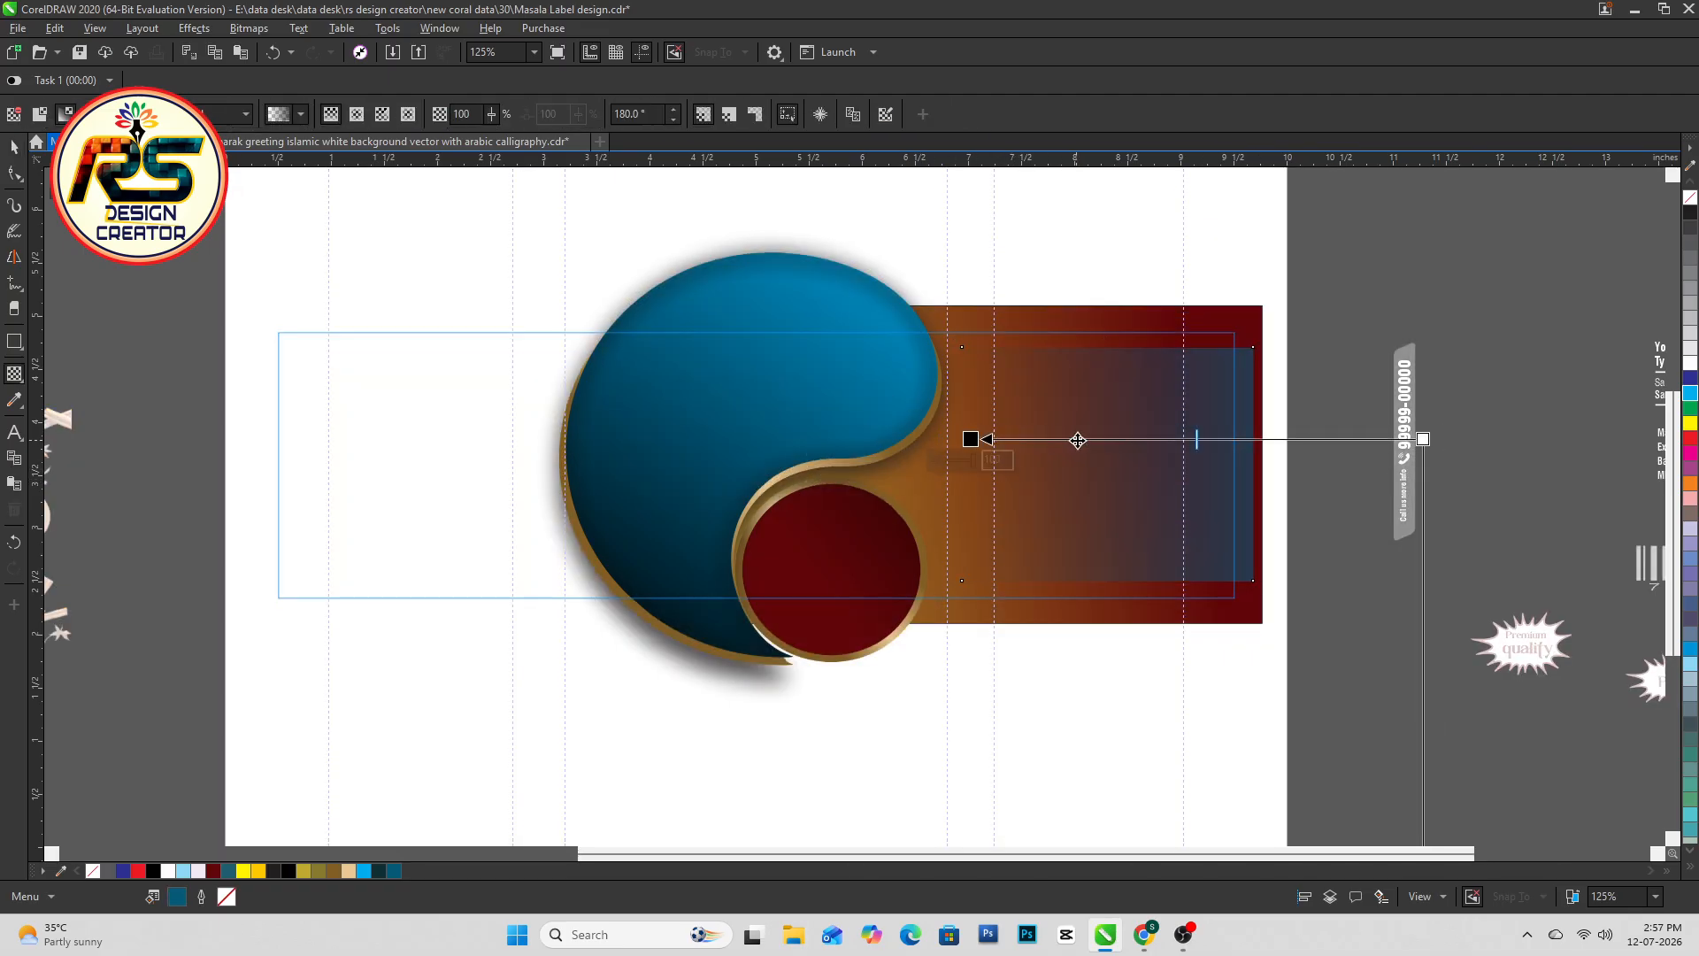
drag(1382, 442, 1371, 441)
key(space)
Fill the faded rectangle with black and finish editing the PowerClip contents
click(288, 872)
click(1041, 692)
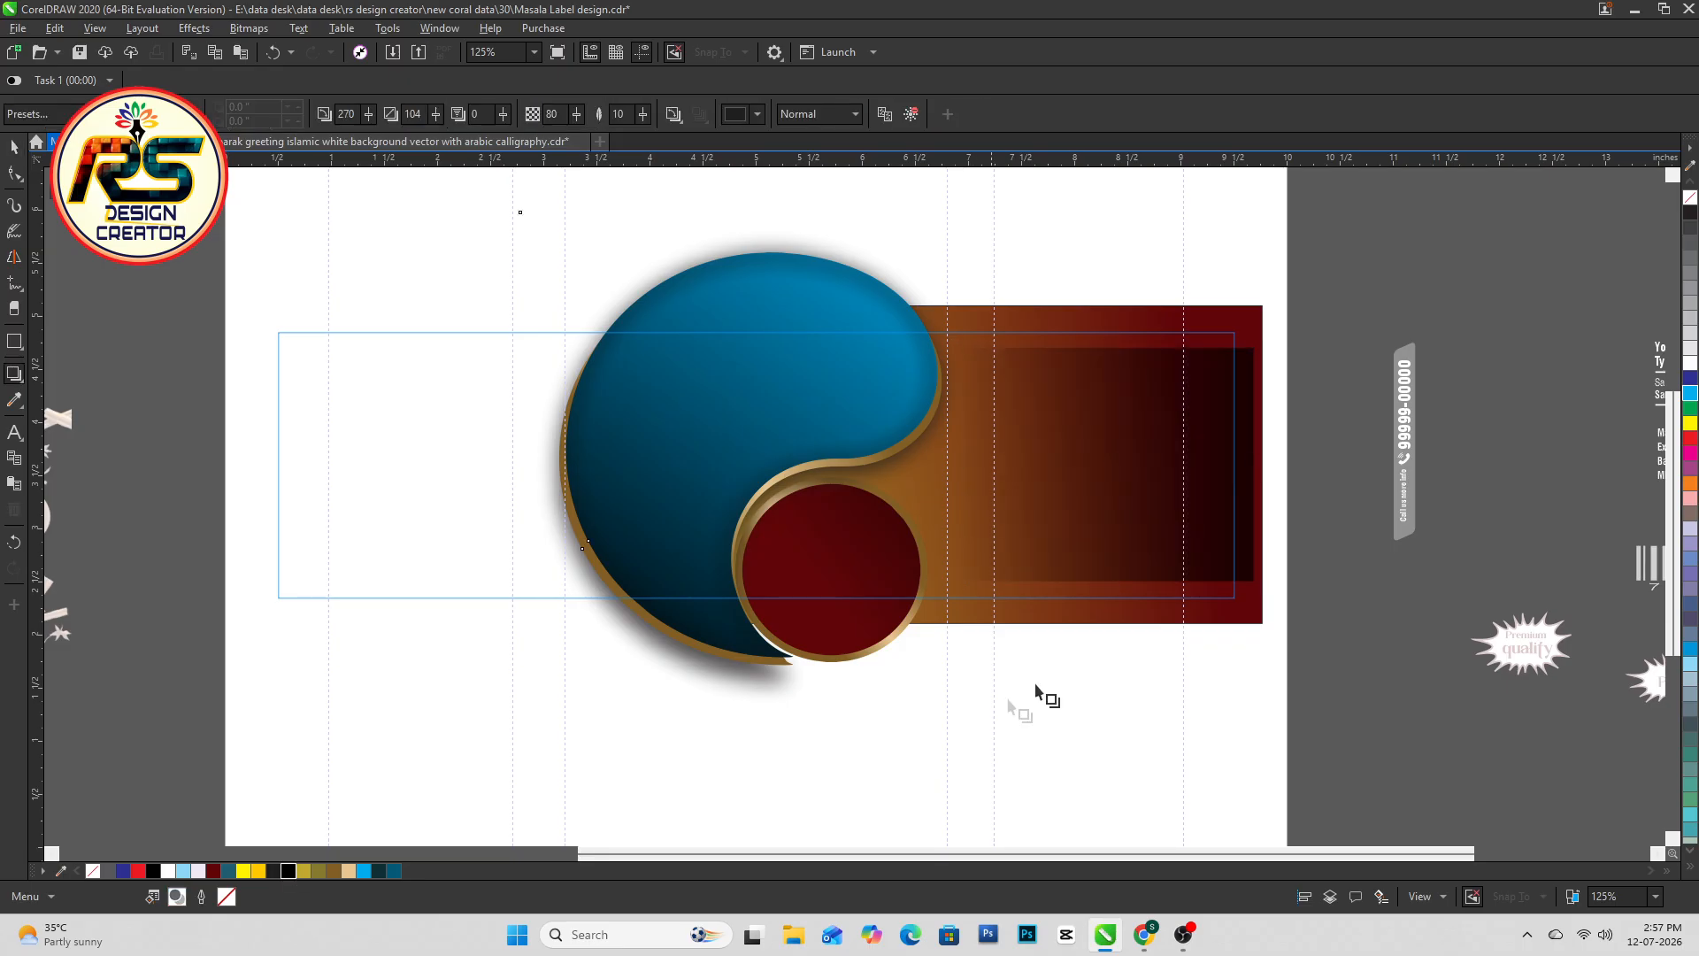
ctrl+click(1331, 331)
Shift the directions and ingredients group slightly right within the outer guideline and save the file
scroll(1231, 411, up, 2)
ctrl+click(1145, 448)
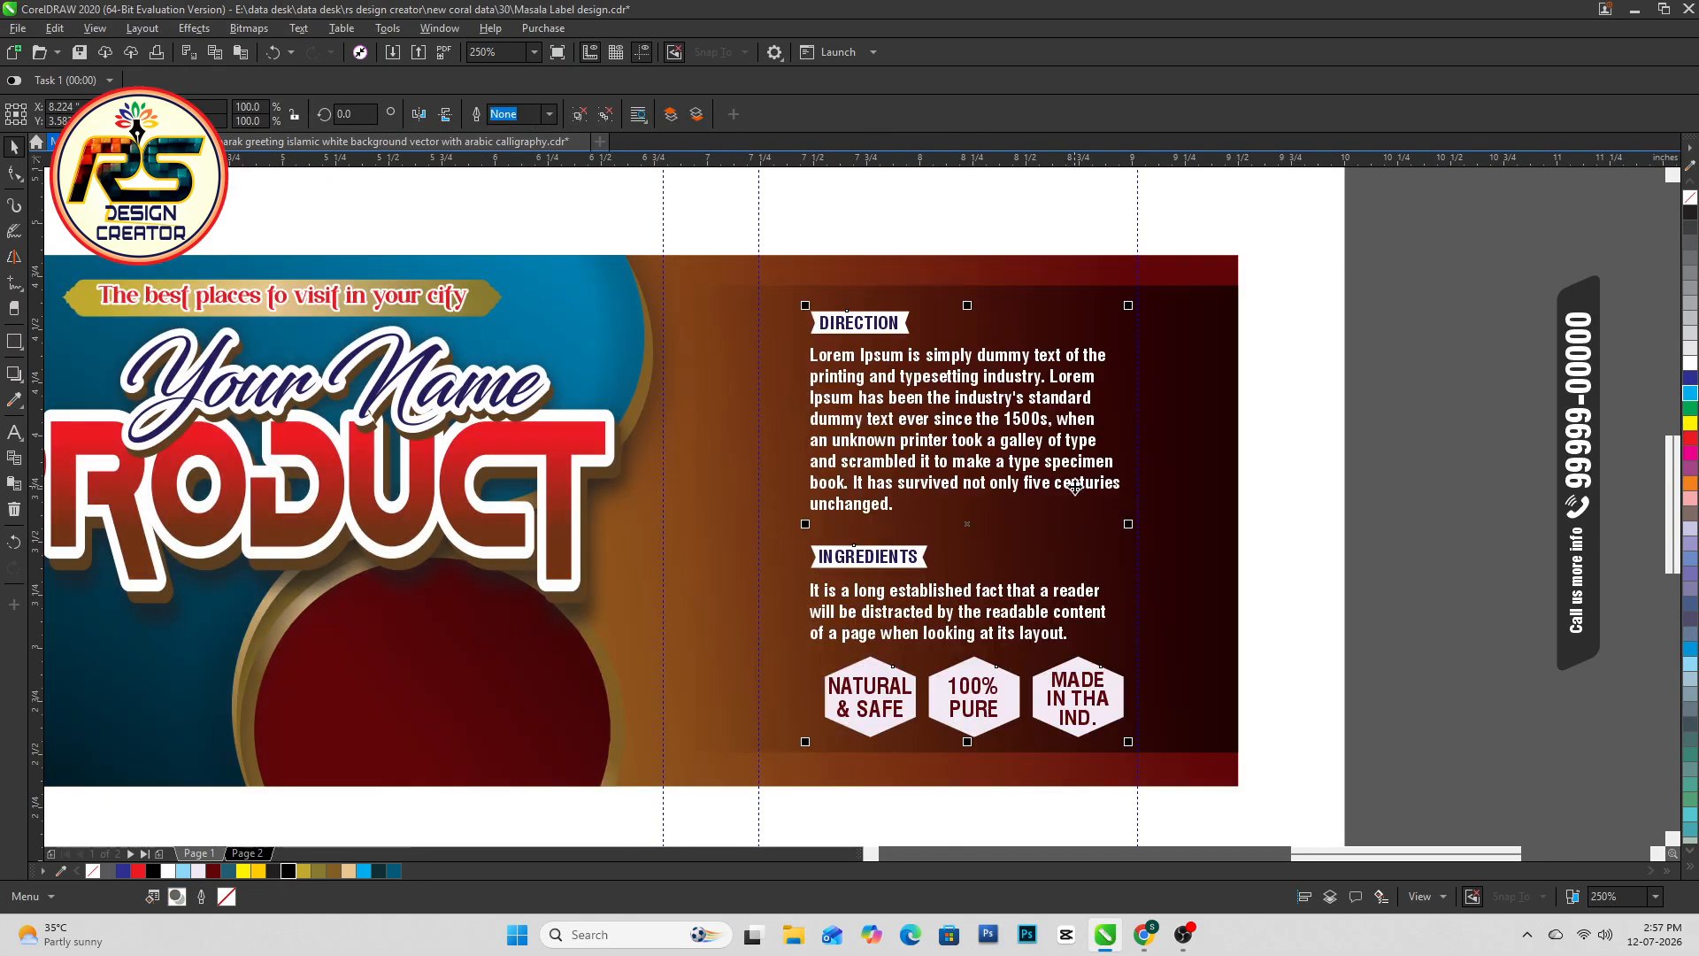
click(1319, 673)
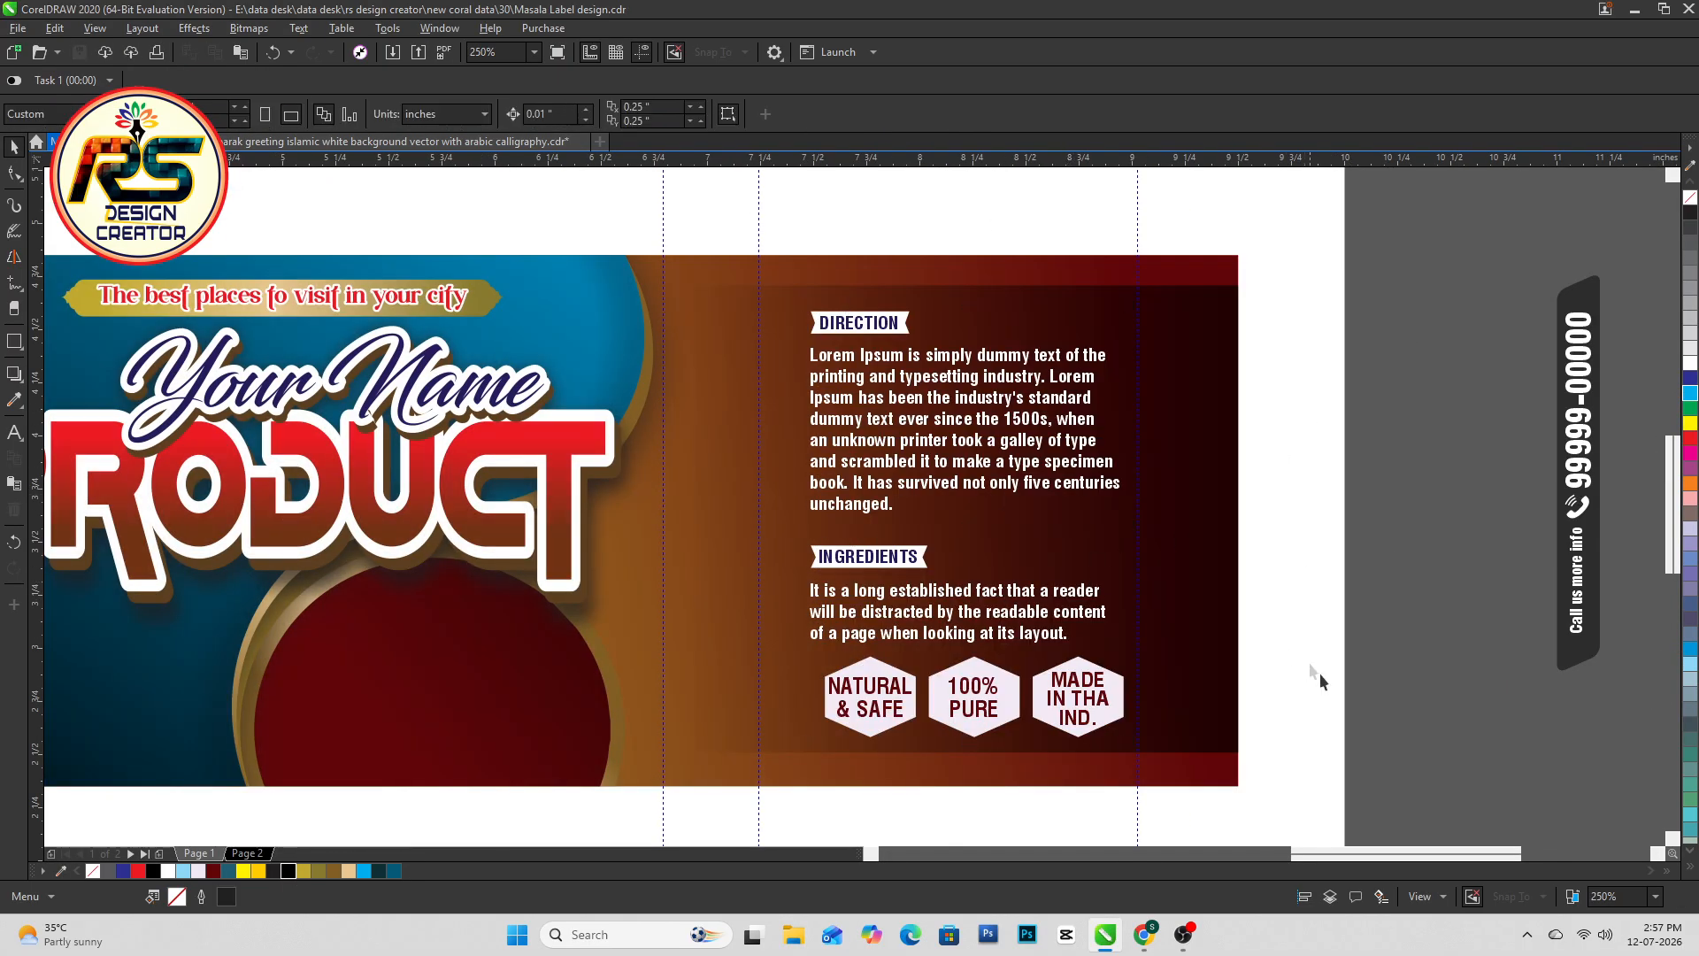
Place a copy of the geometric pattern inside the label's PowerClip and open the contents for editing
click(1204, 674)
scroll(1166, 617, down, 2)
click(581, 617)
click(710, 603)
click(345, 611)
key(ctrl+1)
click(800, 593)
scroll(800, 592, up, 1)
ctrl+click(800, 592)
Send the pattern behind the other shapes, scale it to 75.5% over the gold left panel and finish editing the contents
click(1188, 582)
key(shift+Page_Down)
drag(1266, 396, 1363, 291)
drag(1253, 383, 1004, 345)
key(ctrl+z)
drag(883, 646, 591, 617)
ctrl+click(1201, 387)
ctrl+click(750, 574)
click(750, 580)
scroll(750, 580, down, 1)
scroll(991, 741, up, 1)
ctrl+click(899, 749)
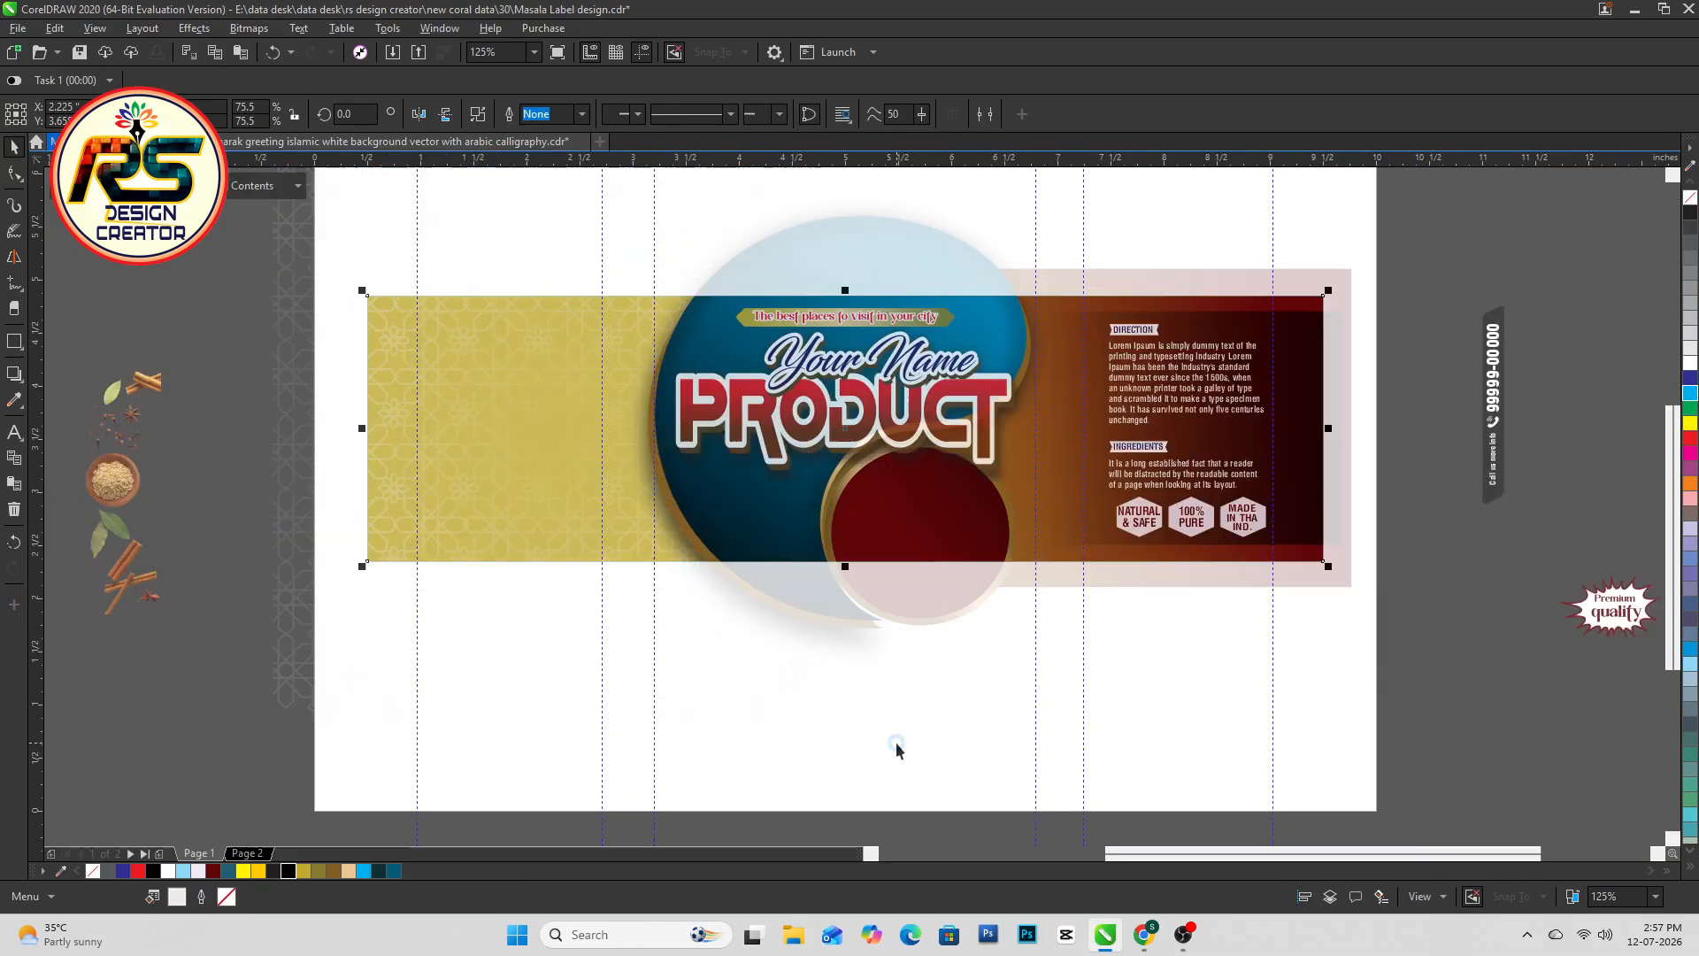
Adjust the pattern on the gold panel and delete the leftover pattern beside the page
alt+click(596, 391)
drag(600, 389, 580, 370)
click(678, 255)
scroll(981, 580, down, 2)
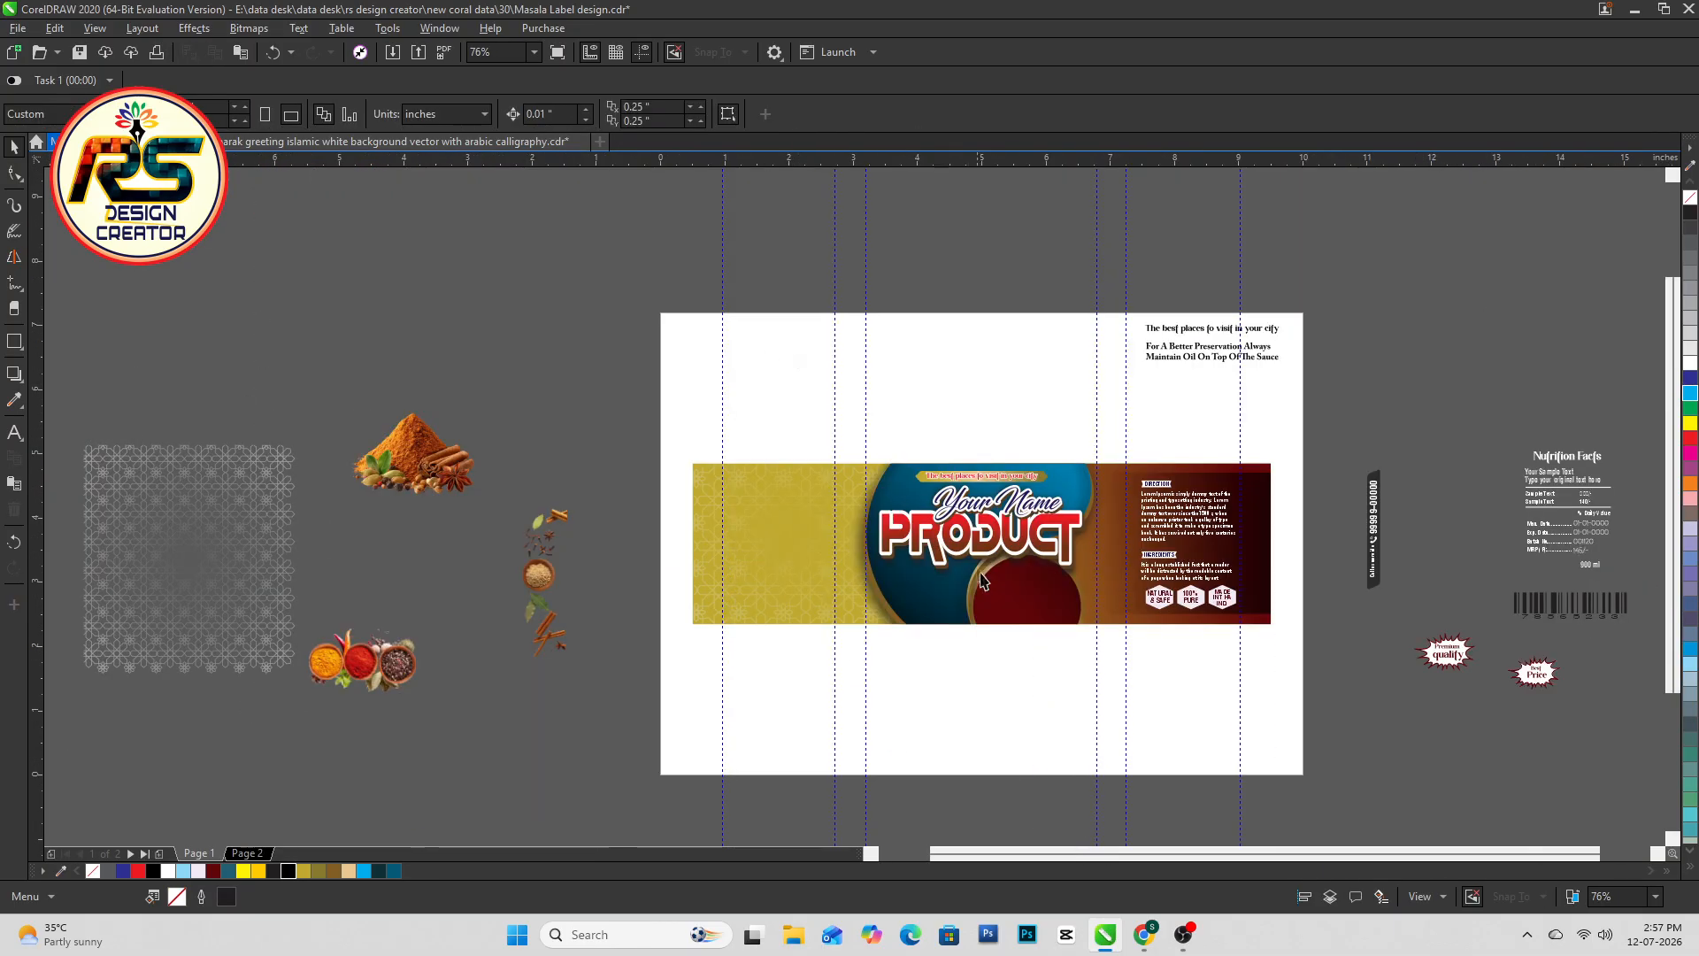
click(202, 591)
key(Delete)
Try to add the spice powder pile image to the label's PowerClip behind the product logo
drag(414, 454, 999, 692)
click(1031, 606)
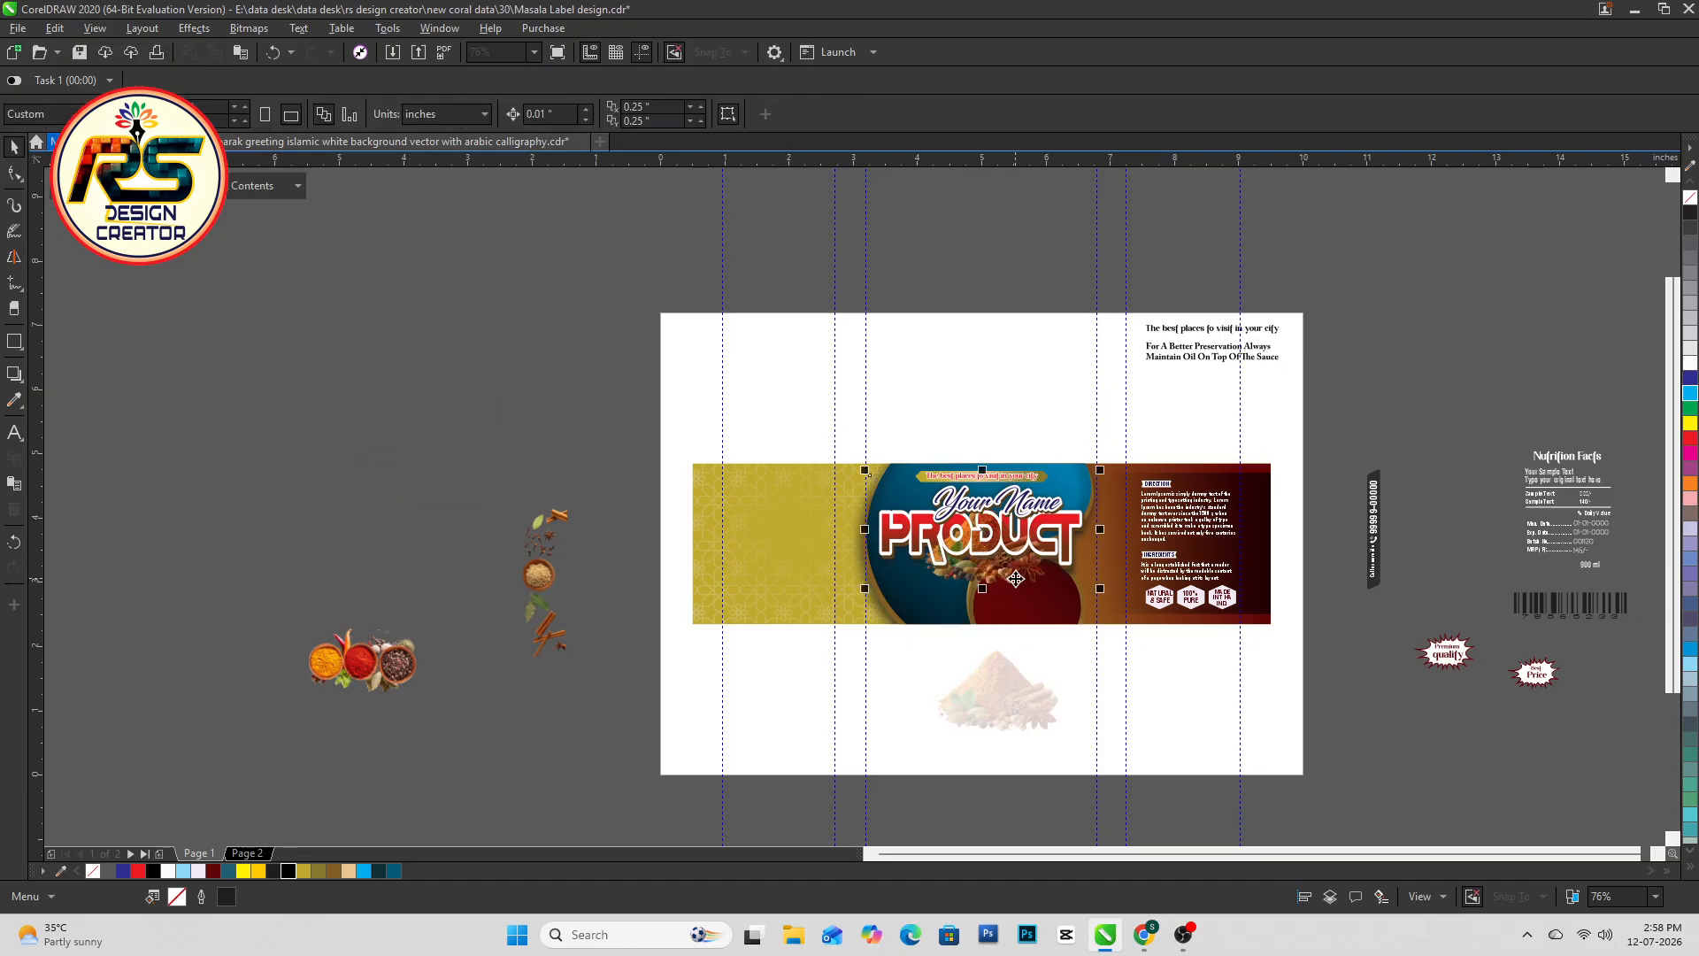
scroll(1032, 605, up, 2)
ctrl+click(1034, 613)
ctrl+click(1076, 699)
click(960, 554)
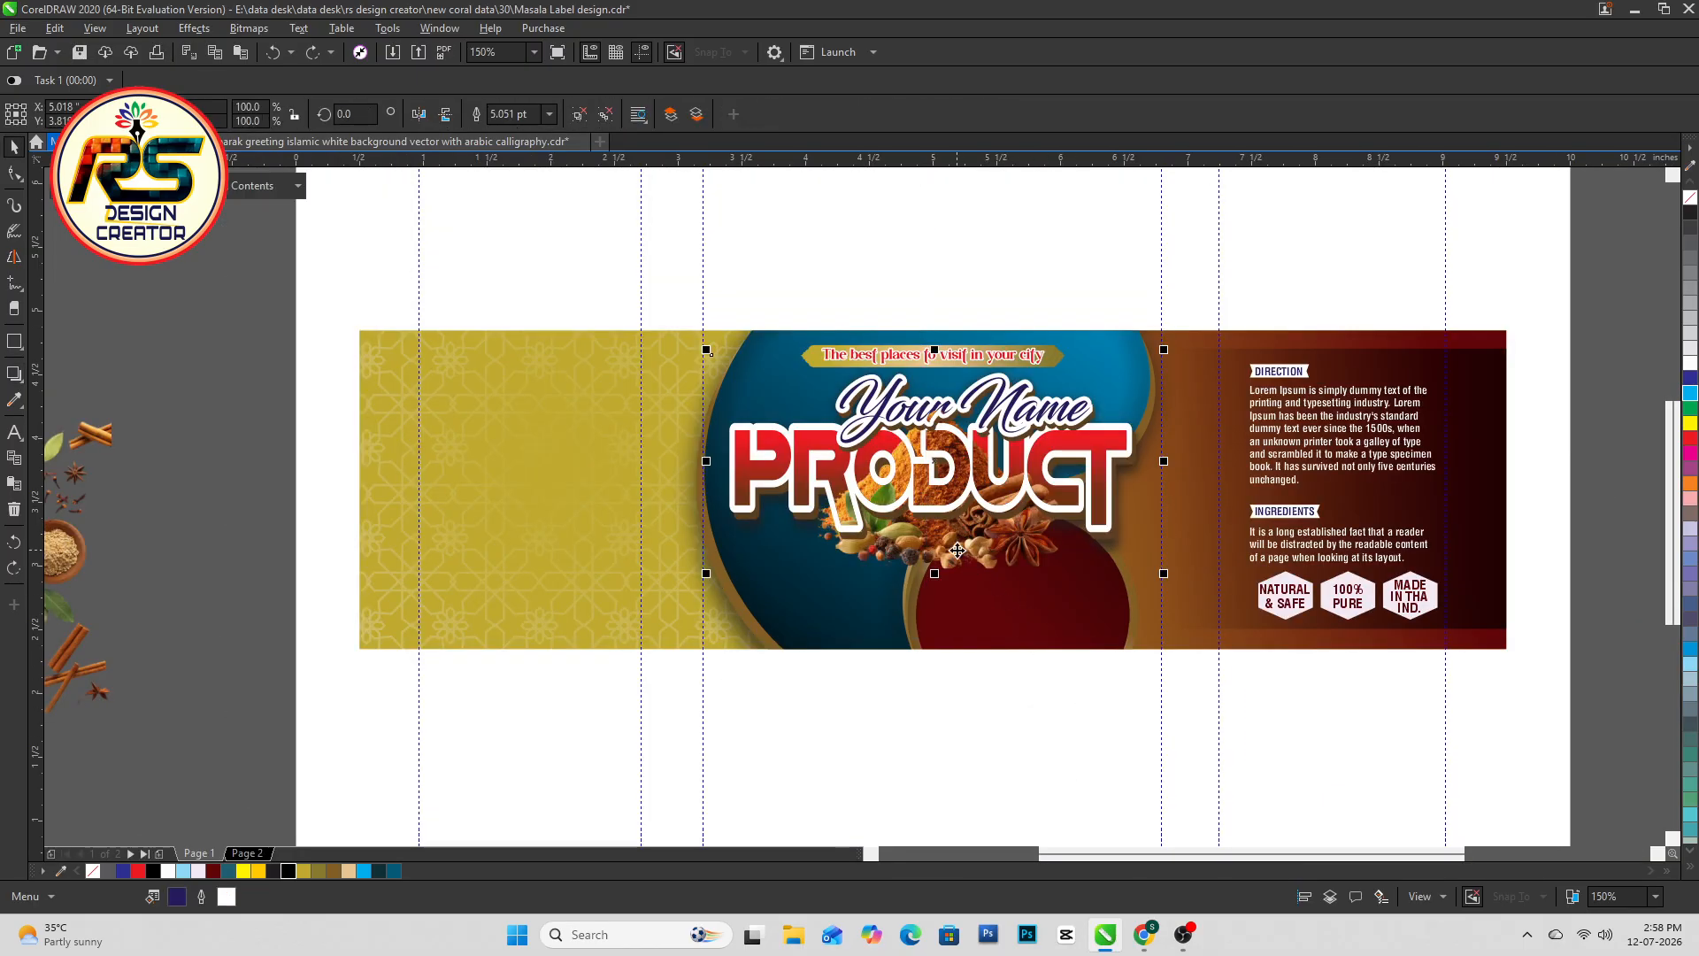
key(ctrl+z)
Paste the spice powder pile inside the label's PowerClip, fit it over the dark red circle and finish editing the contents
key(ctrl+x)
ctrl+click(1050, 641)
key(ctrl+v)
drag(981, 800, 1030, 594)
drag(1144, 660, 1161, 670)
drag(1060, 611, 1059, 605)
drag(1152, 418, 1158, 412)
key(space)
key(space)
drag(1063, 606, 1073, 625)
ctrl+click(1189, 738)
Move the product logo into the label's PowerClip and bring the spice powder pile in front of it
click(1017, 486)
key(ctrl+x)
ctrl+click(1057, 611)
key(ctrl+v)
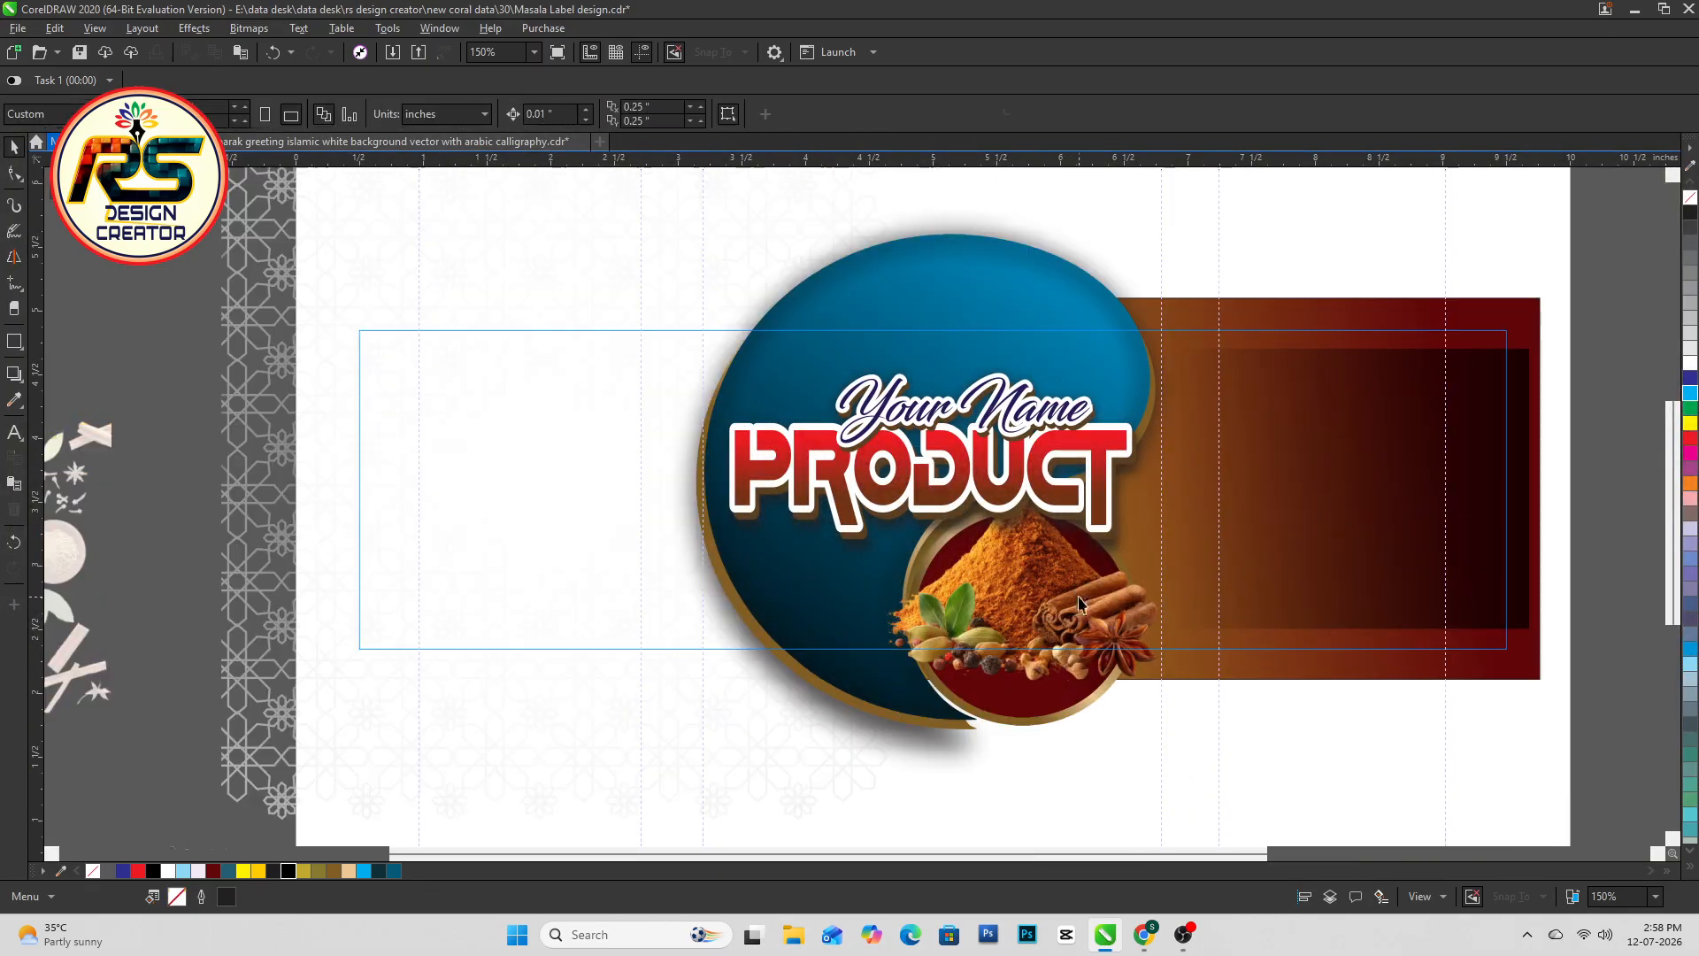
click(1072, 614)
key(shift+Page_Up)
drag(1097, 482, 1097, 490)
ctrl+click(1324, 797)
Place the image of three spice bowls inside the label's PowerClip
scroll(936, 602, down, 1)
click(319, 662)
key(alt+c)
key(w)
key(p)
click(1040, 549)
Position the spice bowls along the label's lower edge beside the powder pile and finish editing the contents
scroll(914, 603, up, 1)
ctrl+click(978, 518)
drag(995, 497, 874, 629)
drag(972, 542, 949, 556)
scroll(879, 617, up, 1)
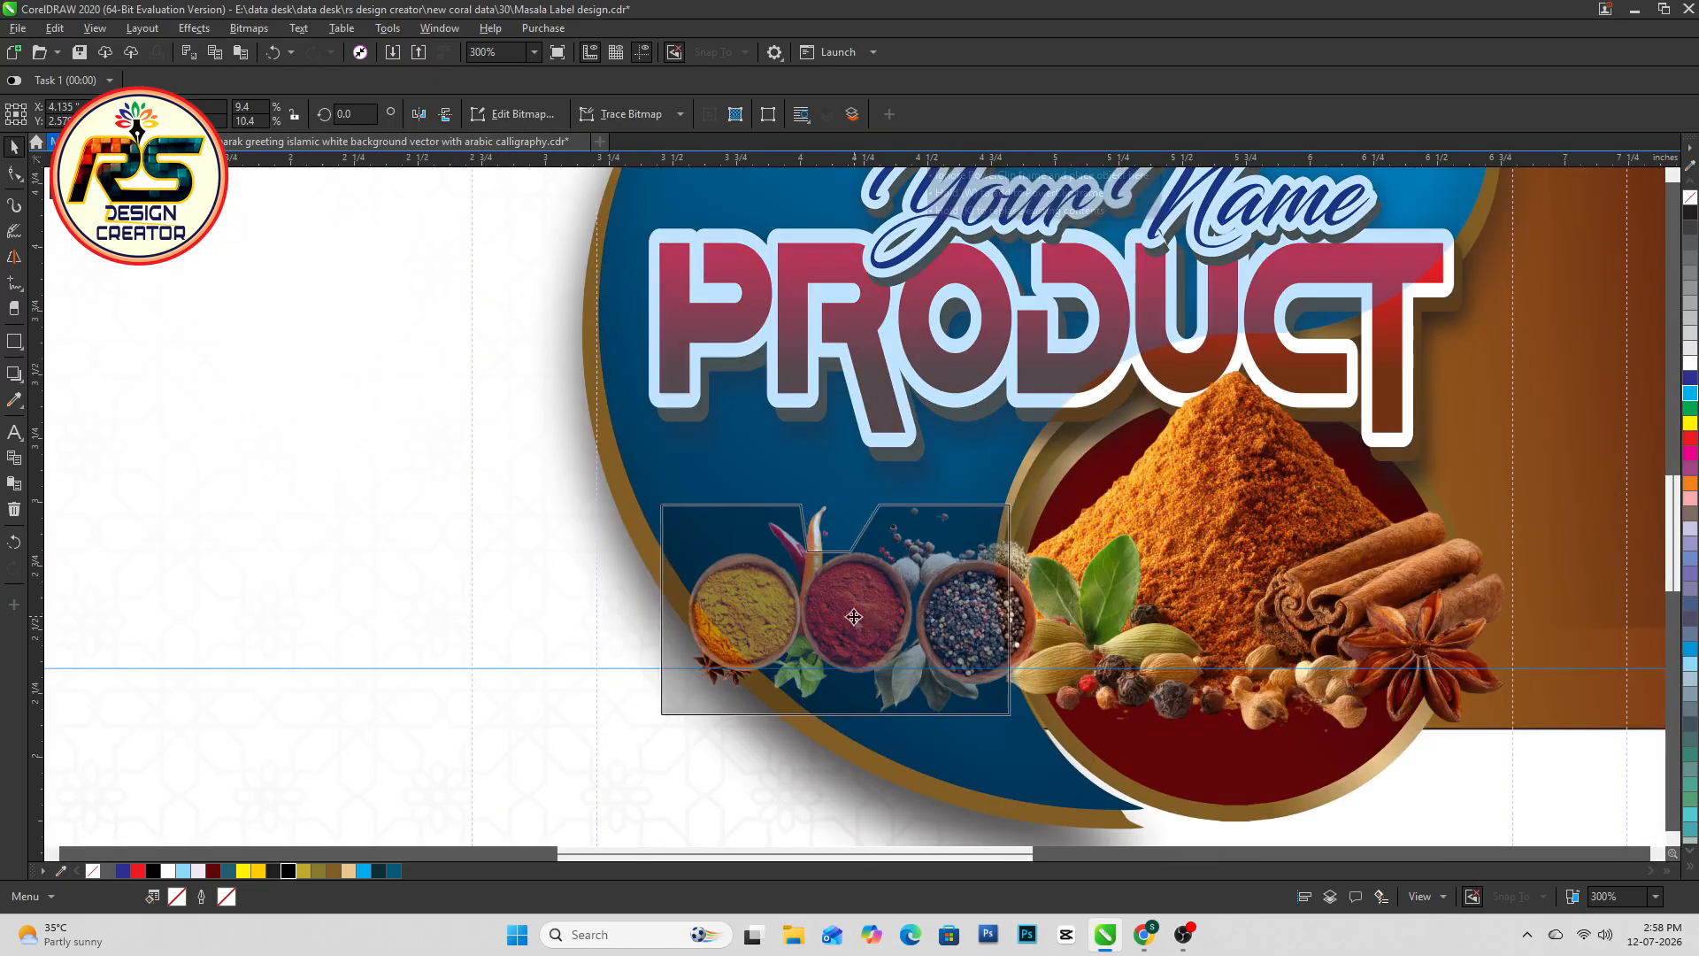
click(450, 121)
key(ctrl+z)
scroll(912, 590, down, 1)
ctrl+click(1342, 745)
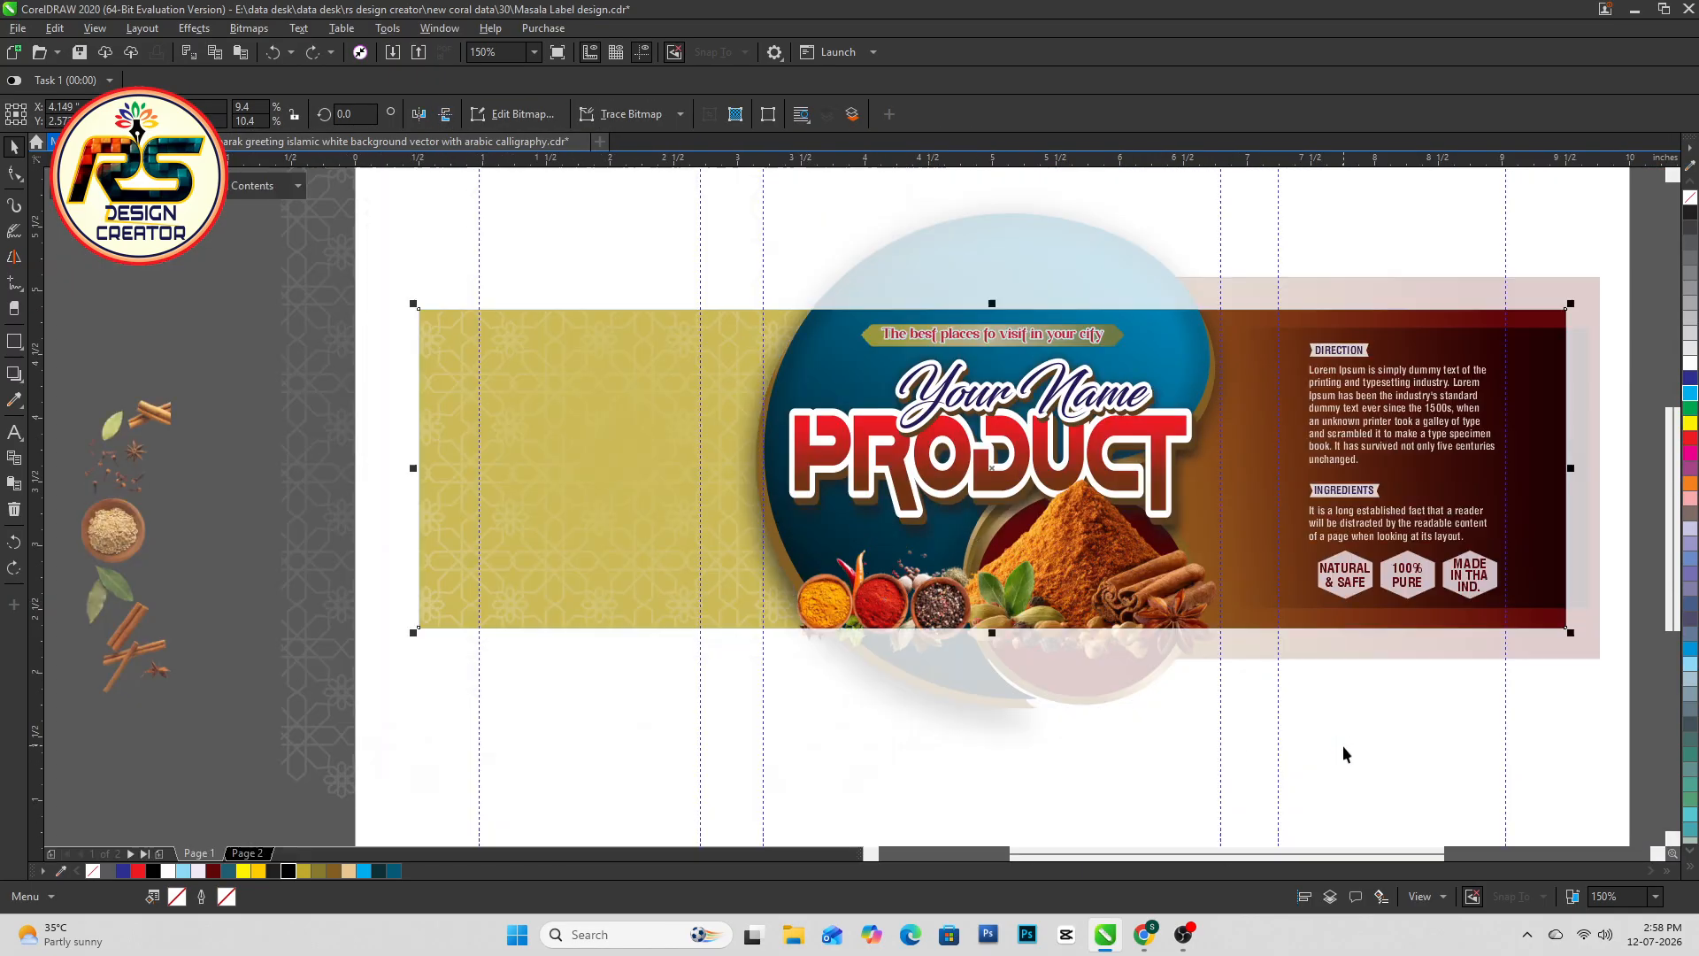
Try the preservation text below the logo at 9 pt, and park it in the blank page area below the label
scroll(1059, 568, down, 1)
drag(1263, 325, 985, 554)
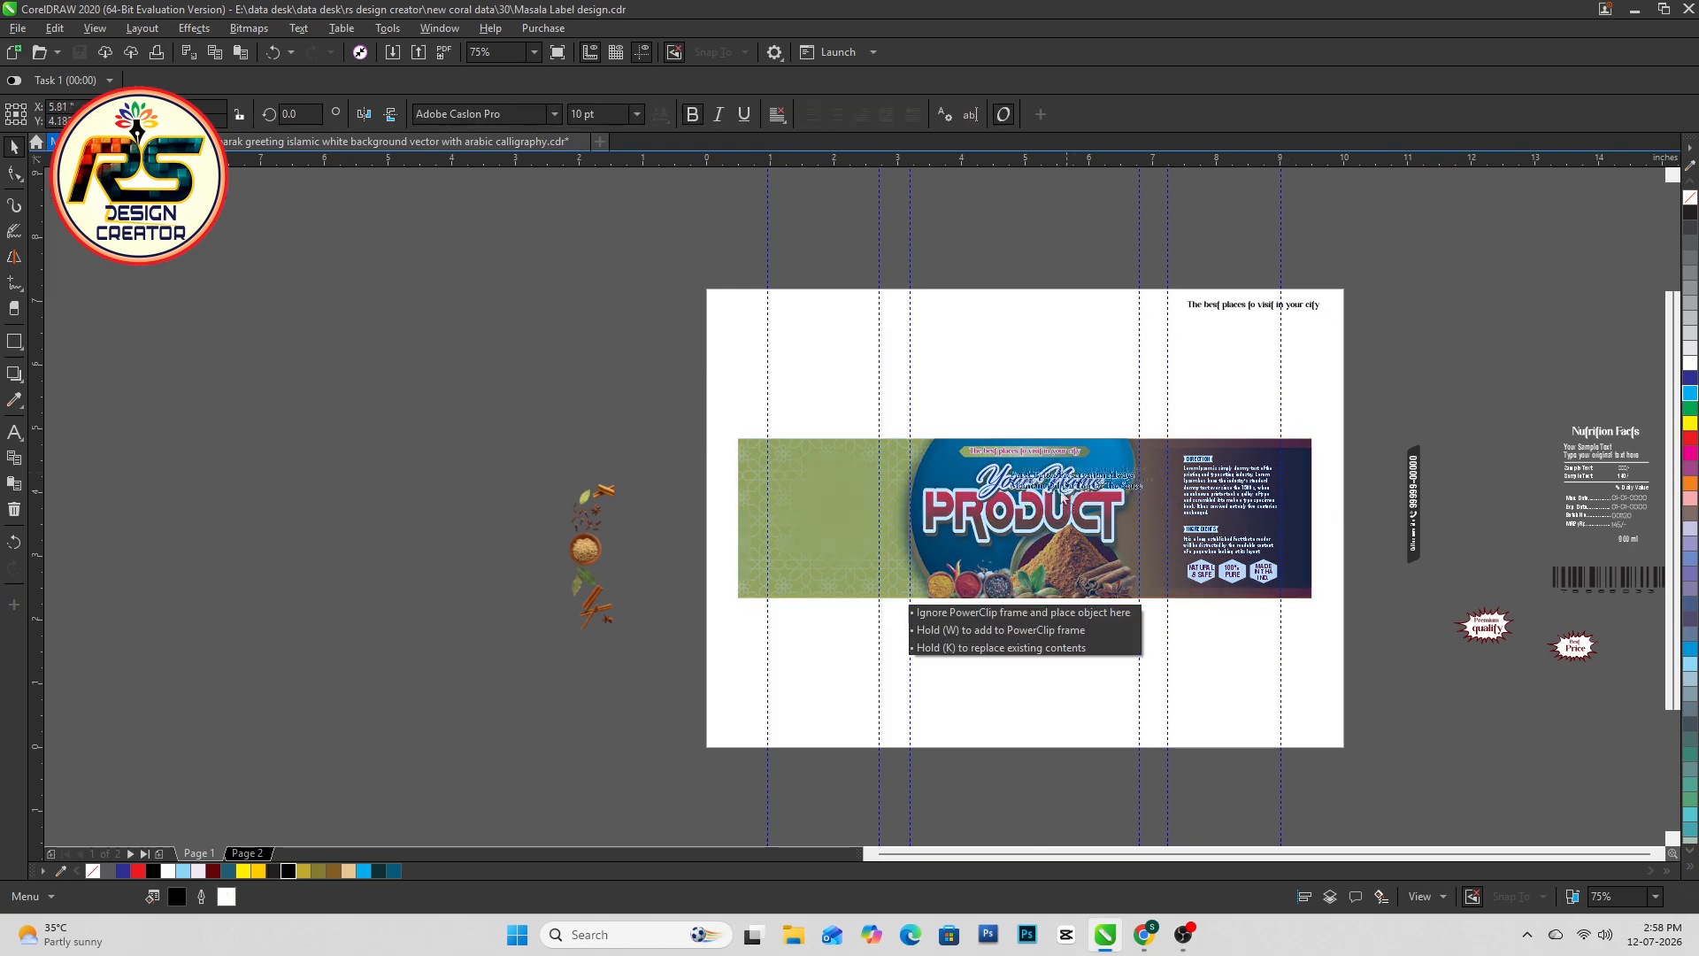
scroll(985, 554, up, 2)
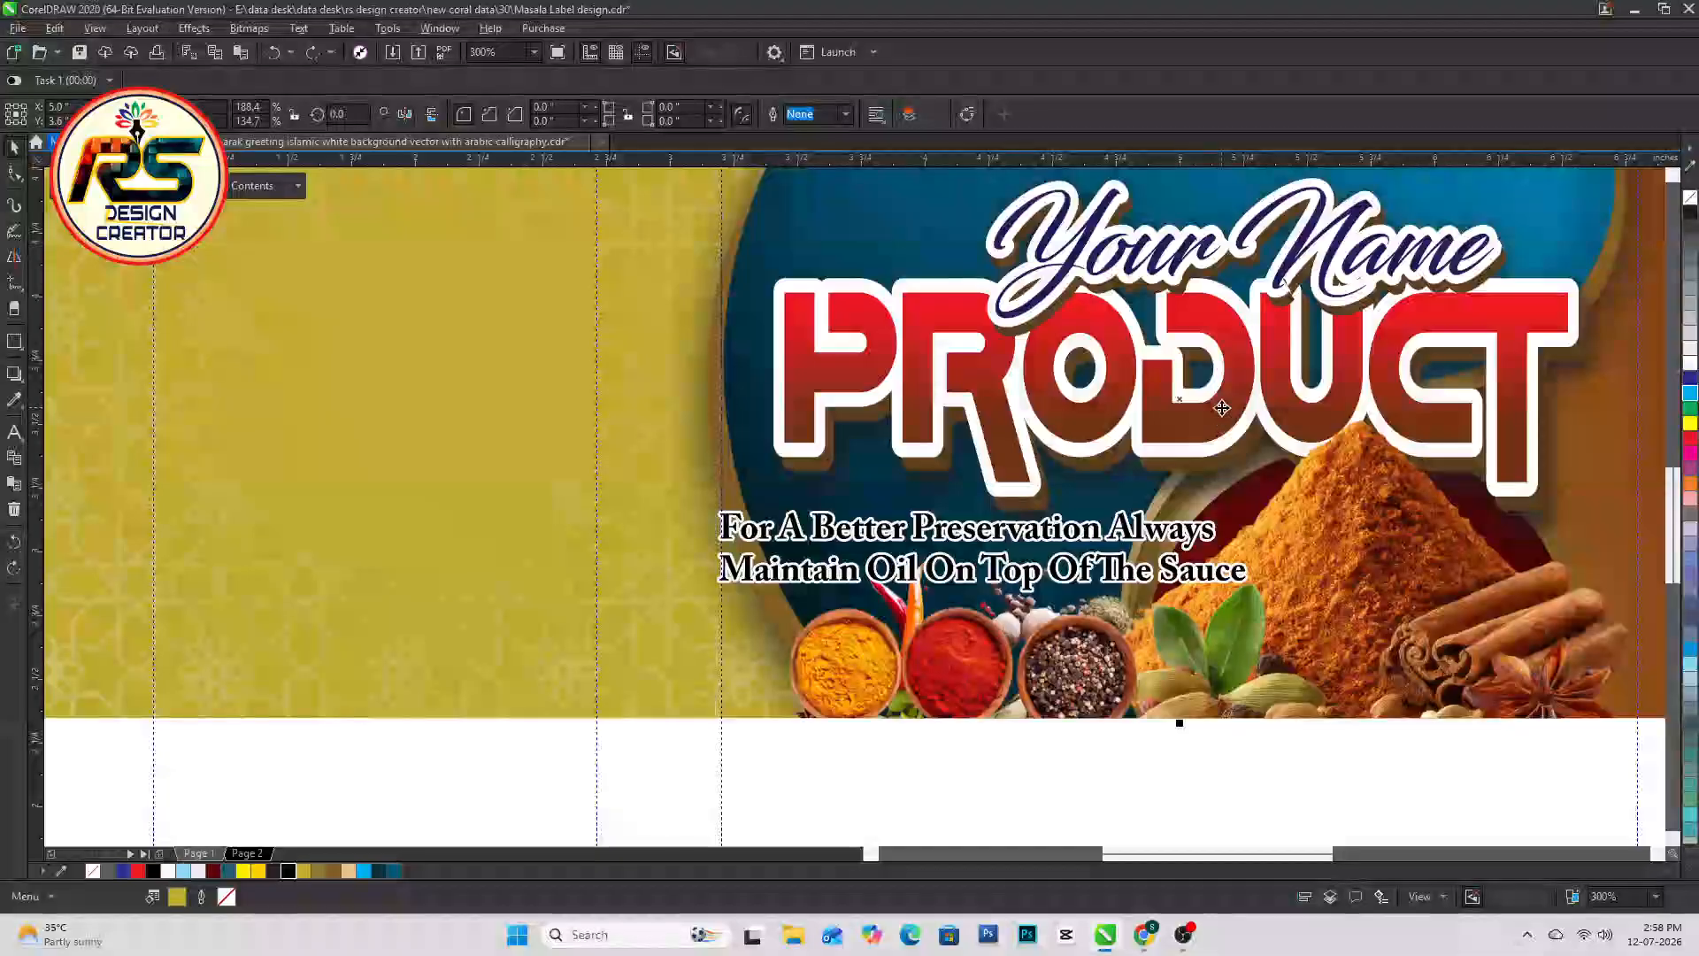
click(1225, 407)
scroll(1225, 407, down, 1)
click(1177, 467)
scroll(1177, 467, up, 1)
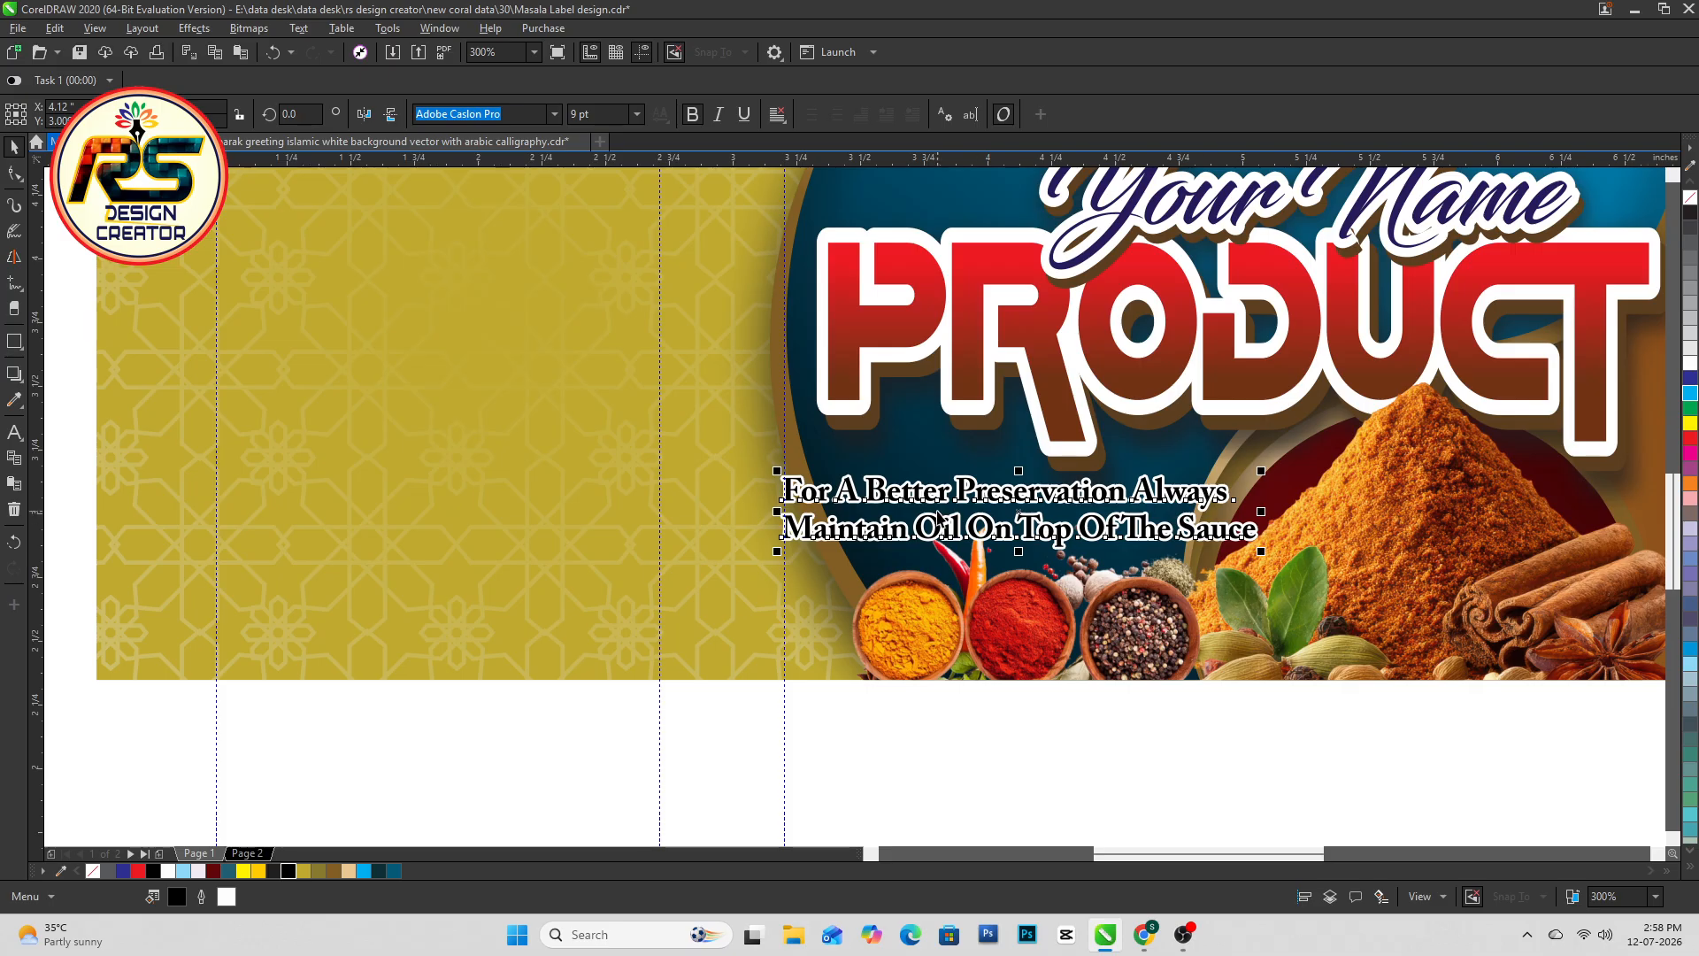
scroll(938, 518, down, 2)
key(Escape)
Move the vertical phone number strip onto the label between the product artwork and the directions text, and nudge it into place
click(1434, 517)
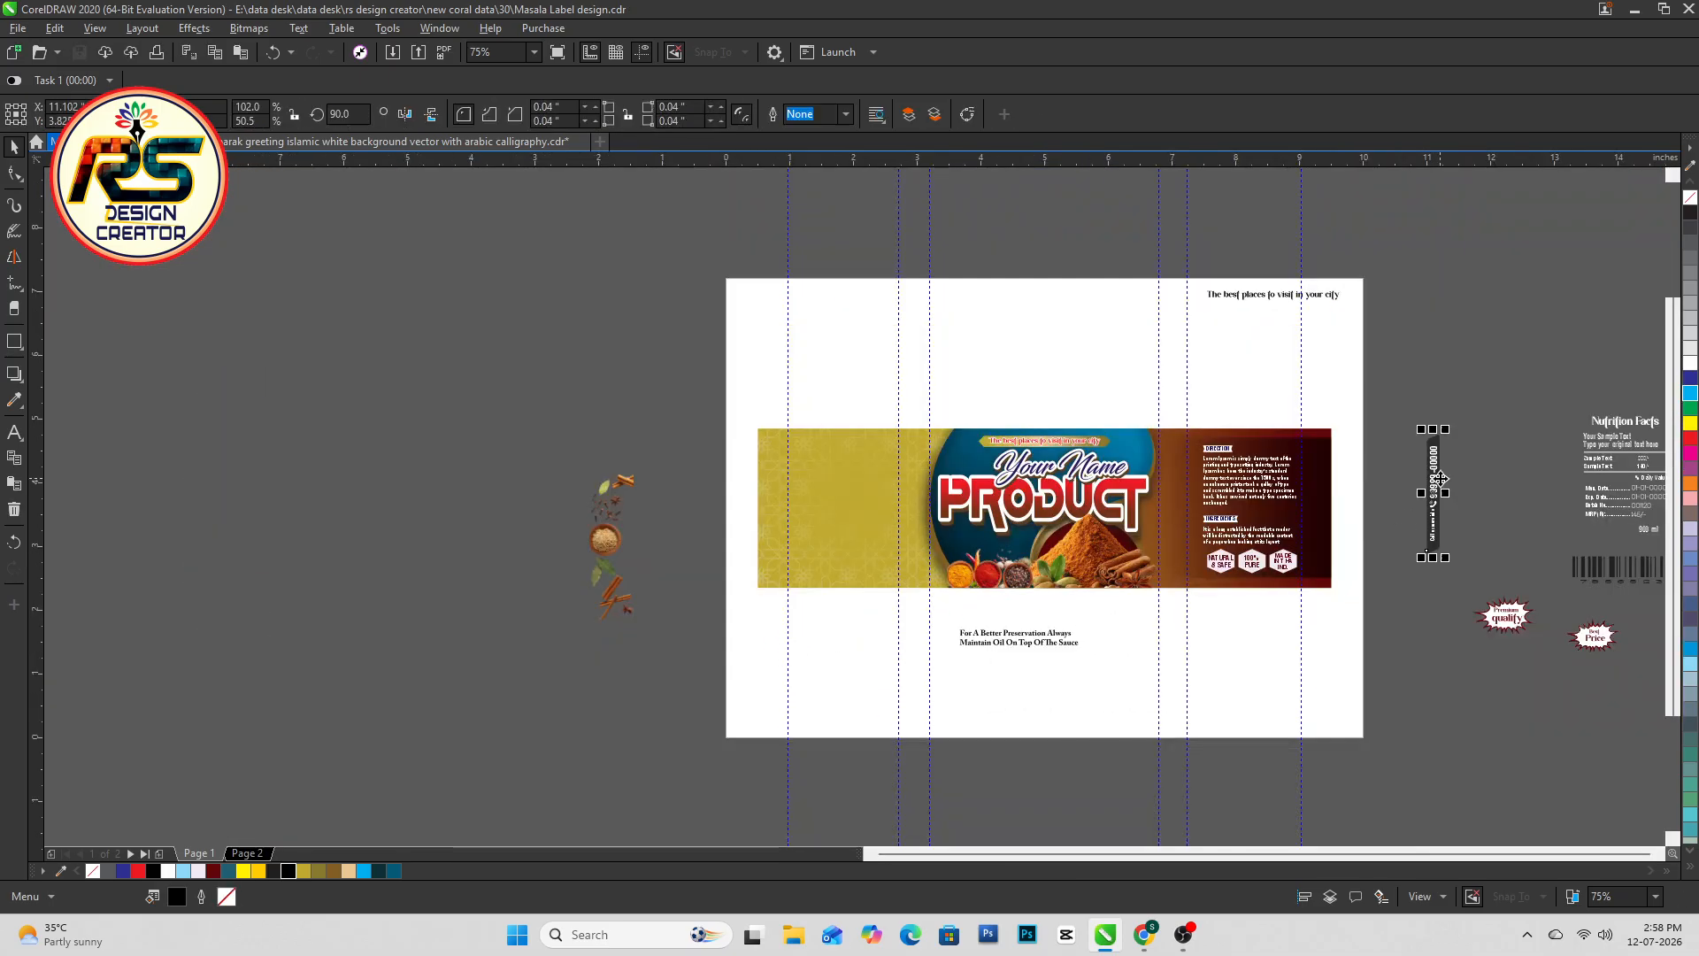
scroll(1435, 514, up, 1)
drag(1438, 487, 936, 514)
scroll(936, 515, up, 1)
key(Right)
key(Right)
scroll(929, 516, down, 1)
key(Escape)
click(1090, 529)
key(Left)
Ungroup the directions and ingredients block and fill the three hexagon badges with gold
click(1081, 507)
click(1084, 510)
key(ctrl+u)
click(1064, 754)
click(1082, 663)
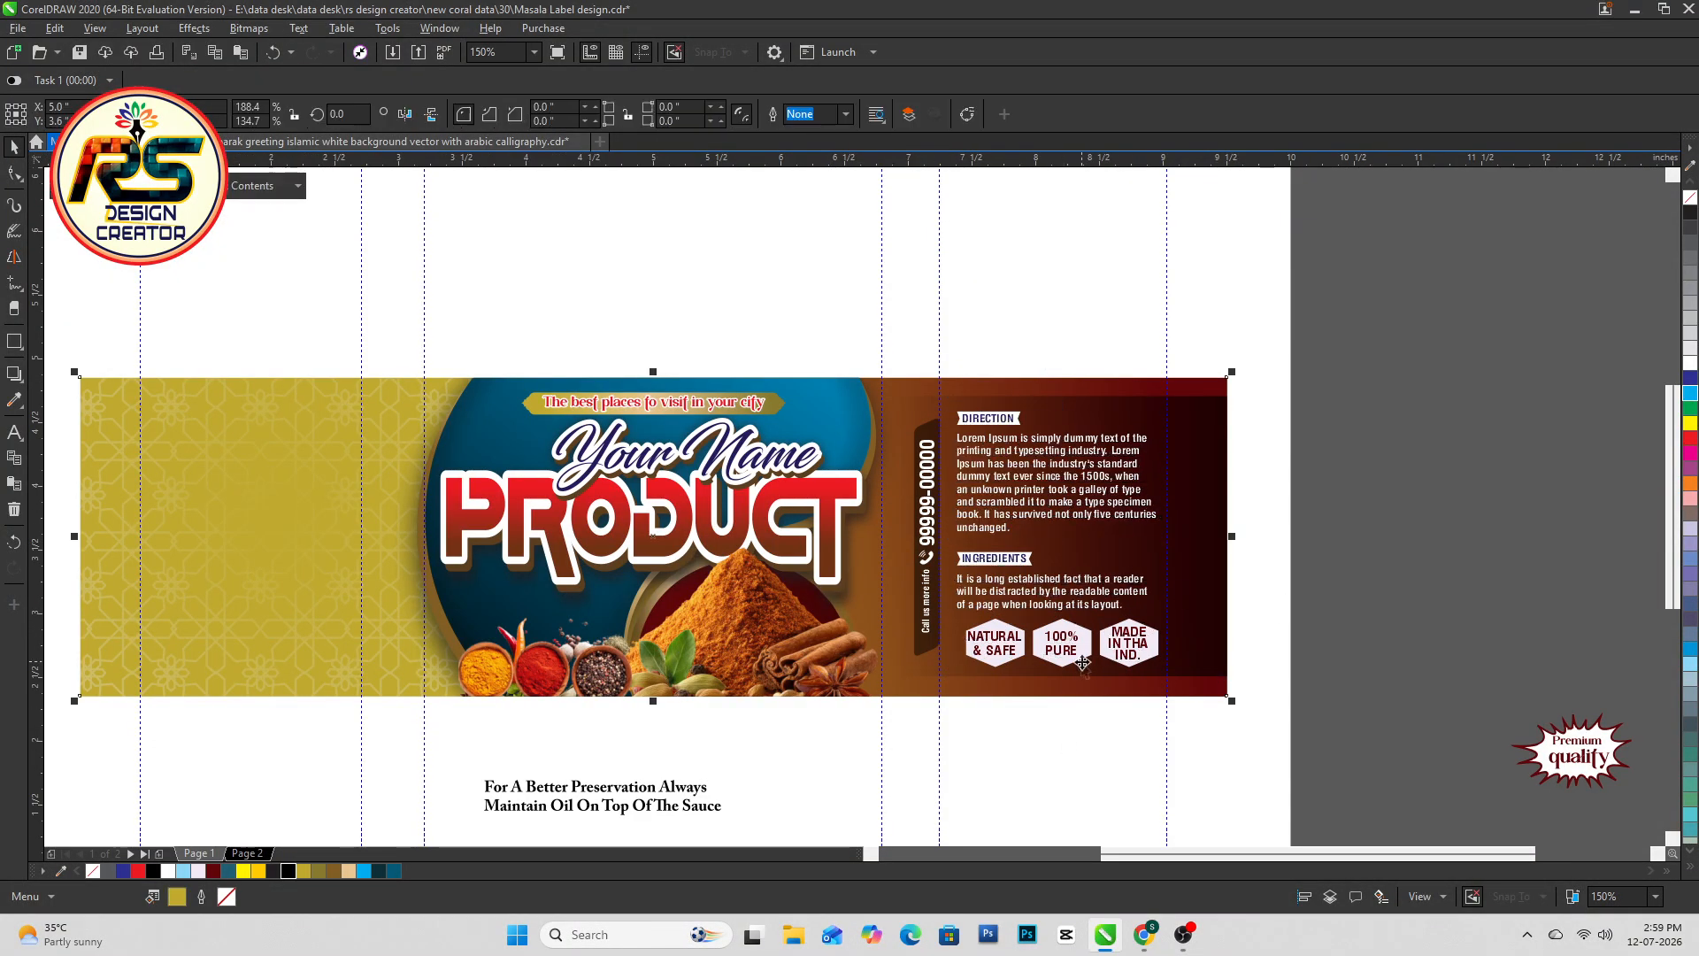
click(1082, 663)
scroll(1083, 663, down, 2)
scroll(1082, 663, up, 2)
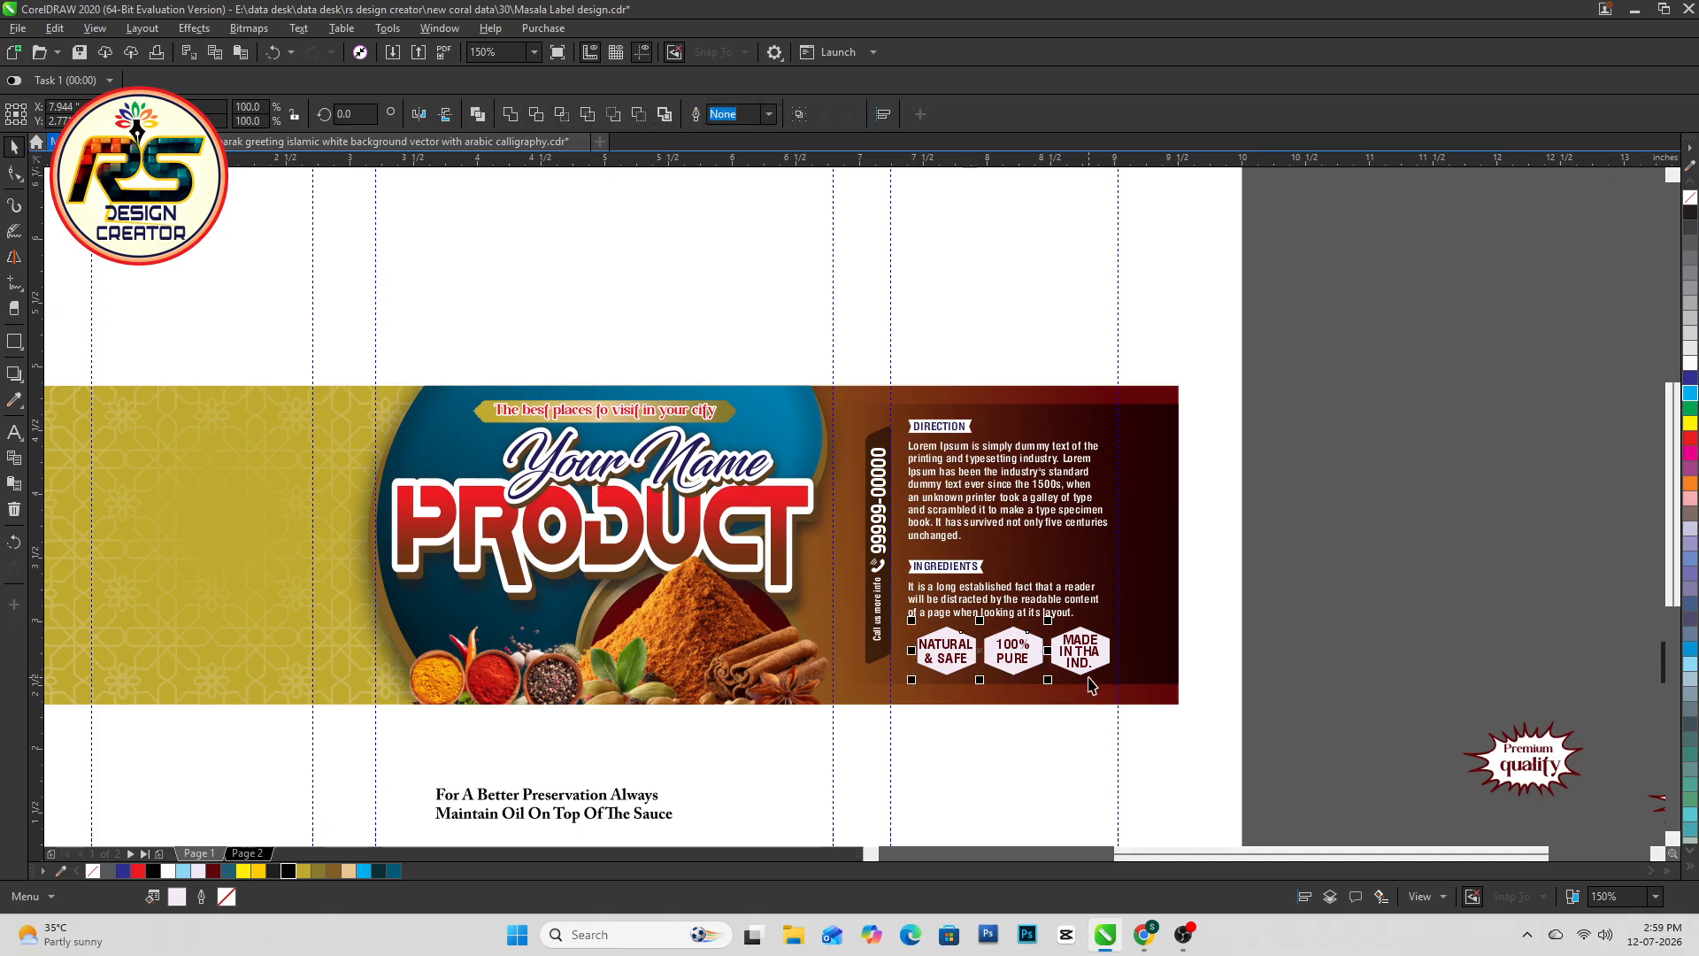
scroll(1090, 684, up, 1)
click(304, 872)
Color the text on the three hexagon badges dark red
drag(1279, 792, 801, 641)
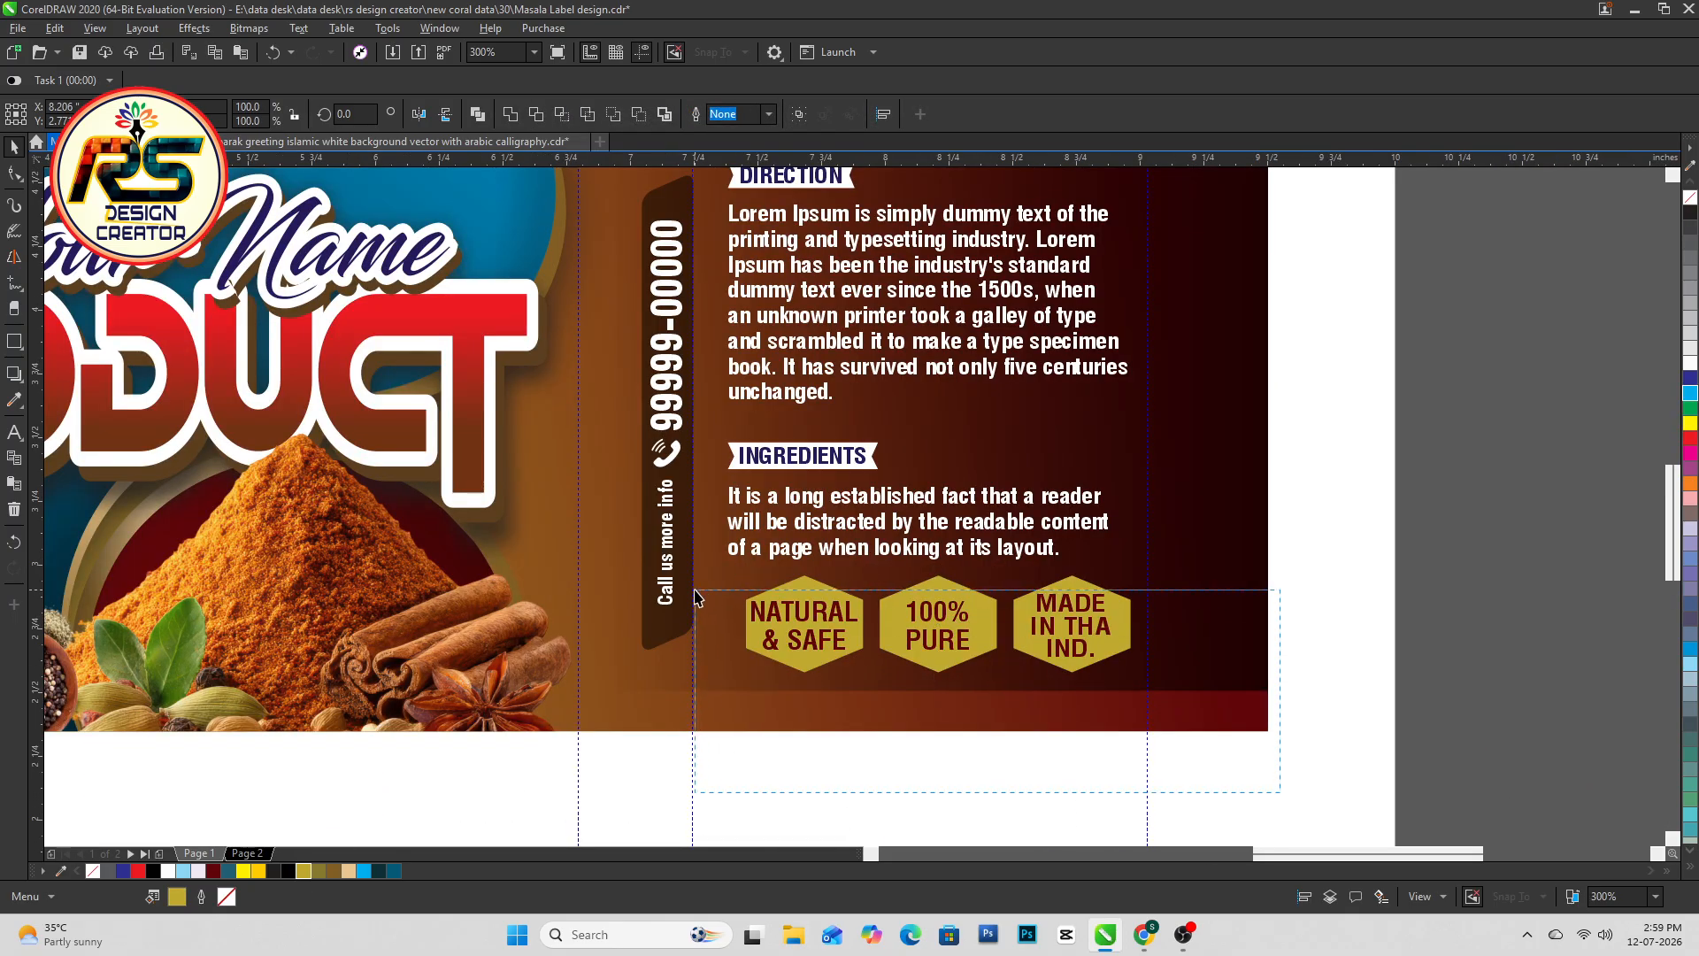
drag(694, 597, 695, 593)
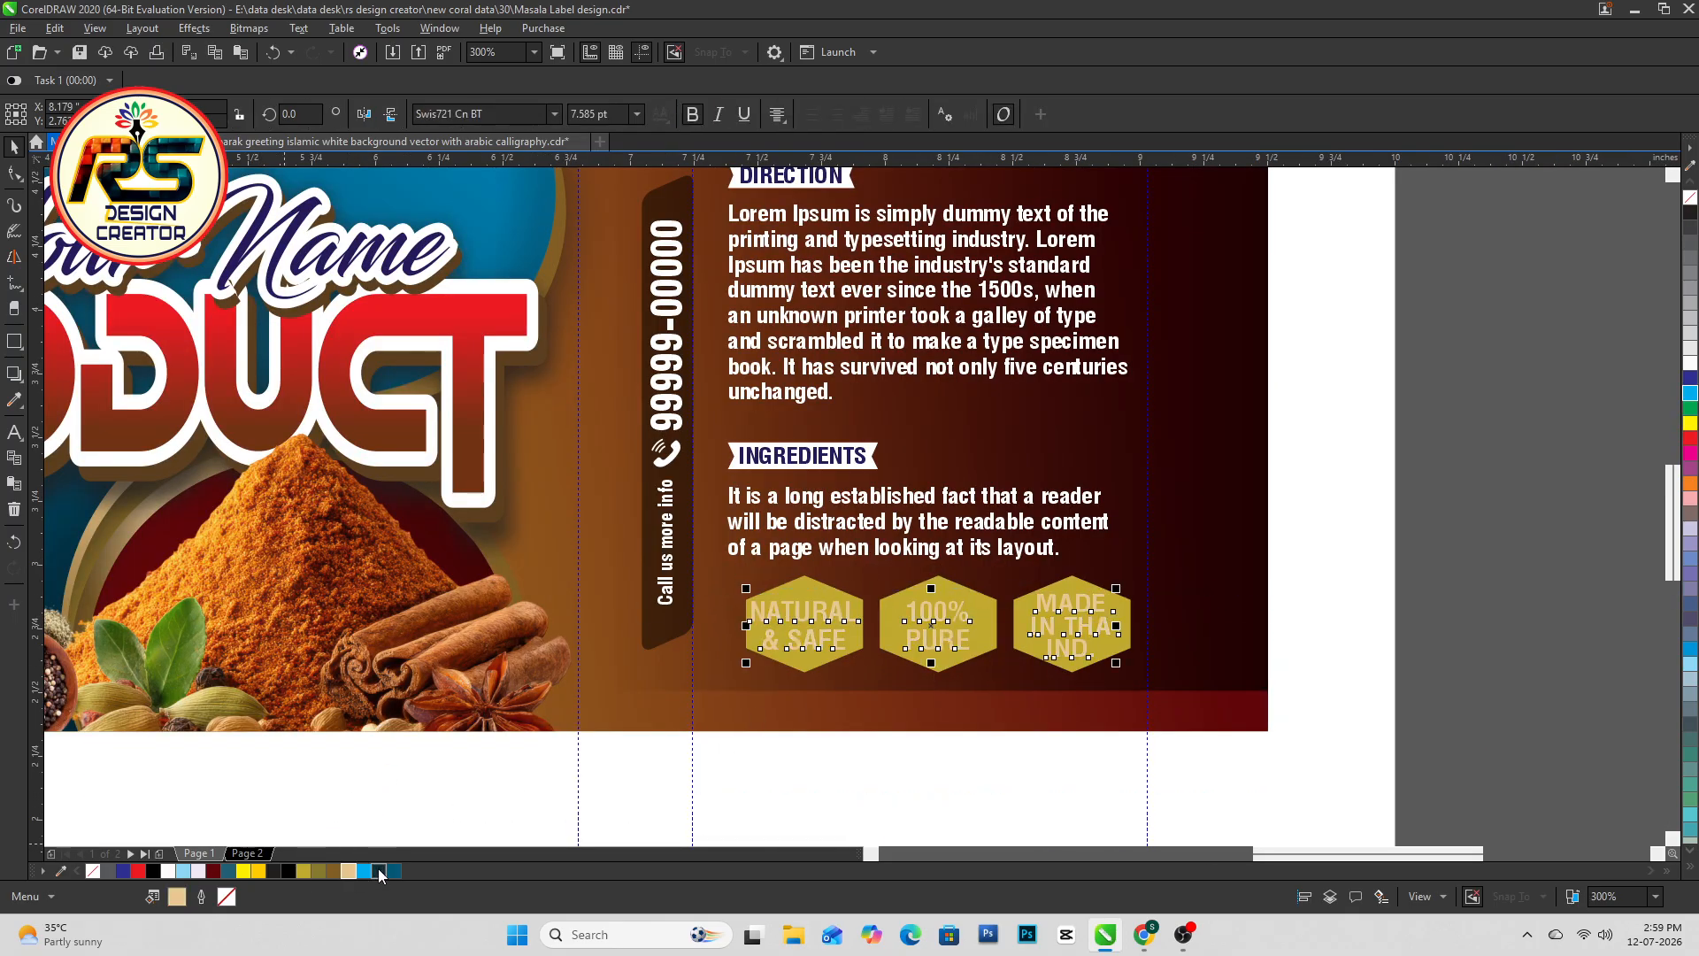
click(213, 871)
click(914, 562)
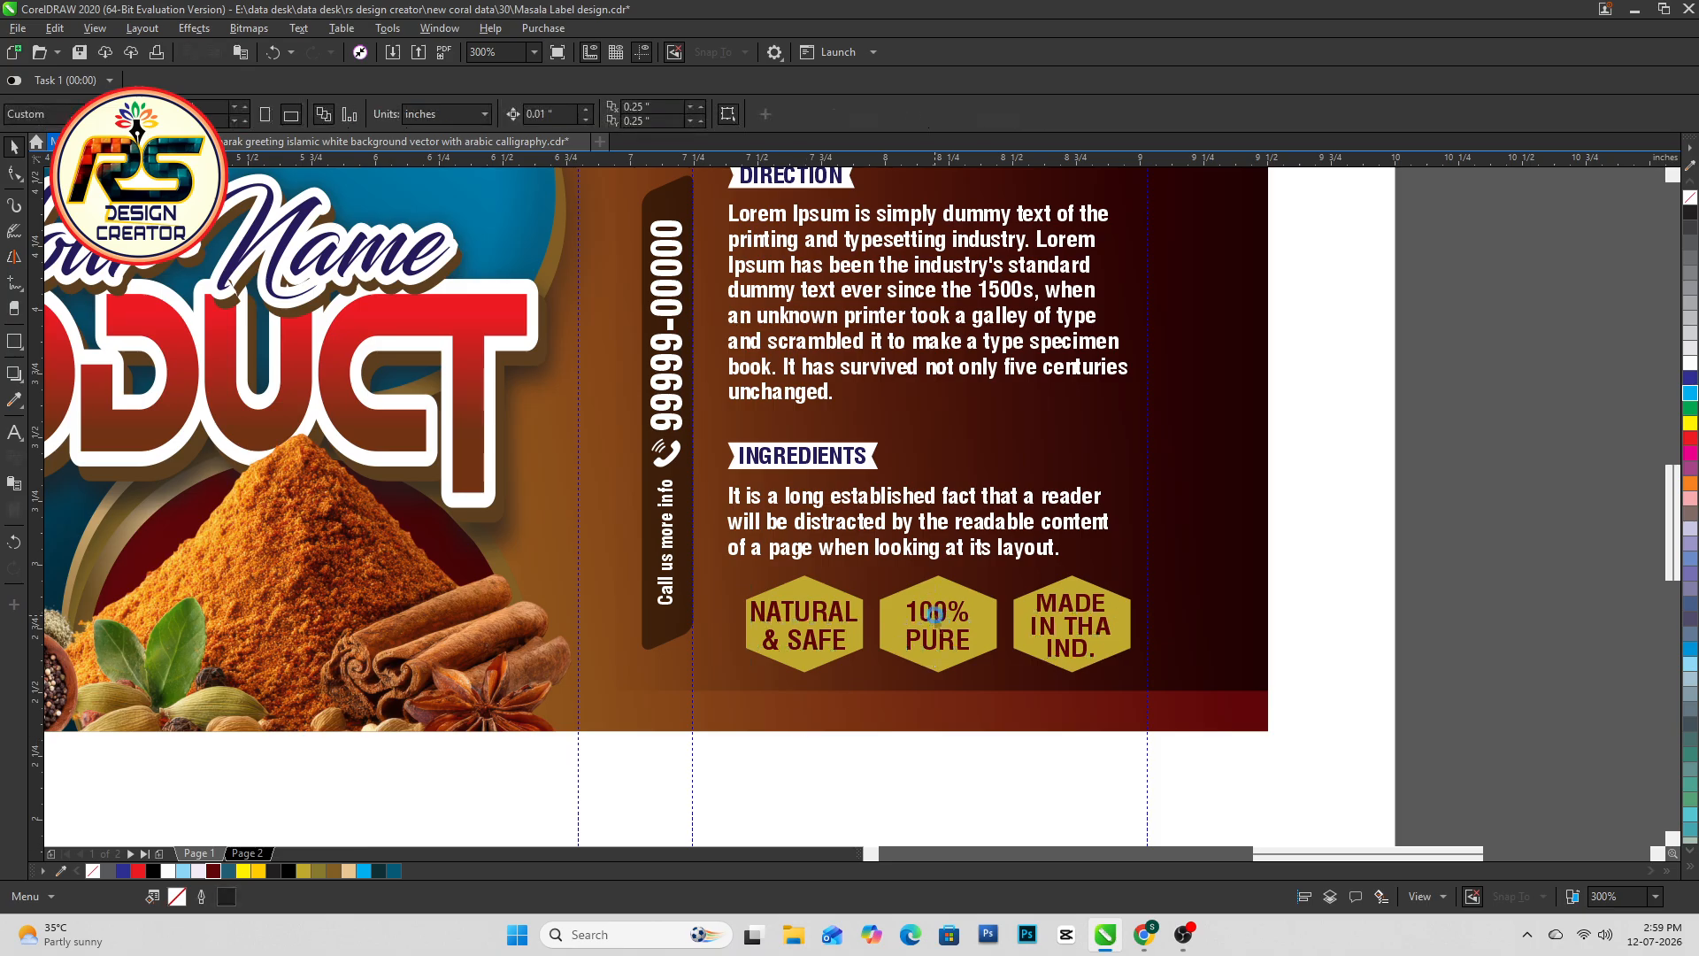
Fill the ribbon shapes behind the DIRECTION and INGREDIENTS headings with gold
scroll(915, 562, down, 1)
scroll(914, 562, down, 1)
scroll(916, 535, up, 2)
ctrl+click(925, 535)
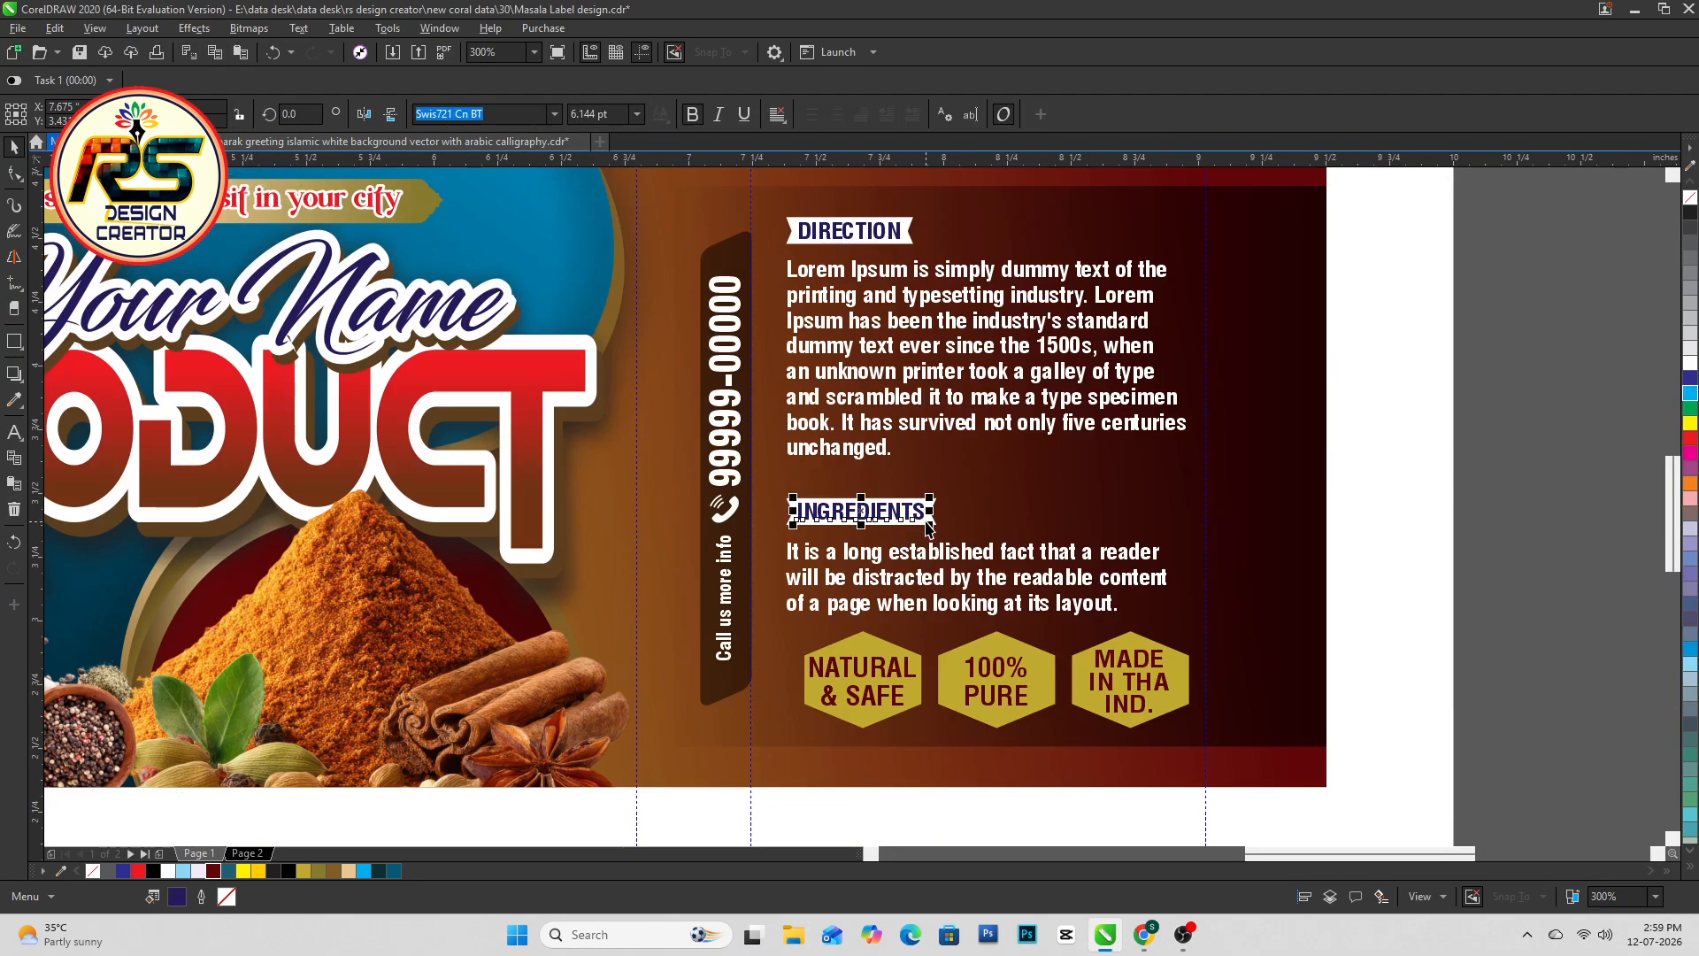
scroll(929, 540, up, 2)
click(303, 874)
scroll(895, 434, down, 2)
click(885, 182)
ctrl+click(885, 181)
click(303, 871)
key(Escape)
key(F4)
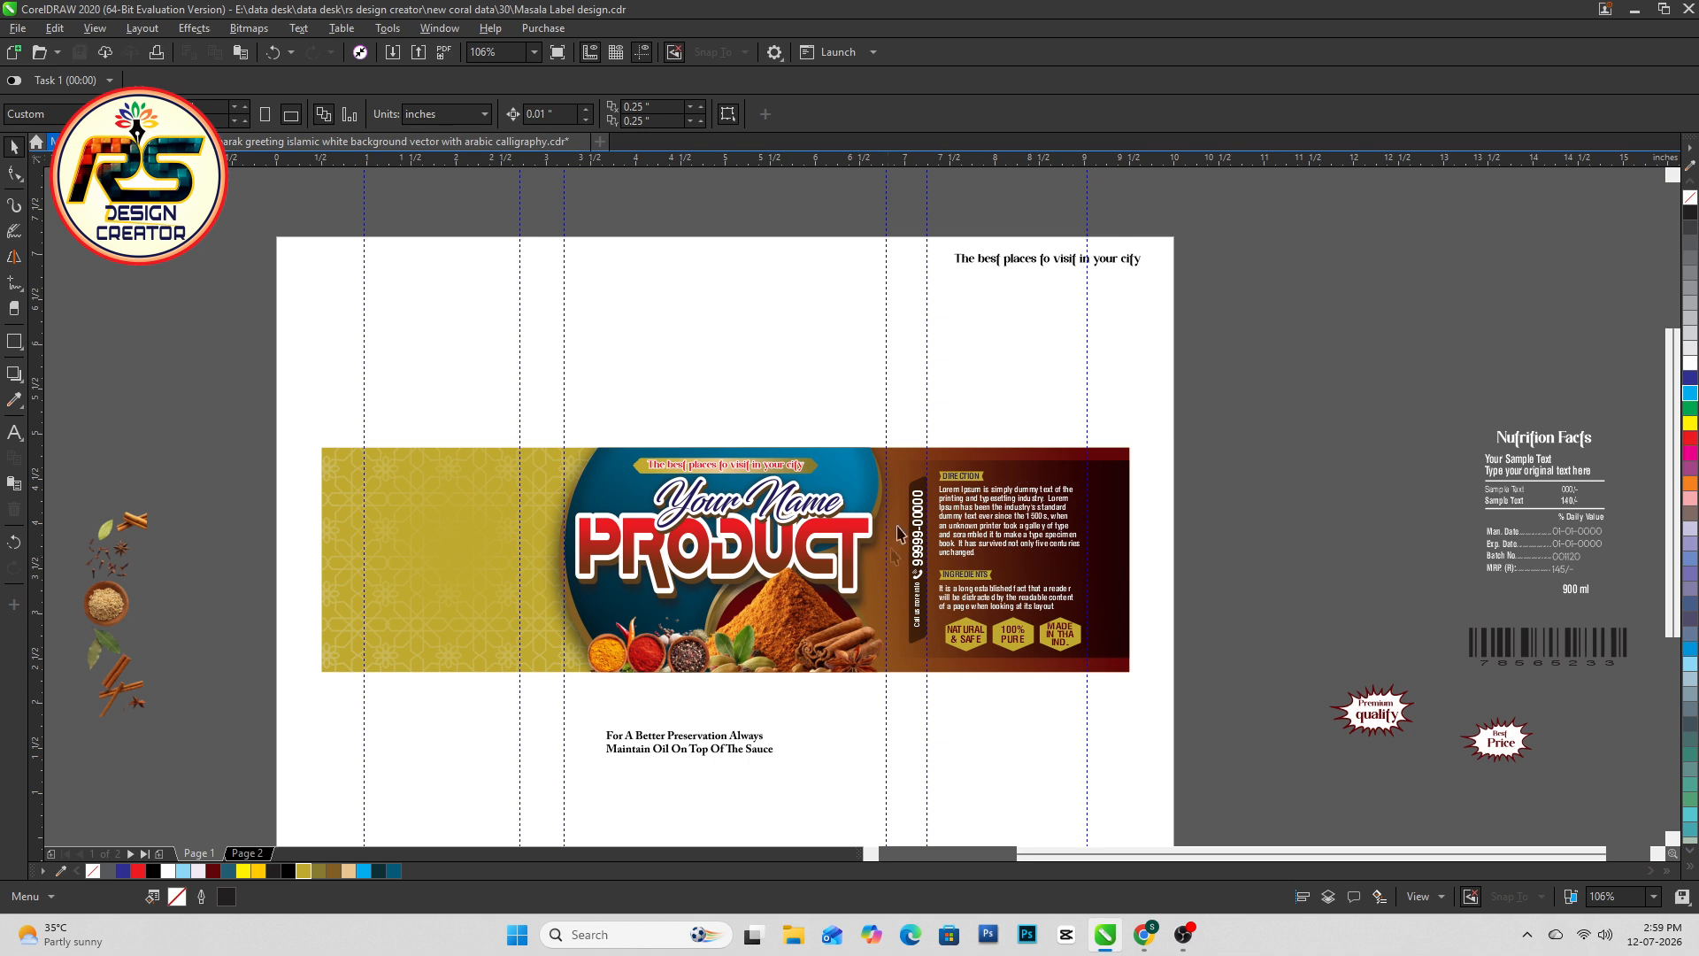
Group the Nutrition Facts text and lines and move the group to the empty area beside the page
drag(1631, 618, 465, 637)
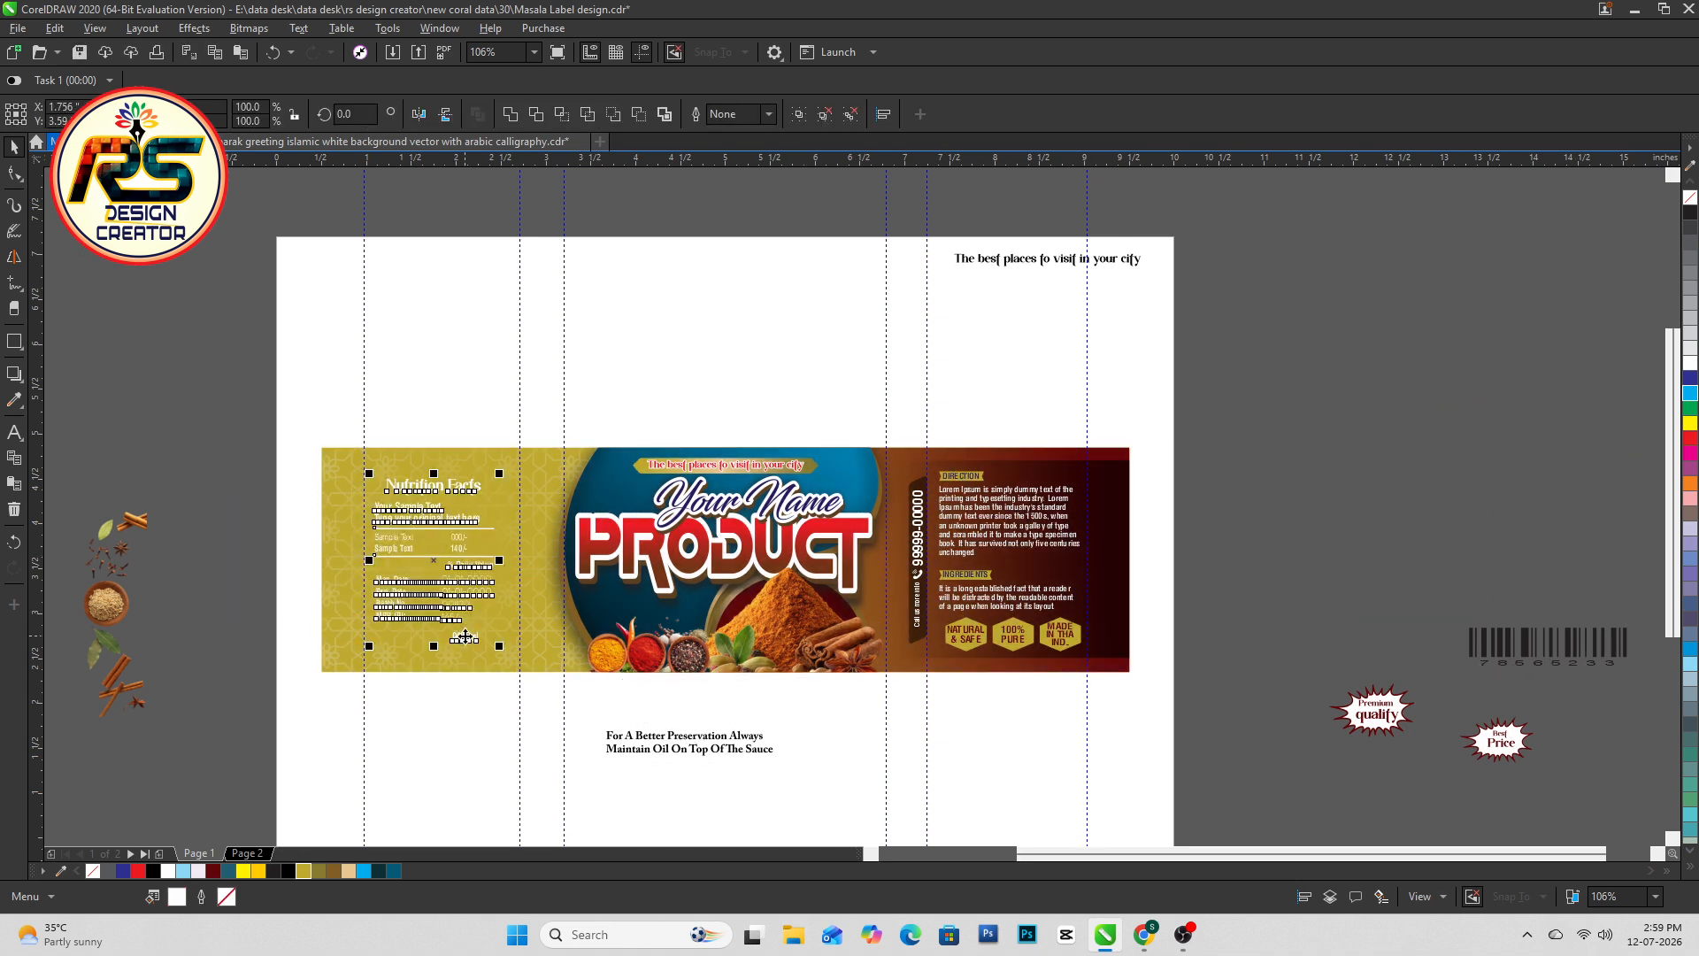
scroll(413, 604, up, 2)
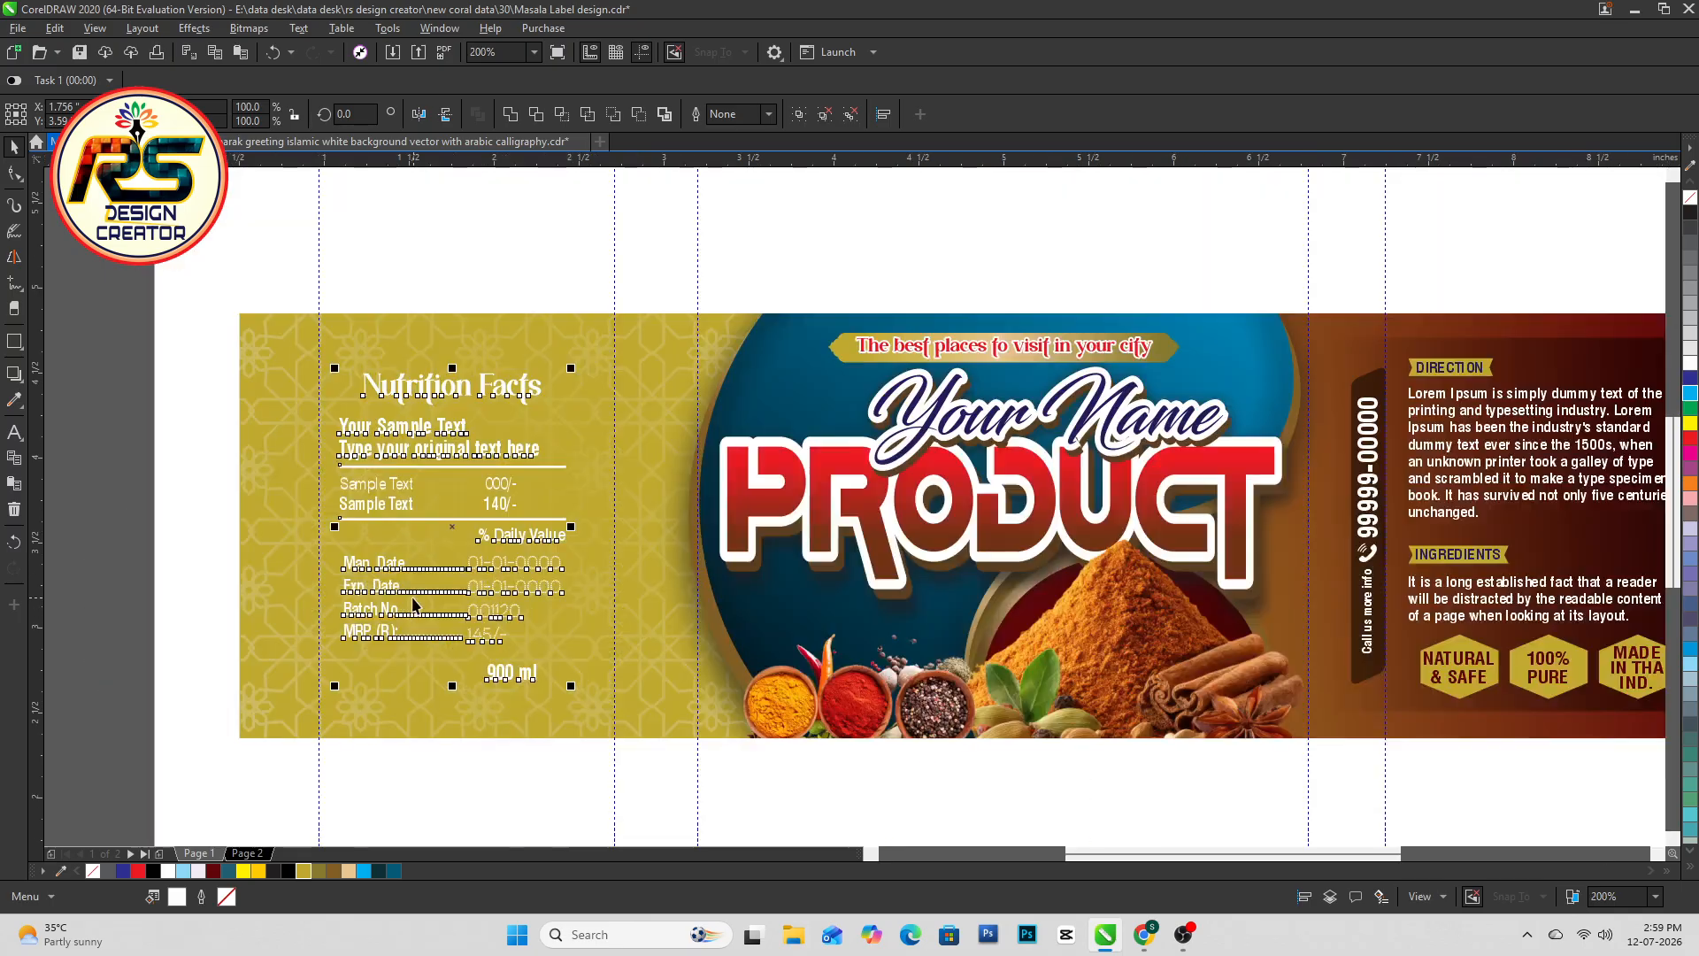
key(ctrl+g)
scroll(451, 537, down, 1)
drag(451, 536, 230, 403)
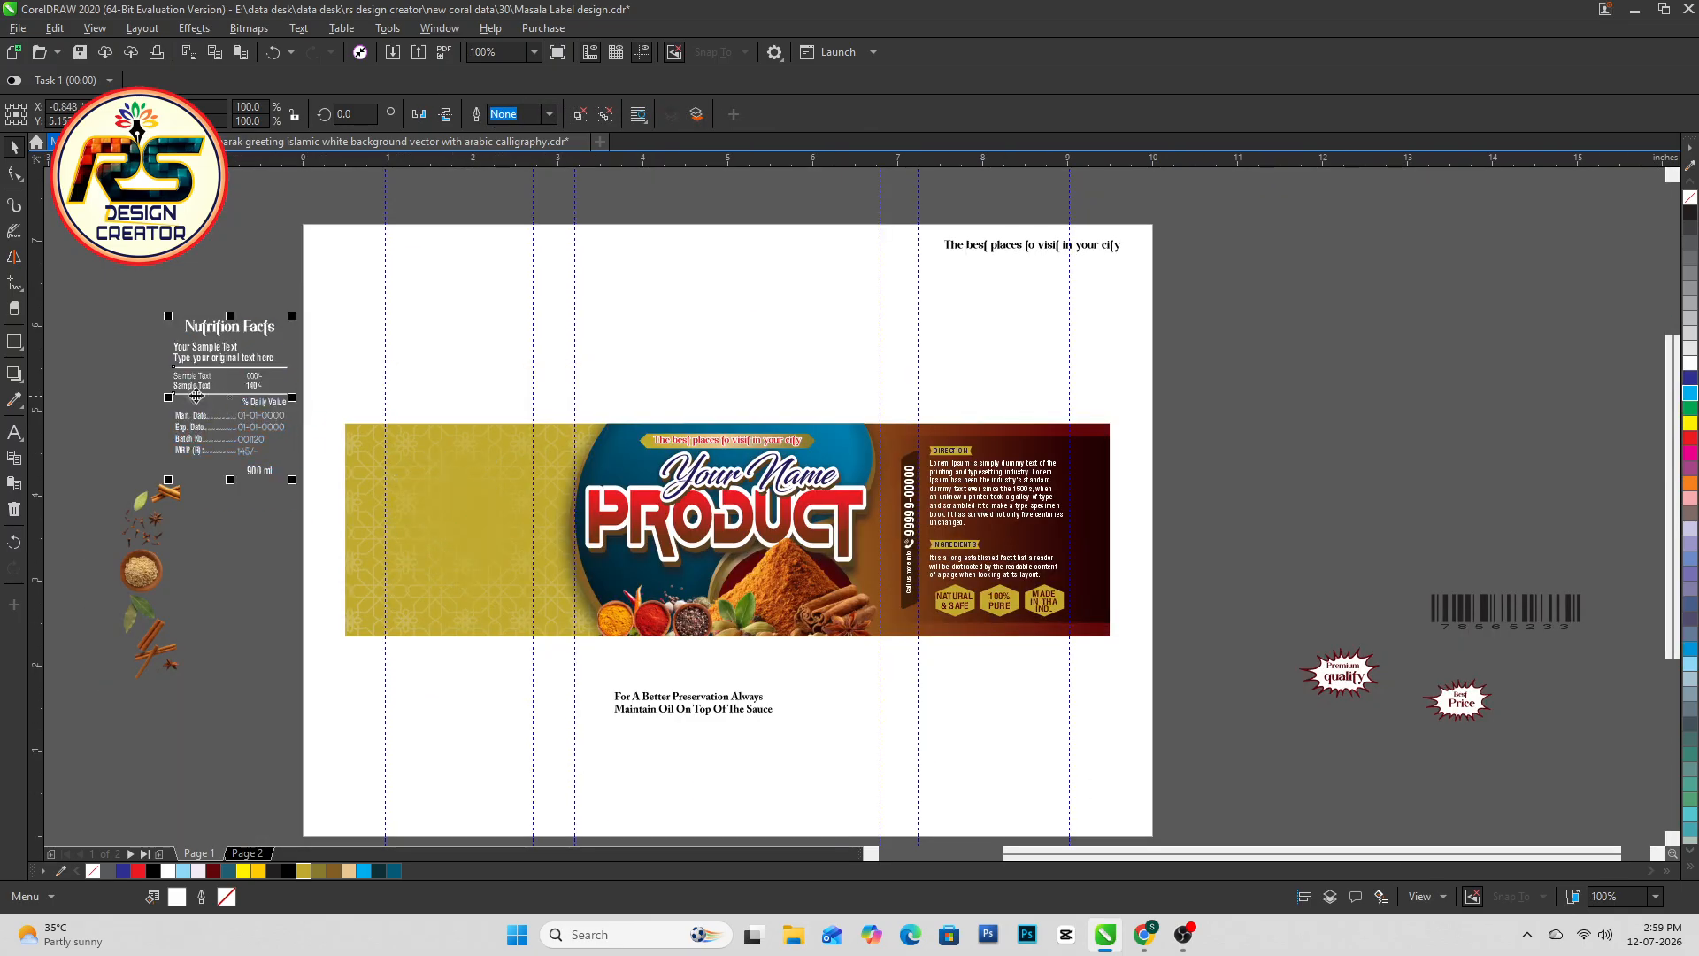
Add a smaller inner copy of the scalloped frame around the Nutrition Facts text, with 0.092 inch corners
scroll(155, 347, up, 1)
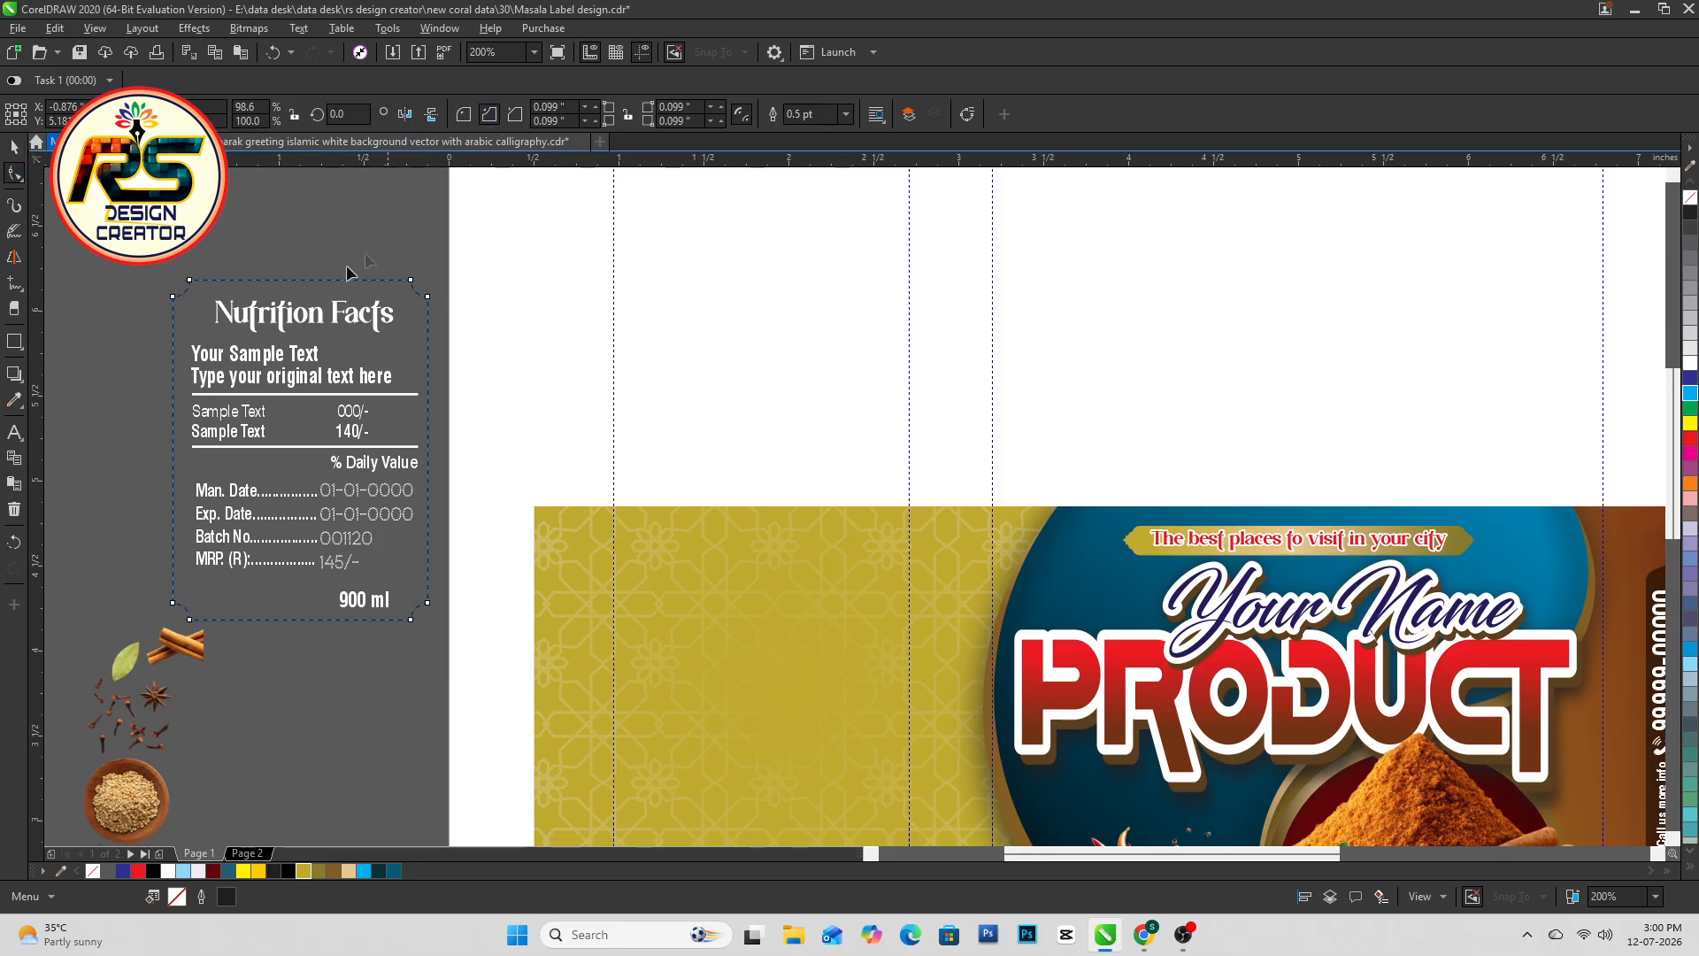
scroll(394, 255, up, 1)
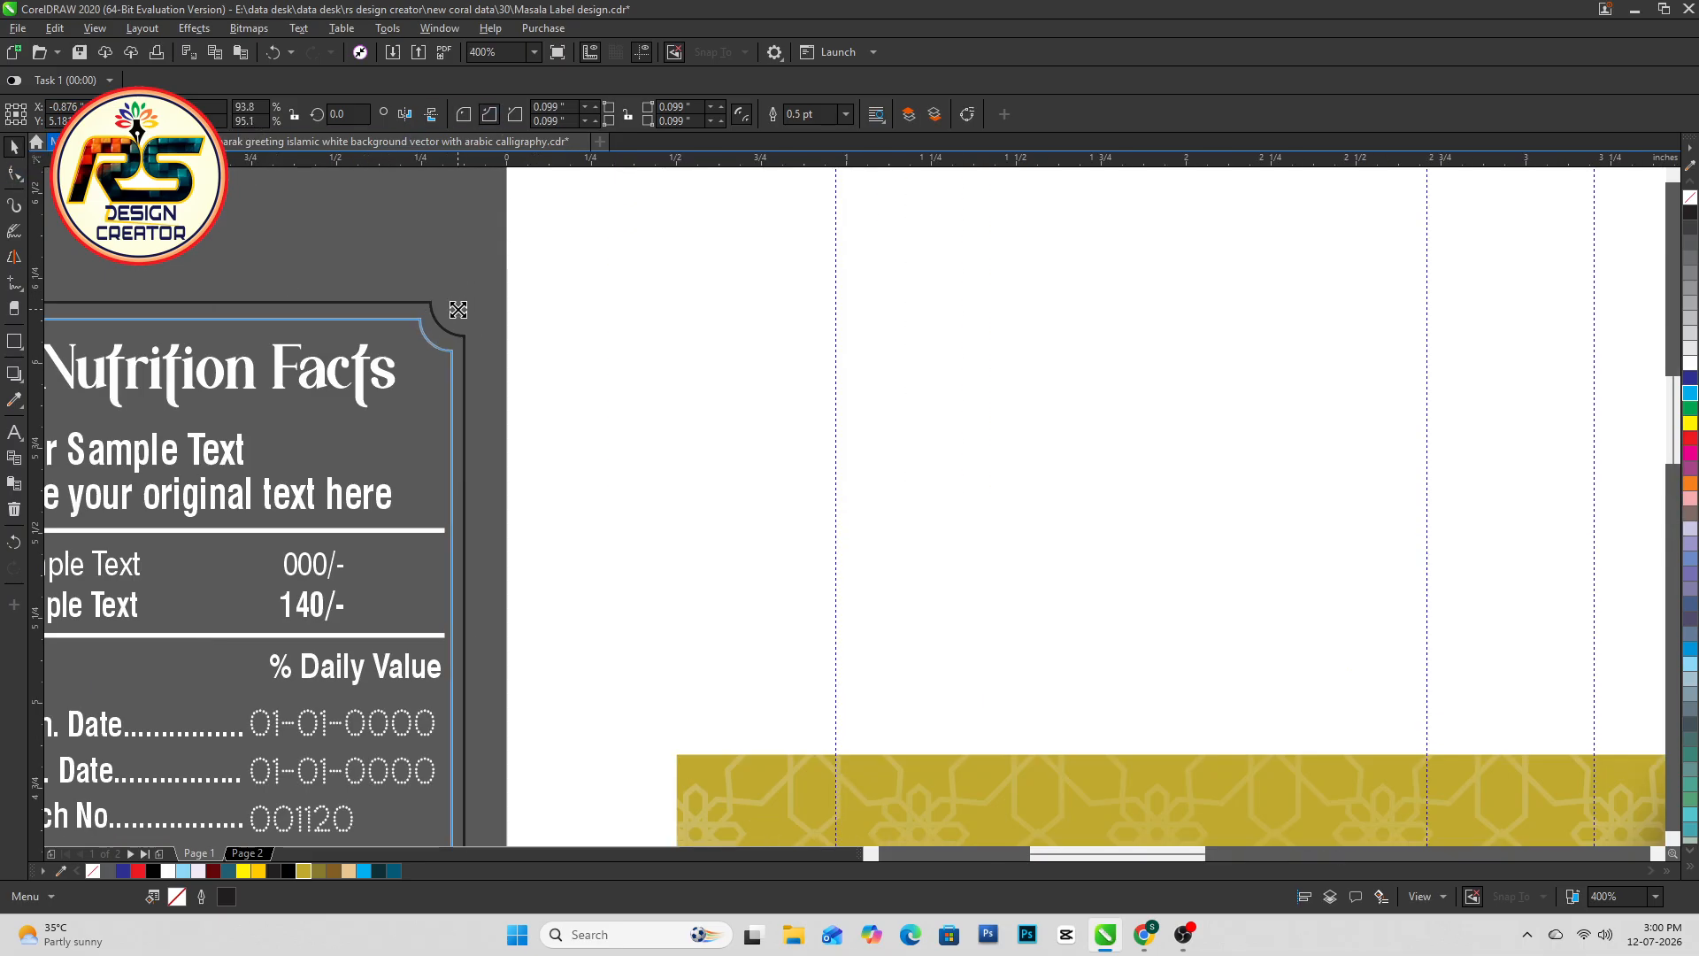
drag(459, 309, 455, 313)
right_click(455, 313)
right_click(429, 326)
scroll(380, 321, up, 1)
right_click(391, 329)
click(493, 382)
click(502, 421)
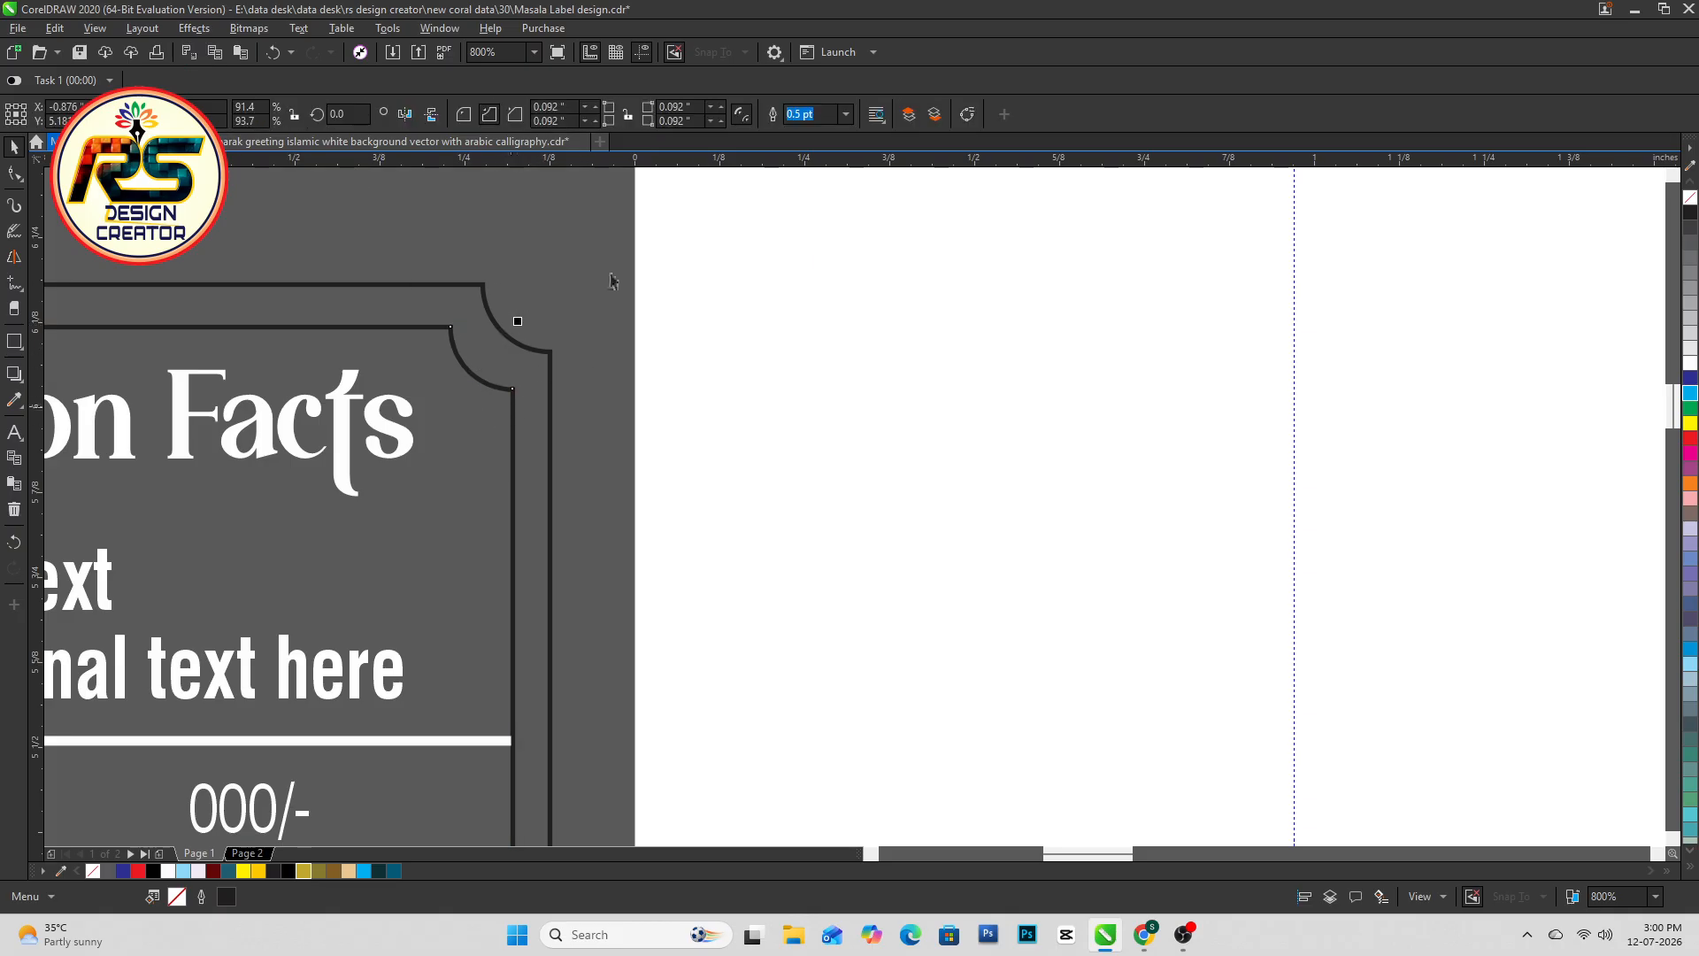
Give the inner Nutrition Facts frame a dashed 0.5 pt outline and remove the outer frame's outline
click(846, 114)
click(748, 423)
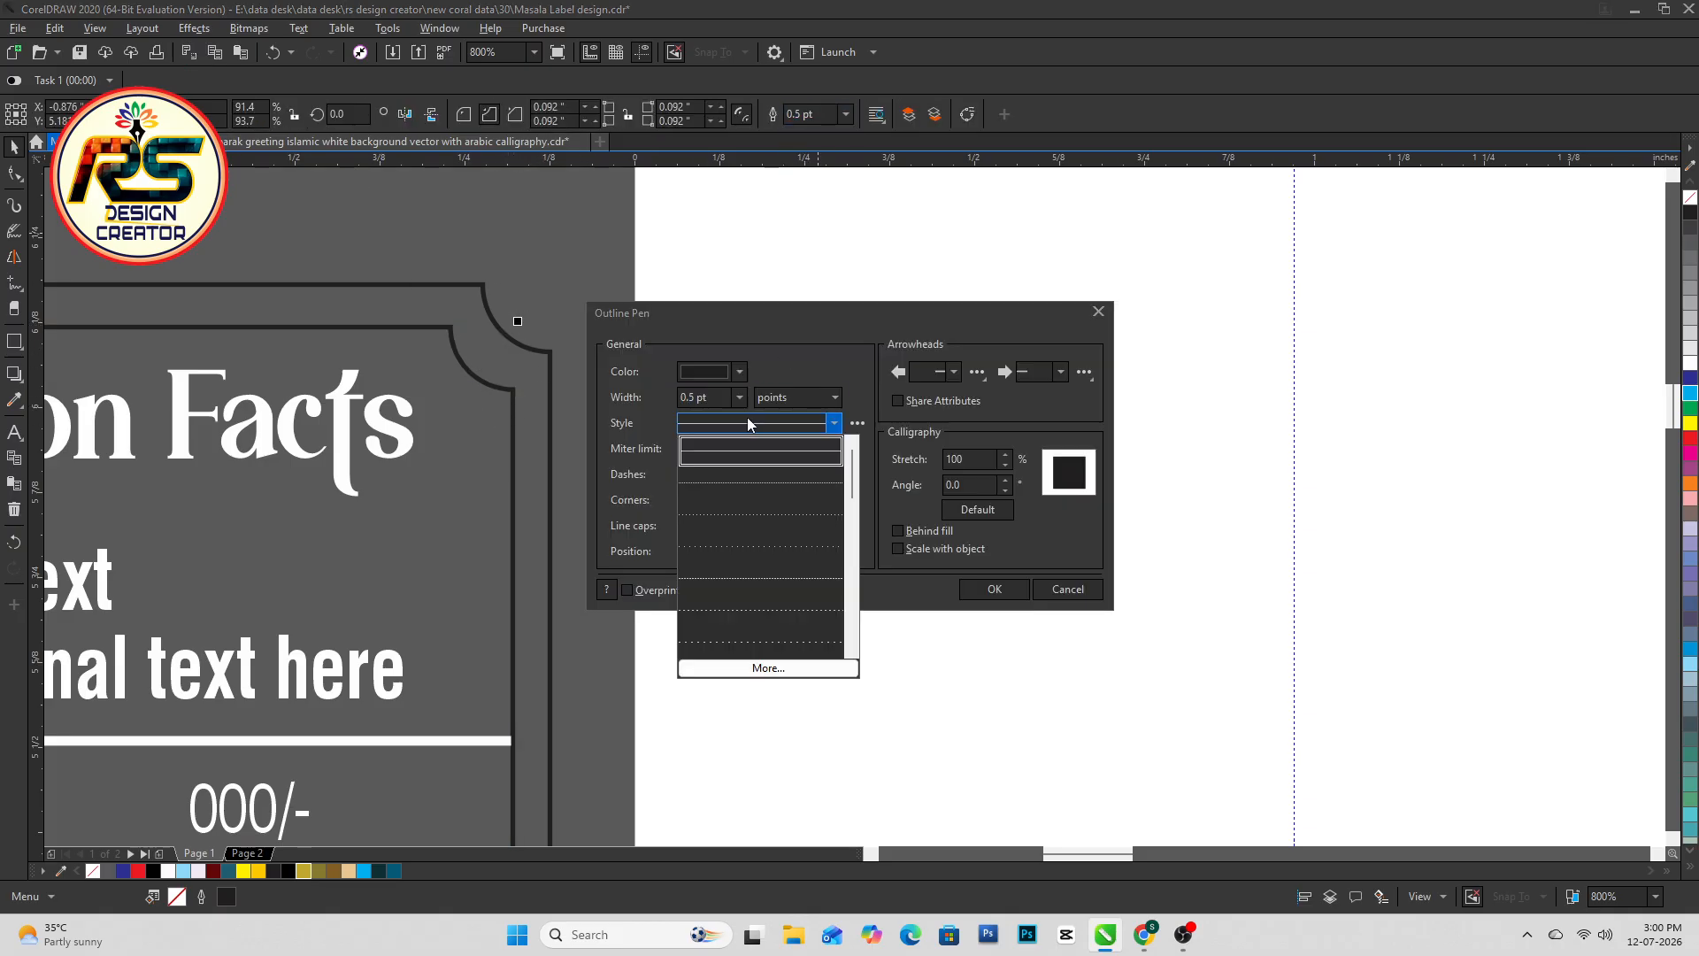
click(741, 575)
key(Return)
click(847, 114)
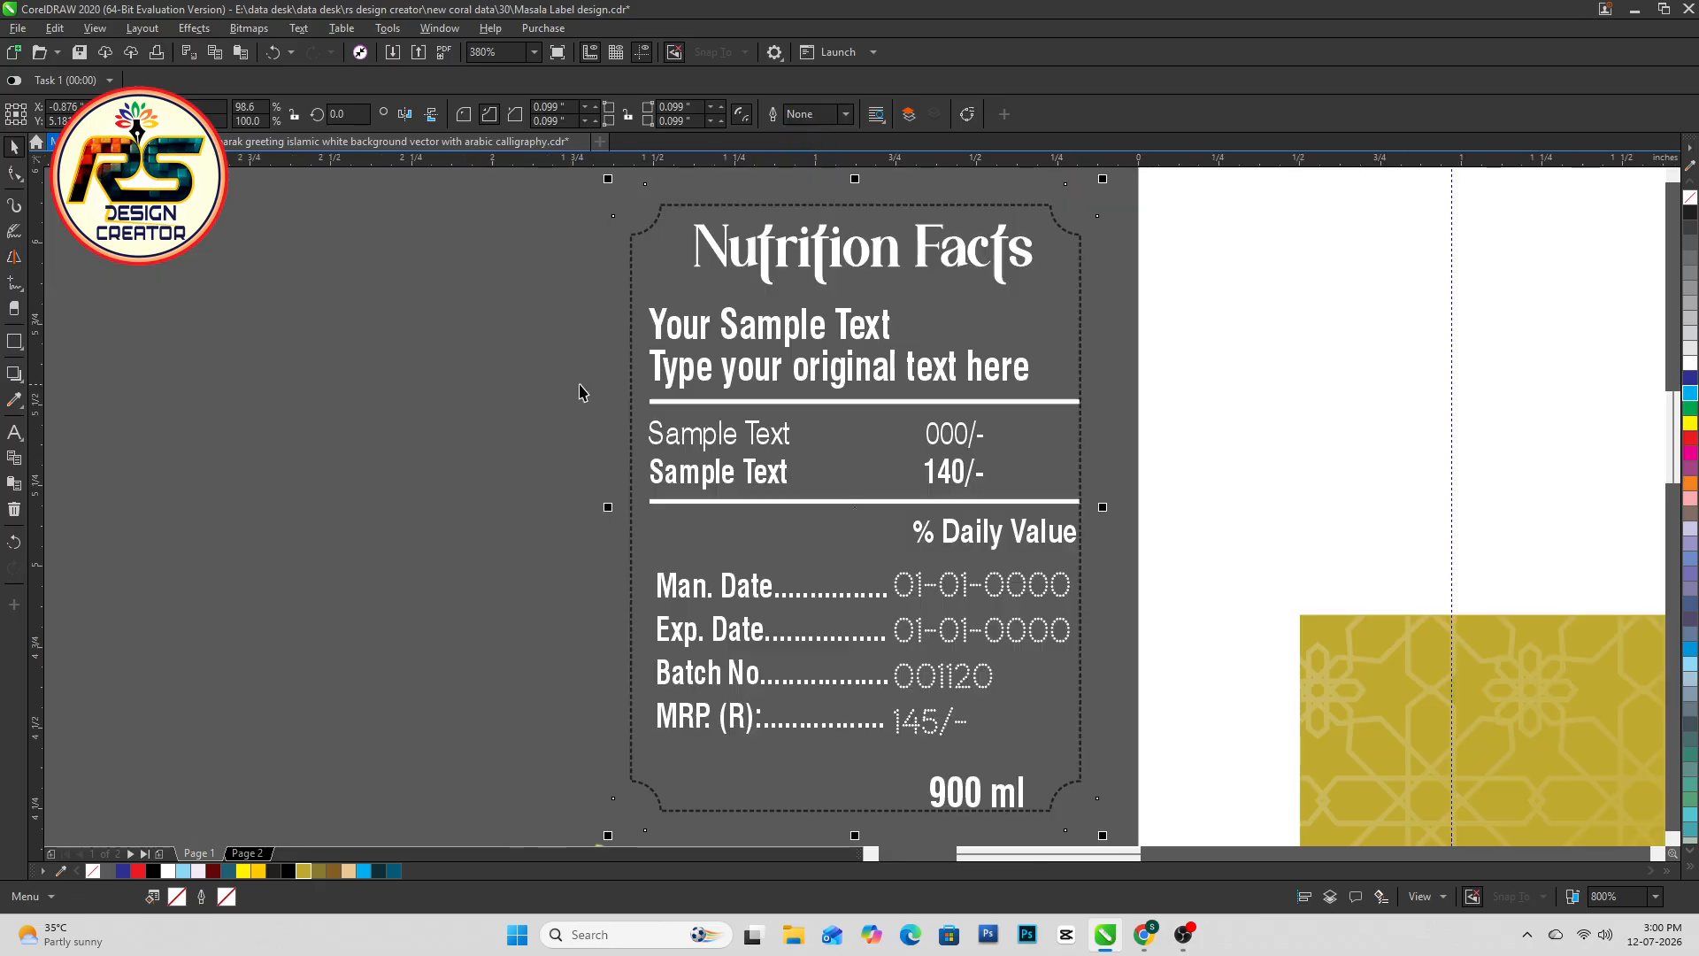
Fill the outer Nutrition Facts frame with a vertical dark teal gradient
scroll(574, 725, down, 2)
scroll(576, 726, up, 1)
click(394, 871)
click(379, 871)
key(g)
drag(709, 753, 709, 331)
click(394, 871)
key(space)
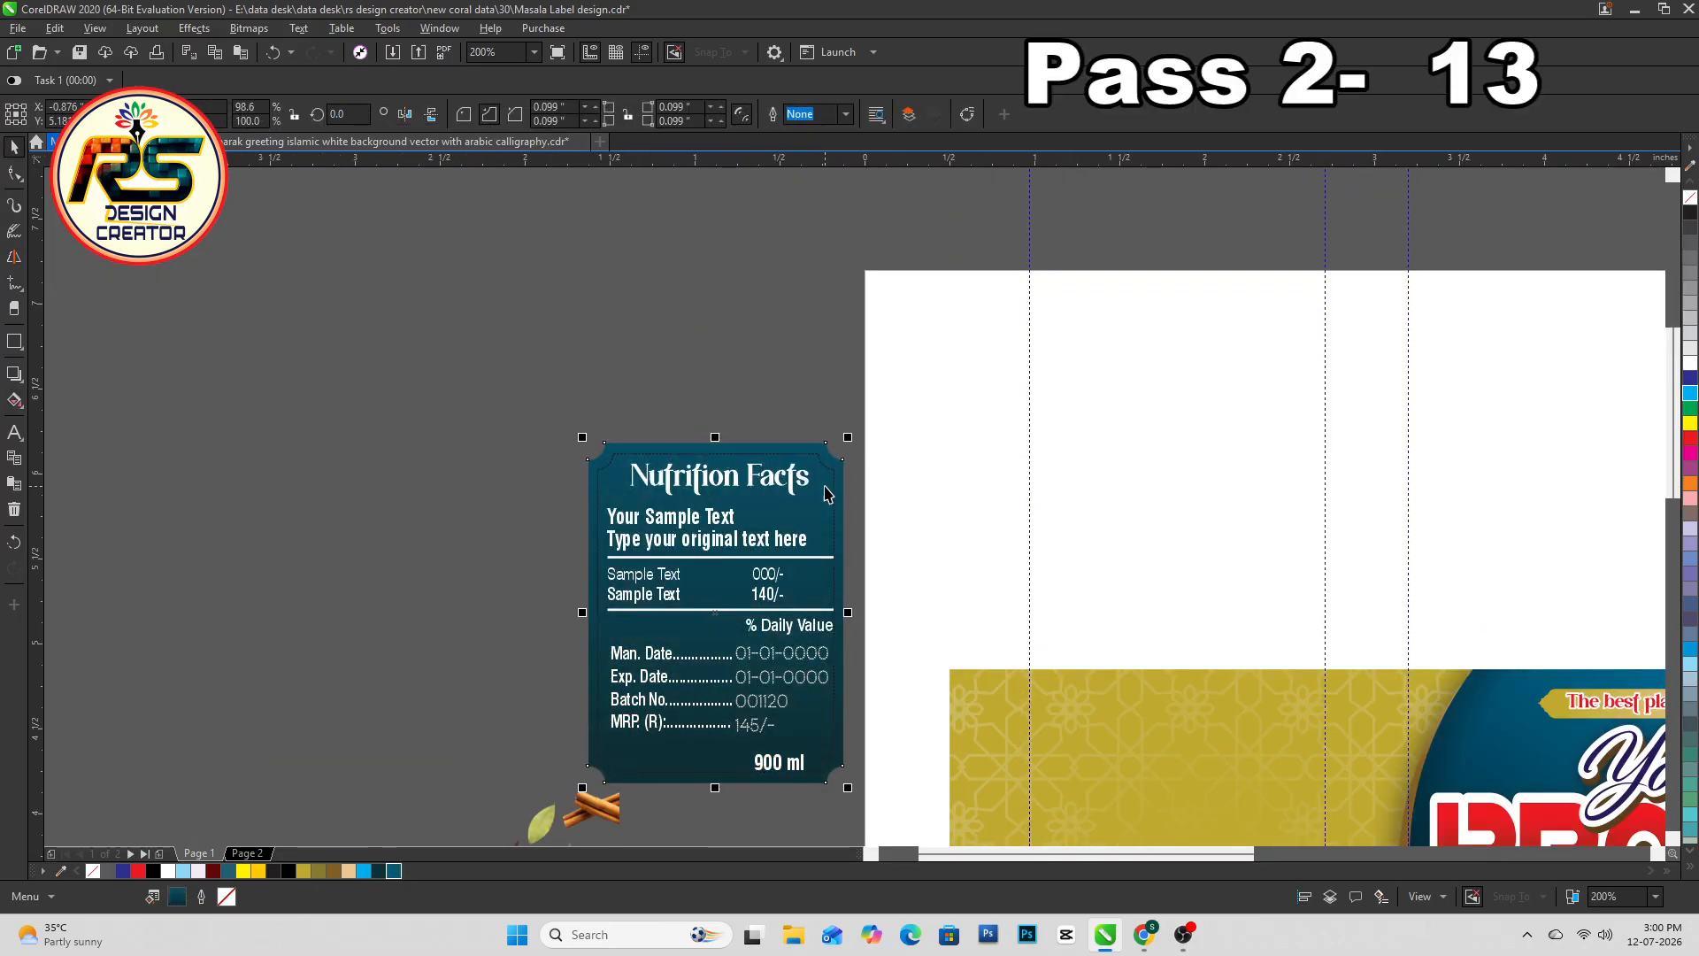
Color the inner frame's dashed outline gold and fill the outer Nutrition Facts frame with dark olive gold
right_click(306, 871)
click(347, 637)
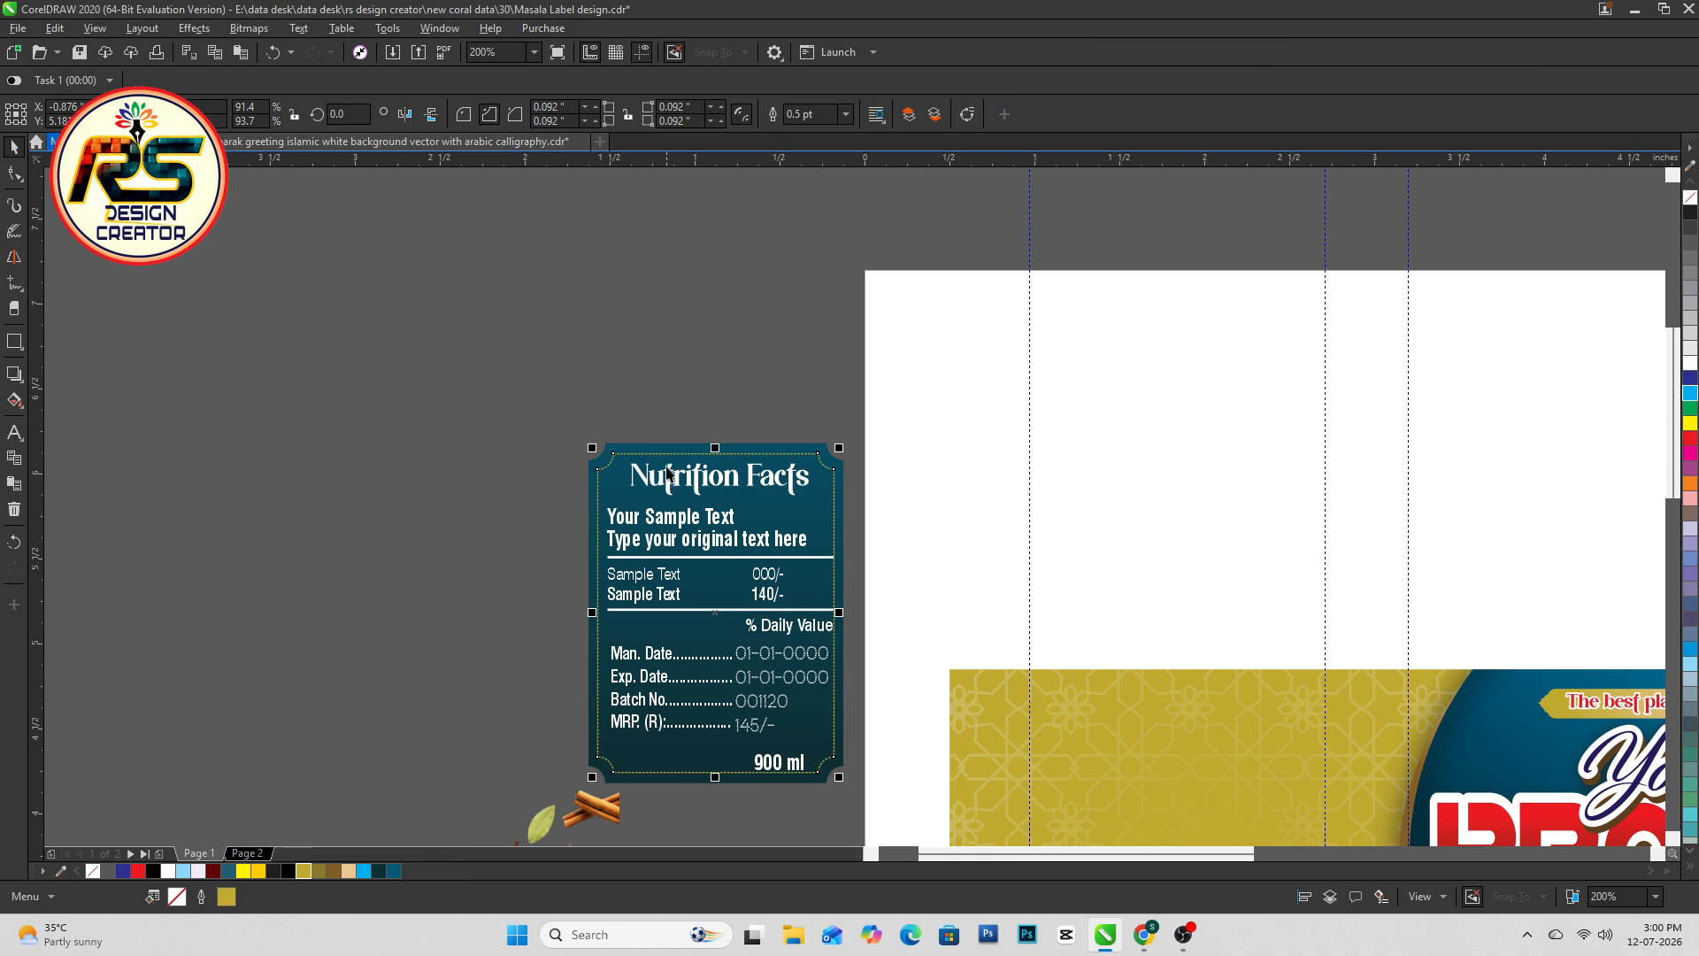
click(320, 870)
click(793, 608)
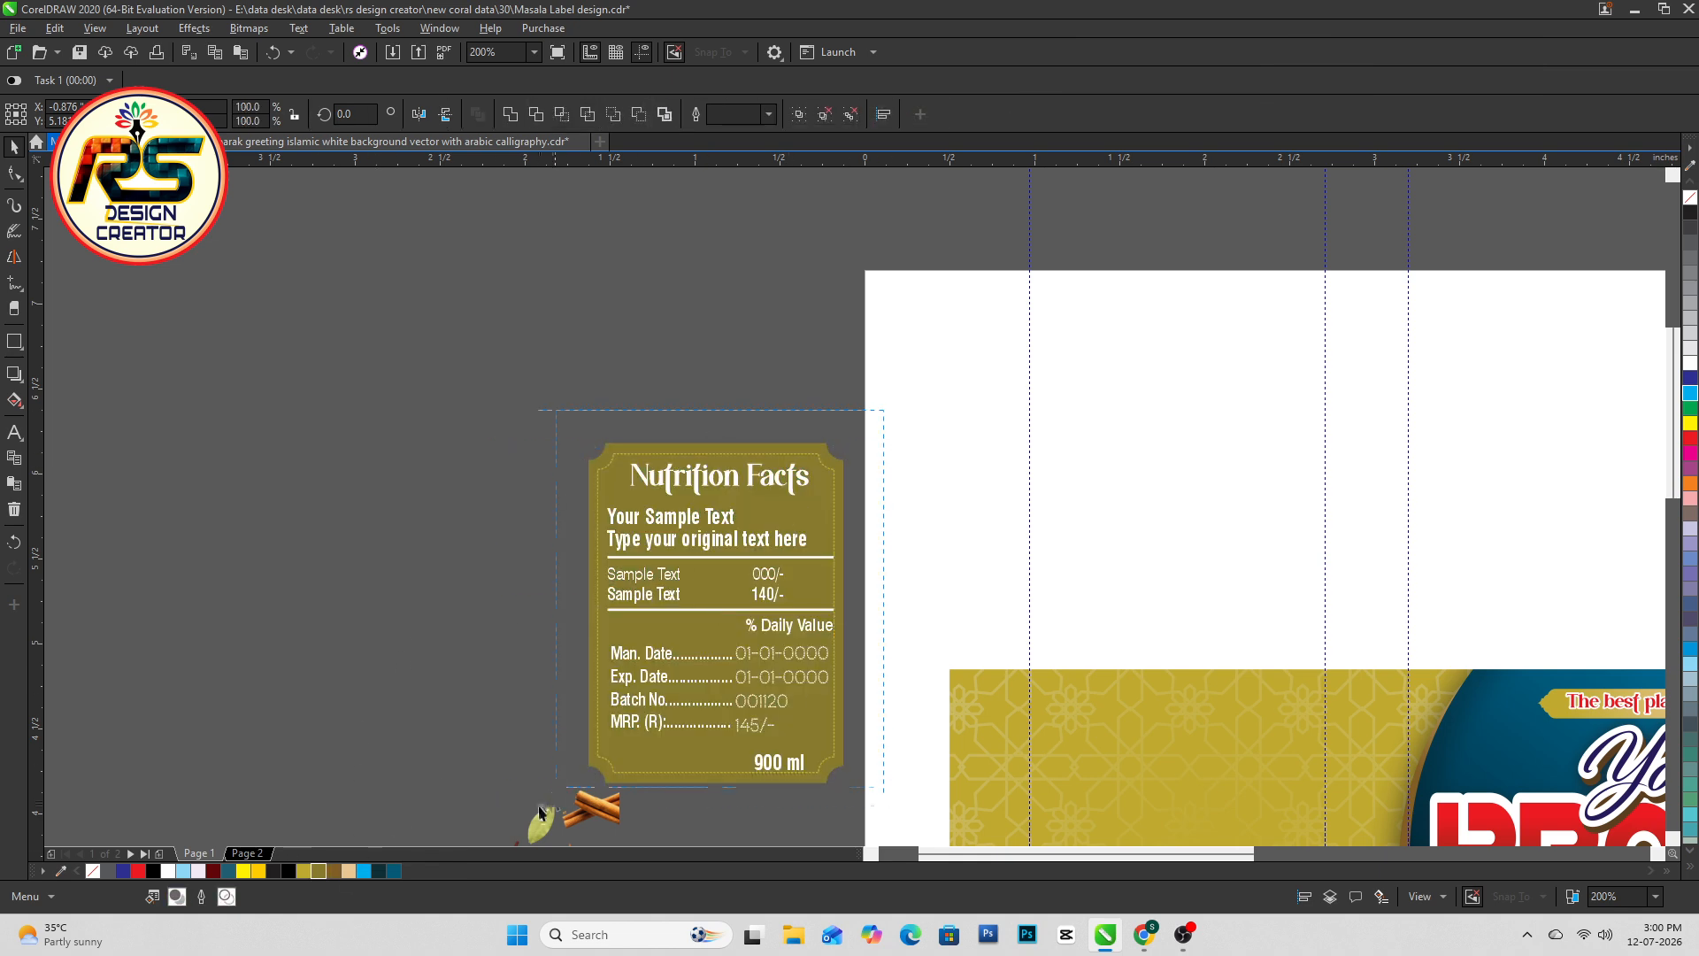
Group the framed Nutrition Facts panel and place it on the label's gold panel beside the blue circle
drag(542, 812, 537, 815)
scroll(685, 697, down, 1)
key(ctrl+g)
drag(713, 660, 921, 777)
click(1006, 760)
key(shift+F2)
mouse_move(342, 488)
mouse_down()
mouse_move(374, 506)
mouse_move(390, 489)
mouse_move(318, 470)
mouse_move(361, 465)
mouse_up()
scroll(350, 465, down, 1)
Try to move the barcode bars onto the gold panel beside the Nutrition Facts box
key(F4)
click(108, 603)
drag(1554, 651, 412, 584)
scroll(412, 583, up, 1)
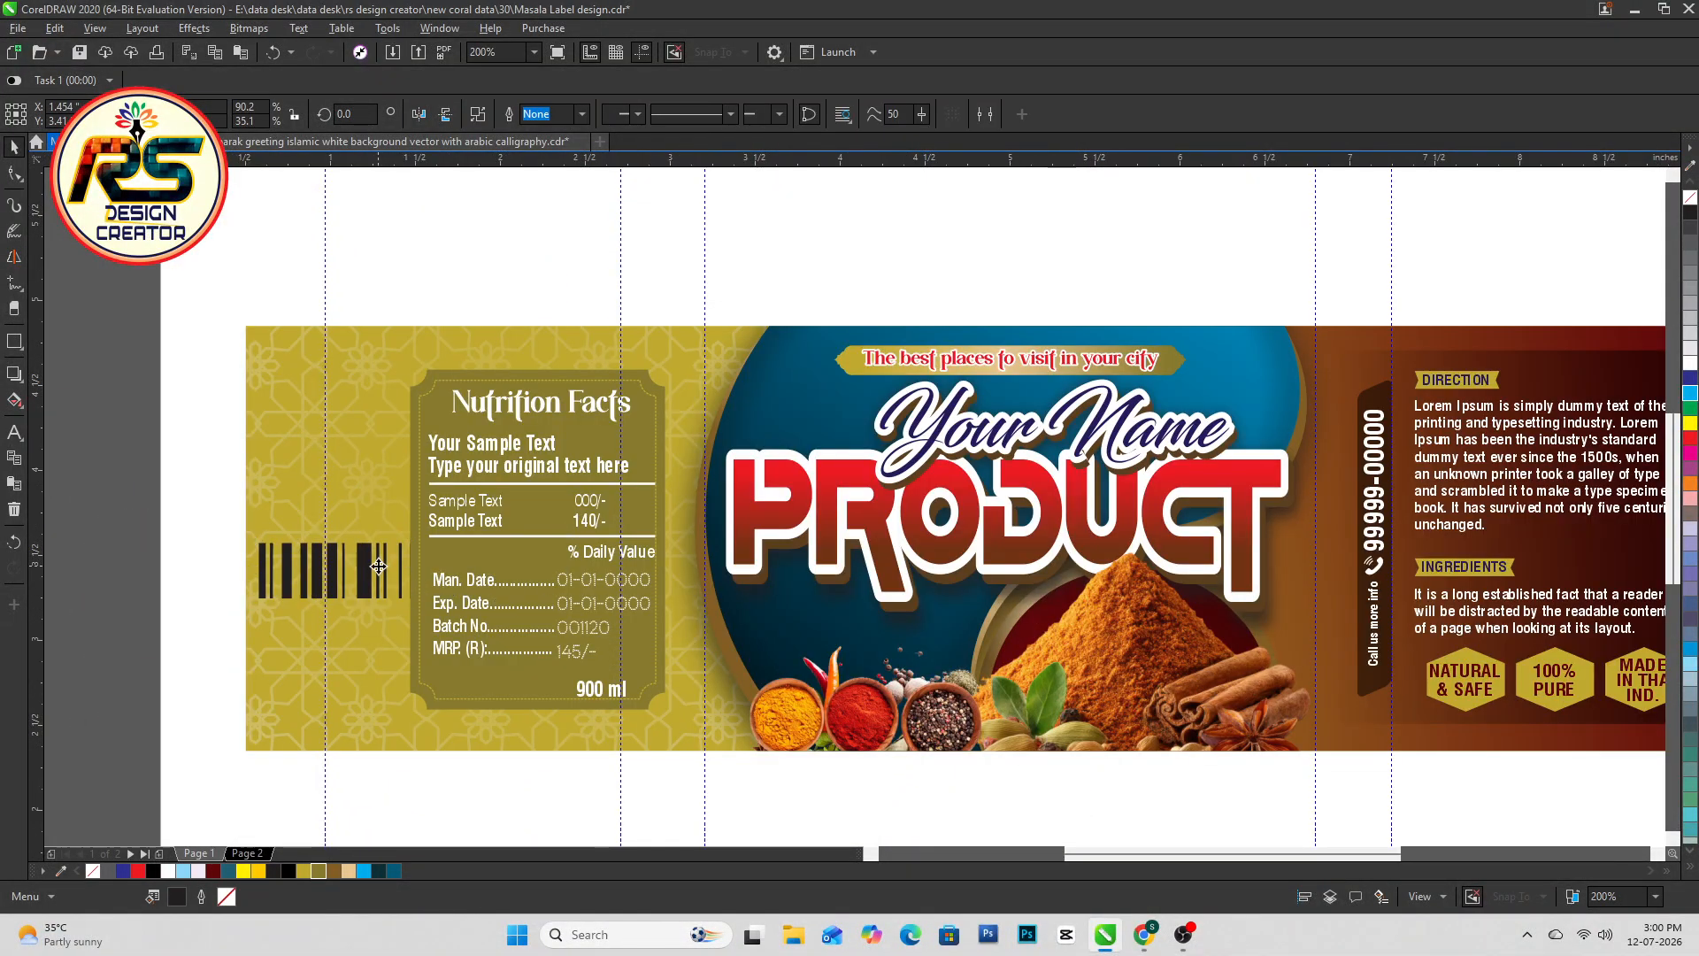
key(ctrl+z)
Rotate the complete barcode with its digits by 90° and place it on the gold panel beside the Nutrition Facts box
key(F3)
key(F3)
scroll(1325, 537, up, 1)
drag(1490, 456, 1090, 622)
click(1218, 579)
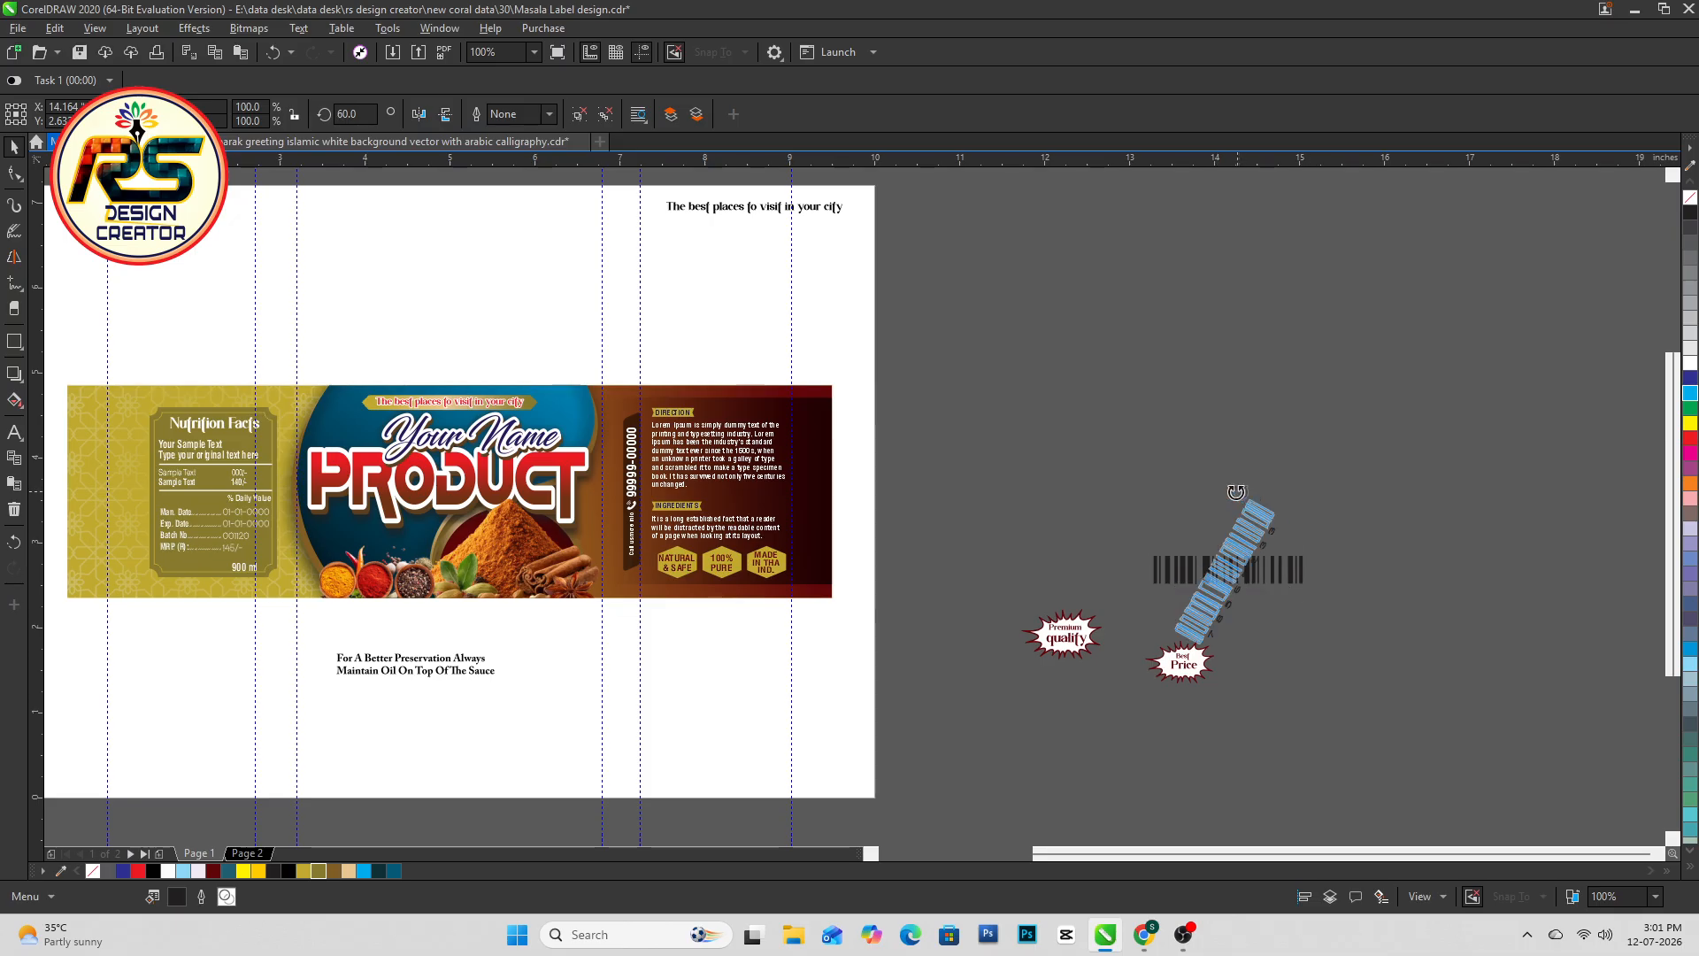
click(1373, 588)
drag(1225, 577, 123, 496)
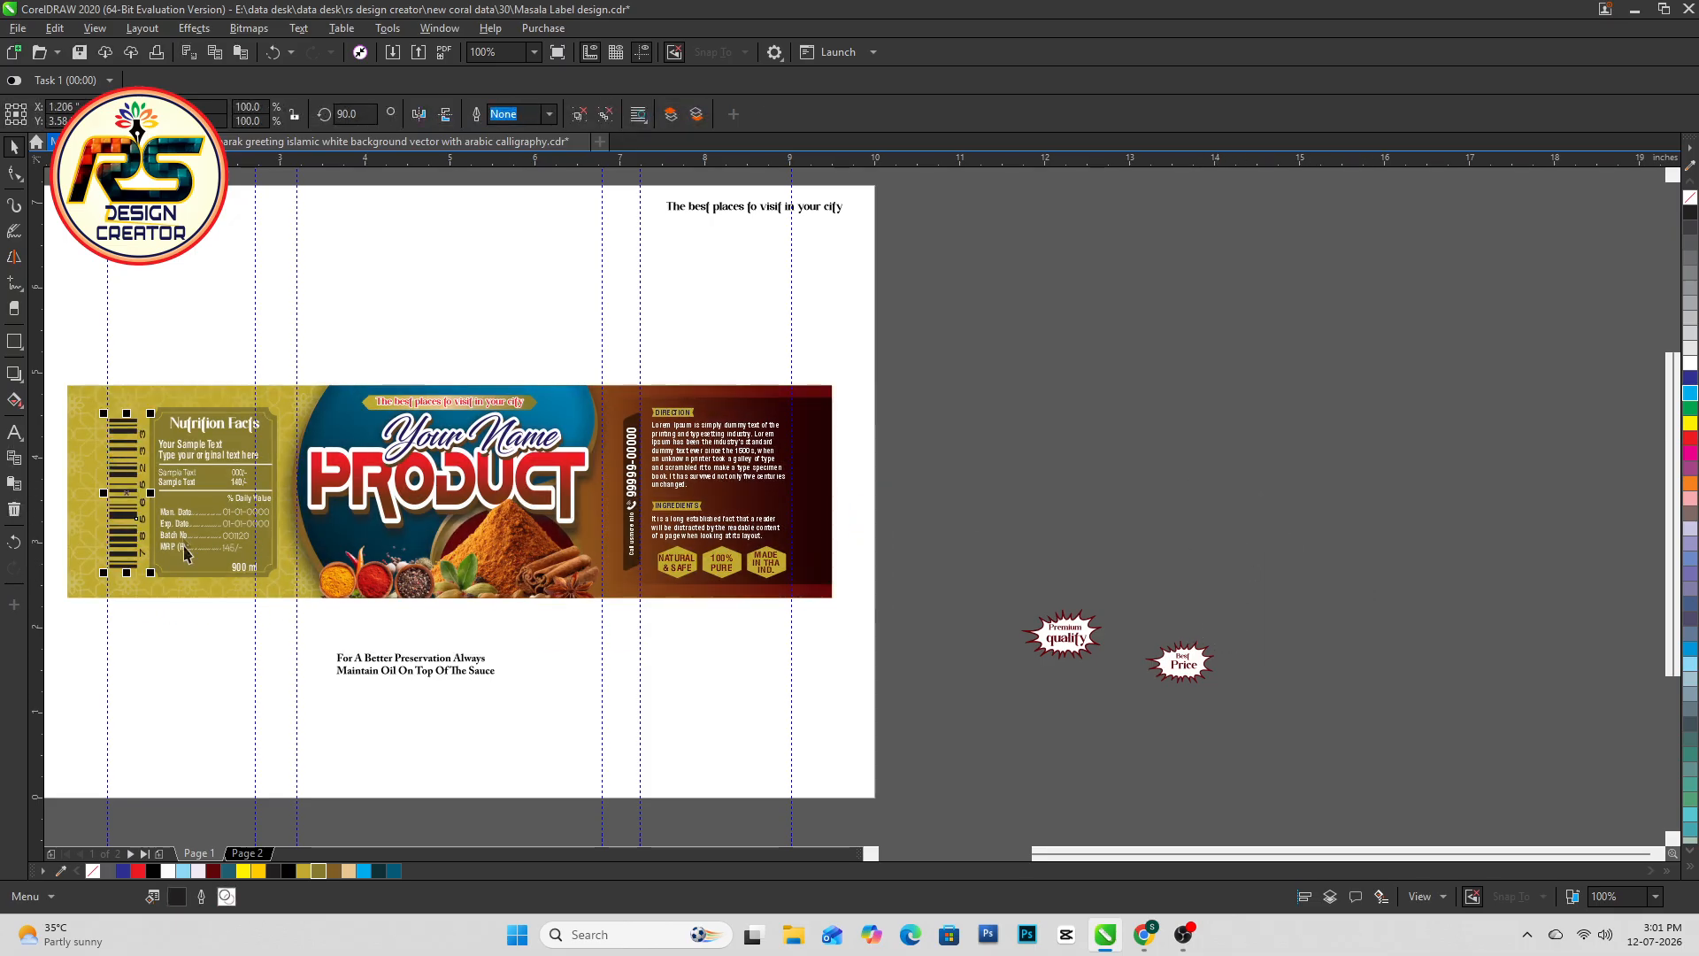
Apply a gold-to-white gradient fill to the label background, fading to white near the blue circle
click(208, 587)
key(g)
drag(131, 430, 329, 511)
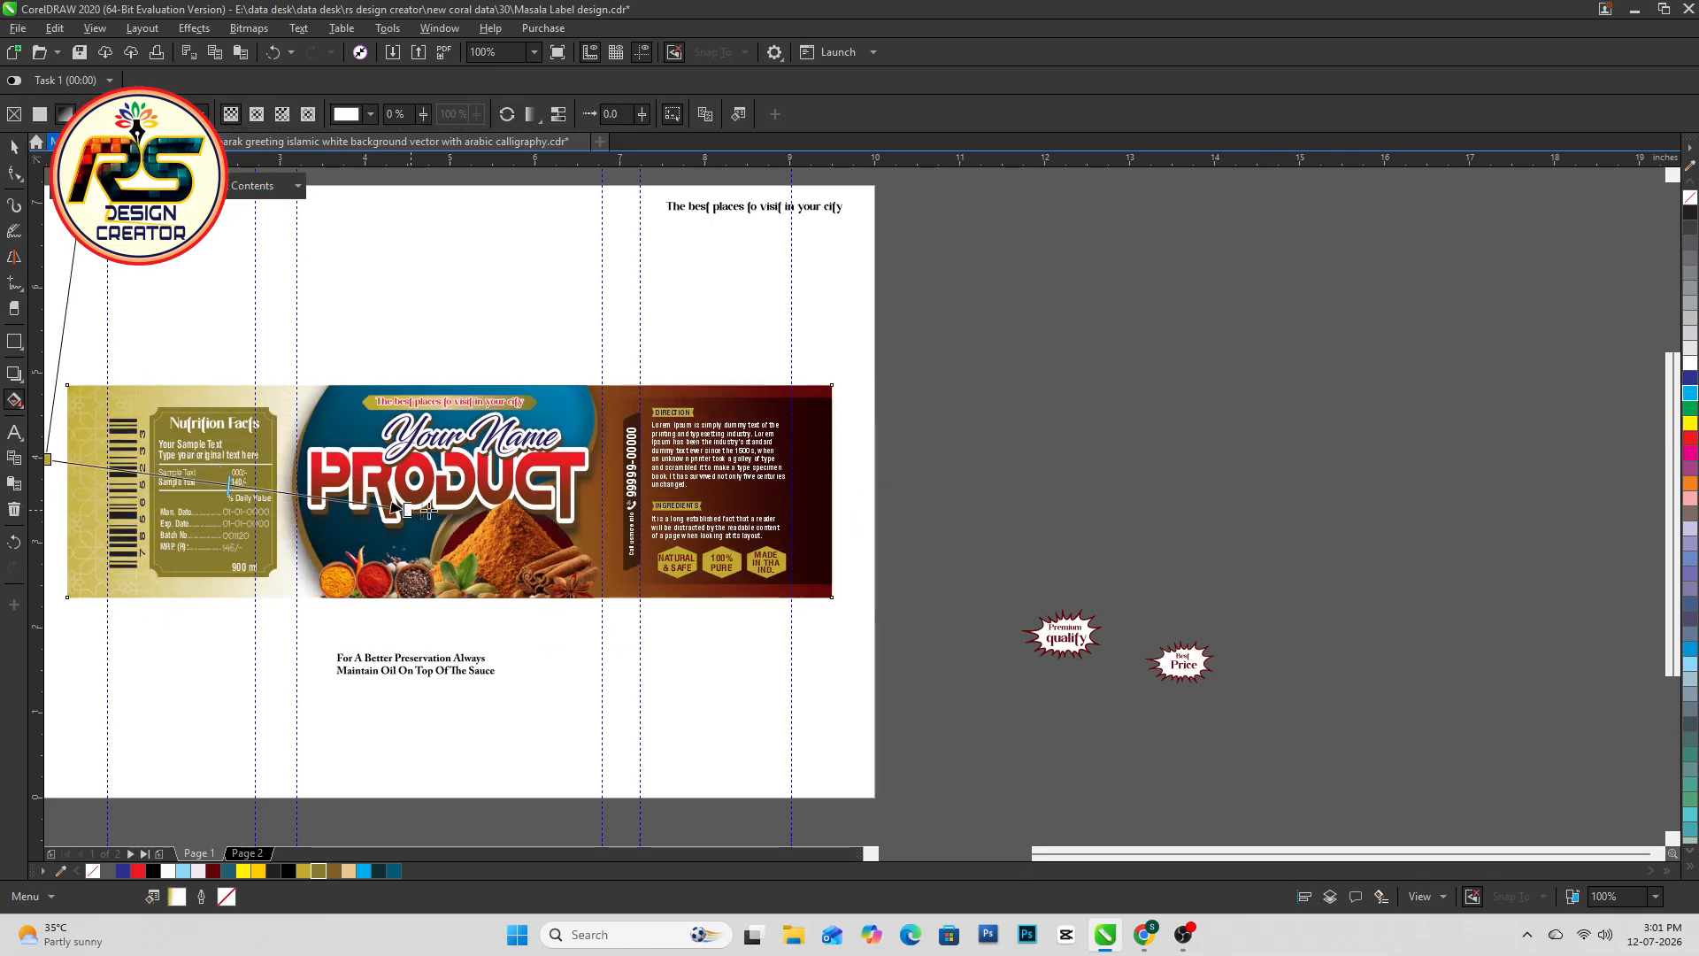
scroll(139, 486, down, 2)
key(space)
Shift the barcode and the Nutrition Facts box slightly right on the gradient panel
scroll(199, 454, up, 2)
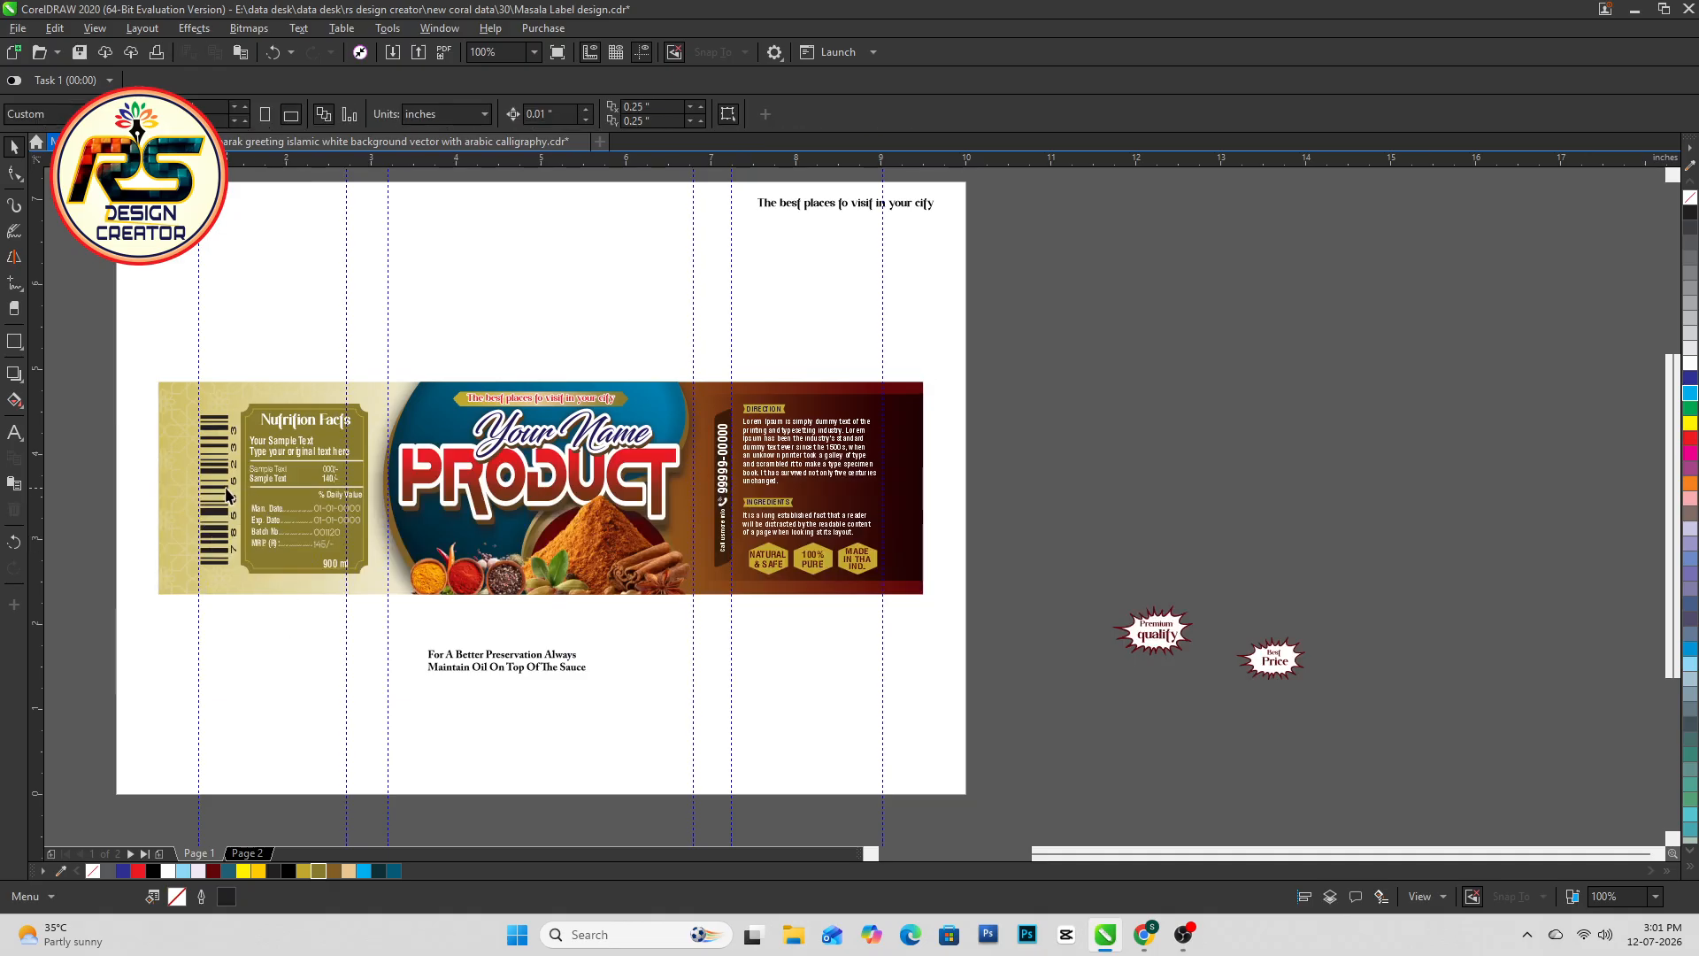
drag(262, 344, 267, 359)
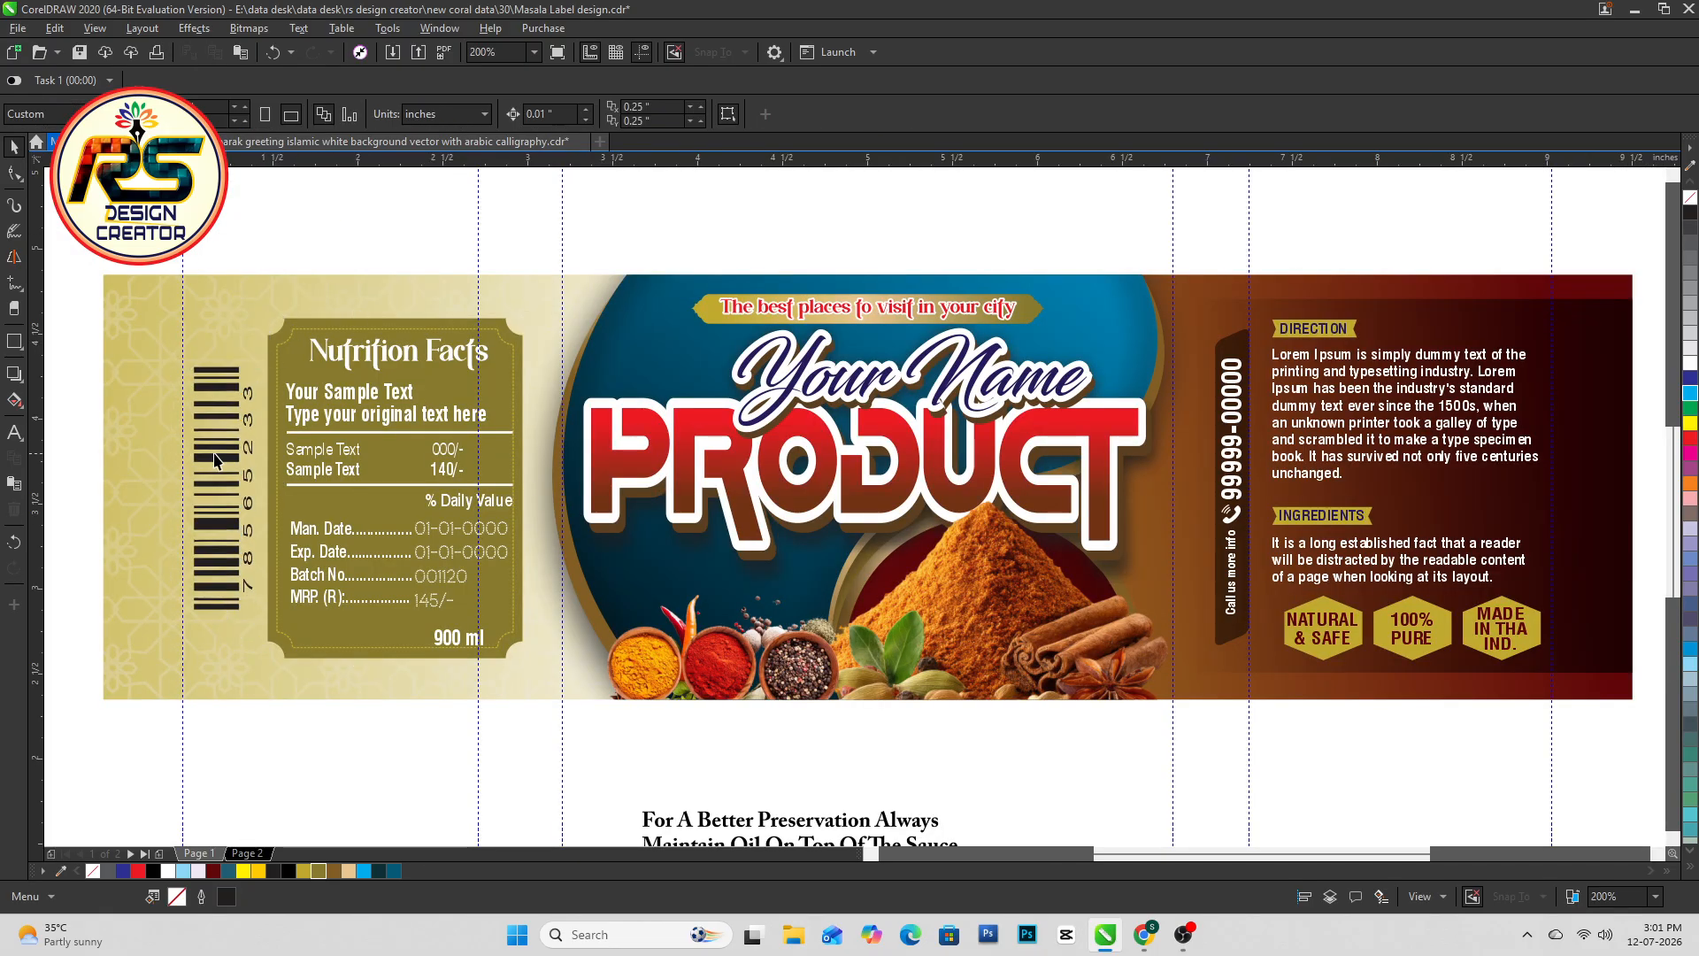
drag(394, 584, 400, 584)
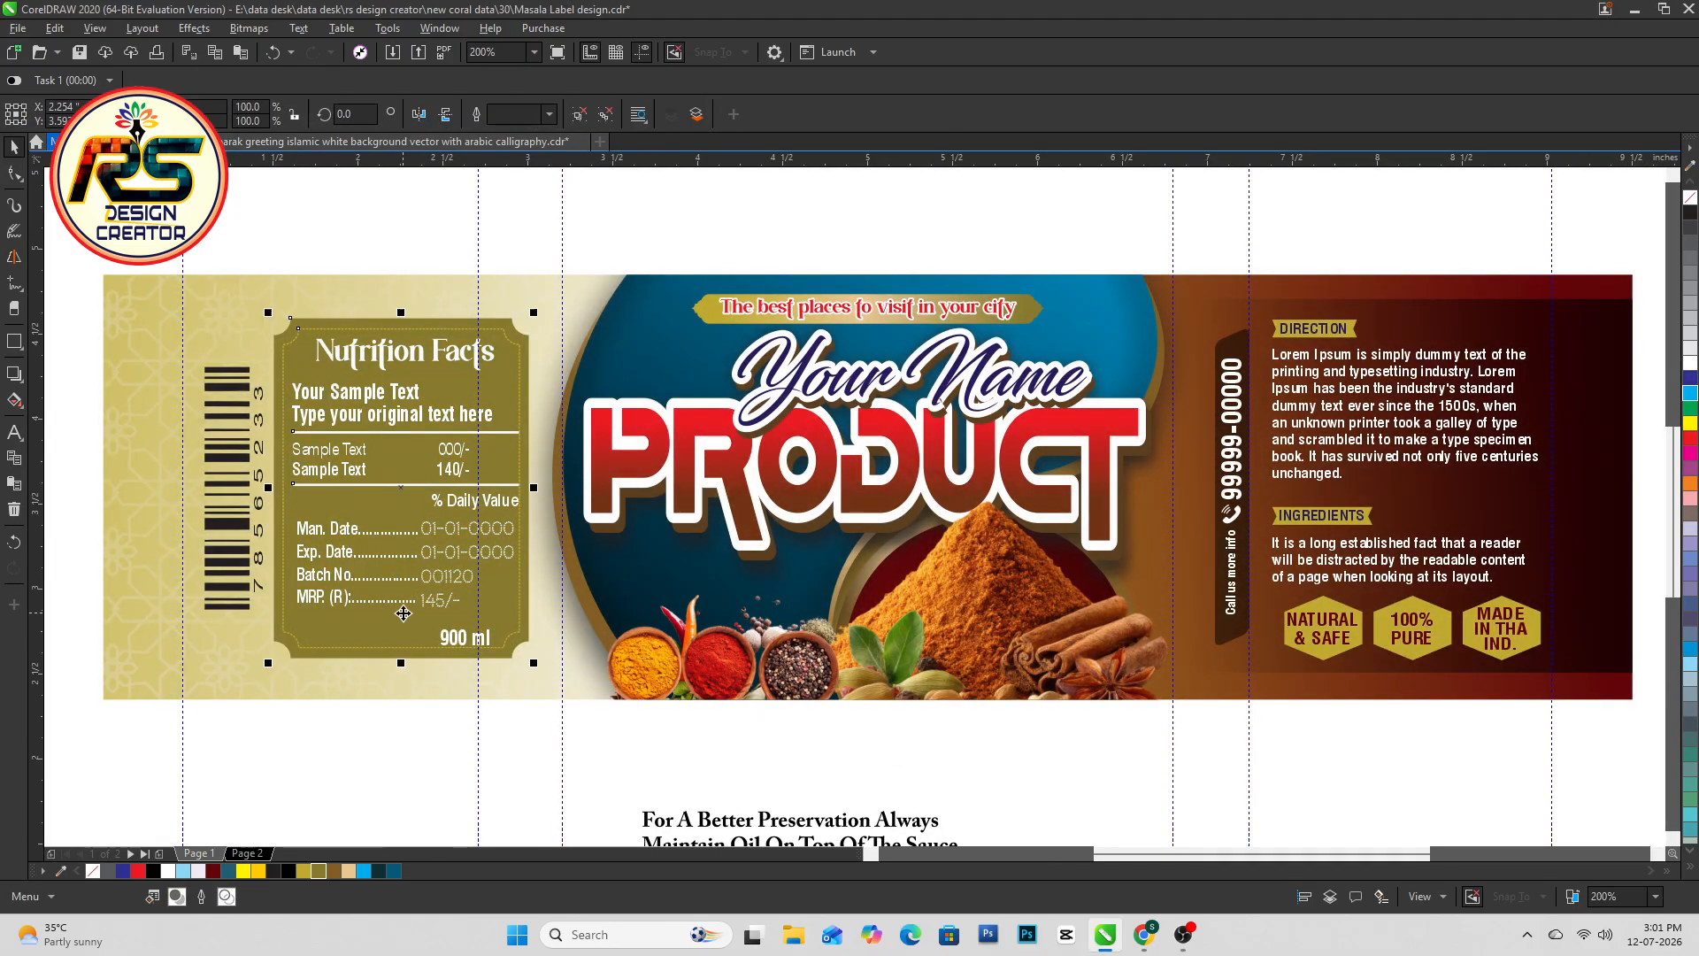
click(440, 268)
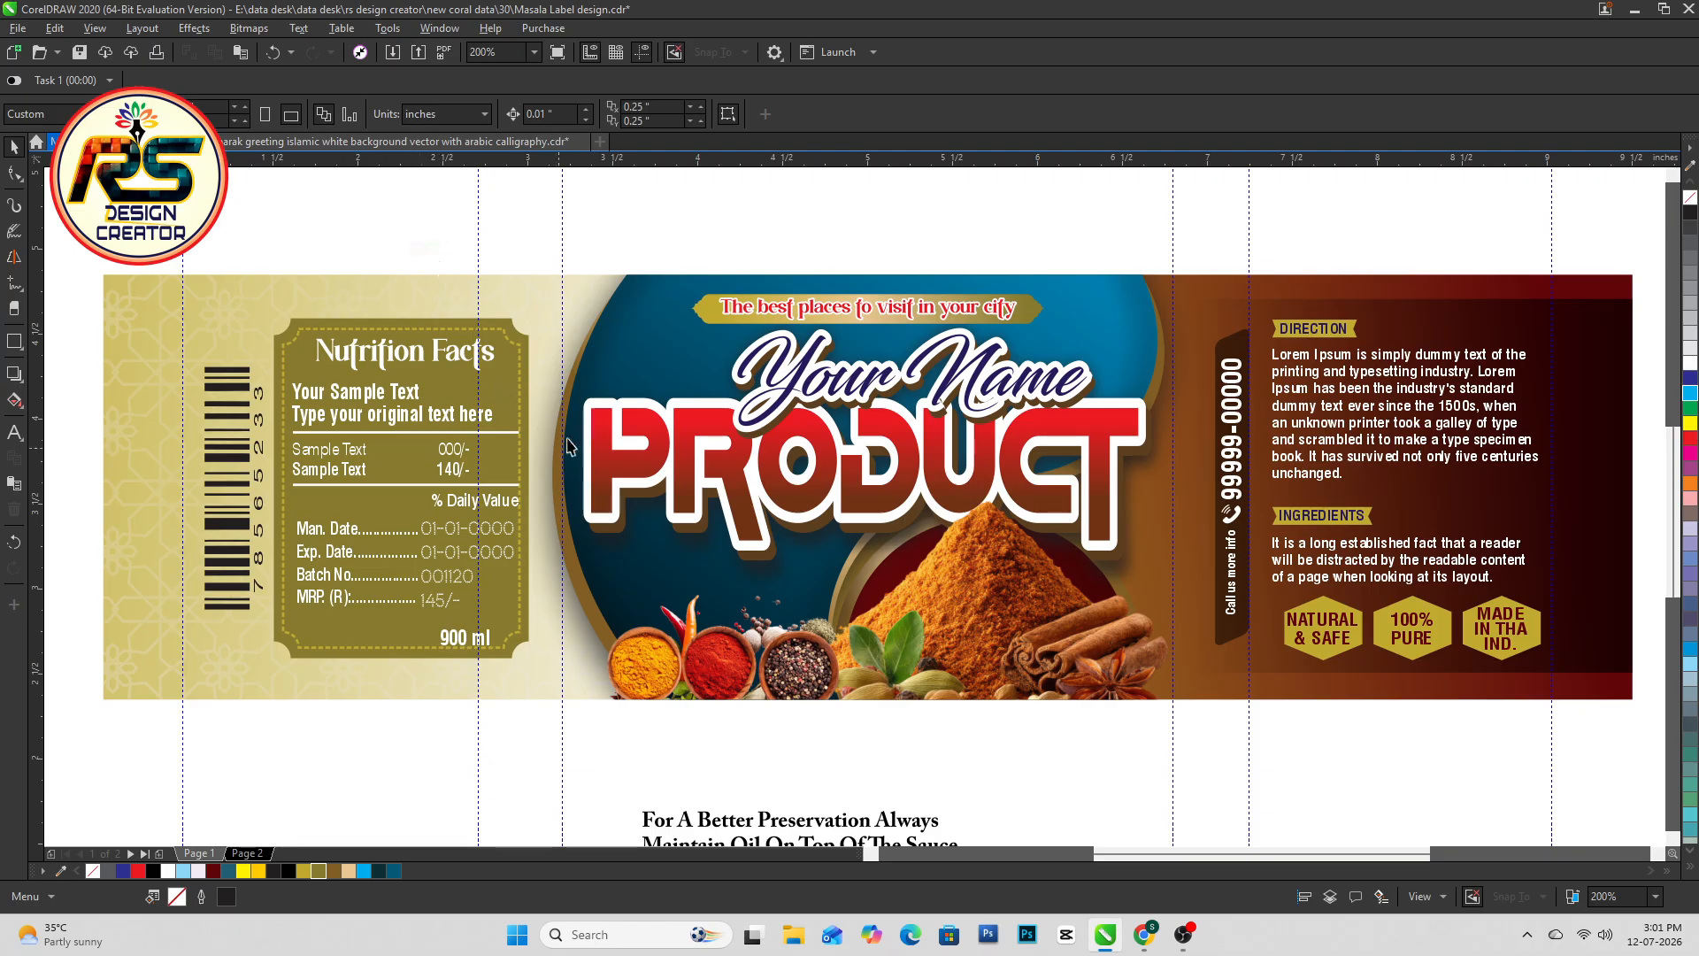
Place the strip of loose spices inside the label's clipped artwork at its left end, mirror it horizontally and enlarge it to 108.7%
key(F4)
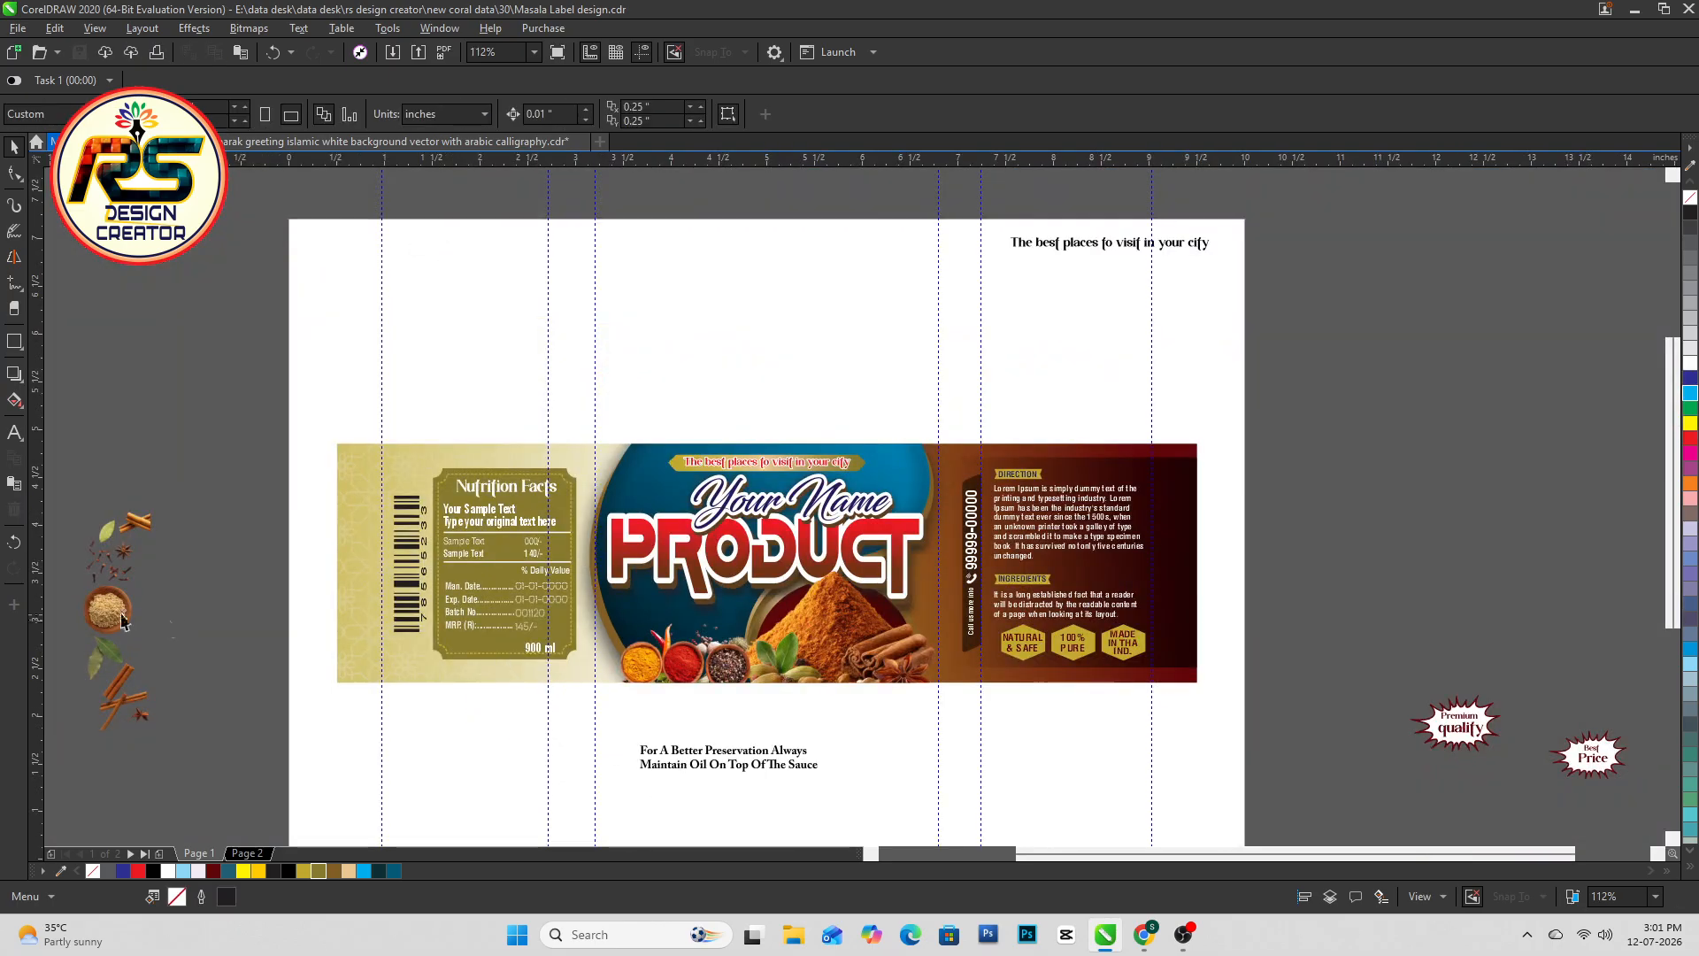
drag(121, 620, 345, 563)
scroll(331, 564, up, 3)
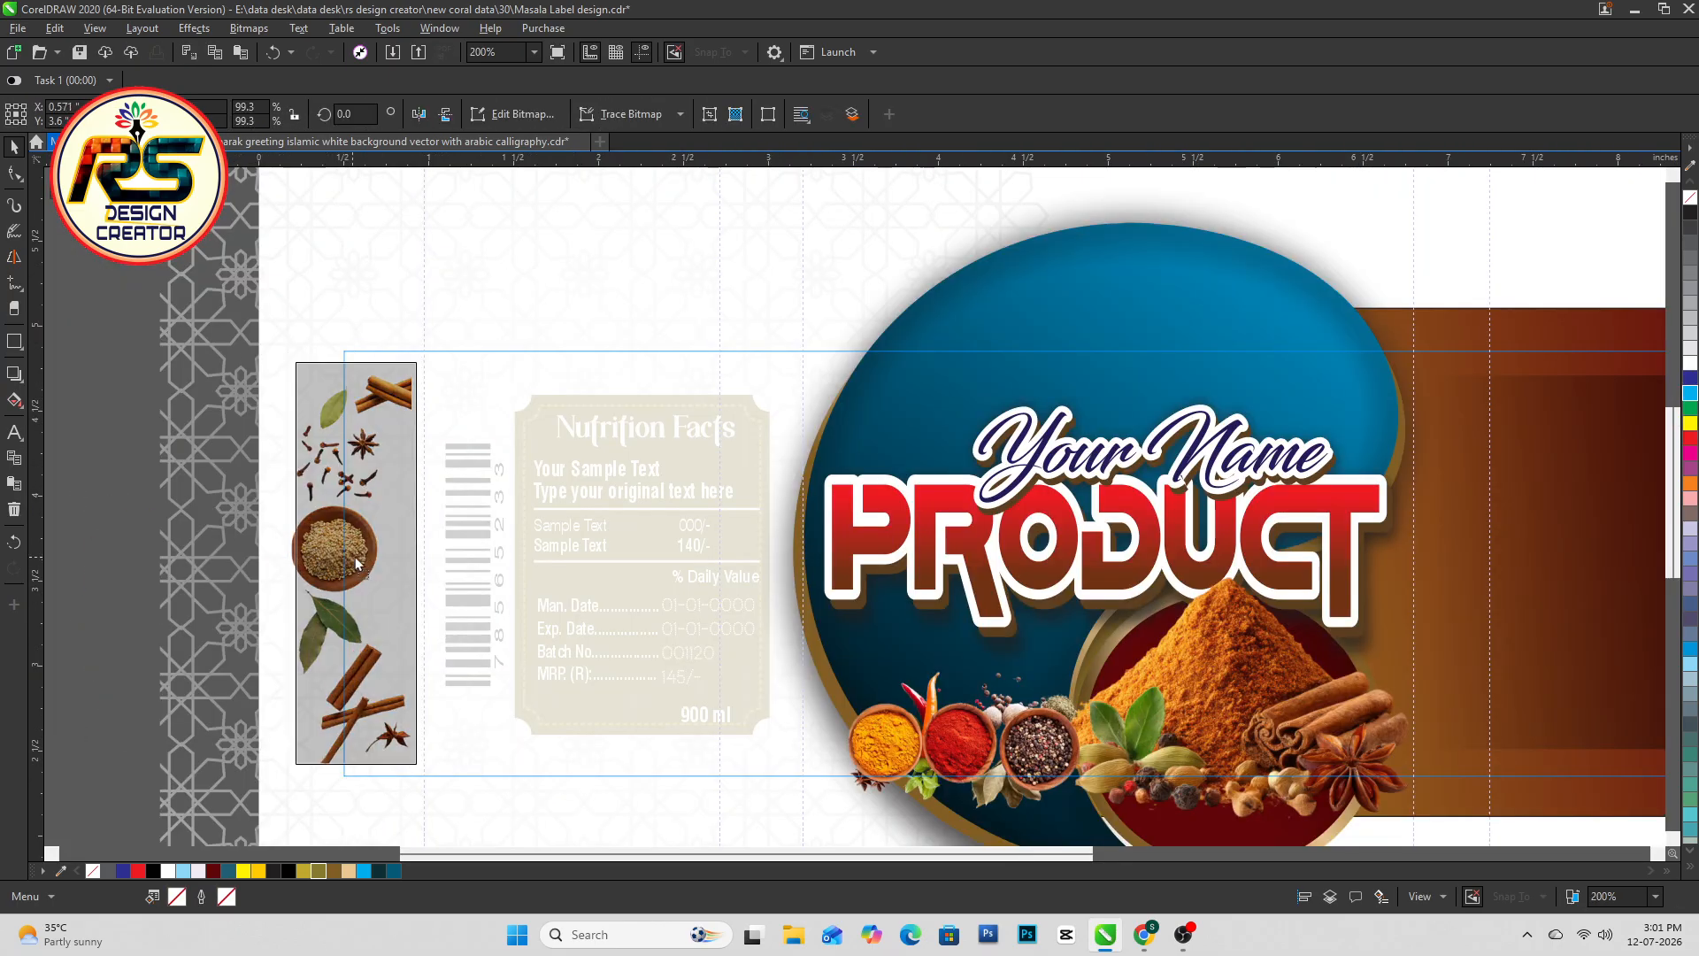
click(419, 114)
drag(375, 460, 356, 460)
drag(404, 356, 409, 338)
drag(389, 397, 387, 390)
Add a horizontally mirrored copy of the spice strip at the right end of the label, inside the clipped artwork
ctrl+click(159, 520)
ctrl+click(306, 436)
click(306, 435)
ctrl+click(370, 543)
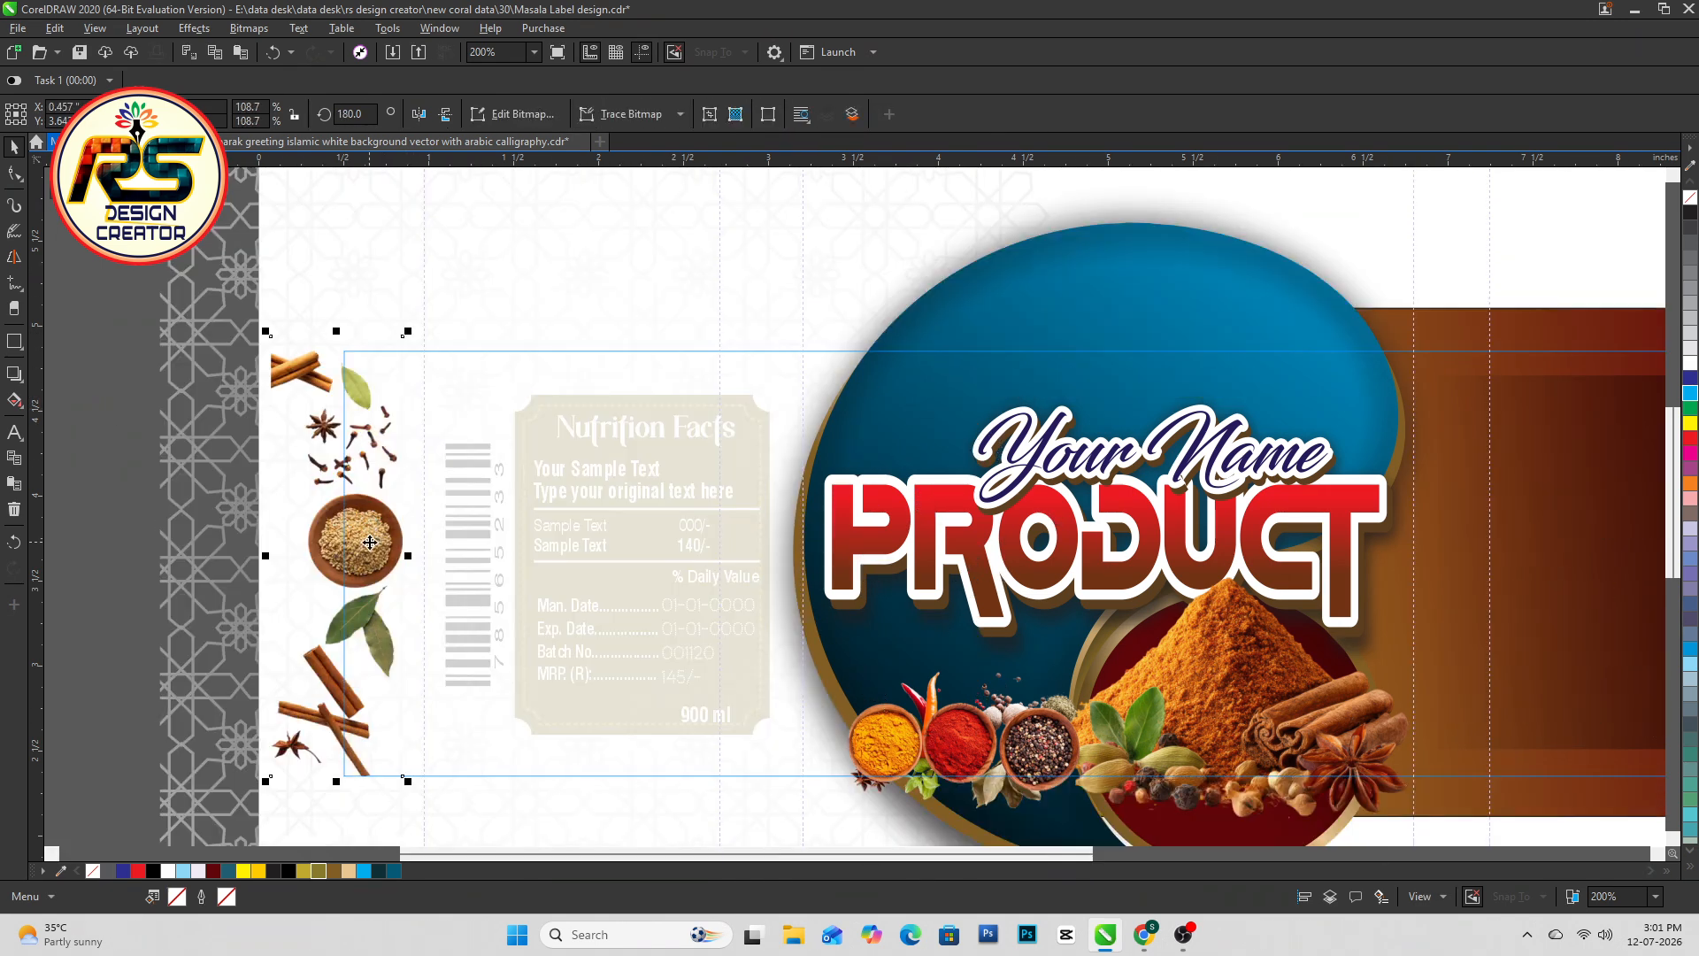
drag(370, 543, 1069, 534)
ctrl+click(122, 536)
scroll(406, 564, down, 1)
ctrl+click(396, 559)
scroll(1195, 542, up, 1)
ctrl+click(1242, 479)
Shift the Direction and Ingredients text, the hexagon badges and the contact strip slightly right on the dark panel
ctrl+click(947, 537)
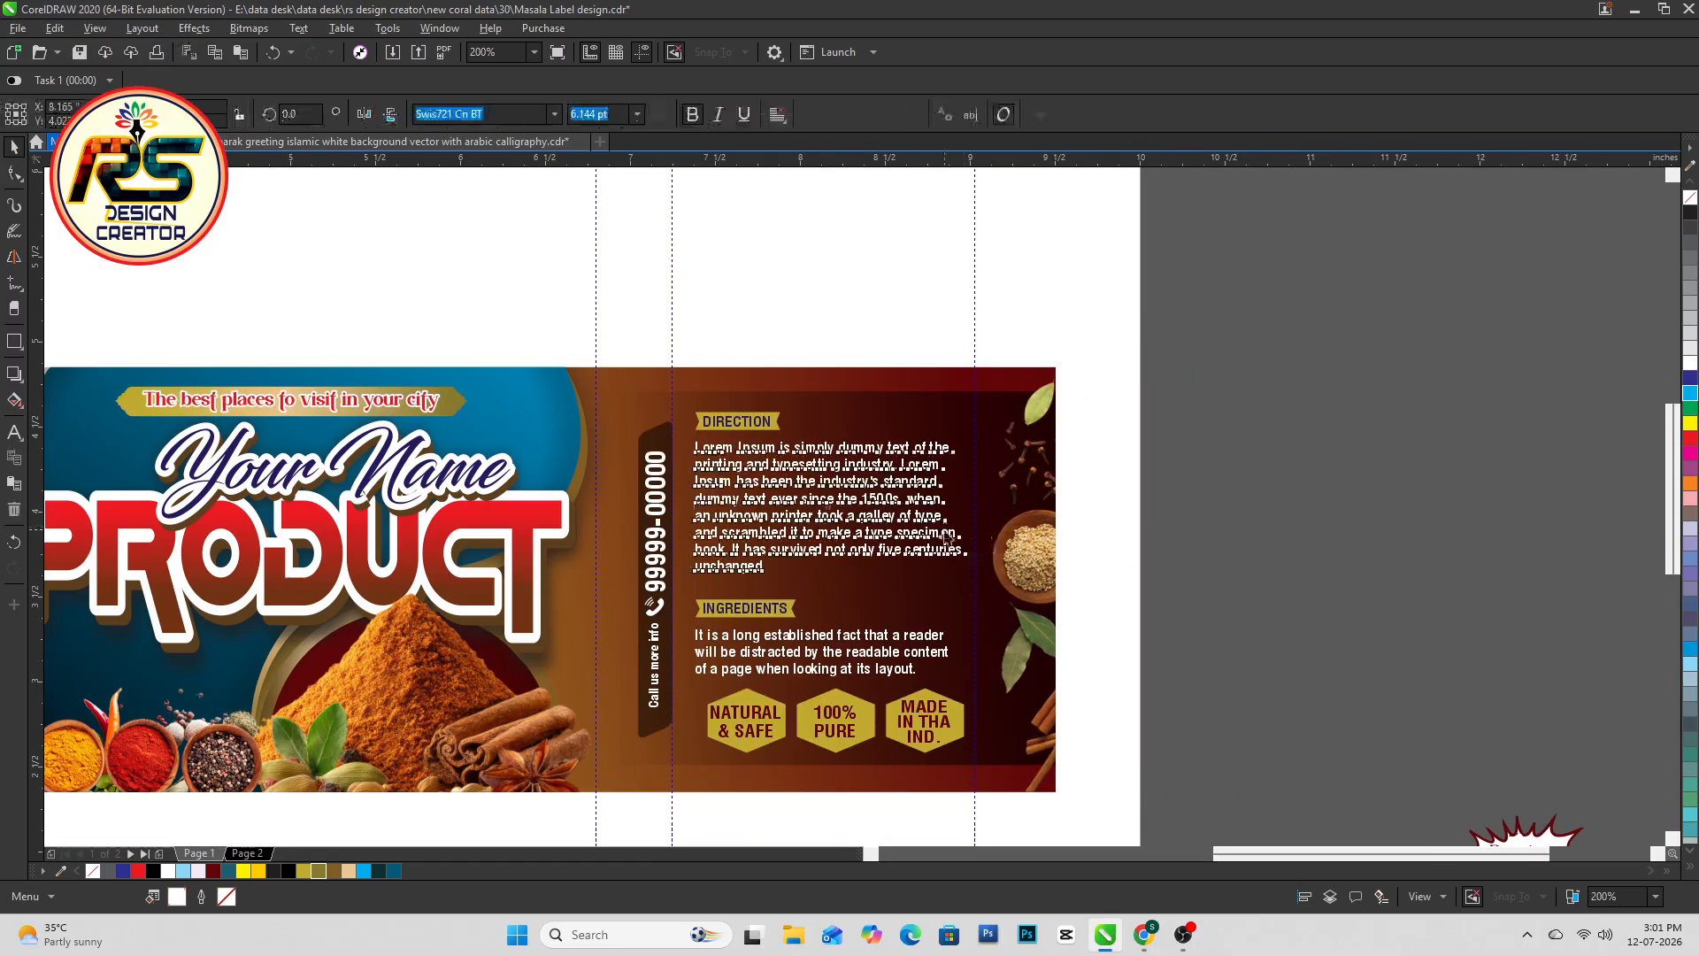
drag(775, 725, 791, 725)
ctrl+click(659, 574)
drag(662, 573, 695, 574)
ctrl+click(734, 566)
drag(804, 534, 814, 534)
click(1190, 529)
Rotate the "For A Better Preservation Always Maintain Oil On Top Of The Sauce" text by 90° and place it left of the contact strip
scroll(821, 554, down, 1)
drag(509, 739, 571, 727)
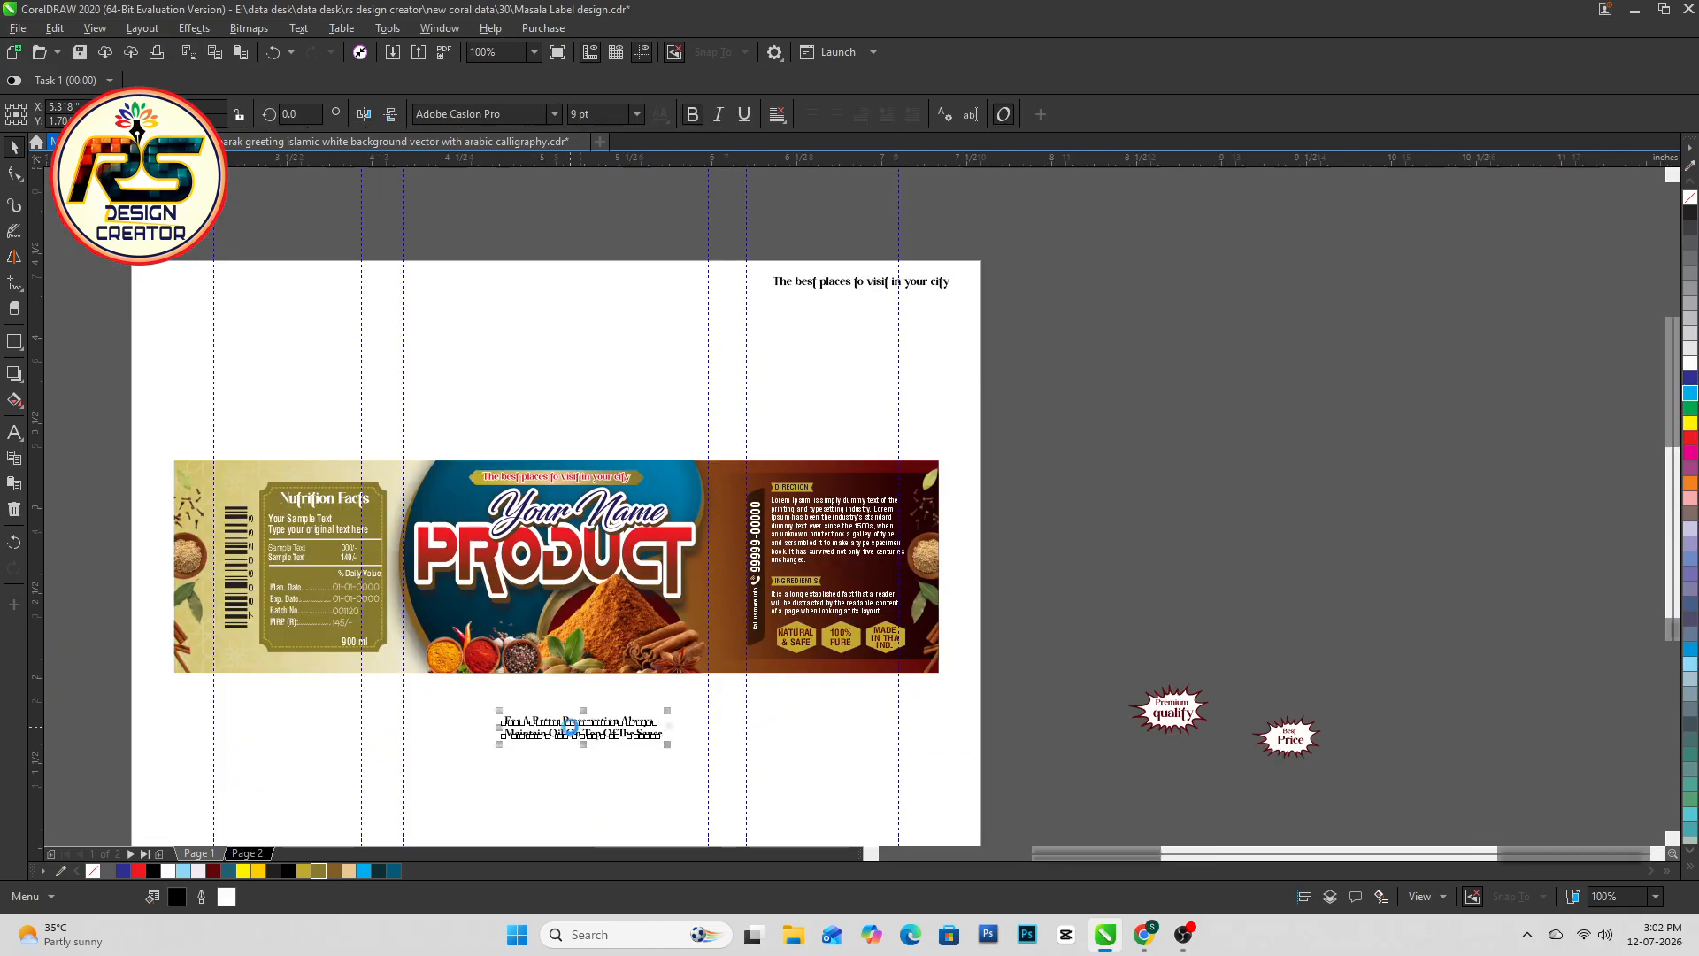
scroll(571, 728, up, 1)
key(F8)
key(Right)
click(715, 713)
drag(761, 698, 571, 569)
drag(608, 674, 899, 365)
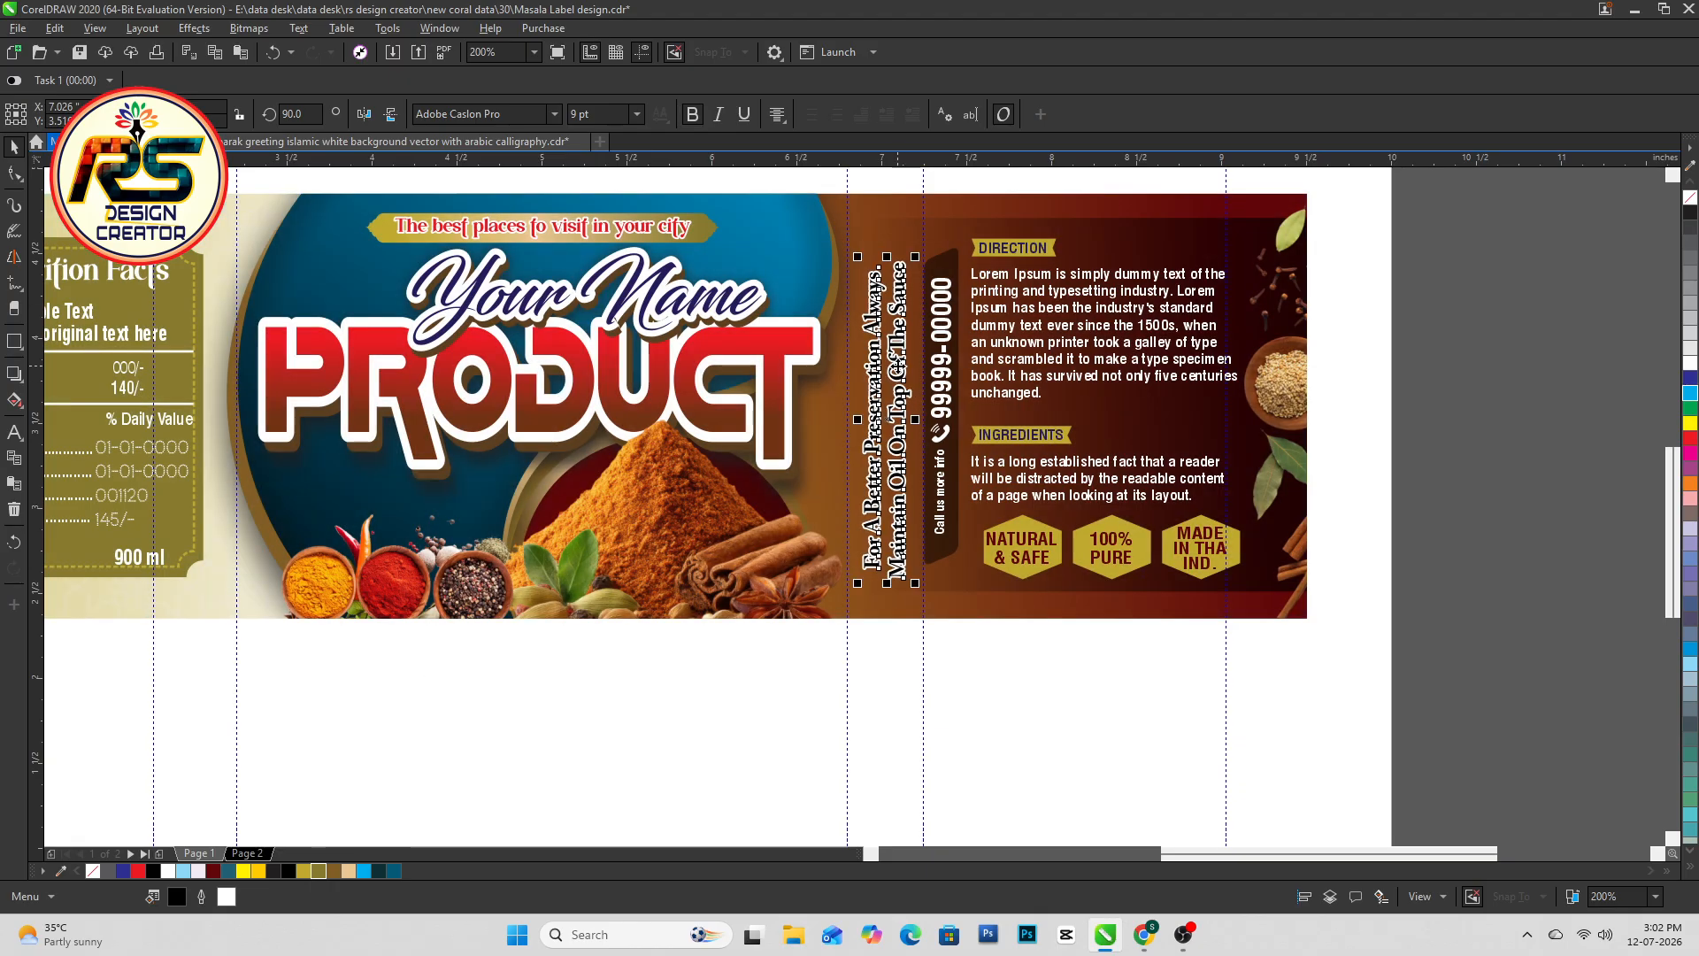
scroll(898, 365, up, 1)
drag(837, 533, 831, 530)
scroll(831, 531, down, 1)
Fill the vertical preservation text with dark teal blue
click(138, 872)
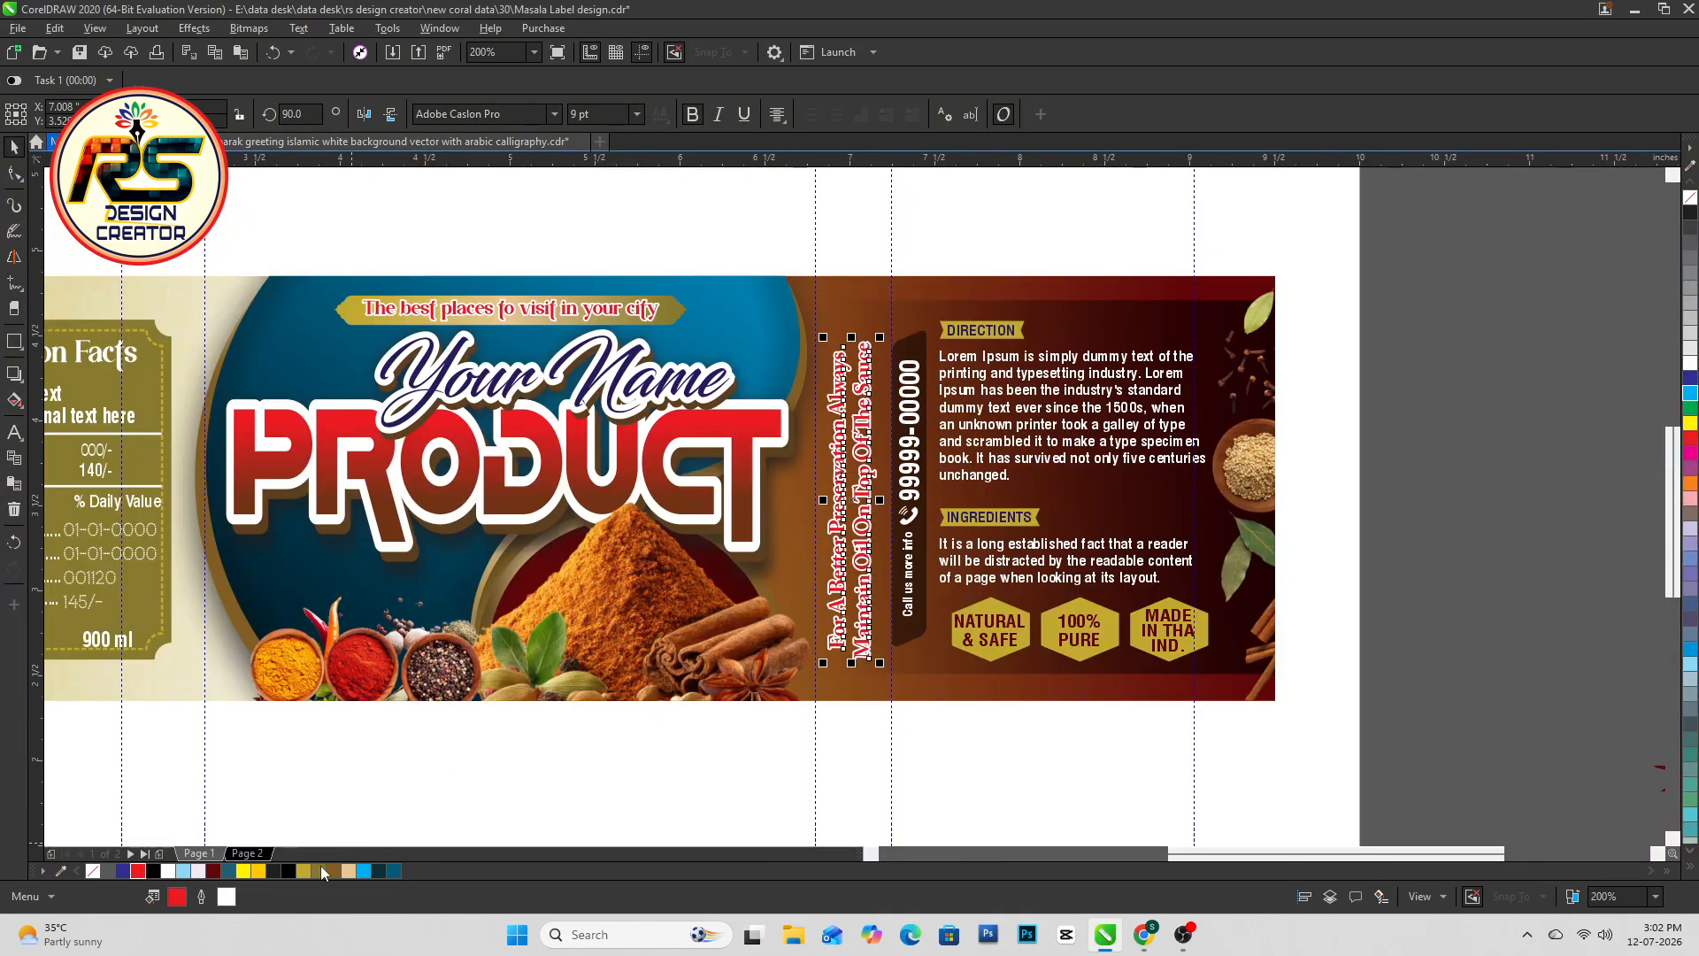
click(843, 754)
scroll(705, 741, down, 2)
scroll(561, 769, up, 1)
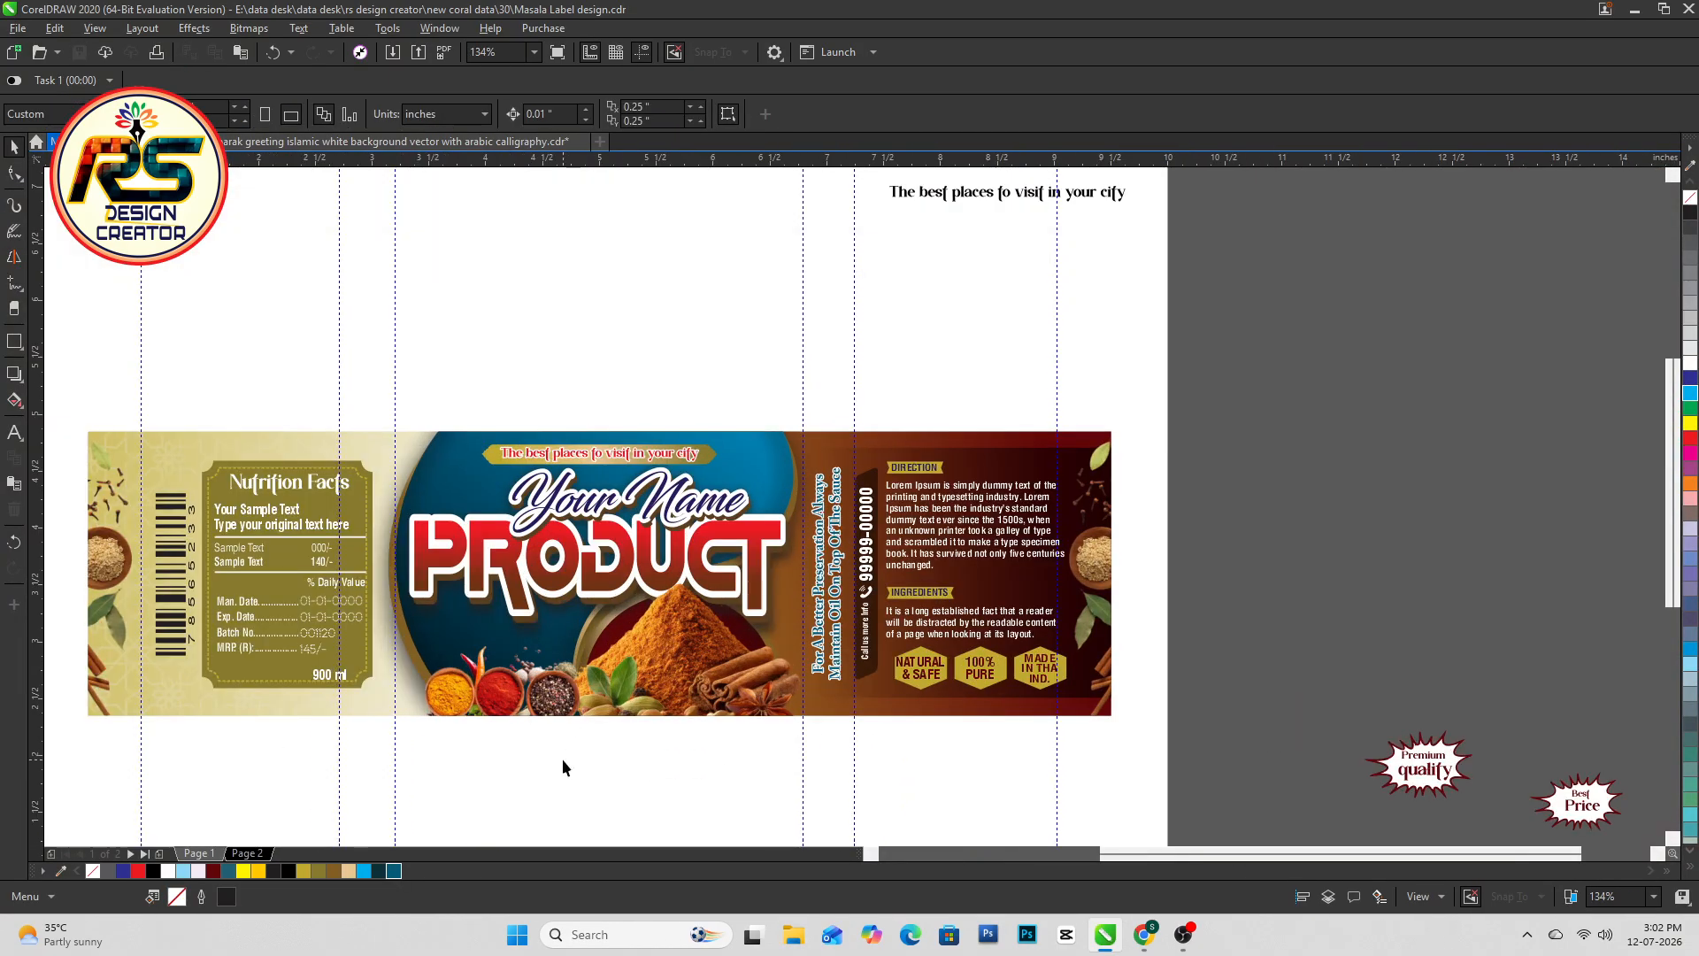
Place the Premium quality starburst above the three spice bowls and delete the leftover starburst artwork beside the page
click(1443, 751)
drag(1442, 751, 610, 682)
drag(1634, 839, 1518, 726)
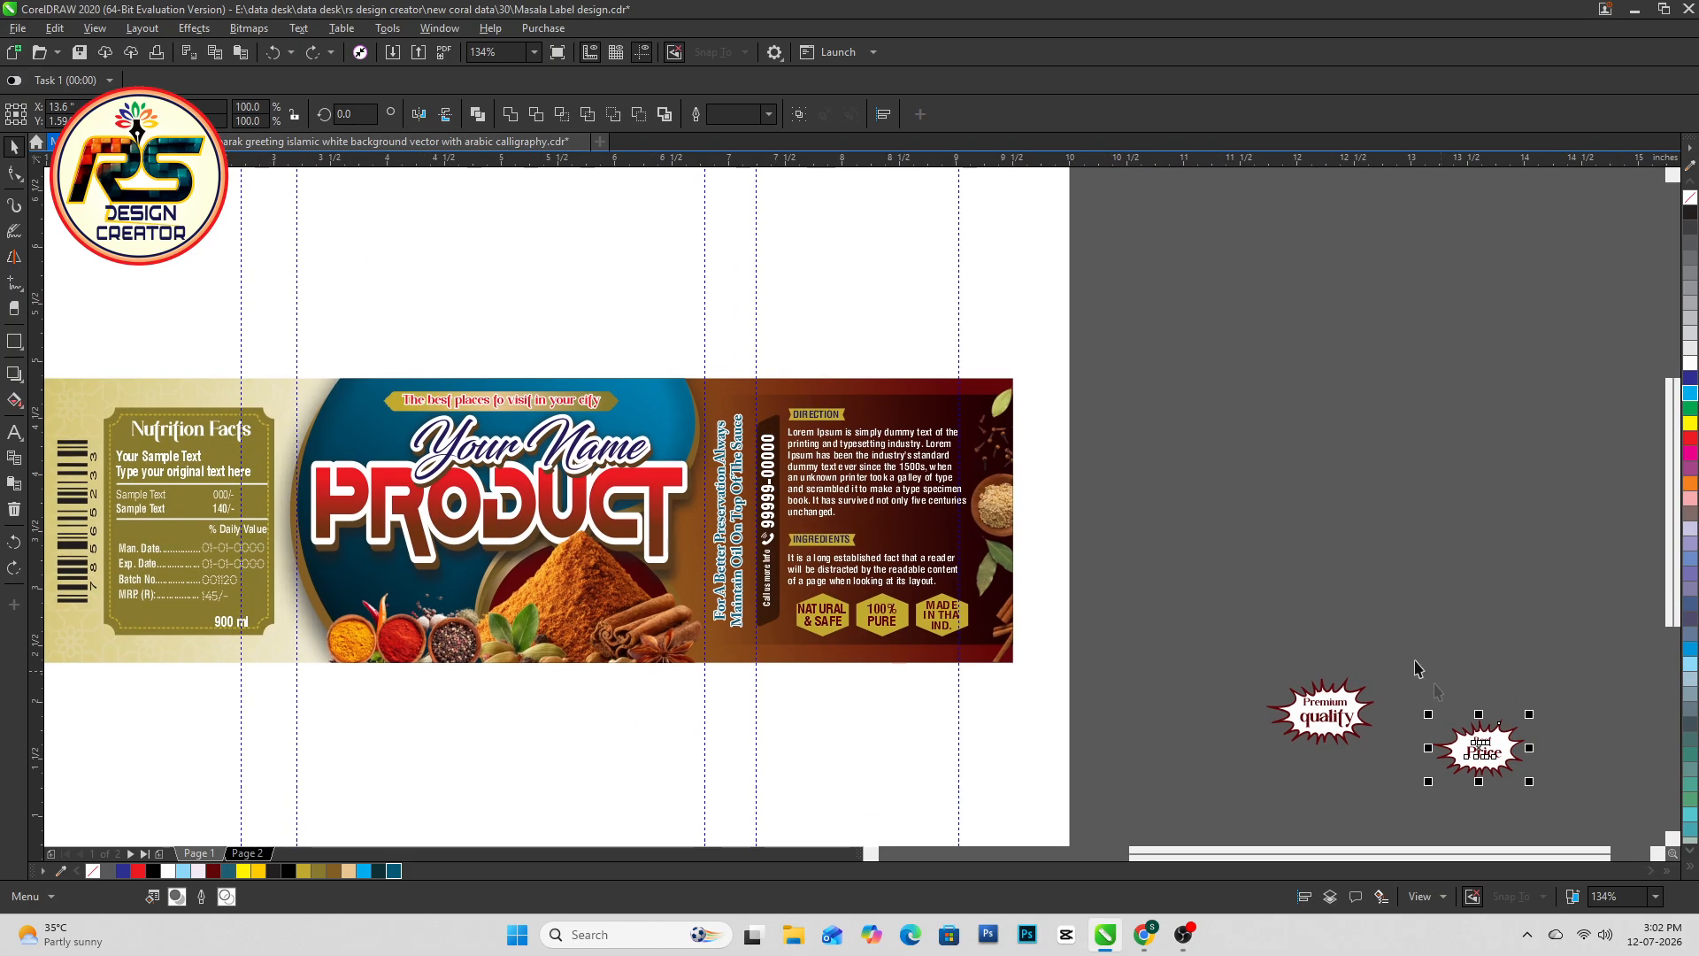
drag(1352, 710, 563, 589)
scroll(622, 577, up, 2)
scroll(531, 625, down, 1)
drag(1301, 695, 1667, 823)
key(Delete)
Fill the Premium quality starburst with olive gold and give it a pale outline
click(670, 675)
key(shift+F2)
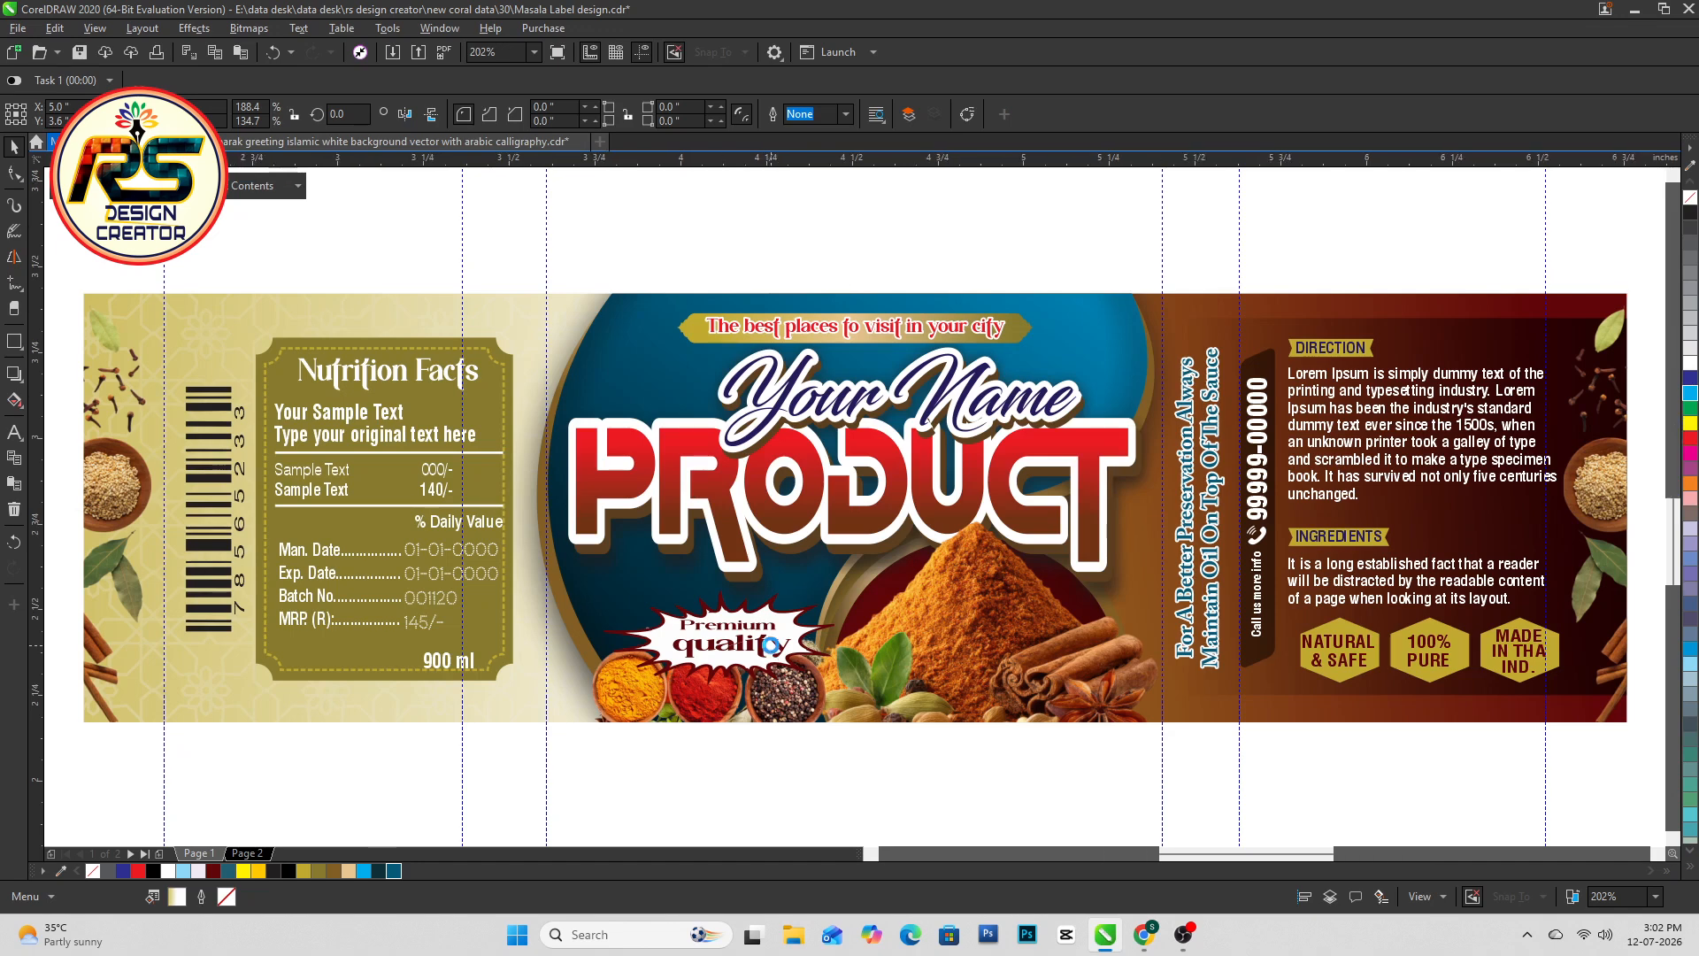
scroll(771, 645, up, 2)
click(792, 652)
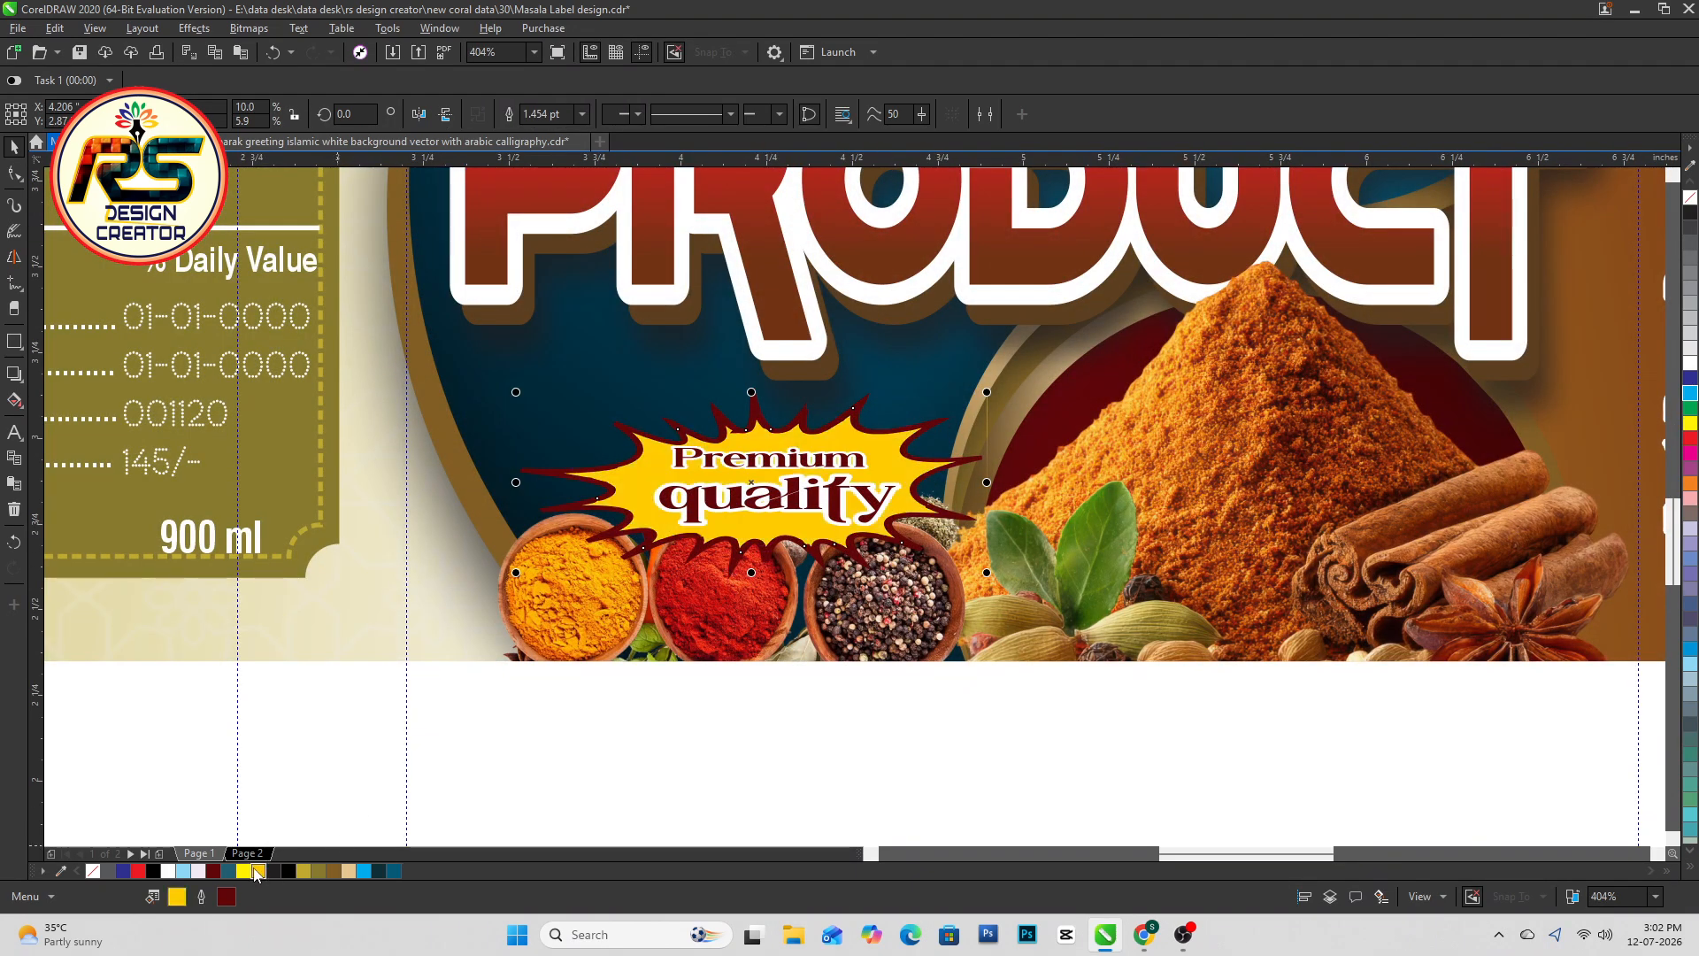
right_click(193, 873)
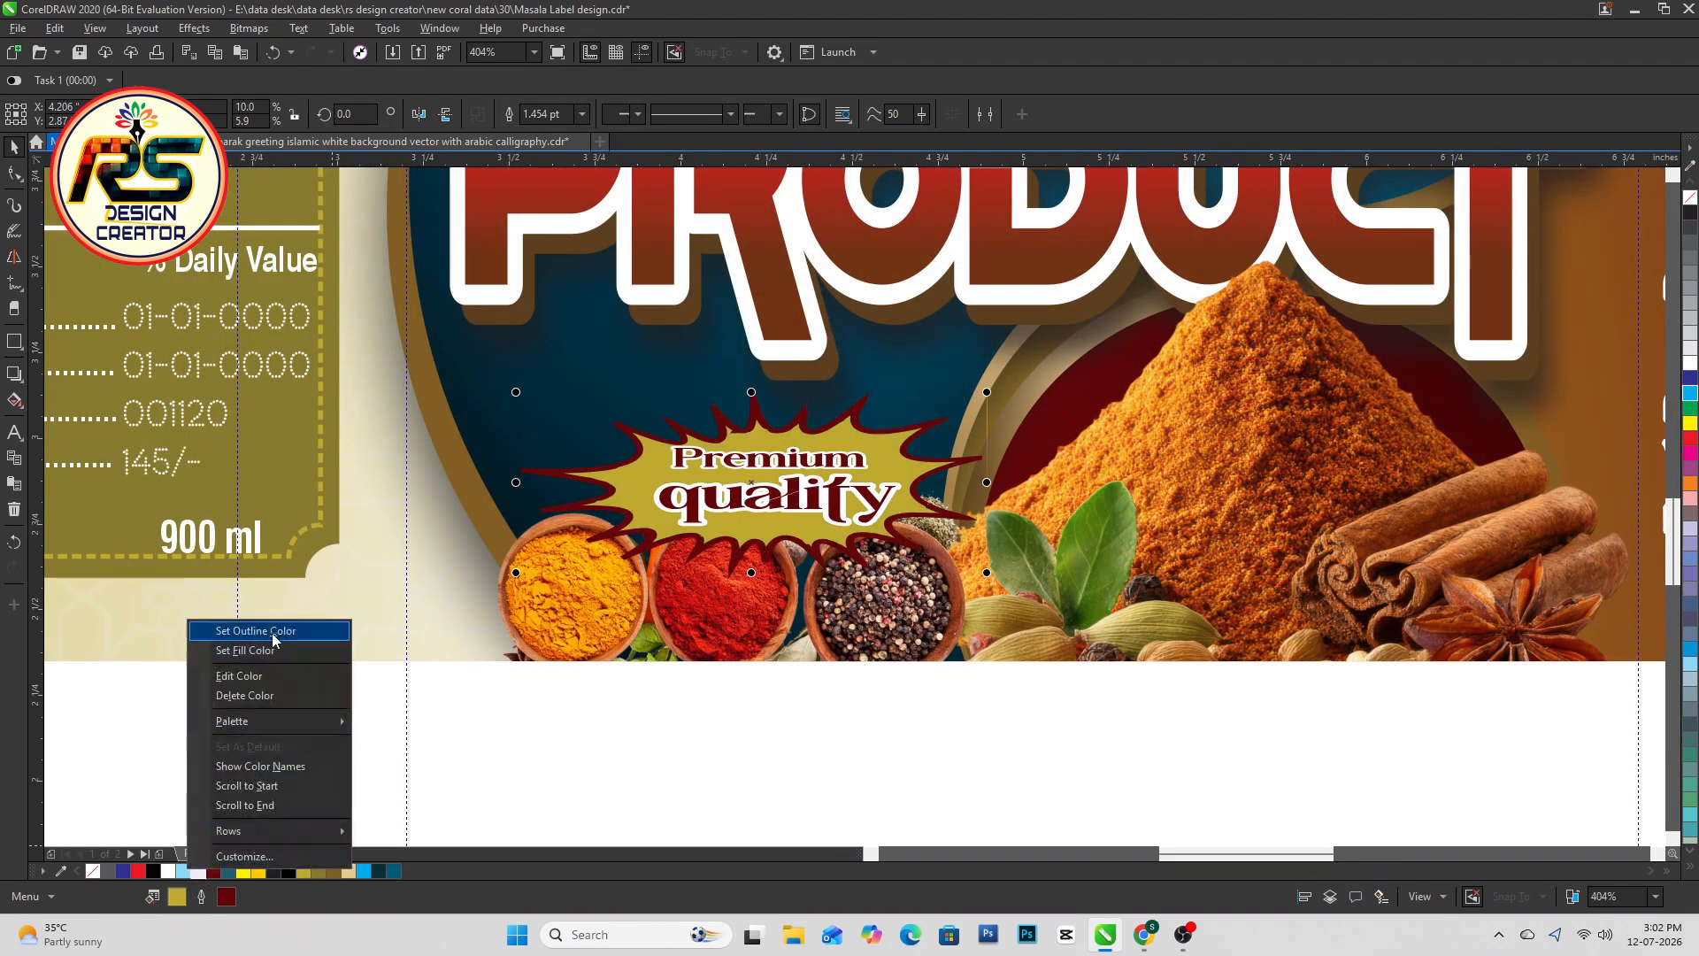
click(271, 635)
Move the Premium quality badge slightly up and left above the spice bowls
click(825, 501)
scroll(843, 519, up, 4)
click(776, 496)
scroll(731, 556, down, 4)
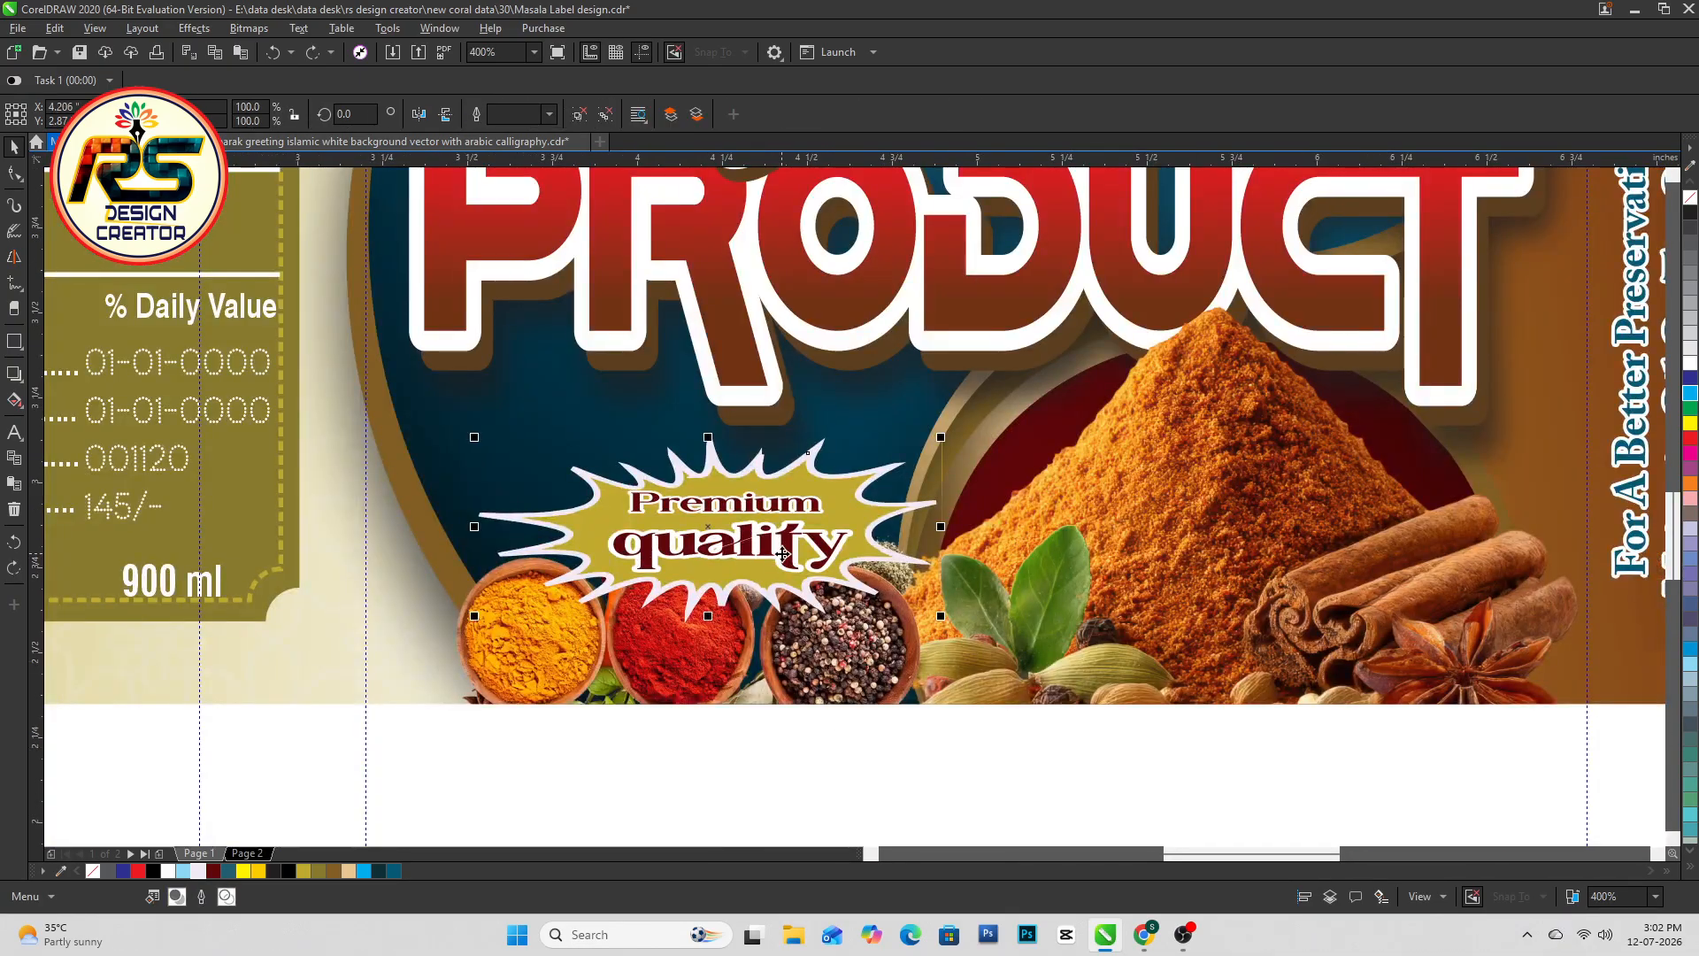
click(782, 532)
drag(693, 606, 695, 615)
click(971, 515)
key(F4)
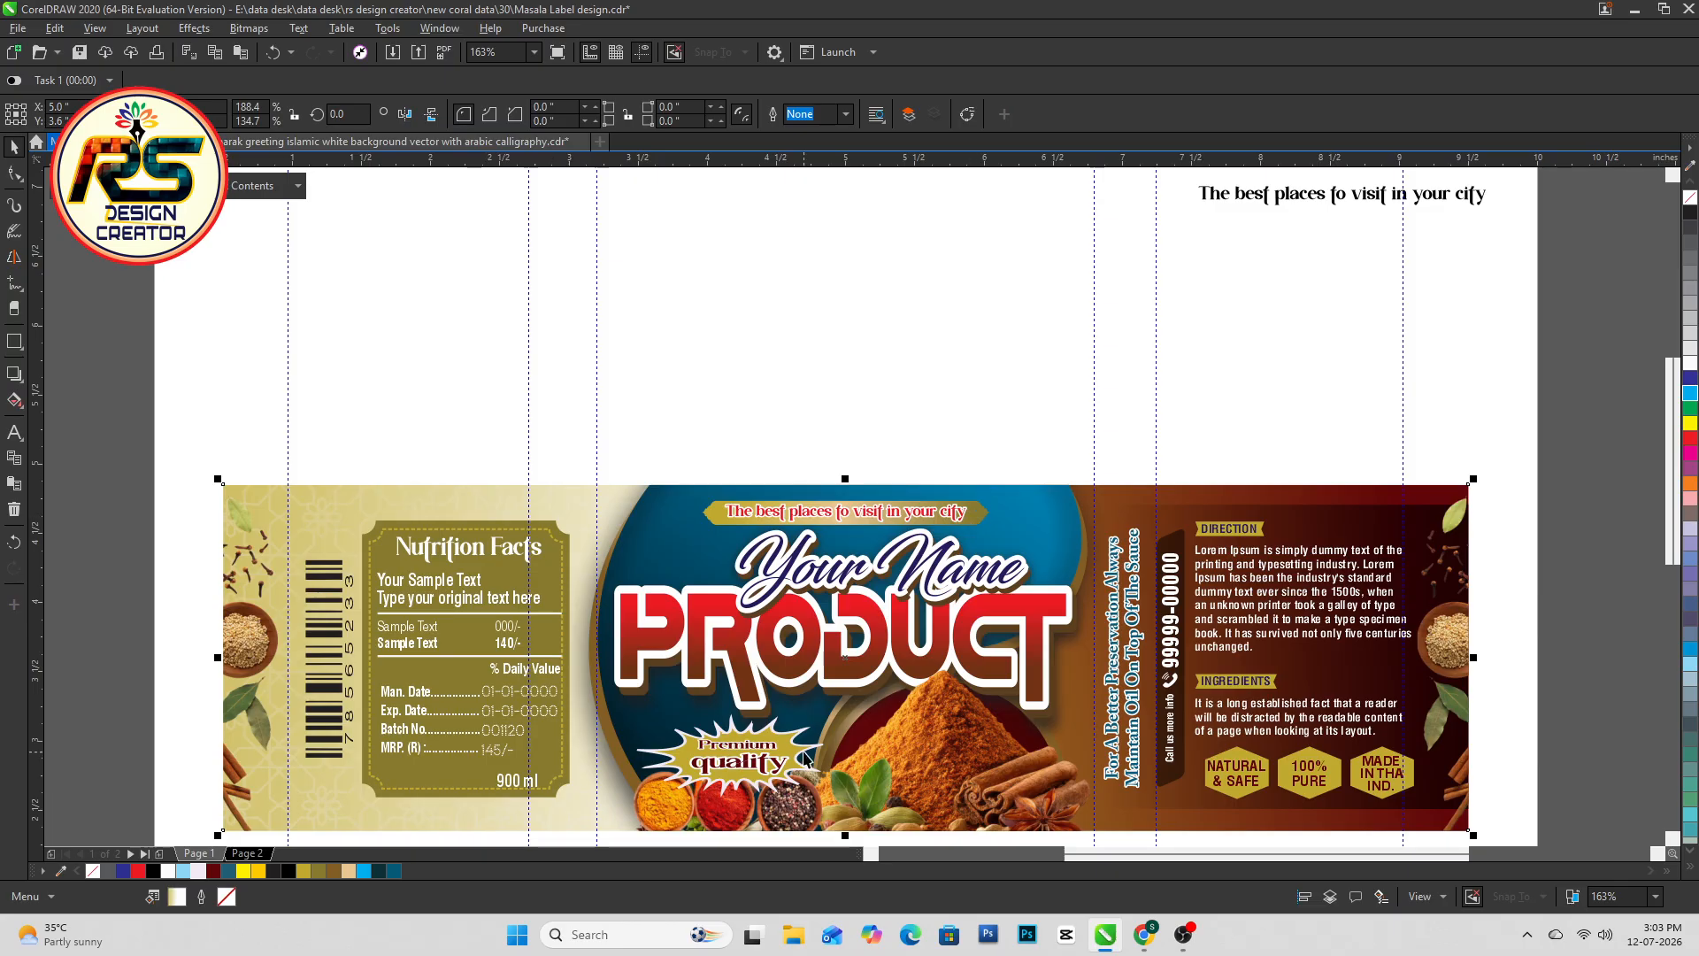
Fill the Premium quality starburst with yellow and recolor its outline olive gold
click(805, 756)
right_click(287, 874)
click(366, 637)
key(ctrl+z)
right_click(306, 869)
click(382, 631)
key(Escape)
click(752, 739)
key(Escape)
click(1007, 654)
click(696, 649)
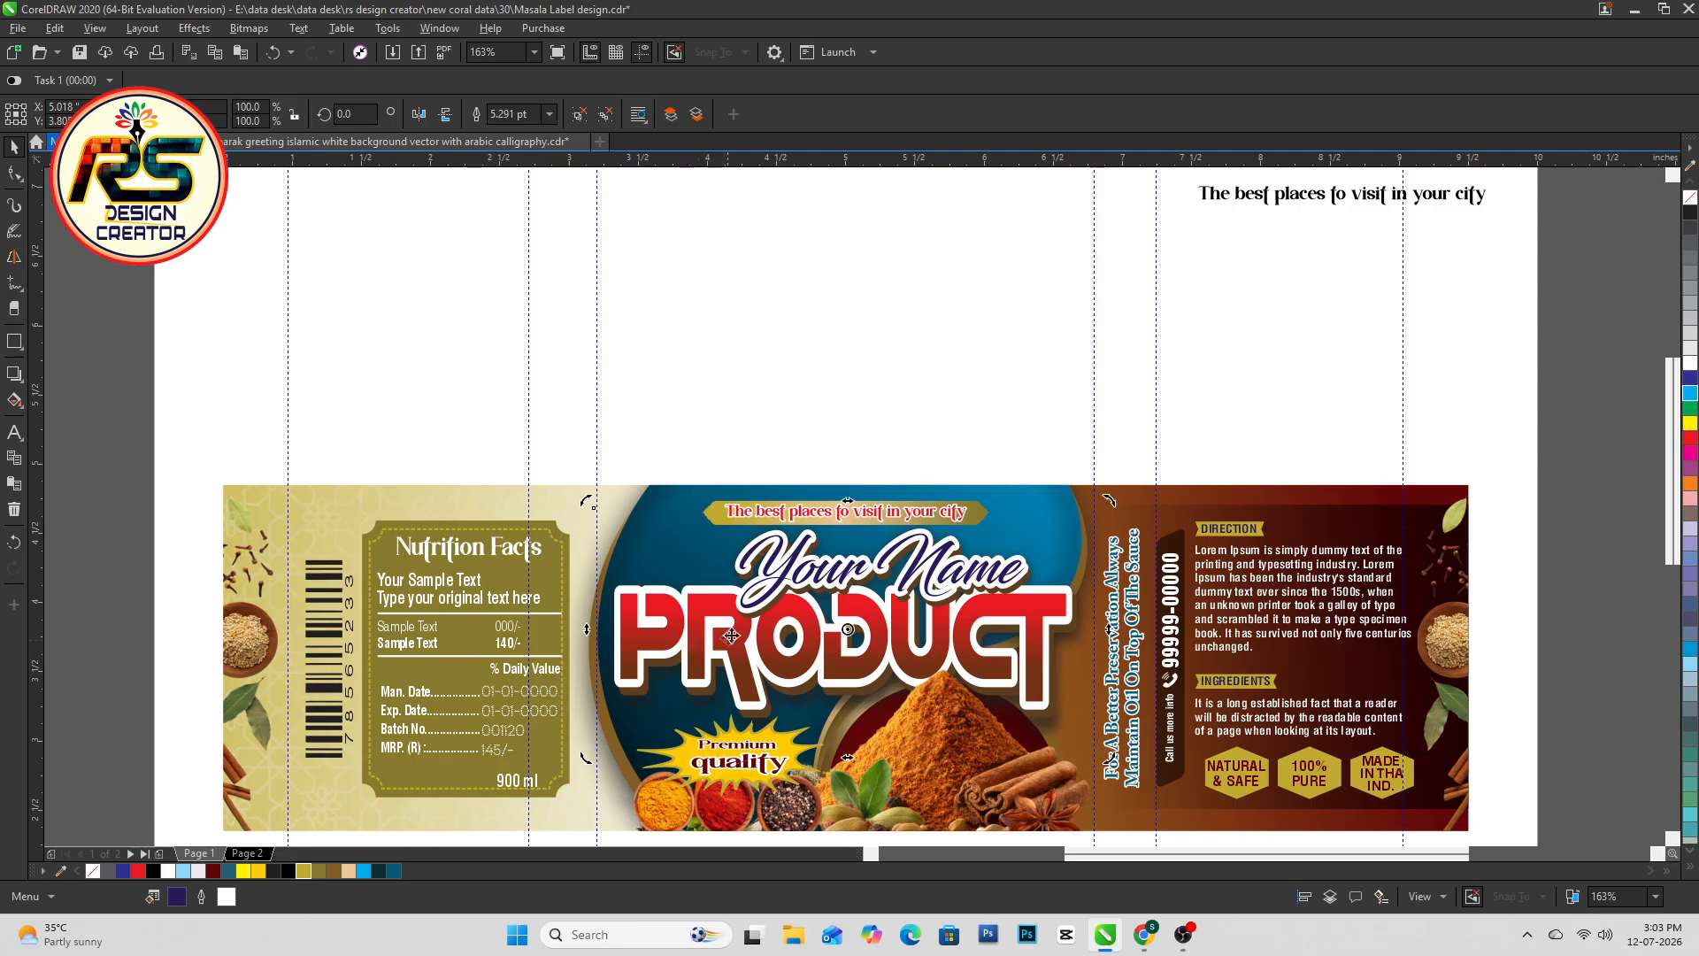
Change the outline color of the Premium quality starburst to brown
click(796, 749)
scroll(796, 748, up, 4)
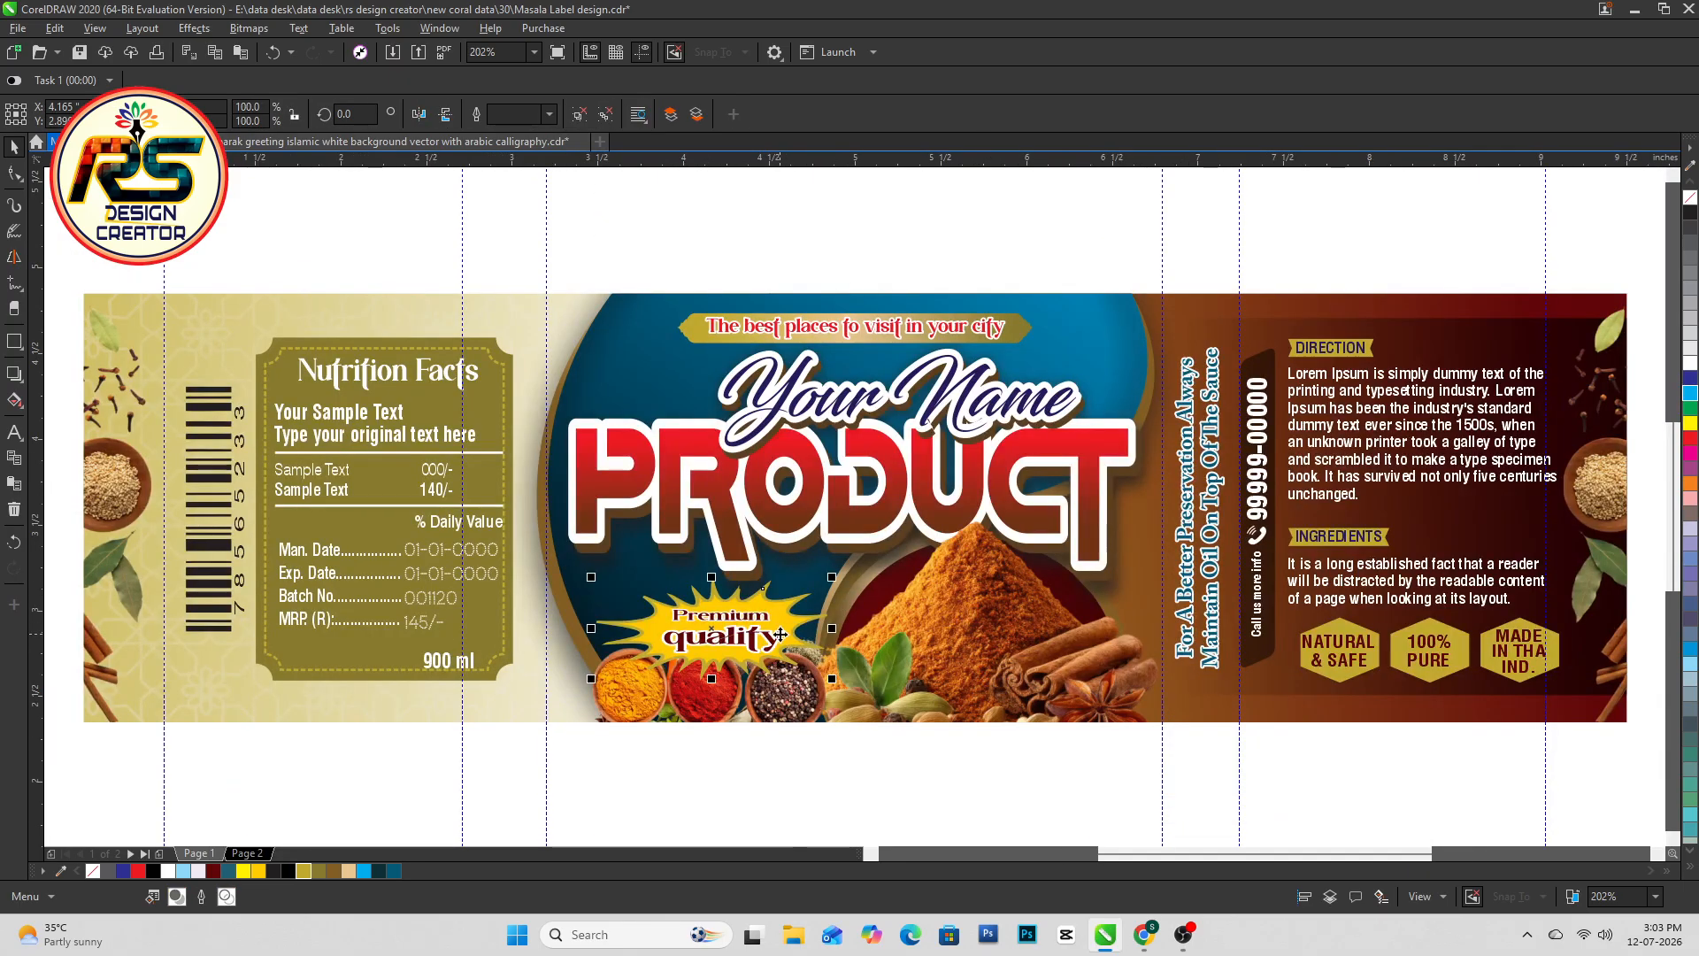
right_click(337, 871)
click(384, 633)
click(931, 818)
click(723, 608)
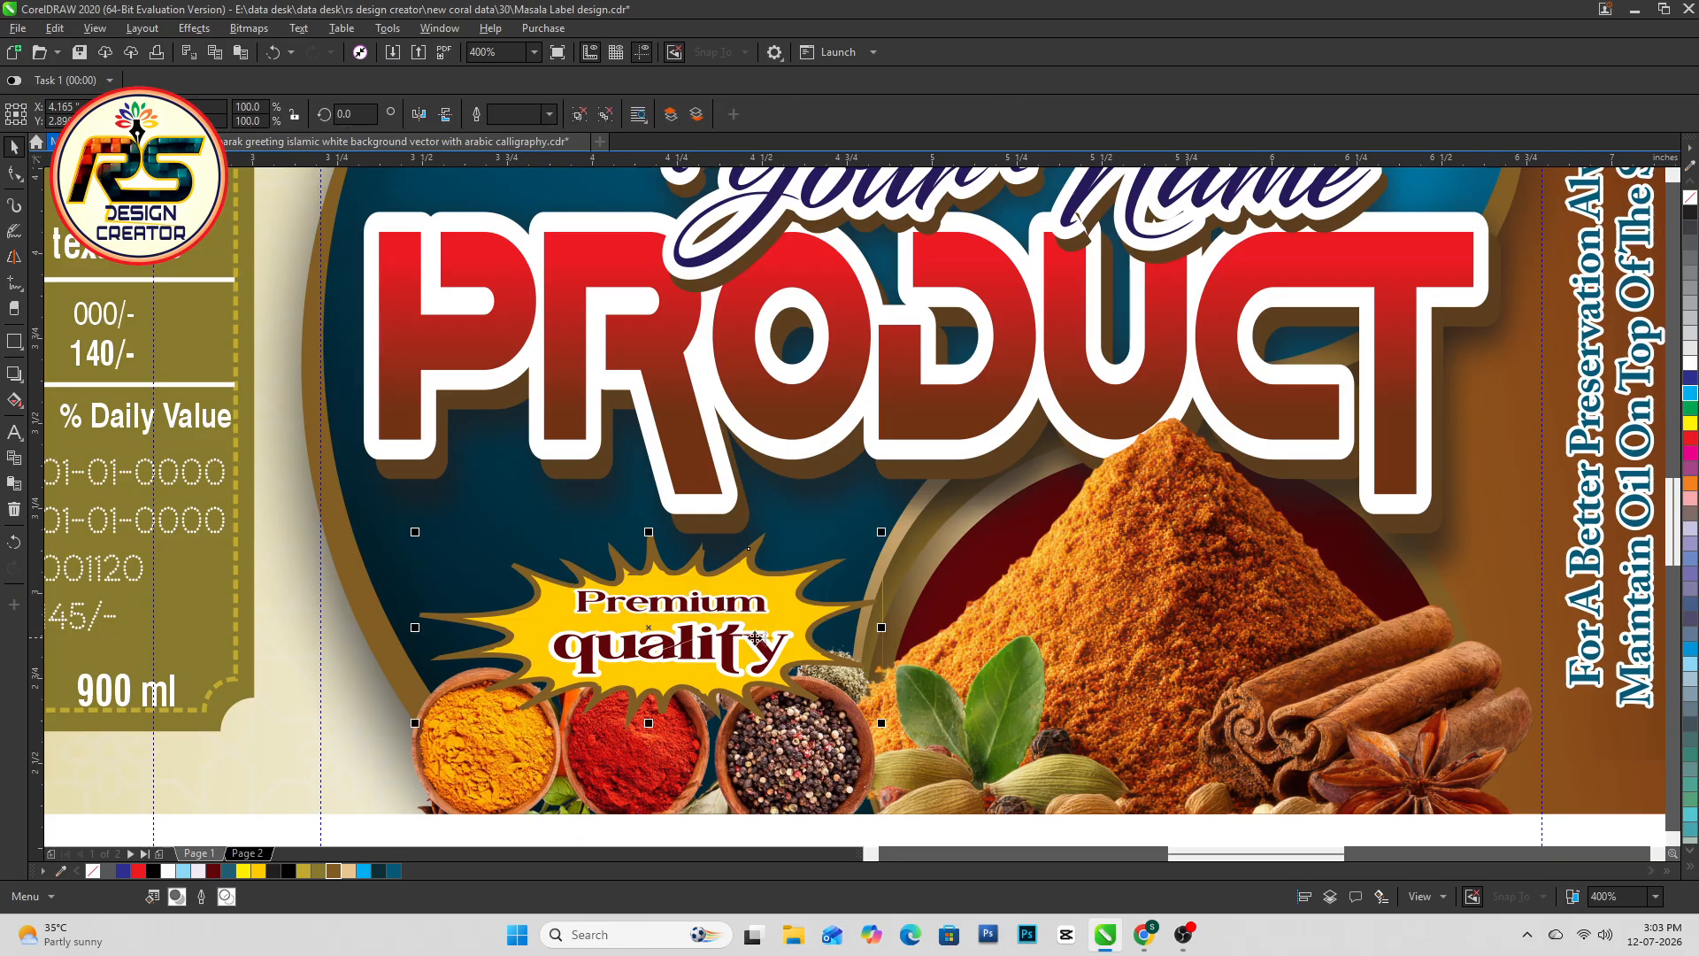
scroll(754, 638, down, 1)
click(752, 763)
Save the document and delete the leftover black tagline text above the label
scroll(752, 763, down, 1)
key(ctrl+s)
click(1067, 338)
key(Delete)
Enlarge the Nutrition Facts box slightly and shift it together with the barcode a little to the left
scroll(571, 585, up, 3)
click(520, 531)
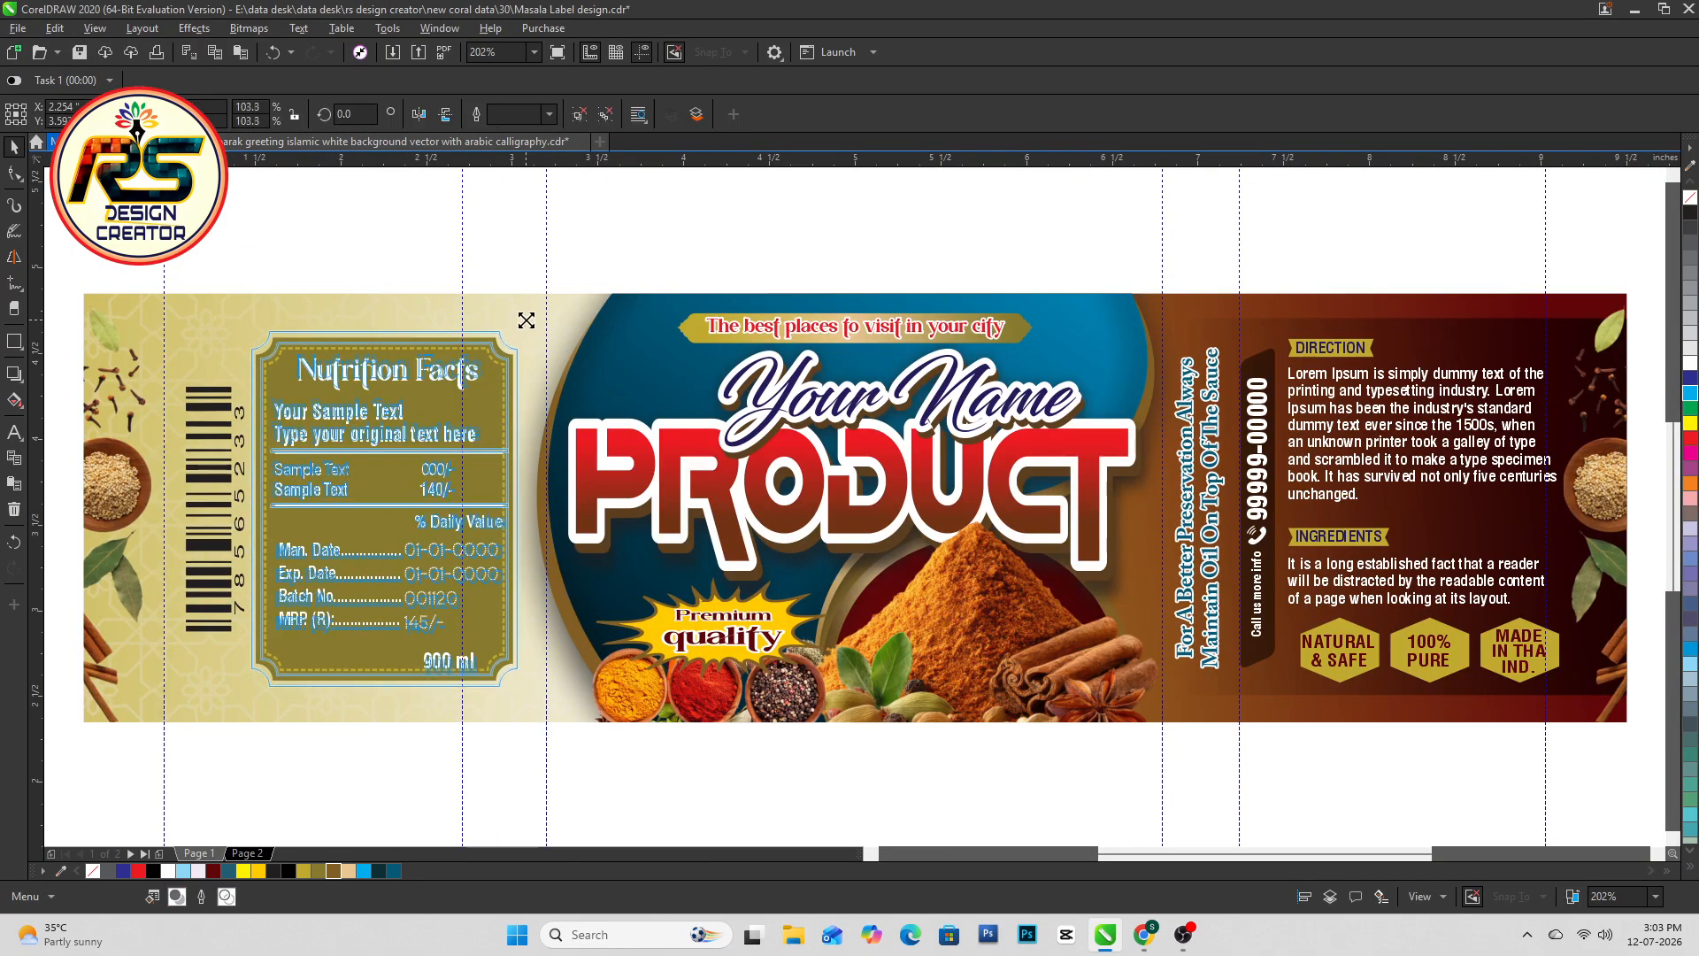
drag(530, 509, 526, 509)
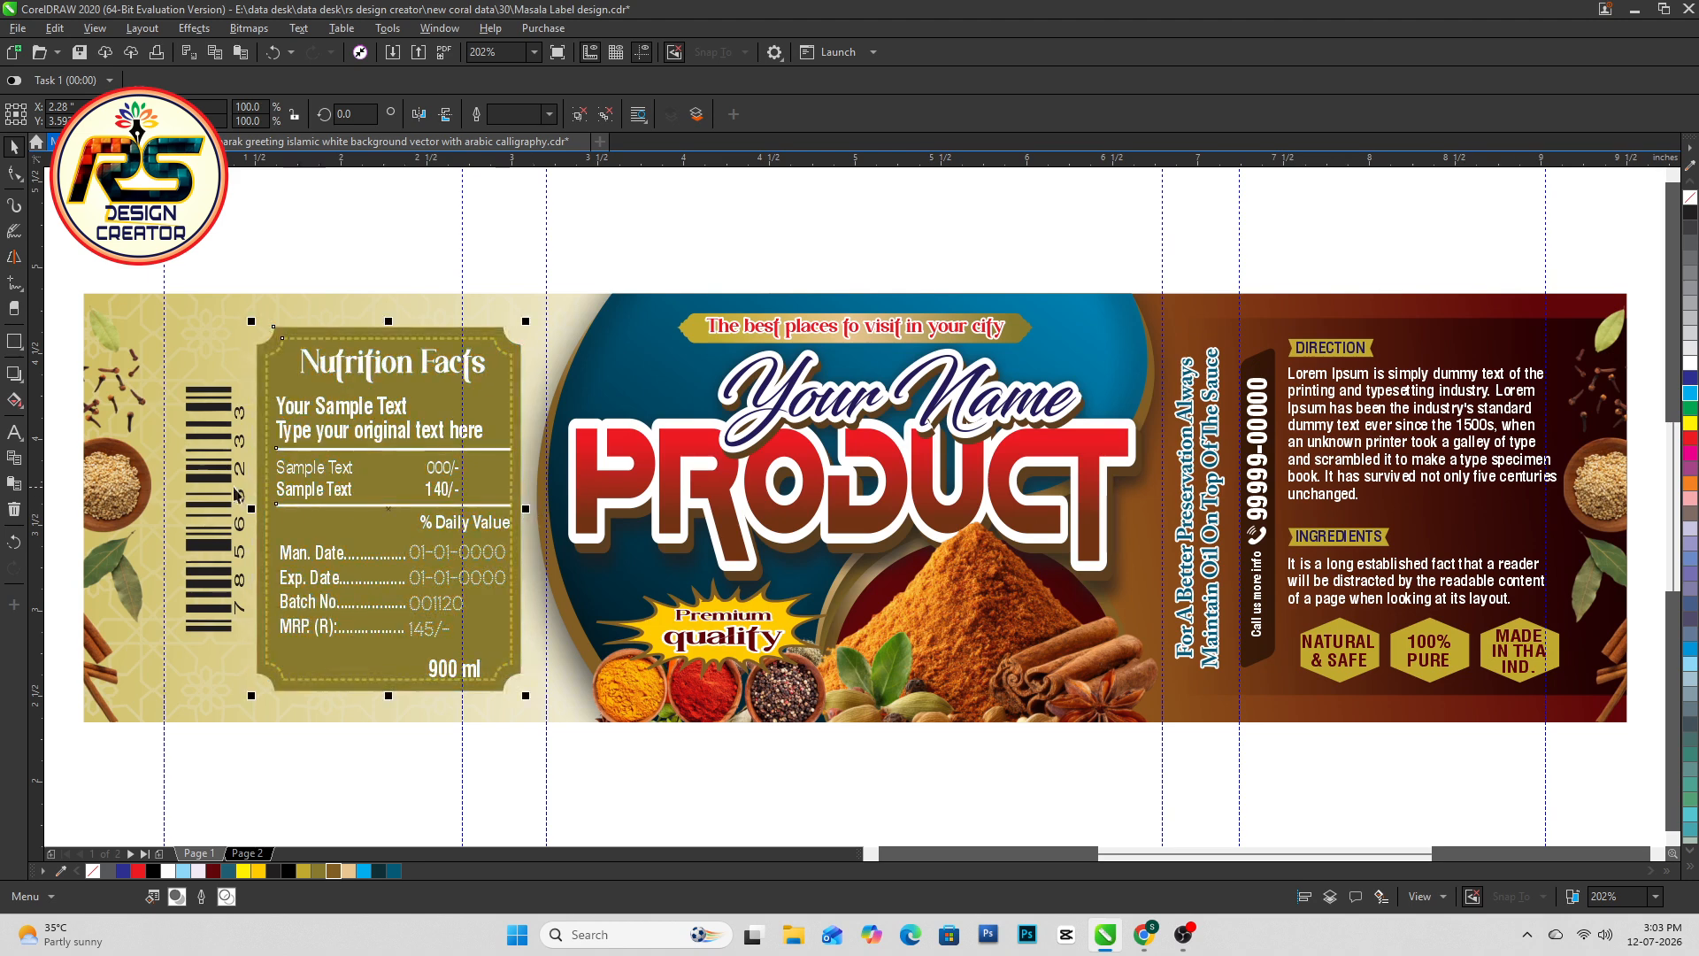
drag(181, 511, 170, 511)
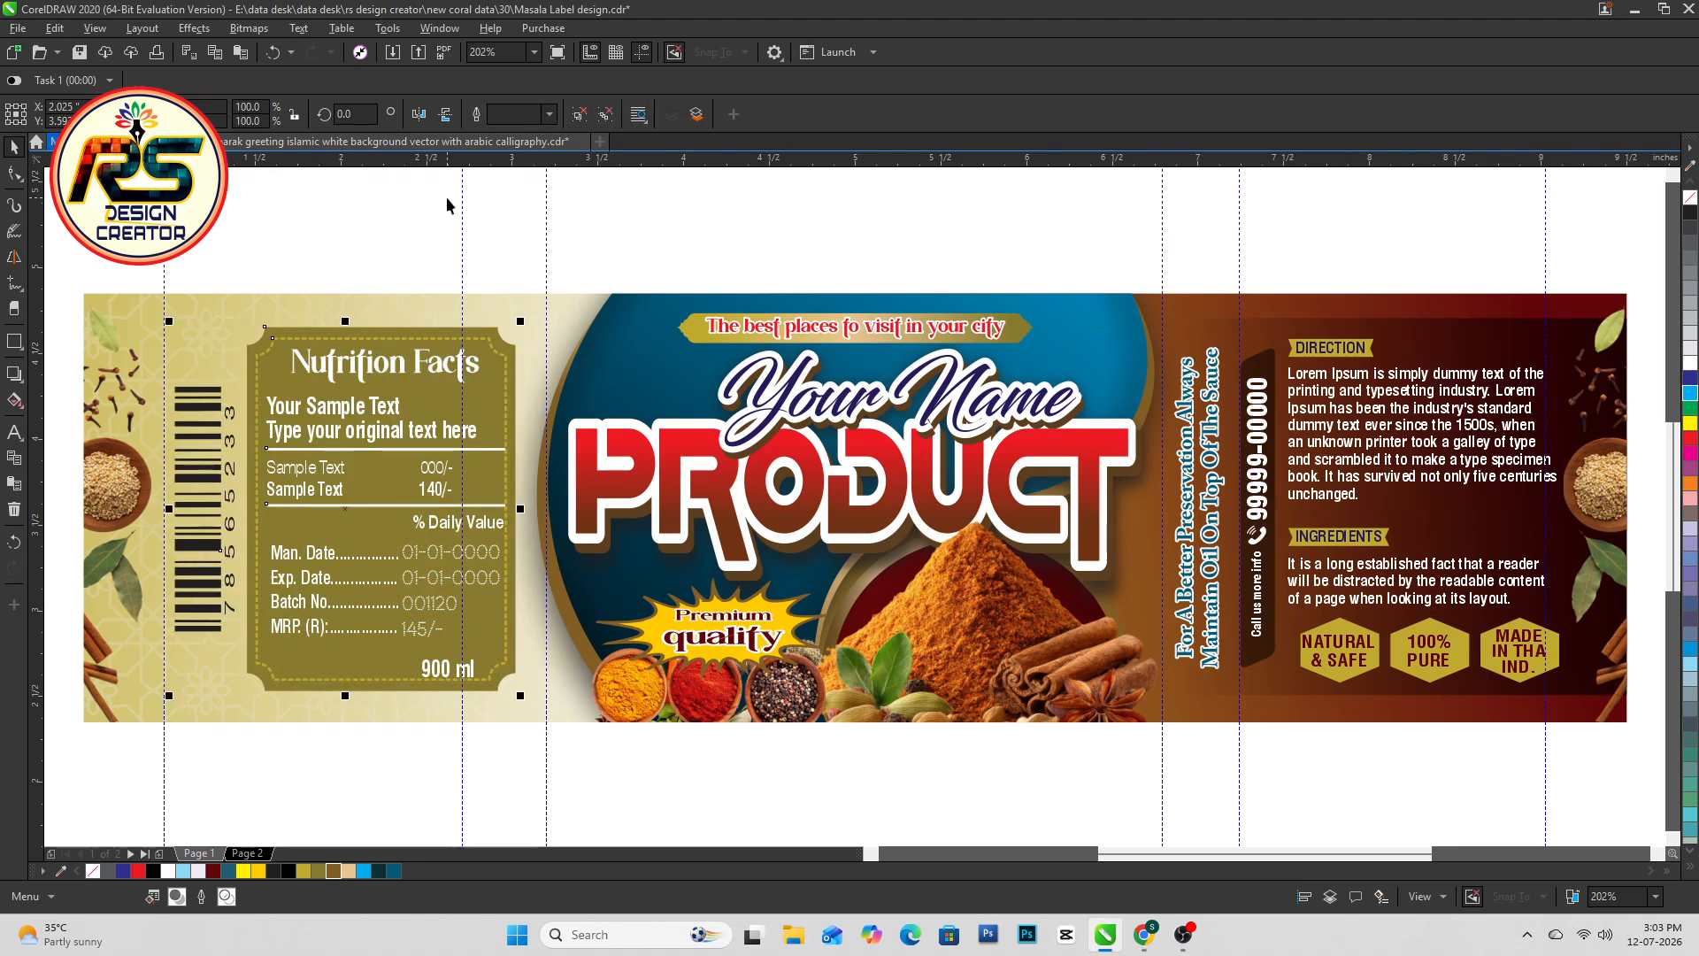
click(448, 200)
Recolor the blue gradient of the large circle behind the product name to olive inside the clipped artwork
scroll(869, 451, down, 2)
scroll(1012, 320, up, 3)
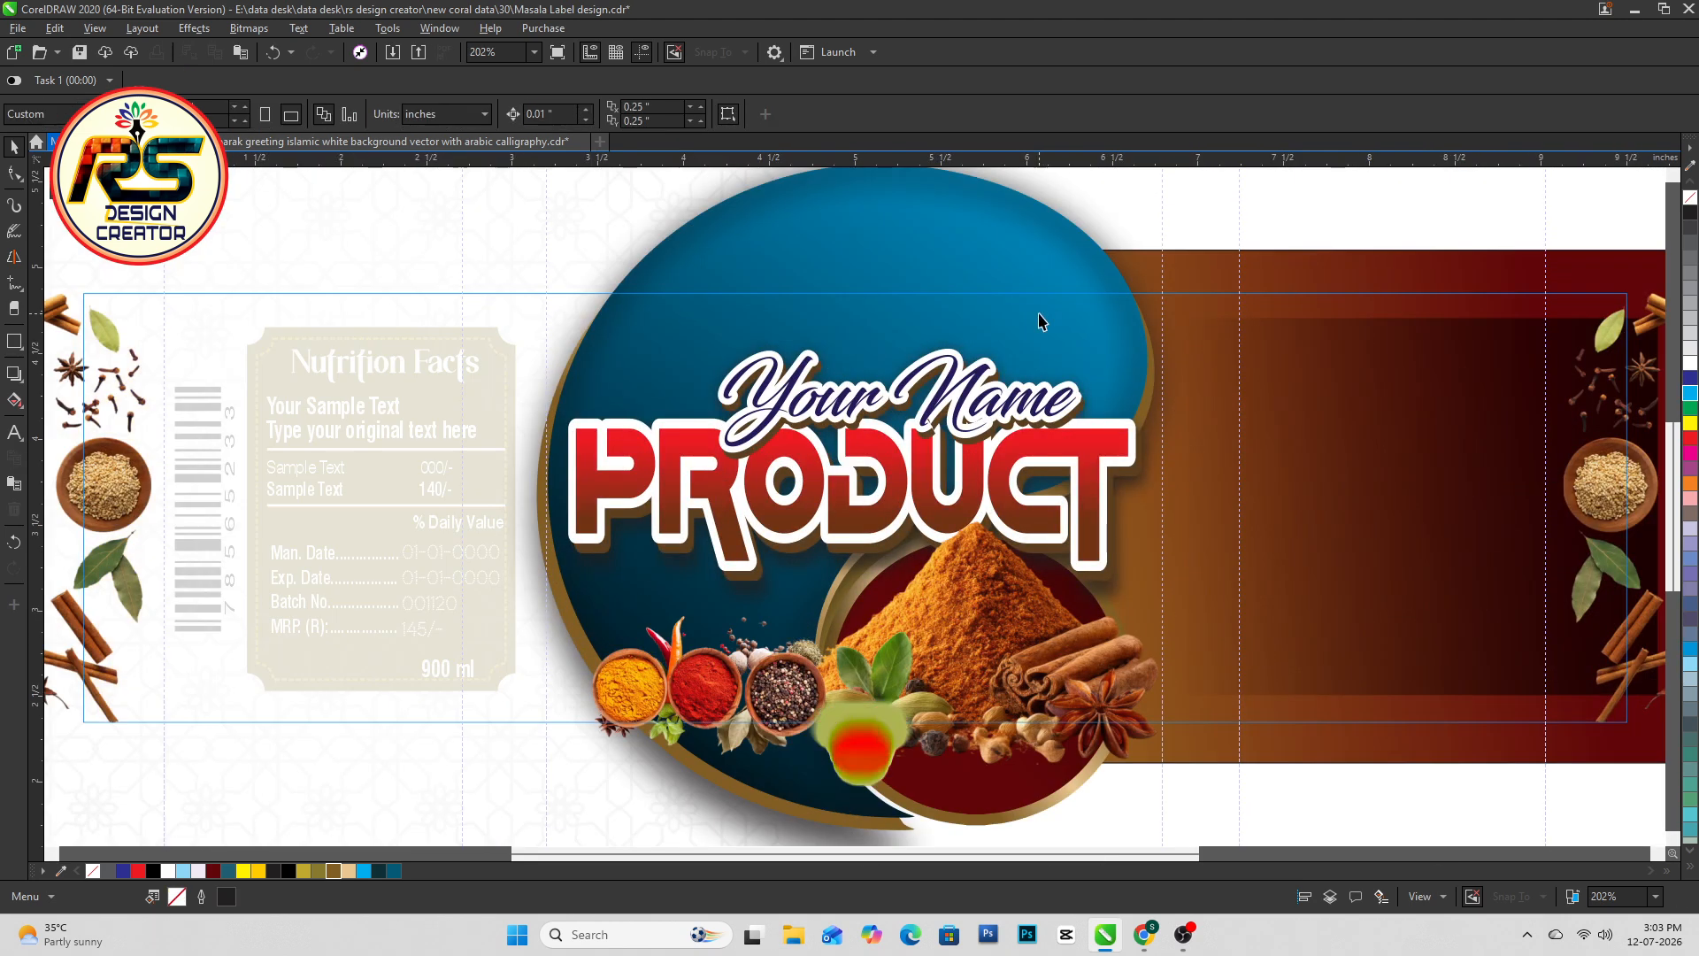
scroll(976, 330, down, 2)
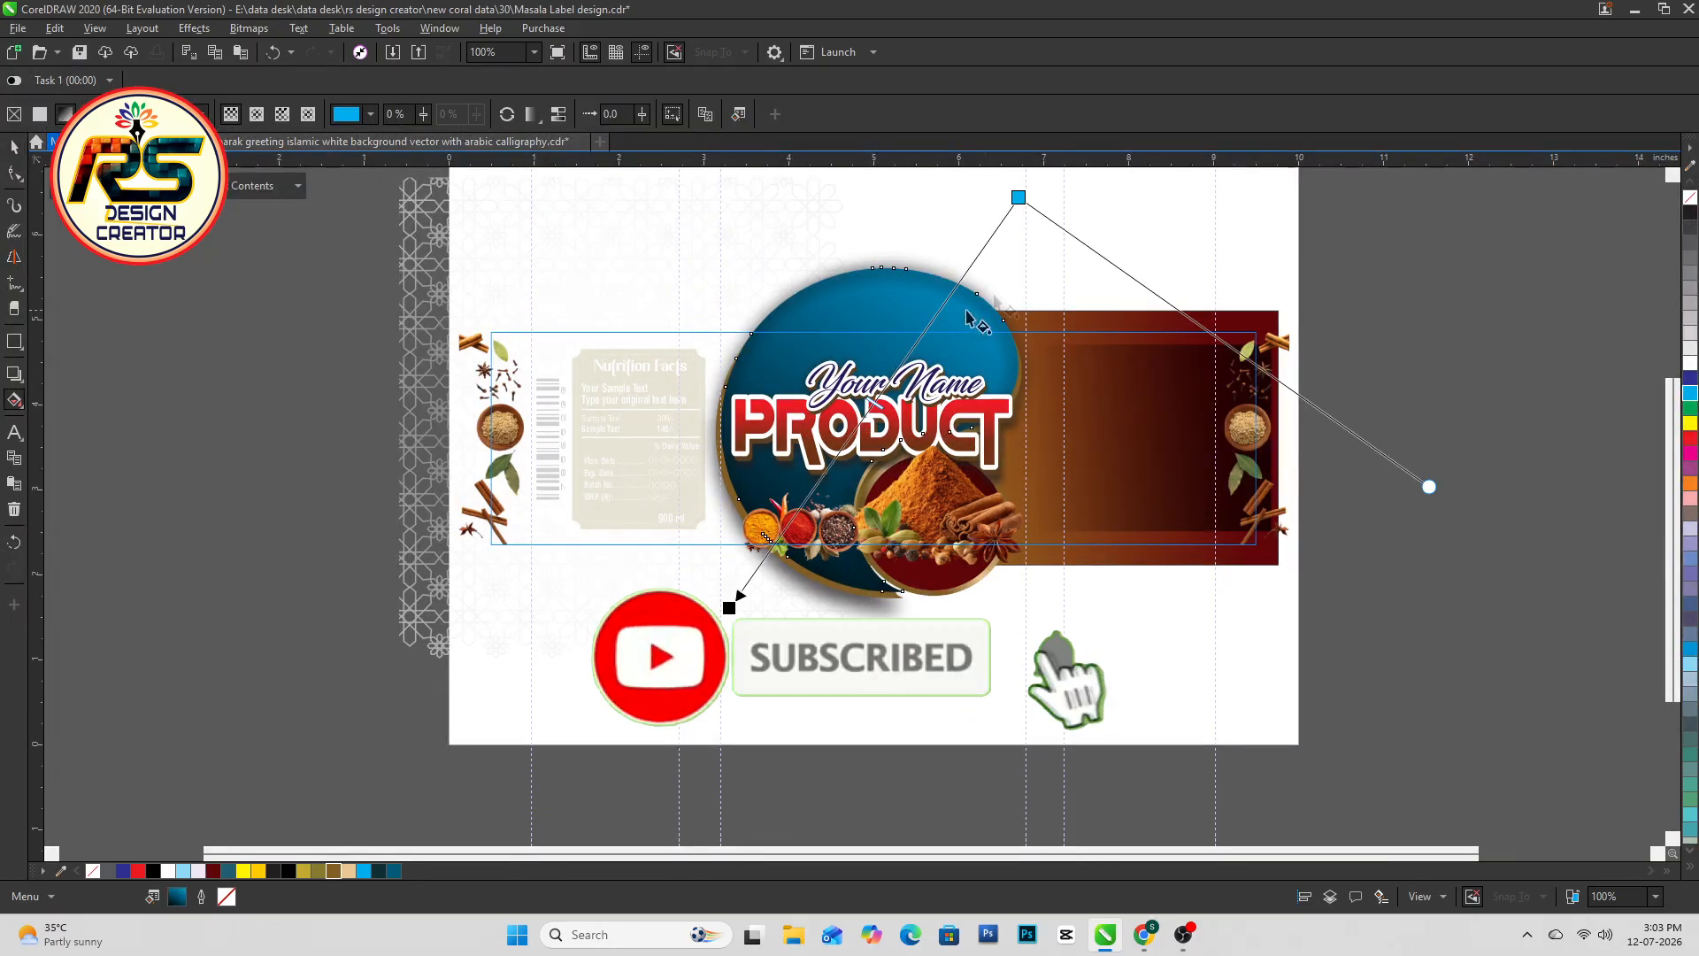
click(1016, 198)
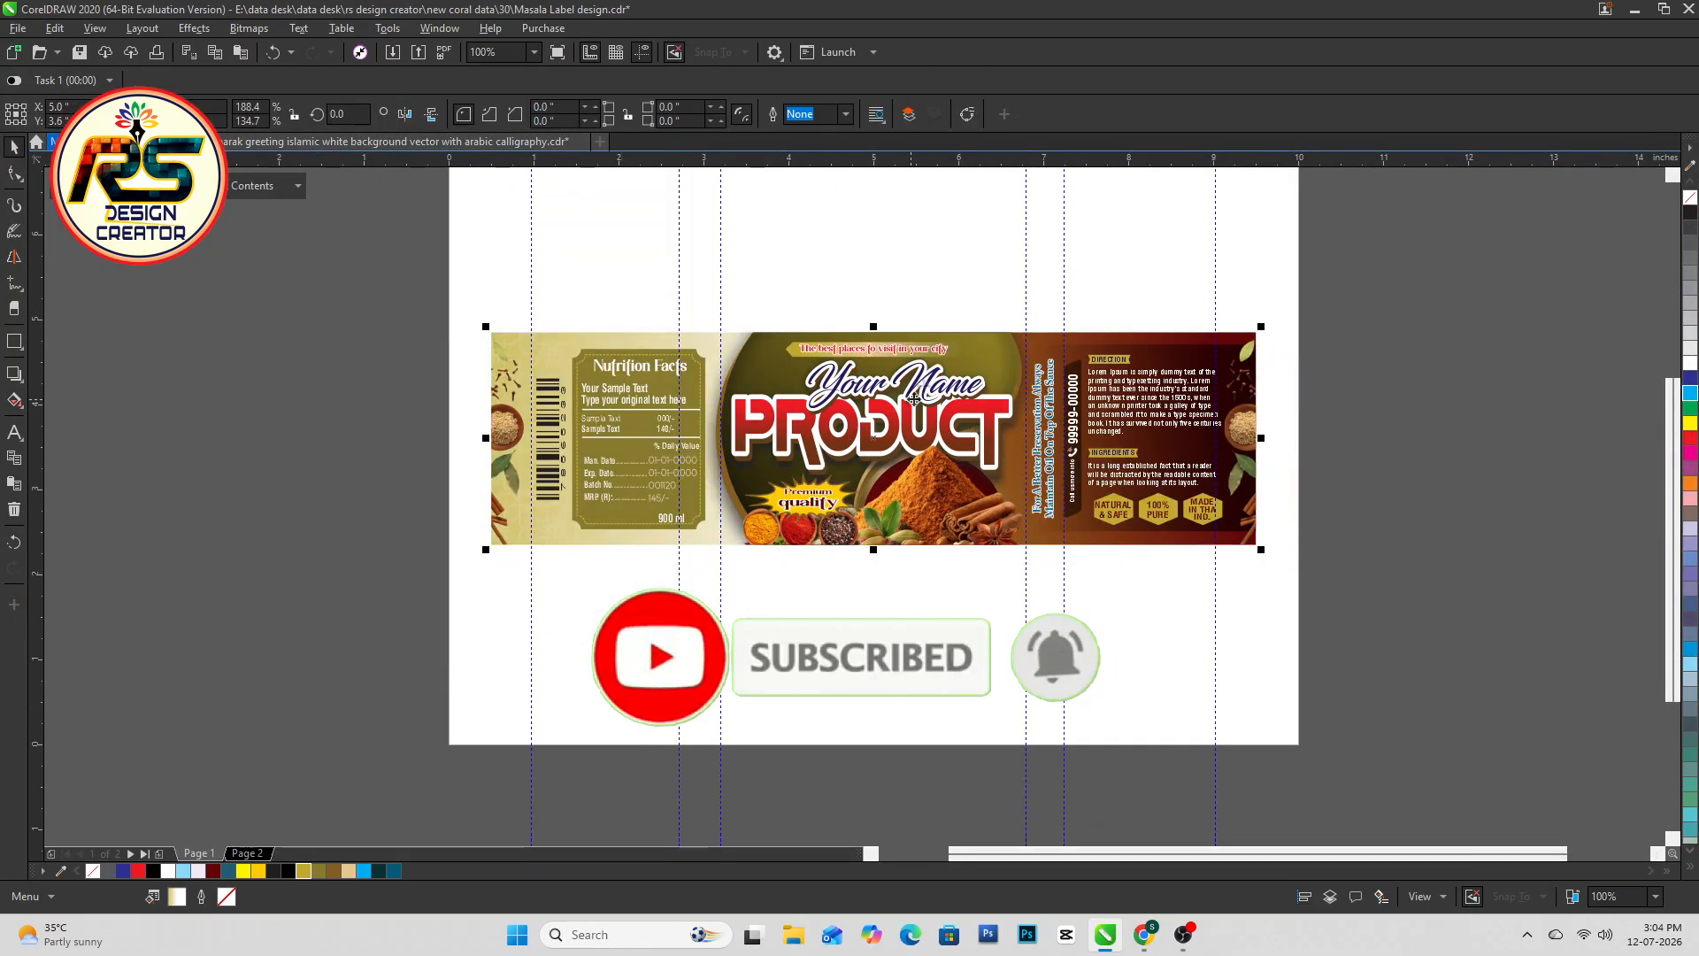
key(Escape)
Preview the whole label full screen
key(F4)
key(ctrl+a)
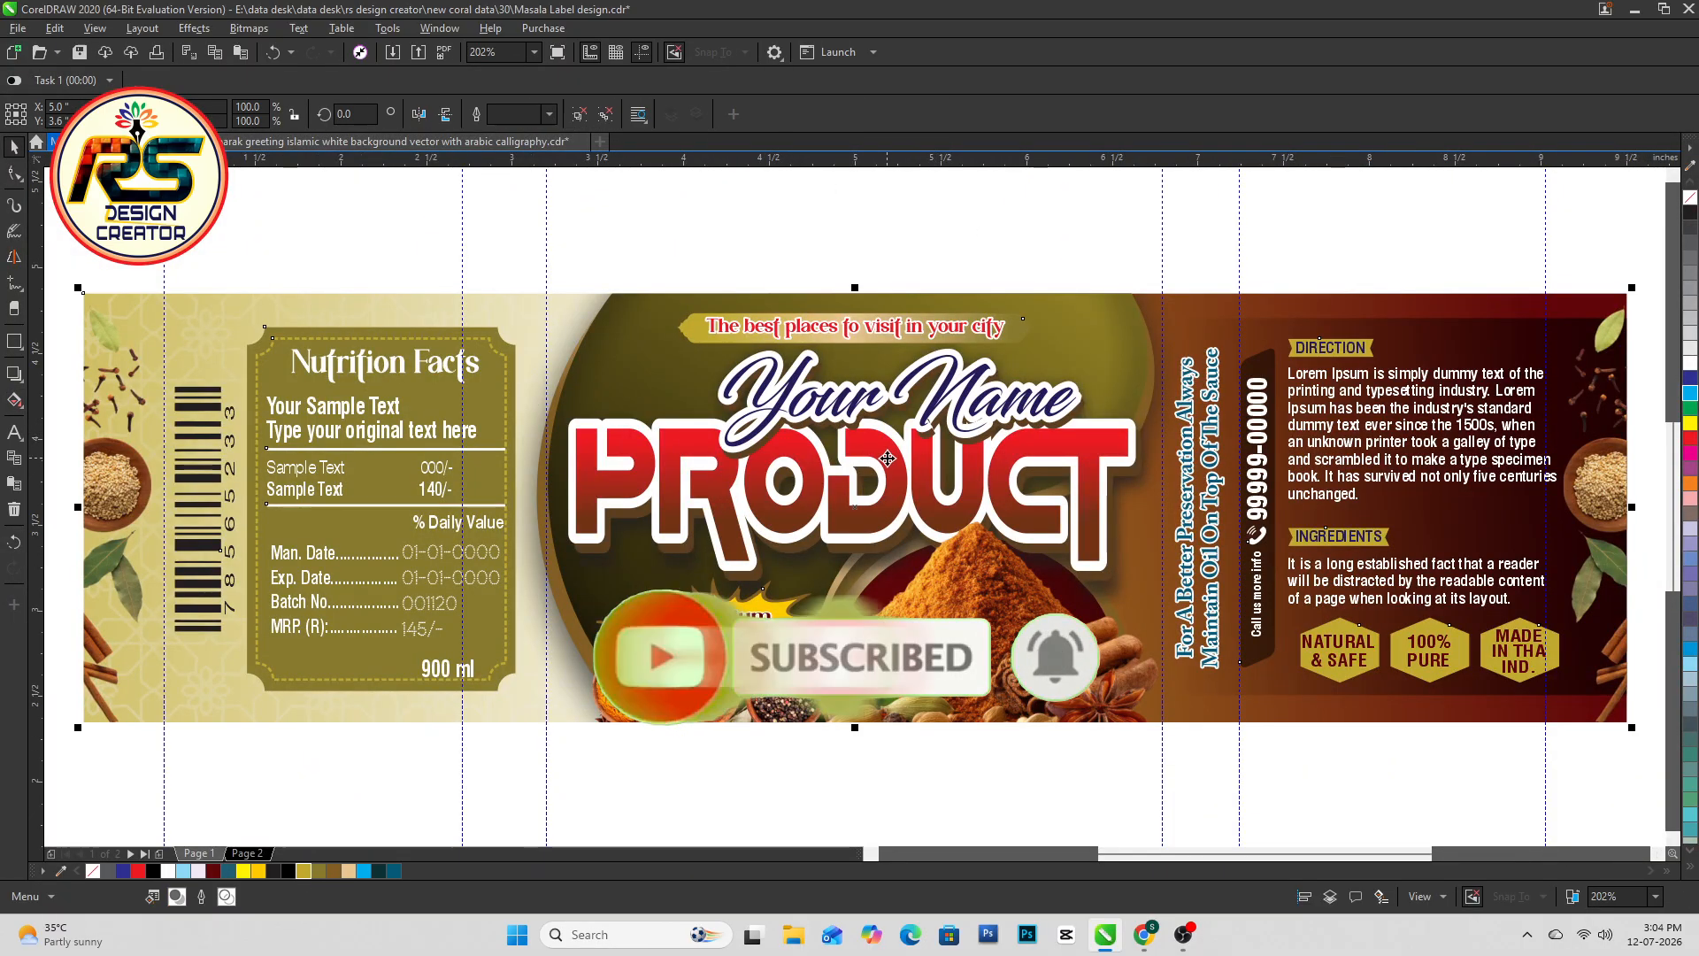
key(F9)
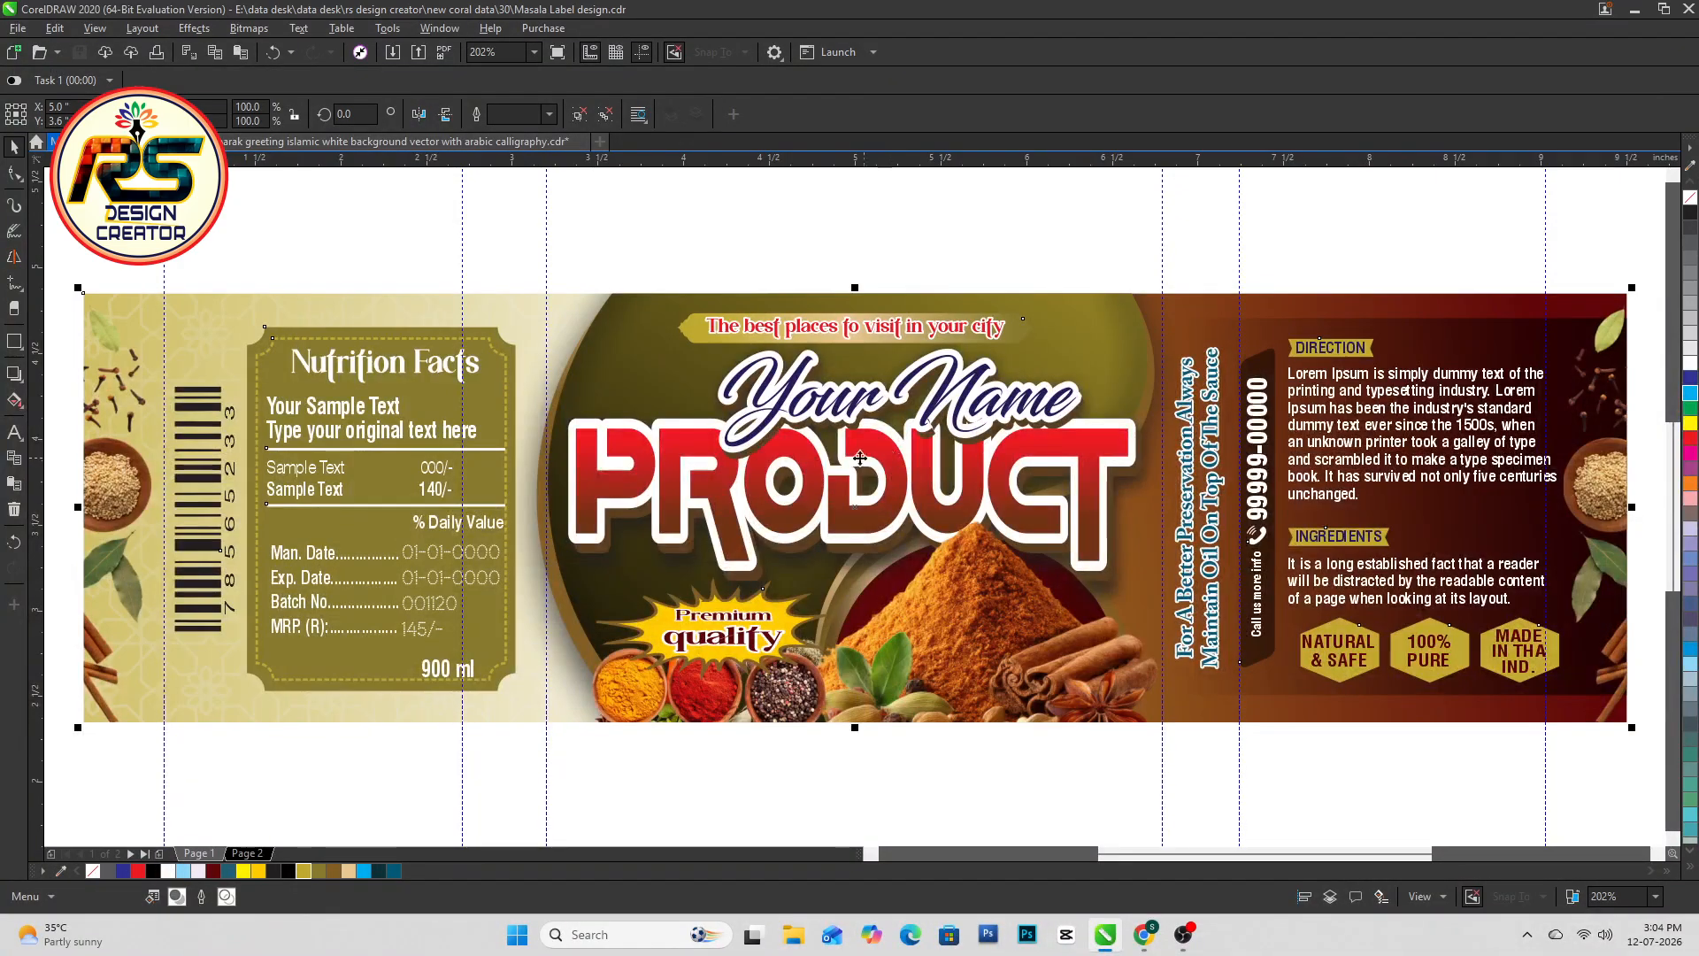
click(1149, 756)
Give the vertical preservation text a dark teal outline and a peach fill
click(1196, 576)
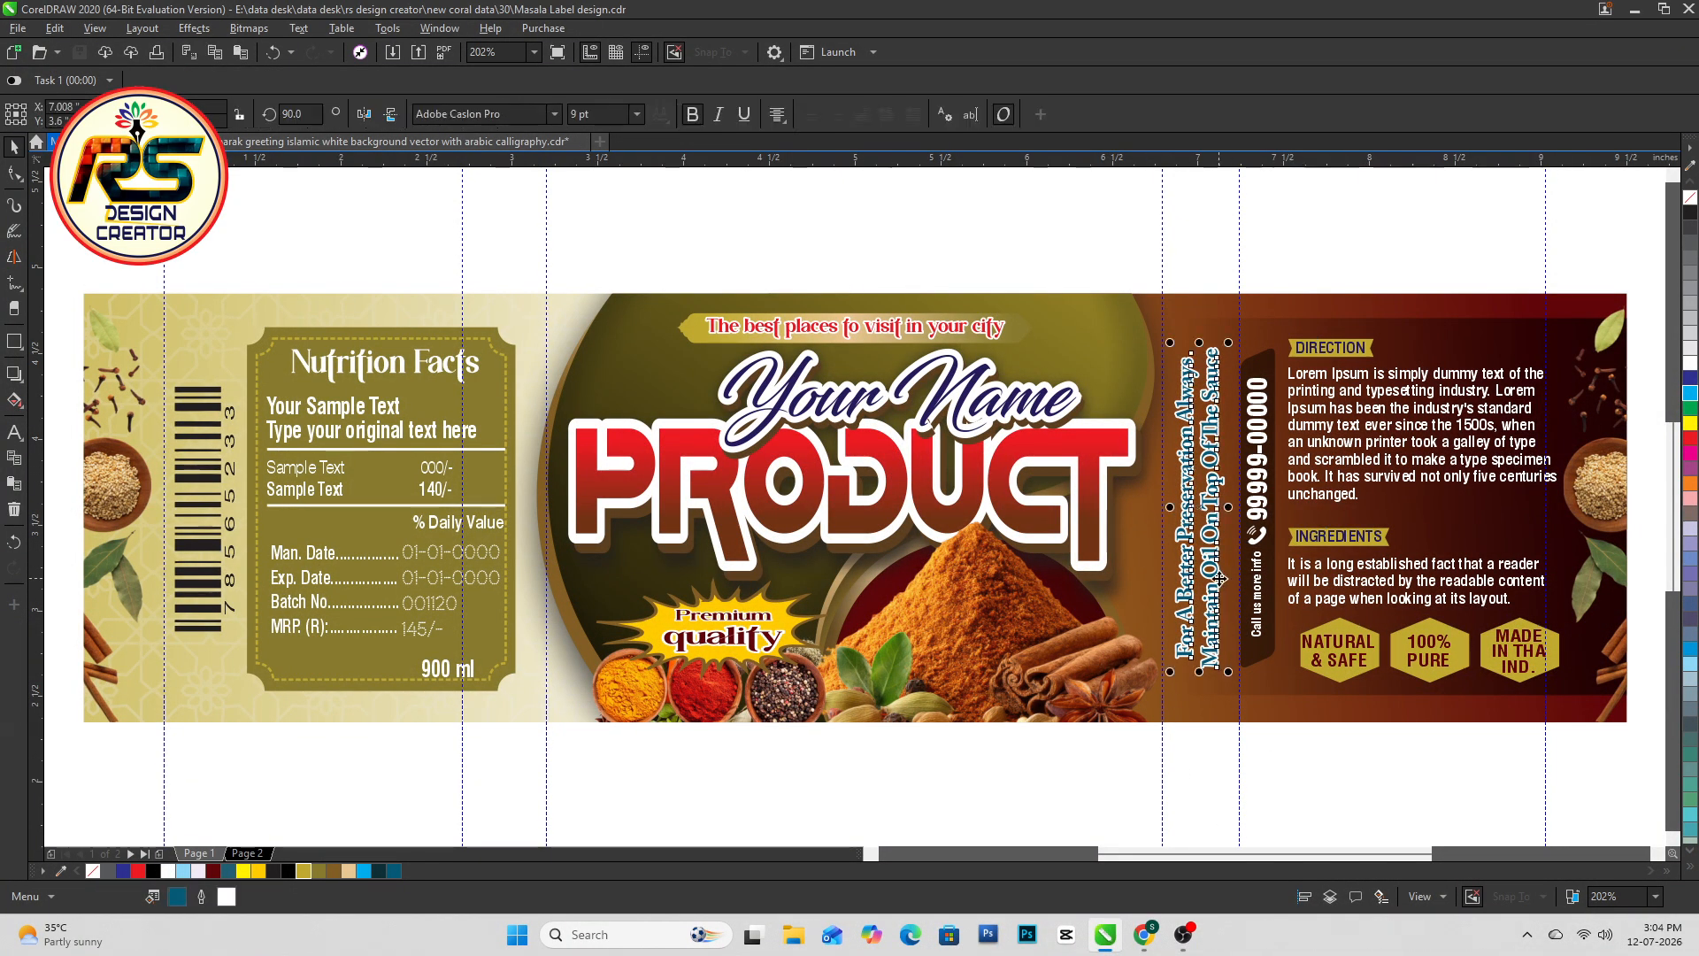
click(305, 871)
right_click(376, 872)
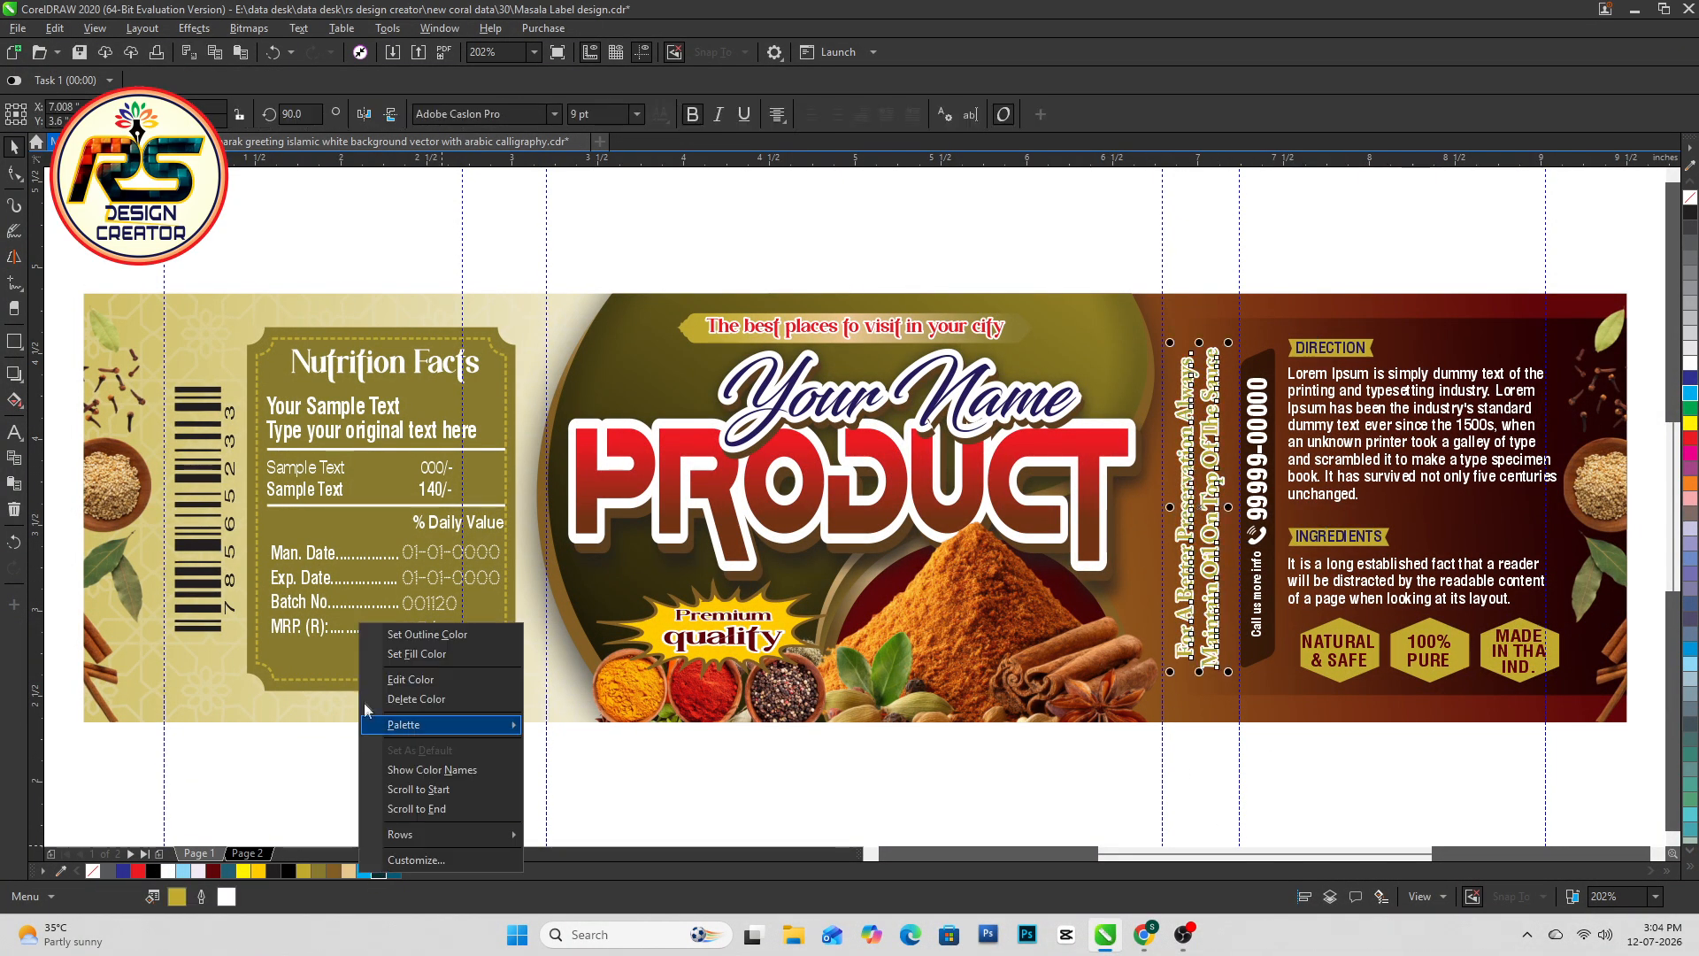
click(439, 633)
click(348, 871)
click(701, 835)
Fill the vertical preservation text with white and save the document
click(1196, 527)
click(167, 871)
click(1051, 223)
key(ctrl+s)
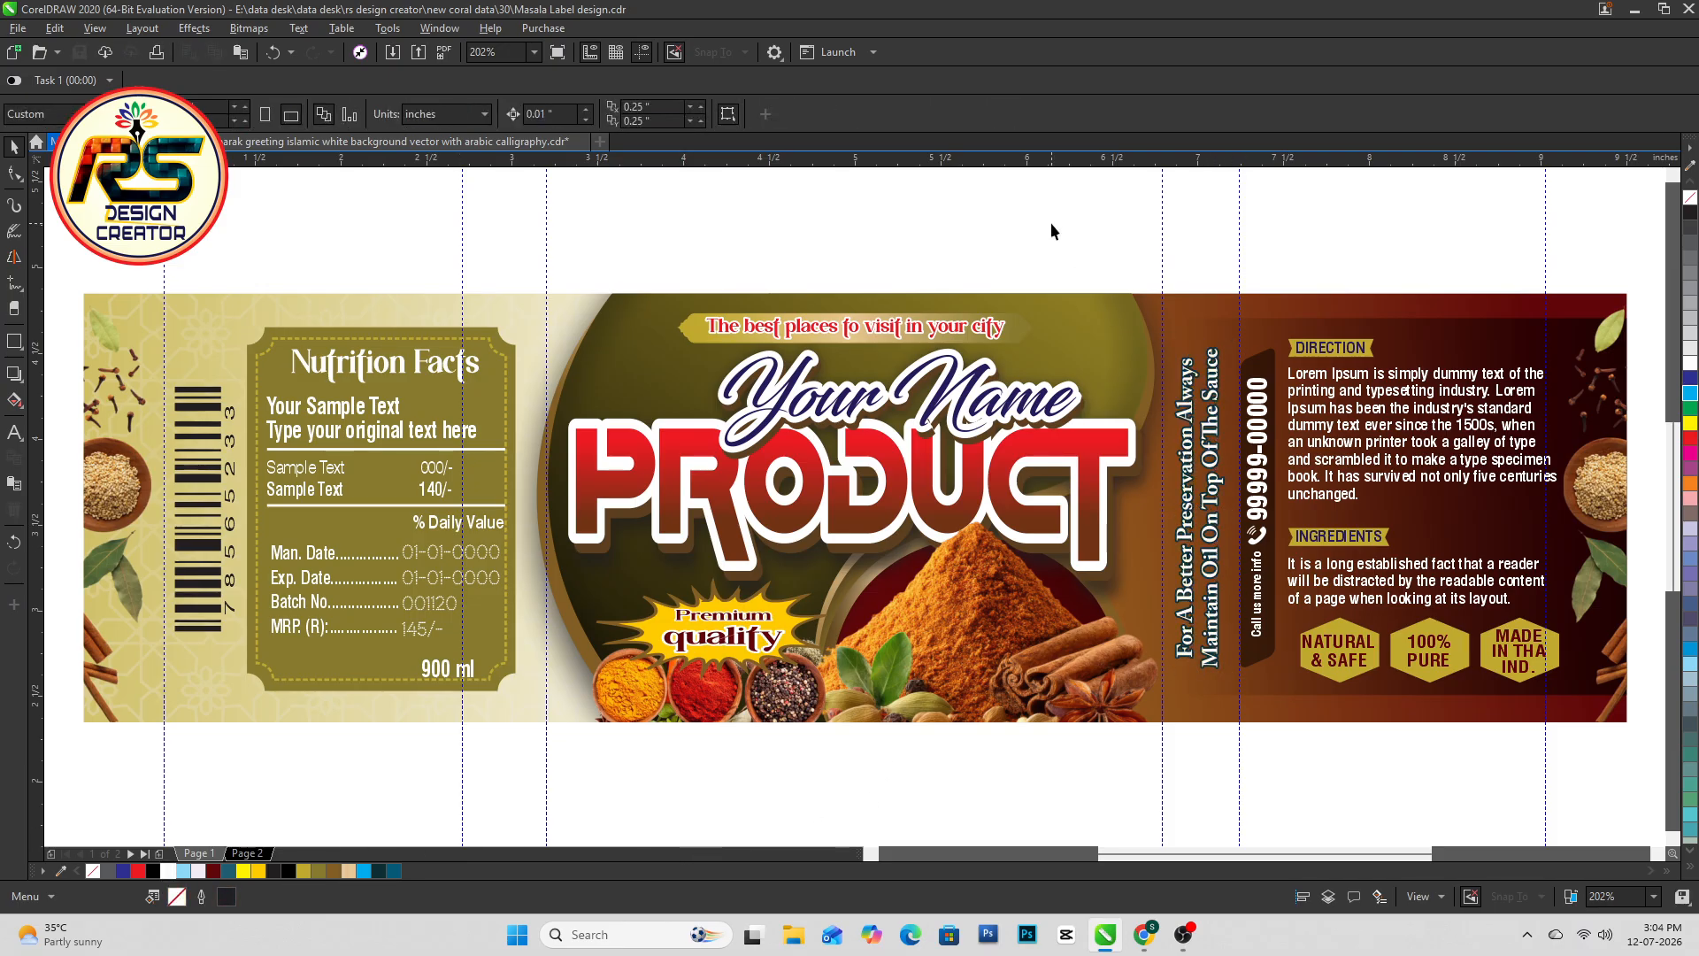